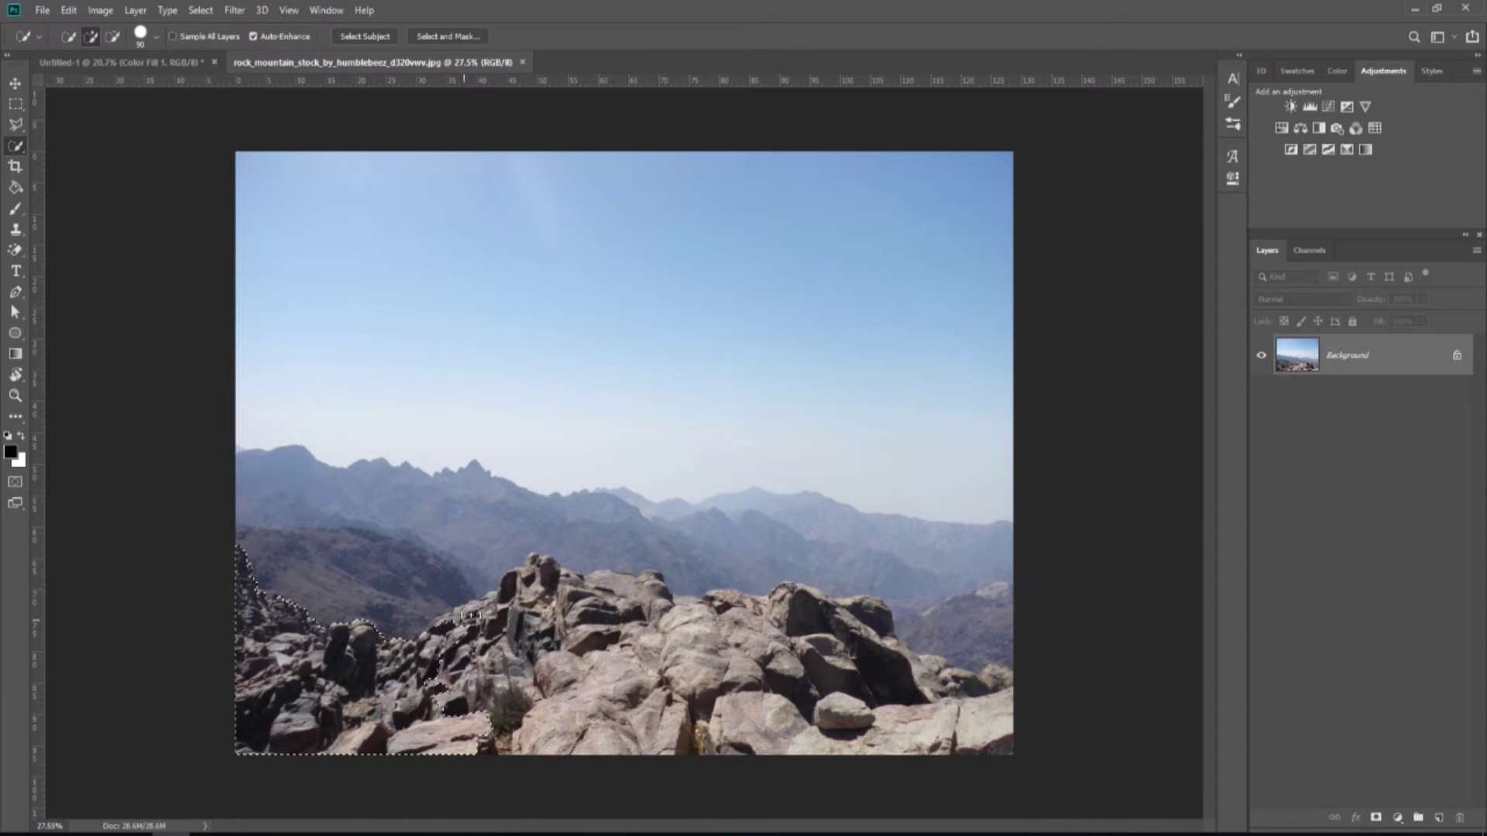
- Finish selecting the foreground rocks in the rock mountain photo and move them into the Untitled-1 composition
mouse_move(709, 740)
left_mouse_down()
mouse_move(639, 595)
mouse_move(689, 639)
mouse_move(890, 682)
mouse_move(941, 677)
mouse_move(867, 618)
mouse_move(814, 600)
mouse_move(720, 605)
left_mouse_up()
key("ctrl+minus")
left_click(13, 86)
left_click_drag(622, 666, 655, 684)
- Scale and position the foreground rocks so they fill the bottom of the portrait canvas
key("ctrl+t")
left_click_drag(925, 596, 856, 612)
left_click(712, 36)
- Cut the distant mountain range out of the rock mountain photo and paste it above the Color Fill 1 layer
left_click(796, 447)
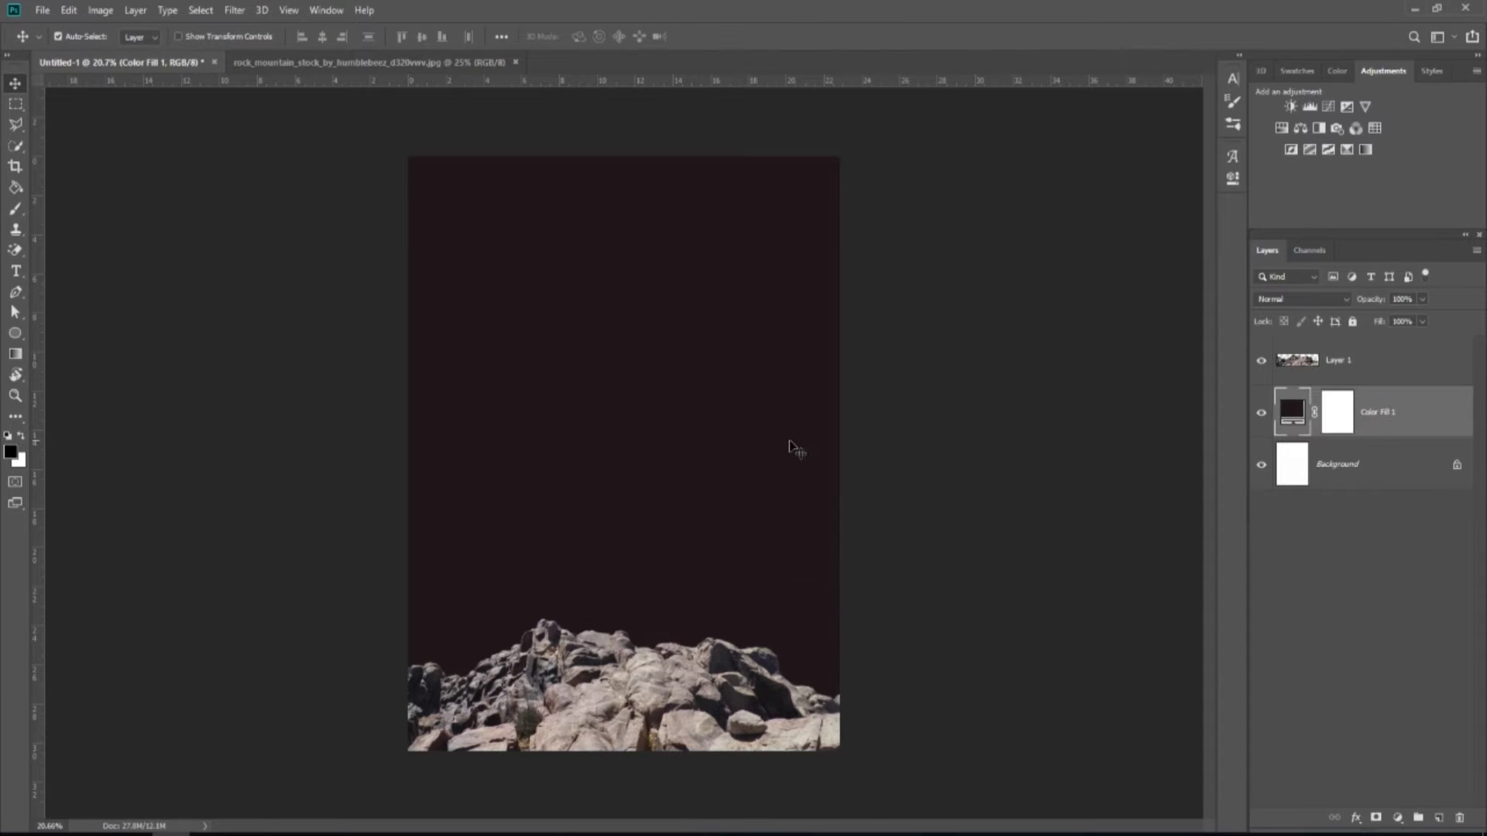
key("ctrl+Tab")
key("w")
key("v")
key("ctrl+x")
key("ctrl+Tab")
key("ctrl+v")
- Scale the distant mountain range to about 86% and place it behind the foreground rocks
key("ctrl+t")
left_click_drag(655, 546, 654, 681)
left_click_drag(916, 531, 851, 556)
mouse_move(332, 557)
left_mouse_down()
mouse_move(397, 582)
mouse_move(351, 551)
left_mouse_up()
left_click_drag(851, 759, 861, 755)
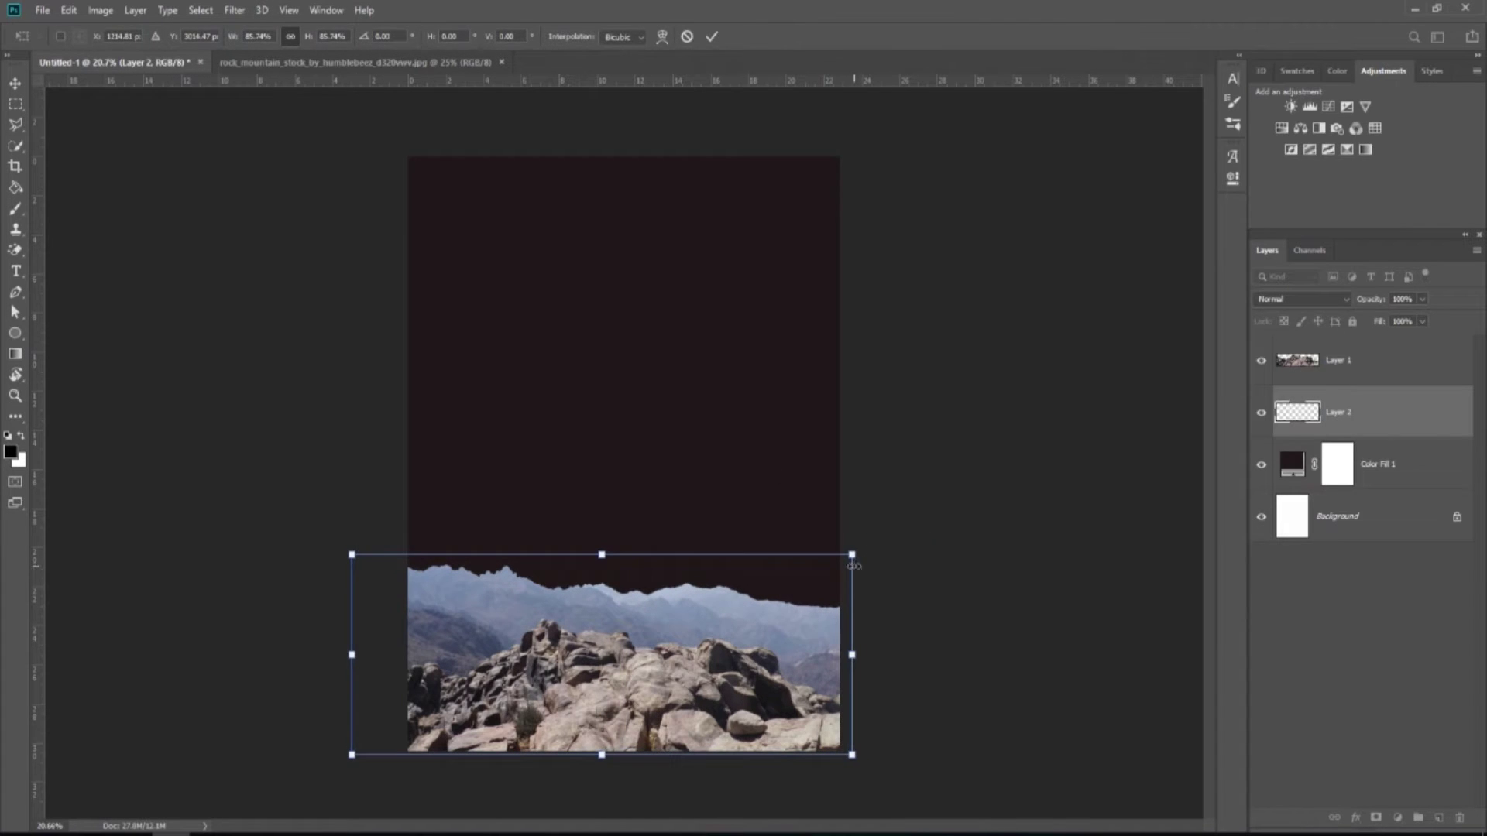
key("Return")
- Open the stormy clouds and zigolade photos and bring the clouds into the composition directly above Color Fill 1
left_click(1394, 464)
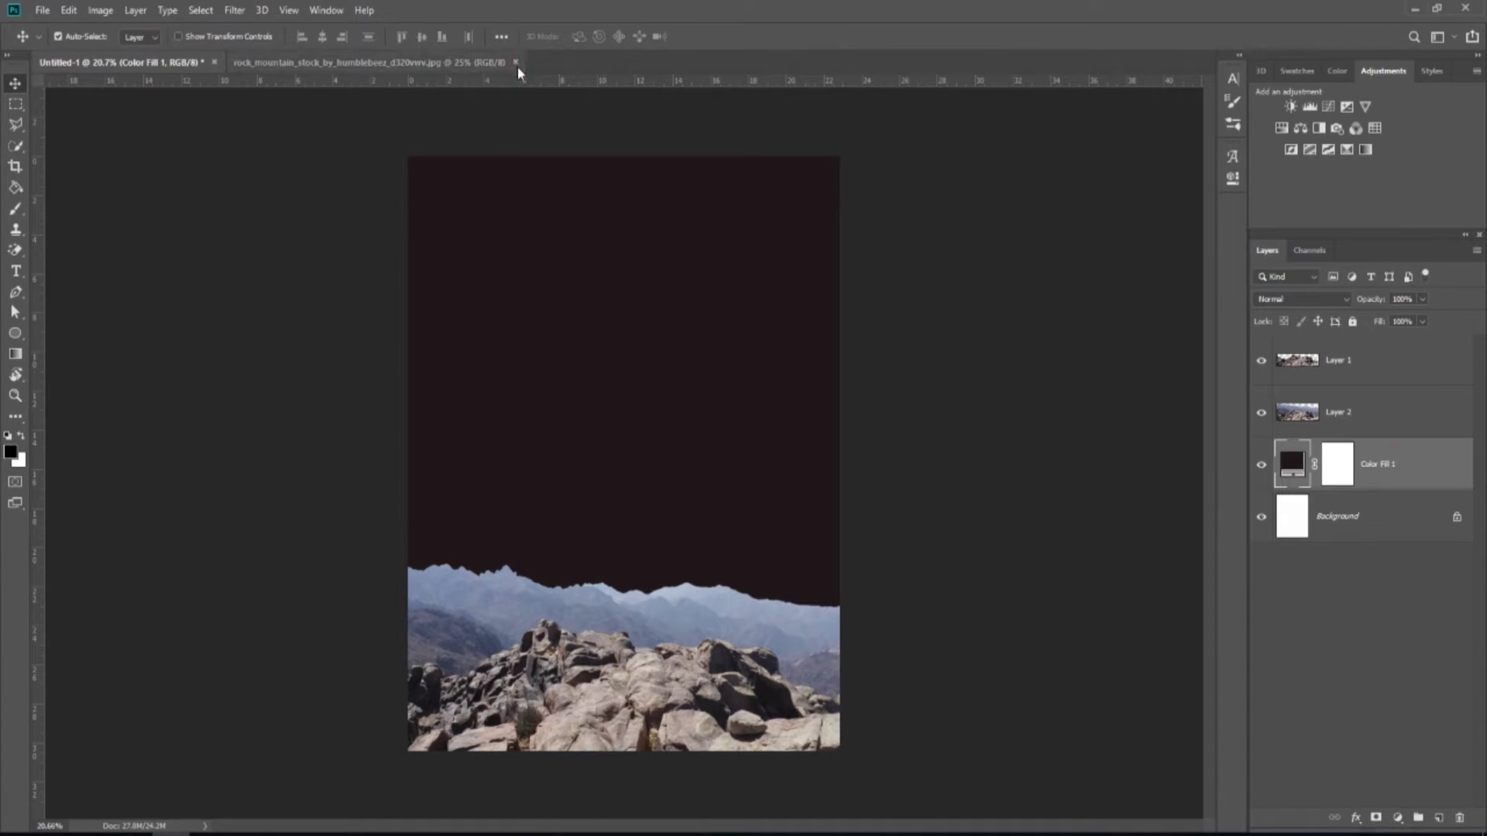
left_click(42, 10)
left_click(58, 37)
left_click(598, 132)
left_click(514, 131, "ctrl")
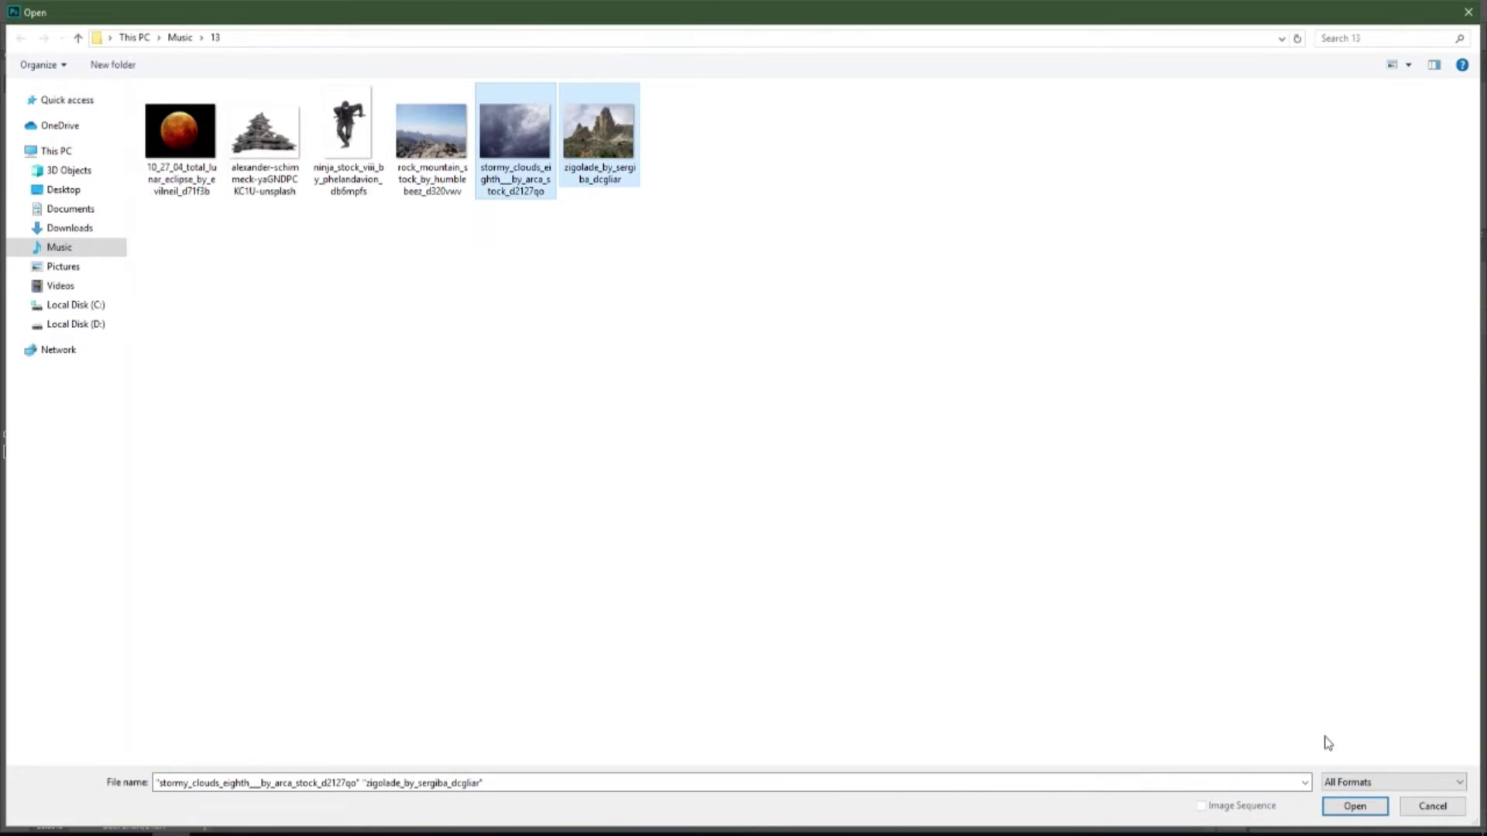
left_click(1355, 806)
left_click(422, 63)
left_click_drag(687, 455, 639, 480)
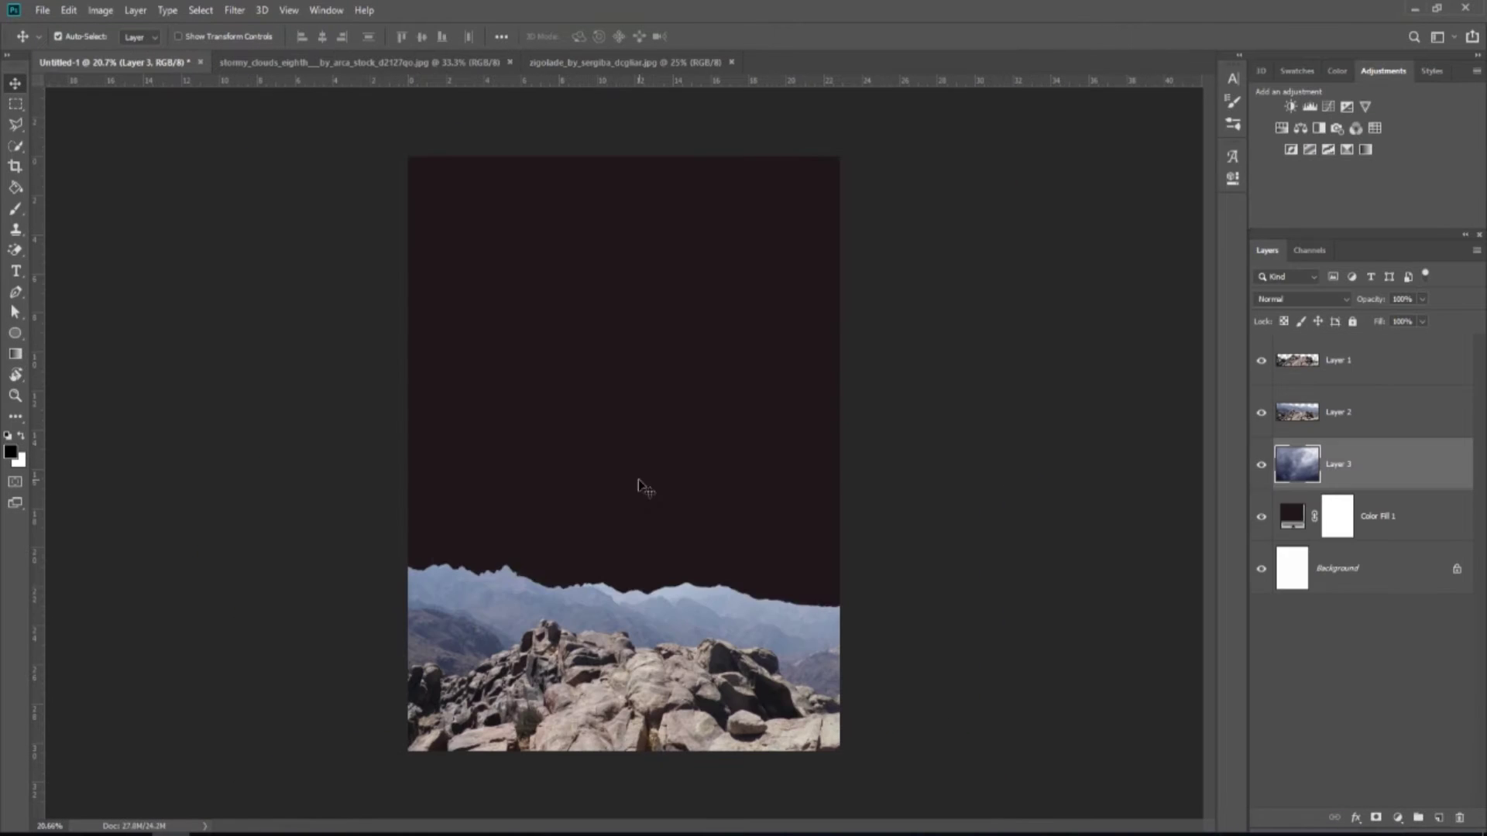
- Flip the stormy clouds horizontally, then enlarge and position them to fill the sky behind the mountains
key("ctrl+t")
right_click(653, 467)
left_click(694, 667)
left_click_drag(685, 591, 660, 425)
left_click_drag(813, 481, 986, 617)
left_click(711, 36)
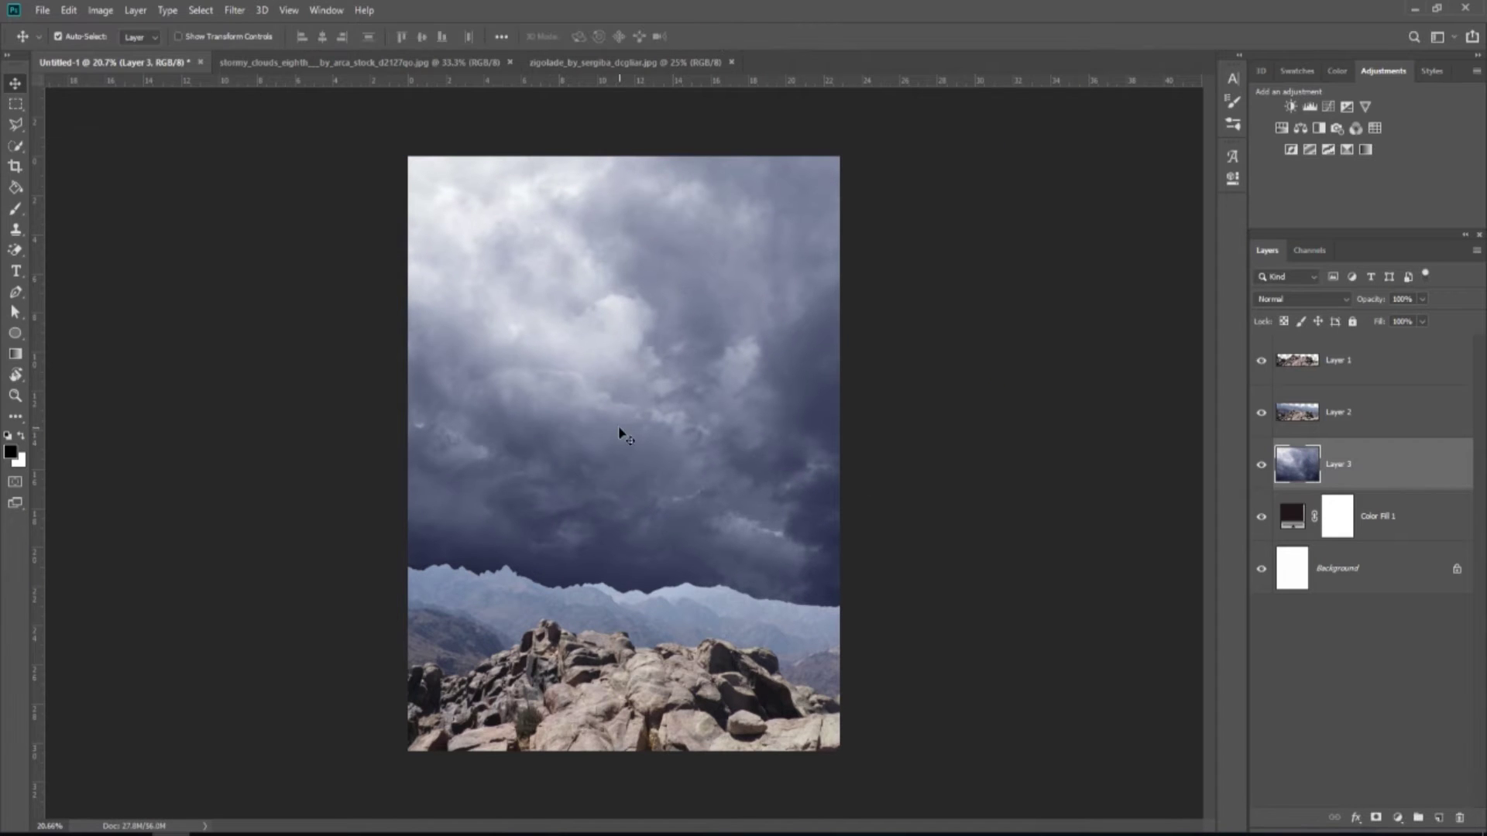
- Add a Hue/Saturation adjustment clipped to the clouds layer with saturation -33
left_click(1398, 817)
left_click(1394, 658)
left_click(1098, 489)
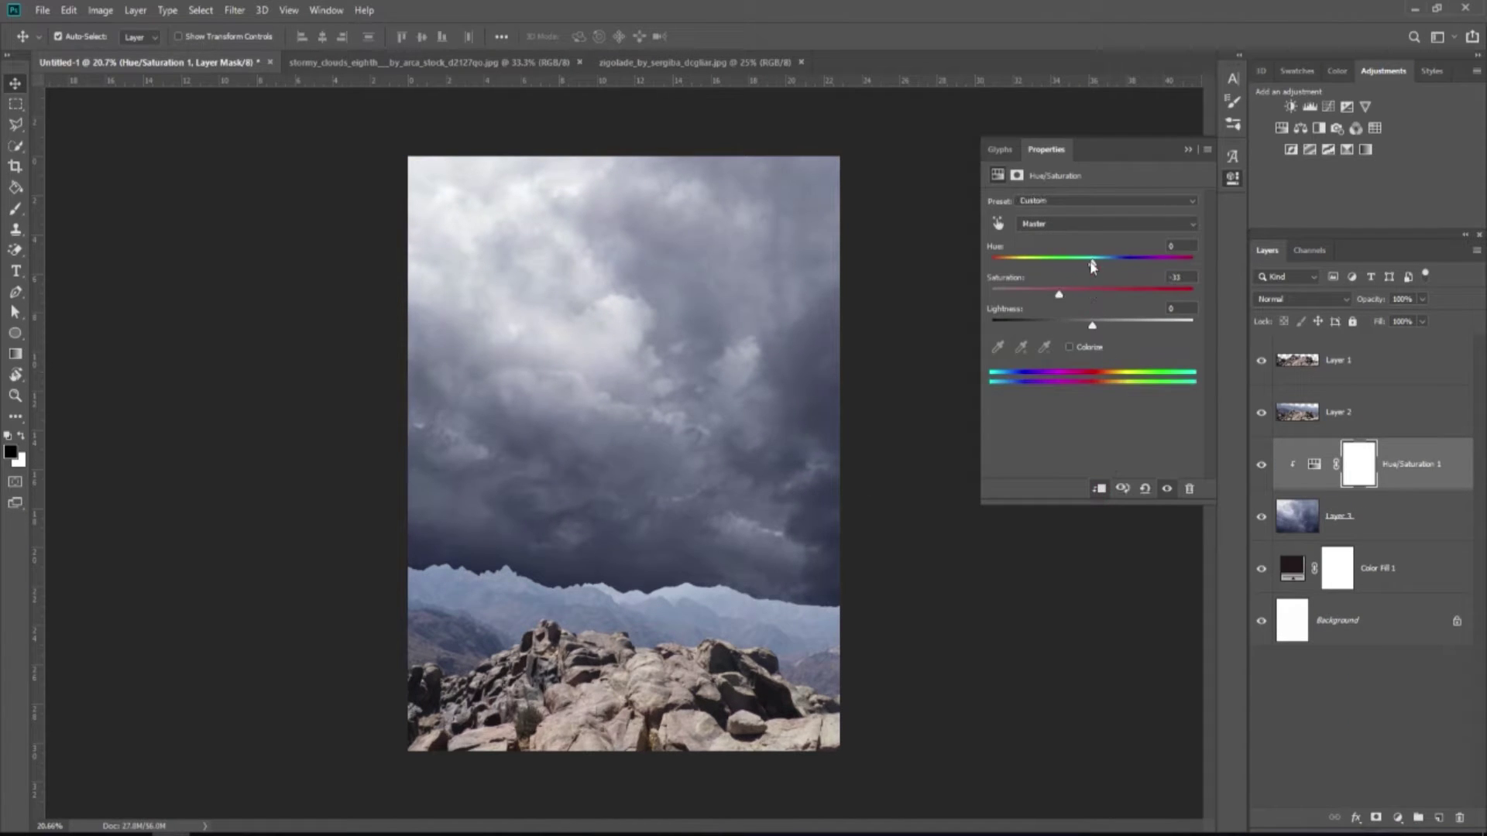
left_click(1188, 151)
- Add a Brightness/Contrast adjustment clipped to the clouds, lowering brightness and raising contrast slightly
left_click(1398, 818)
left_click(1396, 581)
left_click(1098, 489)
left_click_drag(1092, 249, 1062, 250)
left_click_drag(1092, 279, 1100, 280)
left_click(1189, 151)
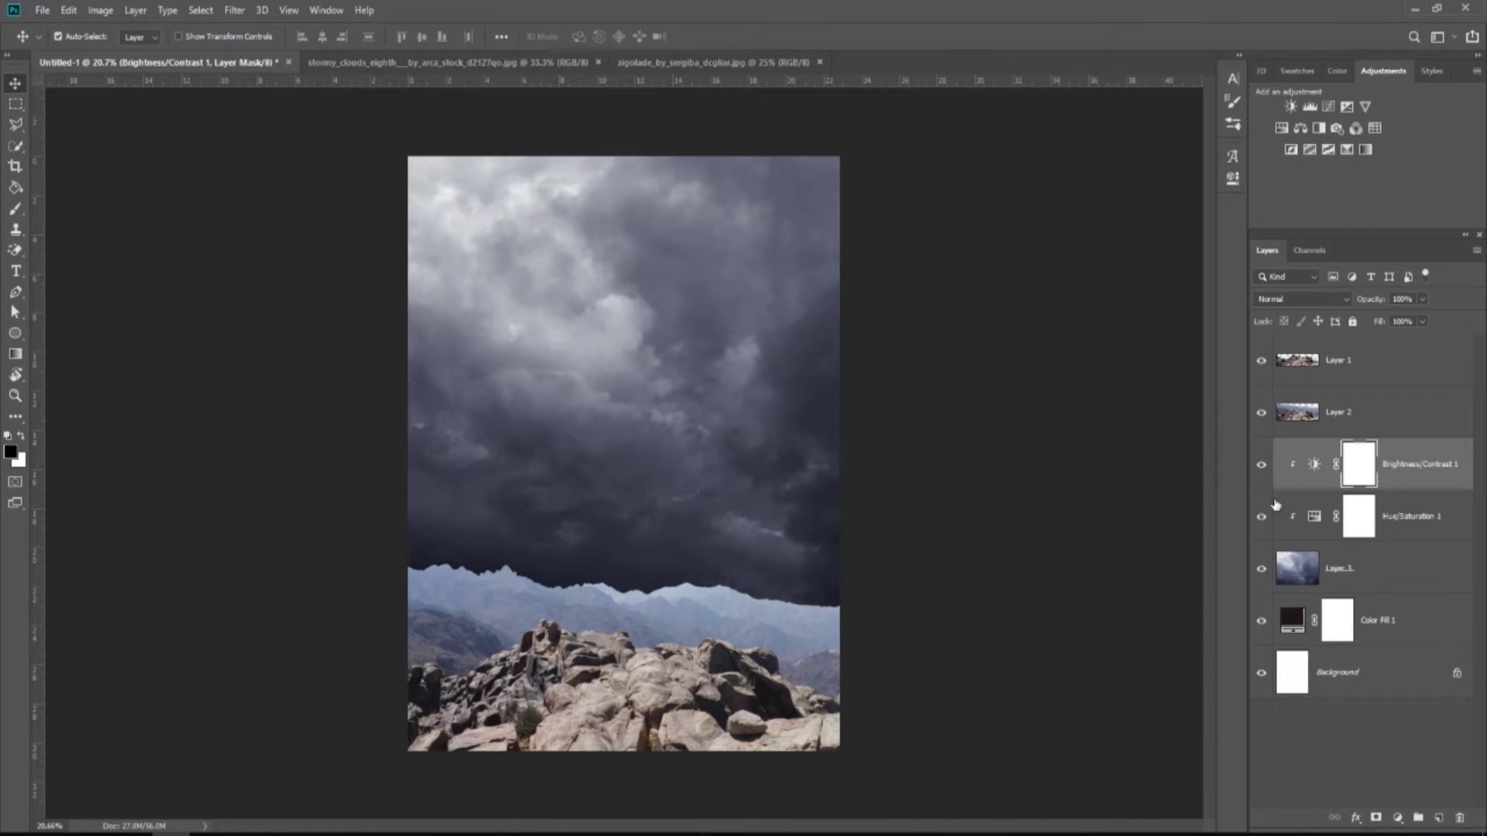
- Add a Vibrance adjustment clipped to the distant mountain layer with vibrance -48
left_click(1317, 413)
left_click(1398, 817)
left_click(1394, 643)
left_click(1098, 489)
left_click_drag(1092, 219, 1067, 225)
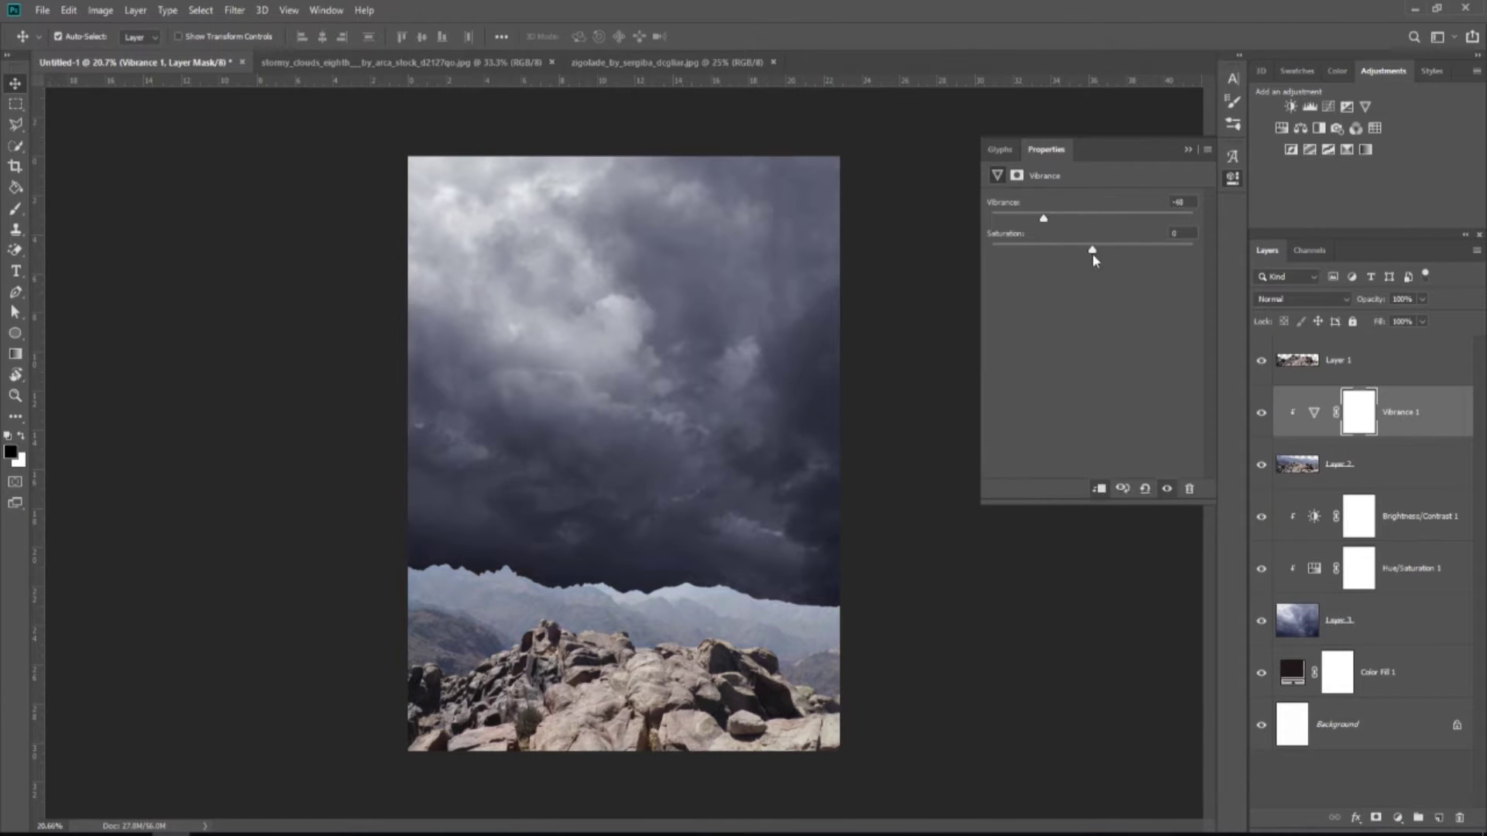
left_click(1189, 150)
- Add a Hue/Saturation adjustment clipped to the distant mountains and reduce its saturation
left_click(1398, 818)
left_click(1386, 656)
left_click(1098, 489)
left_click_drag(1092, 295, 1052, 295)
left_click(1188, 150)
- Add a Brightness/Contrast adjustment clipped to the distant mountains and strongly lower its brightness
left_click(1398, 818)
left_click(1387, 601)
left_click(1098, 489)
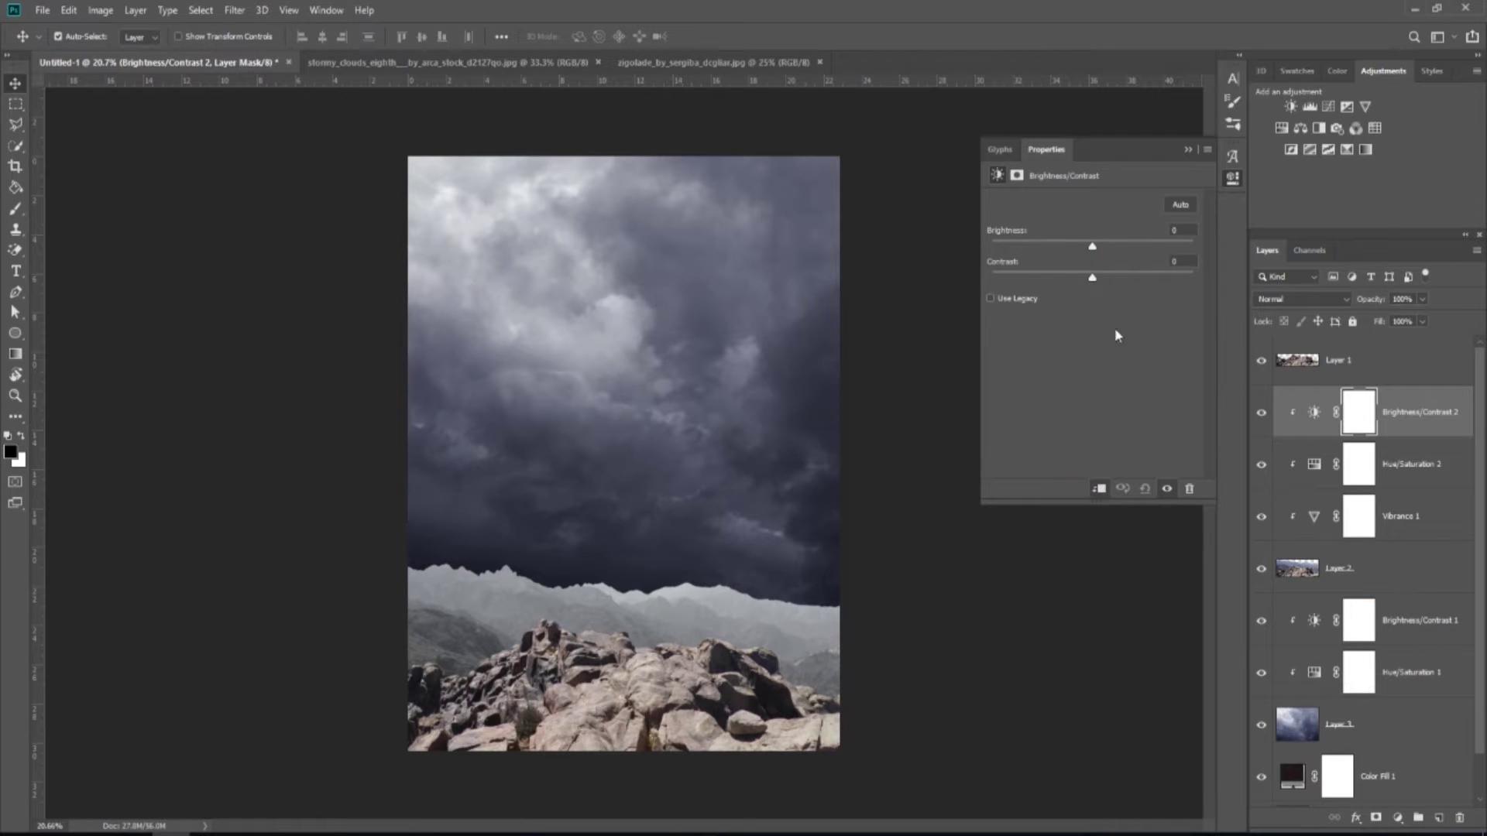
left_click_drag(1092, 246, 1012, 247)
left_click(1188, 150)
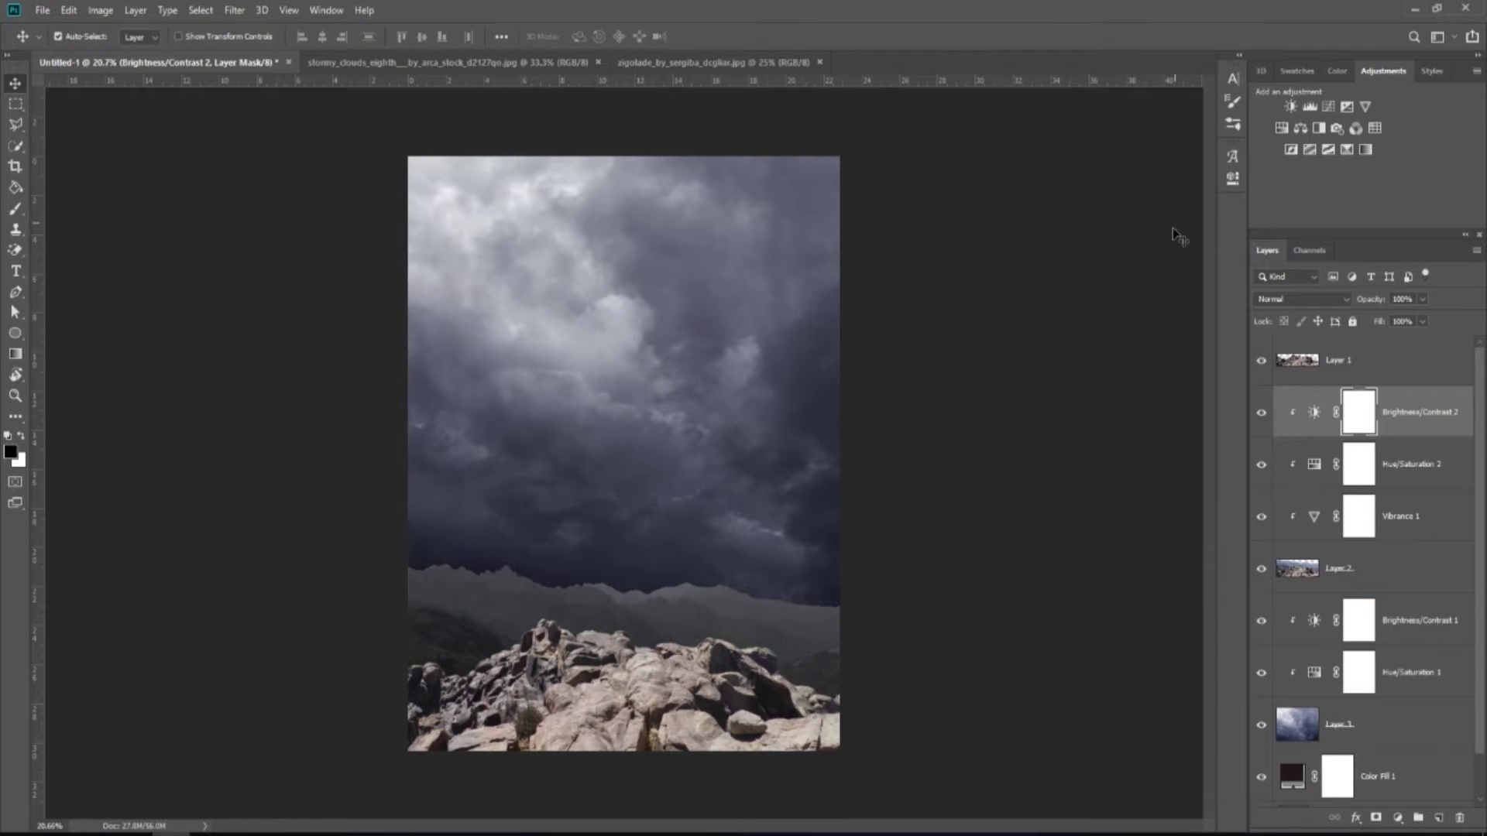
- Add a Brightness/Contrast adjustment clipped to the foreground rocks with brightness -107
scroll(730, 593, "down", 2)
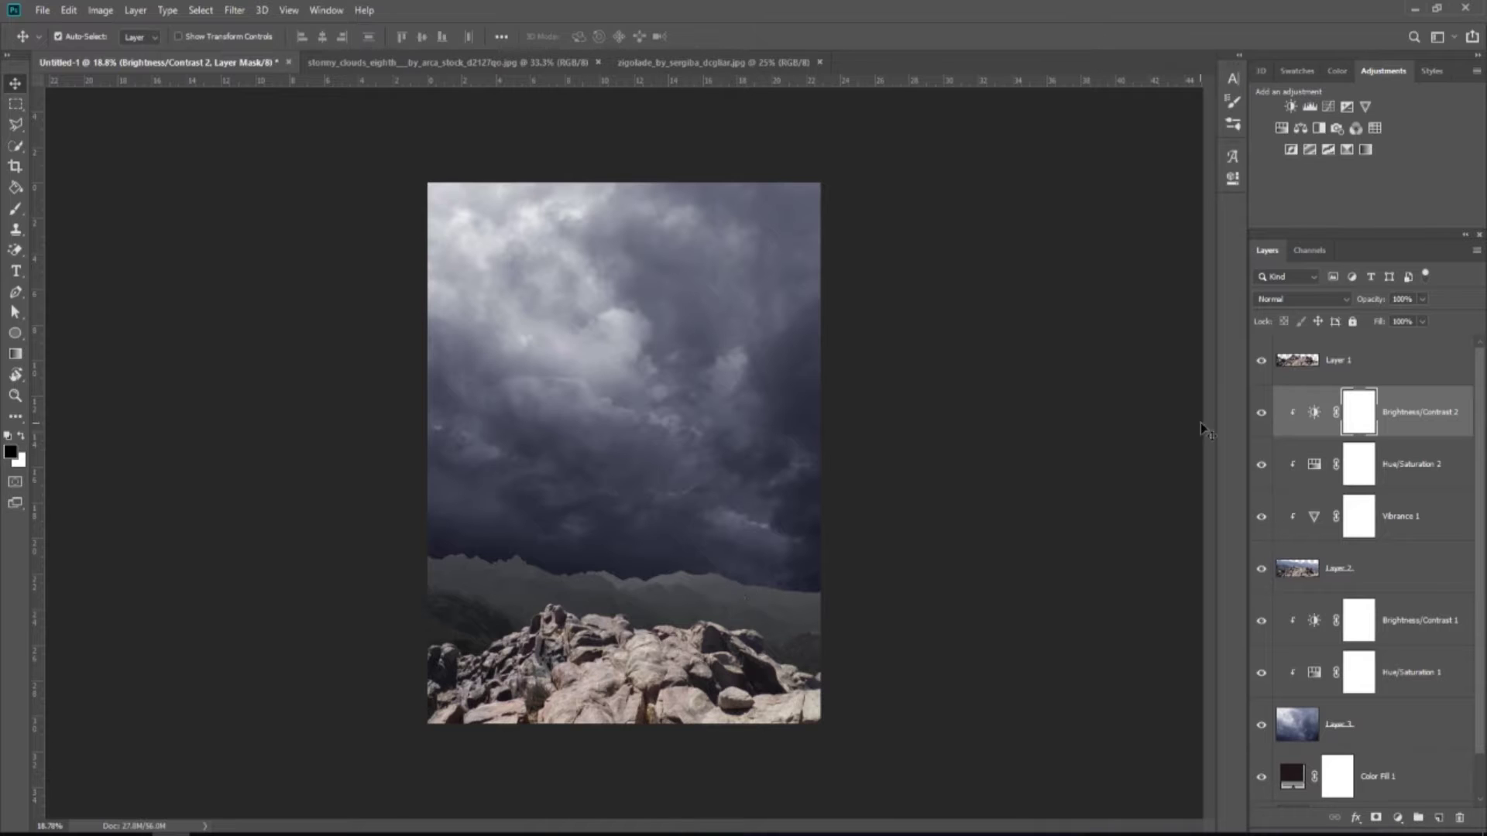
left_click(1363, 360)
left_click(1398, 817)
left_click(1386, 601)
left_click(1098, 489)
left_click_drag(1092, 247, 1020, 247)
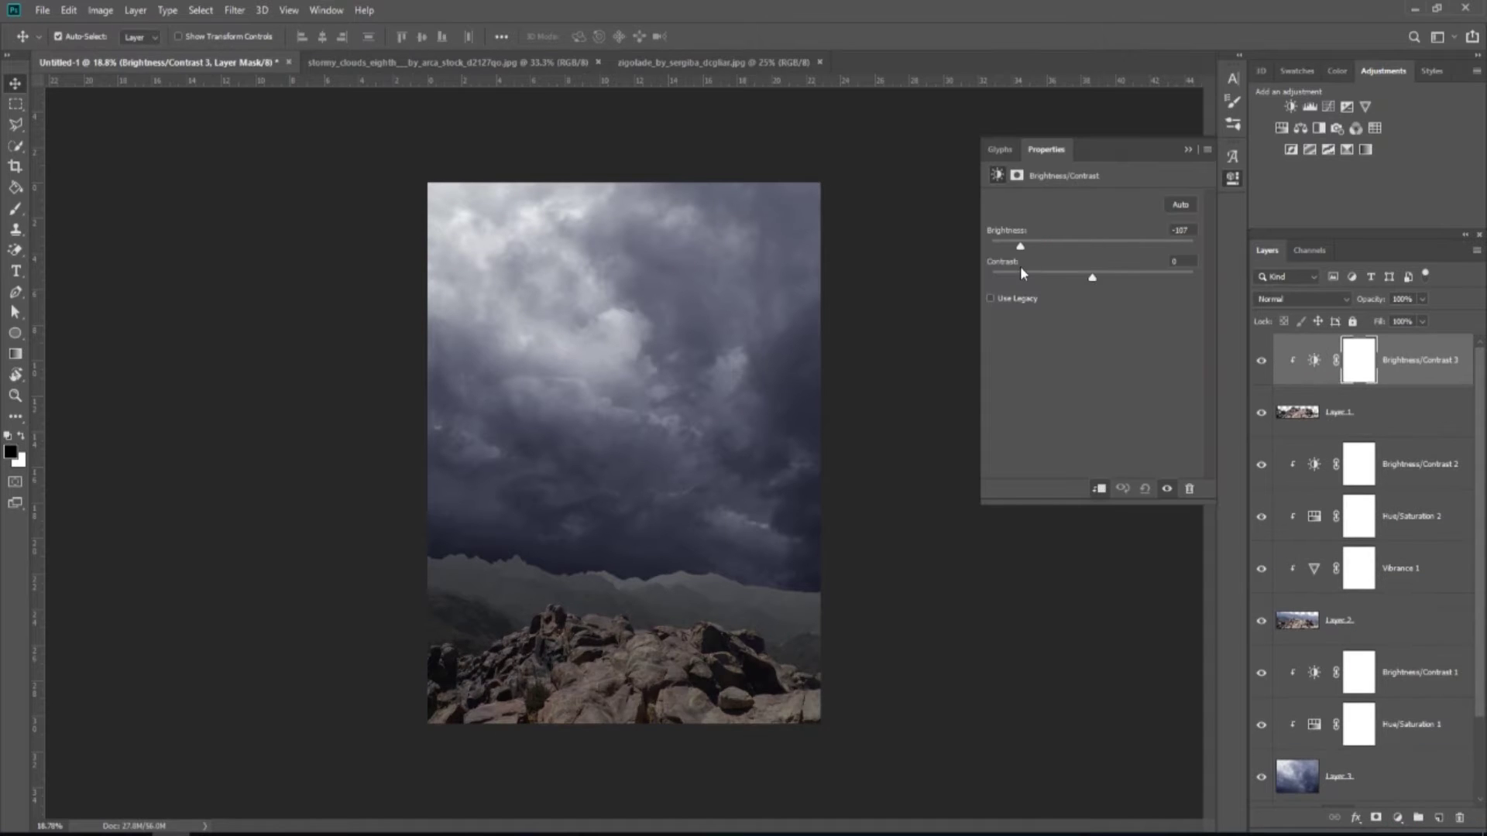
left_click(1238, 299)
- Add a Hue/Saturation adjustment above the foreground rocks and desaturate them
left_click(1397, 818)
left_click(1386, 692)
left_click_drag(1093, 295, 1092, 298)
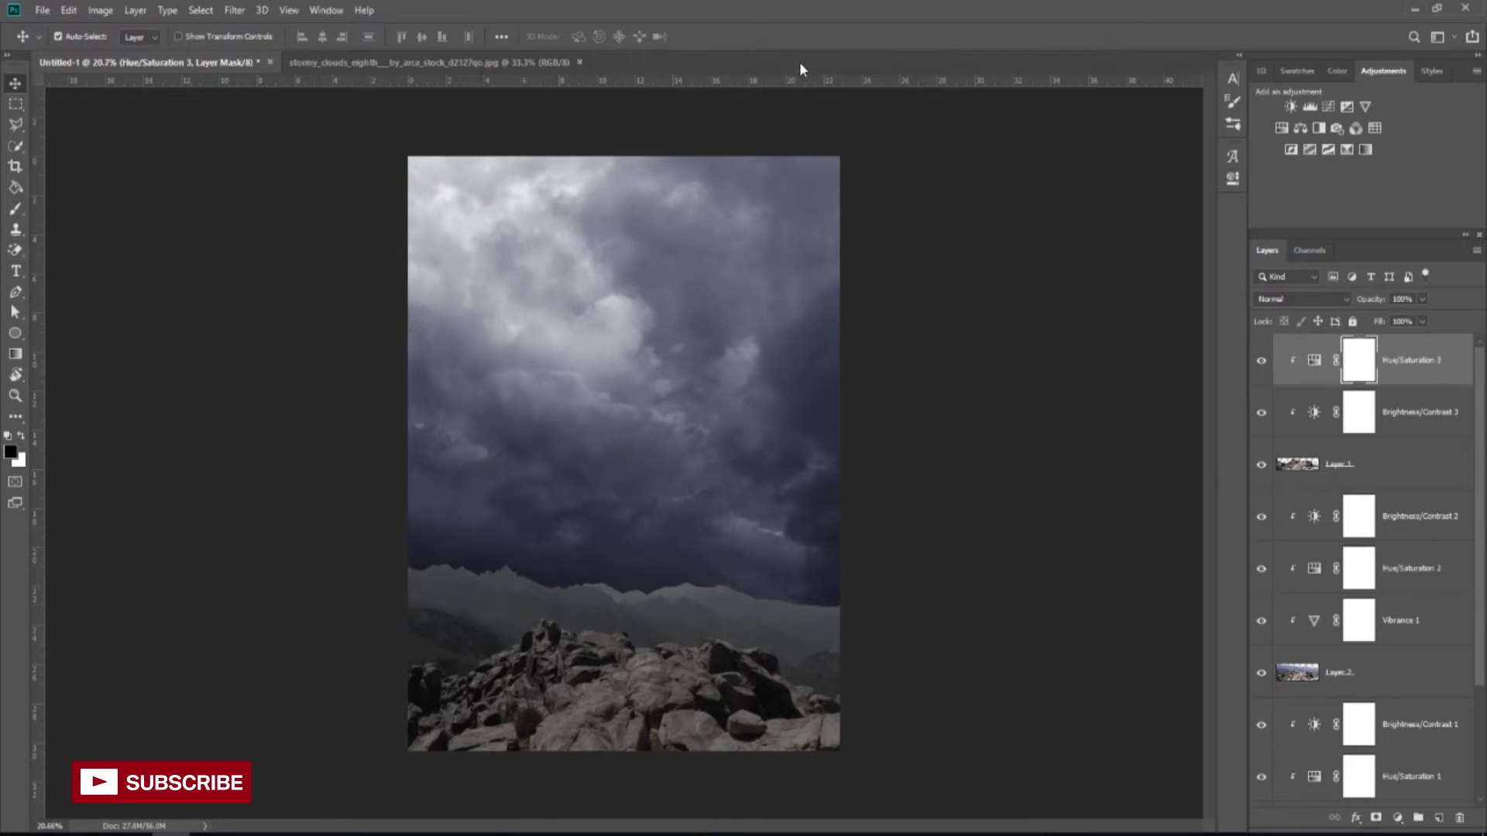
- Open the zigolade mountain photo together with the Japanese castle image
key("ctrl+o")
left_click(599, 132)
left_click(264, 132, "ctrl")
left_click(1355, 807)
- Select the rocky peaks and ground without the sky, refining the edge with smooth 11, feather 0.4 px and an inward shift
key("w")
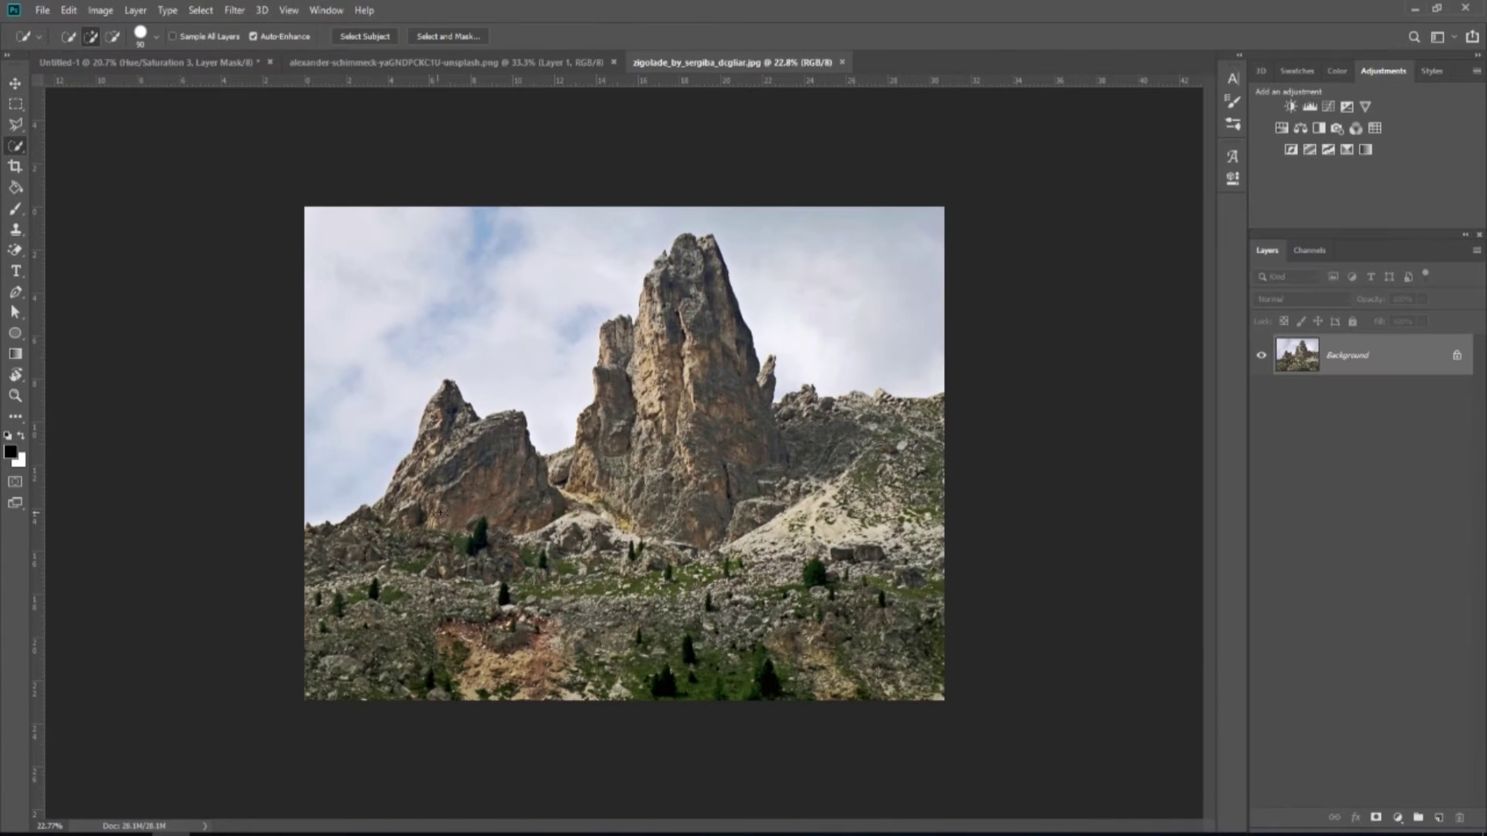
mouse_move(663, 347)
left_mouse_down()
mouse_move(691, 291)
mouse_move(701, 457)
mouse_move(837, 484)
mouse_move(925, 755)
left_mouse_up()
left_click_drag(395, 504, 373, 623)
left_click(447, 36)
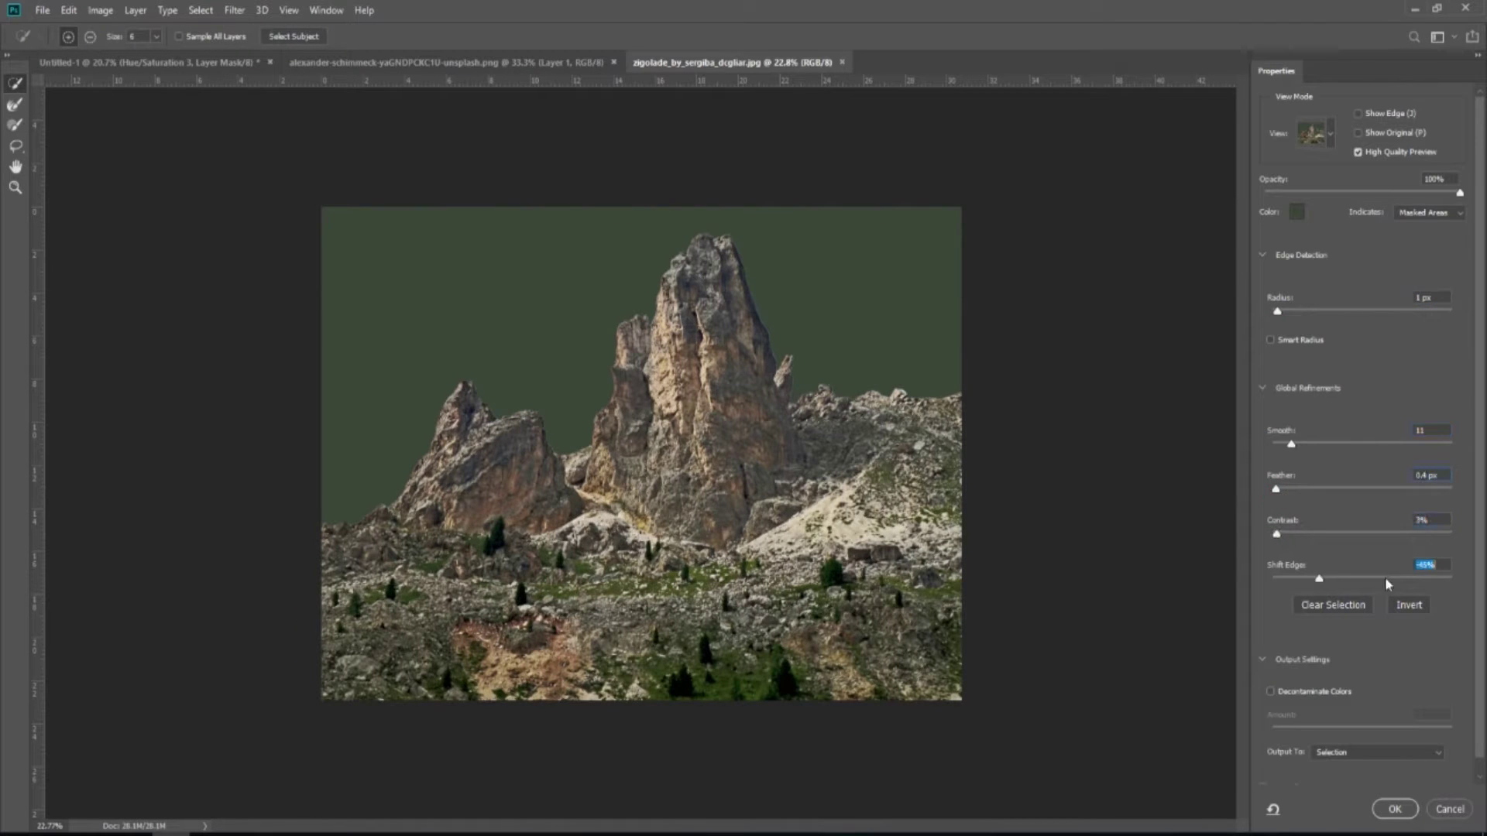
left_click(1393, 808)
- Mask the peaks with the selection, move them into the composition and place their layer below the distant mountains
left_click(1377, 817)
key("v")
mouse_move(725, 485)
left_mouse_down()
mouse_move(708, 463)
mouse_move(723, 469)
left_mouse_up()
left_click_drag(1414, 364, 1403, 754)
- Scale the rocky peaks down and position them behind the distant mountains on the right-hand side of the scene
key("ctrl+t")
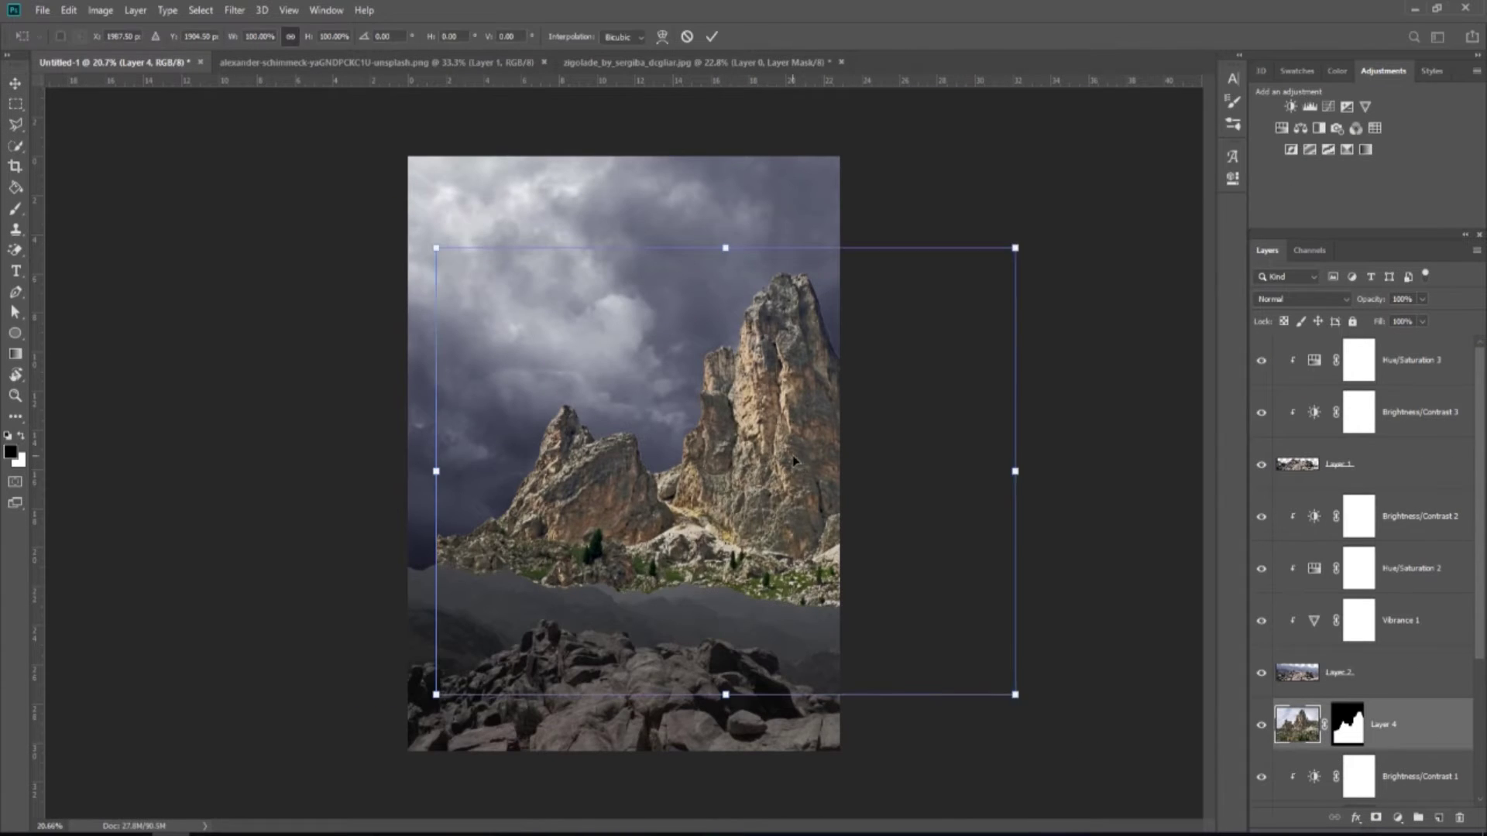
left_click_drag(1015, 248, 832, 515)
left_click_drag(697, 534, 762, 540)
left_click_drag(839, 439, 825, 535)
left_click_drag(680, 558, 760, 530)
- Warp the rocky peaks to reshape their outline and base so they rise from the distant ridge
left_click(663, 37)
mouse_move(679, 599)
left_mouse_down()
mouse_move(676, 578)
mouse_move(672, 595)
left_mouse_up()
mouse_move(804, 606)
left_mouse_down()
mouse_move(814, 597)
mouse_move(808, 611)
left_mouse_up()
left_click_drag(584, 673, 517, 683)
left_click_drag(584, 526, 574, 515)
left_click_drag(774, 455, 789, 443)
left_click_drag(868, 527, 884, 592)
left_click_drag(868, 454, 874, 448)
key("Return")
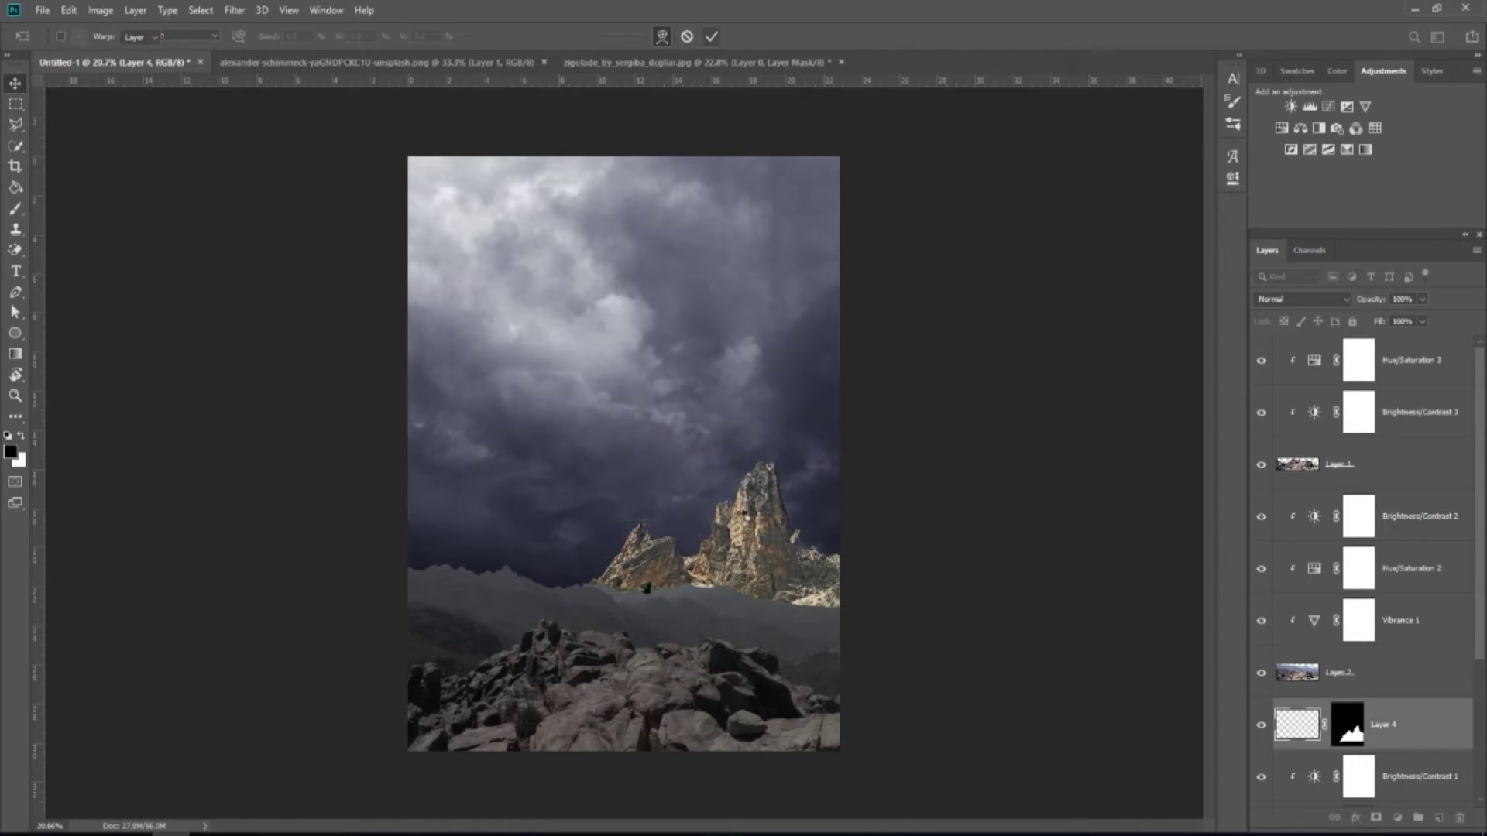
- Add a Brightness/Contrast adjustment clipped to the rocky peaks and strongly lower its brightness
scroll(755, 569, "up", 1)
left_click(1399, 817)
left_click(1344, 571)
left_click(1100, 489)
left_click_drag(1093, 246, 1010, 246)
left_click(1233, 177)
- Add a Color Balance adjustment to the rocky peaks and shift the midtones toward cyan
left_click(1399, 817)
left_click(1345, 670)
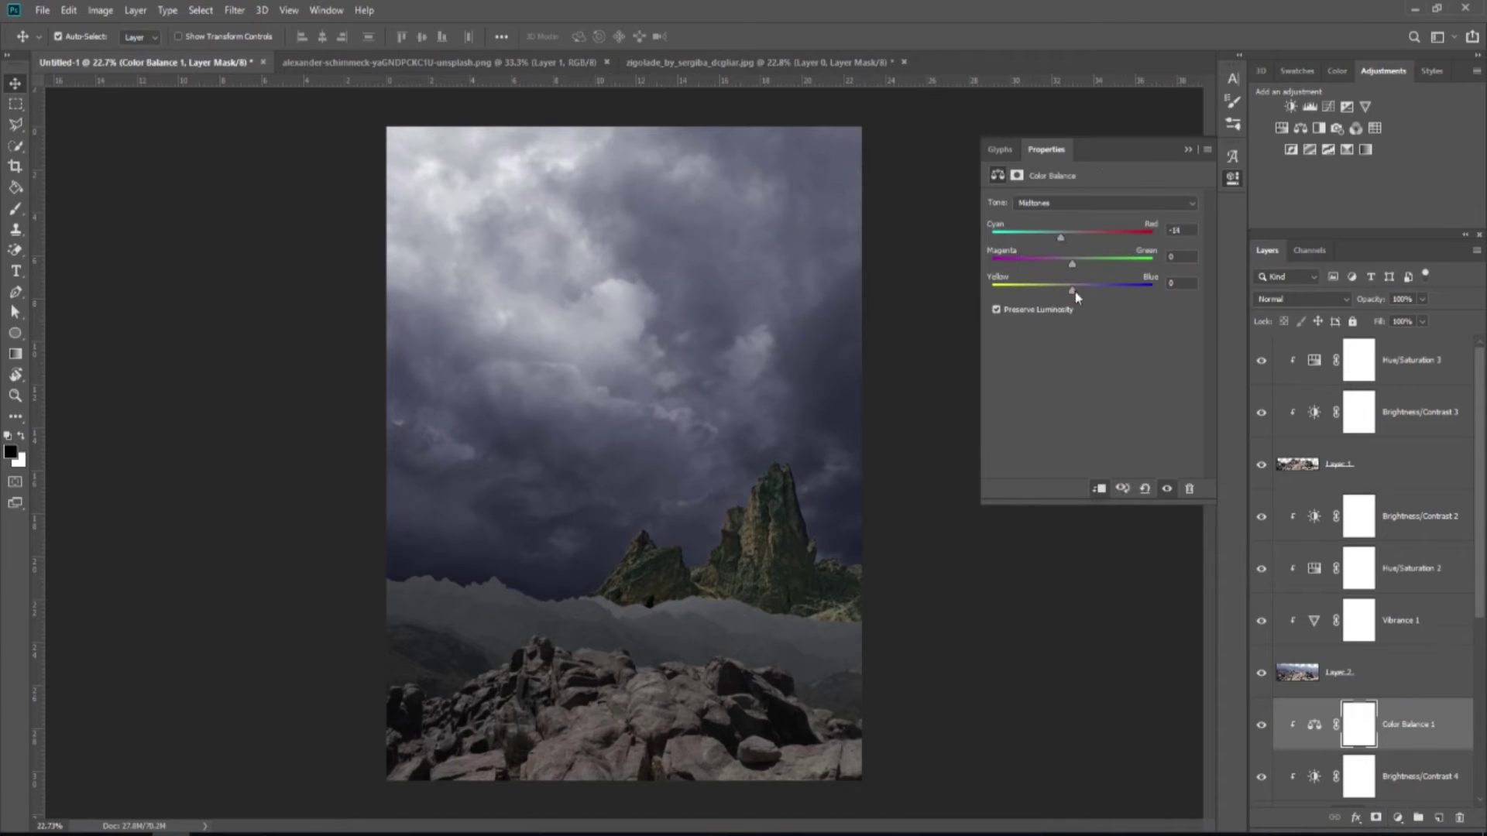
left_click(1232, 178)
left_click(1256, 724)
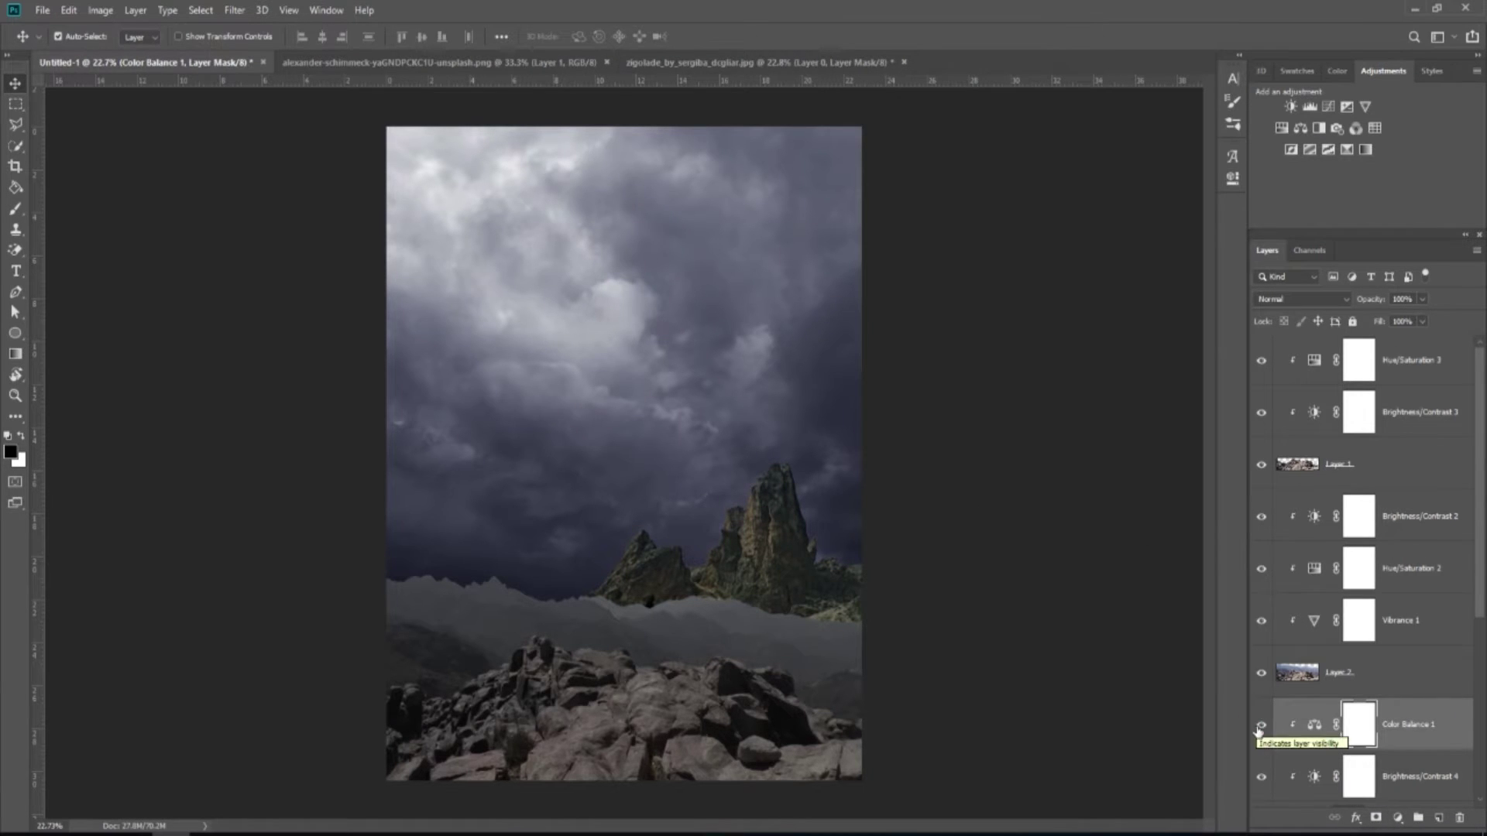
- Add a Vibrance adjustment to the rocky peaks with vibrance -48
left_click(1399, 817)
left_click(1345, 641)
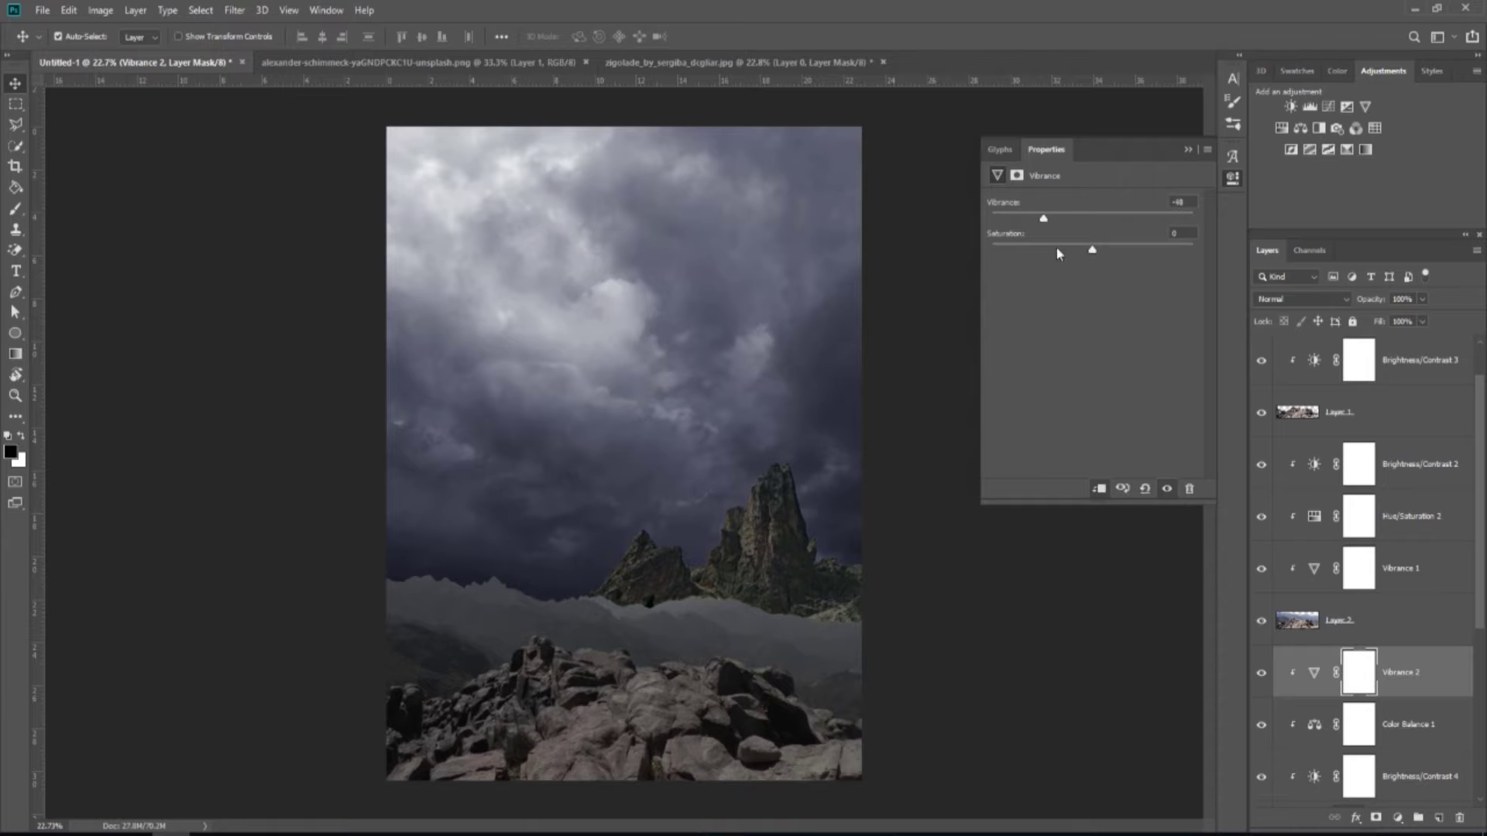
left_click(1232, 177)
left_click(1262, 674)
left_click_drag(1480, 550, 1478, 702)
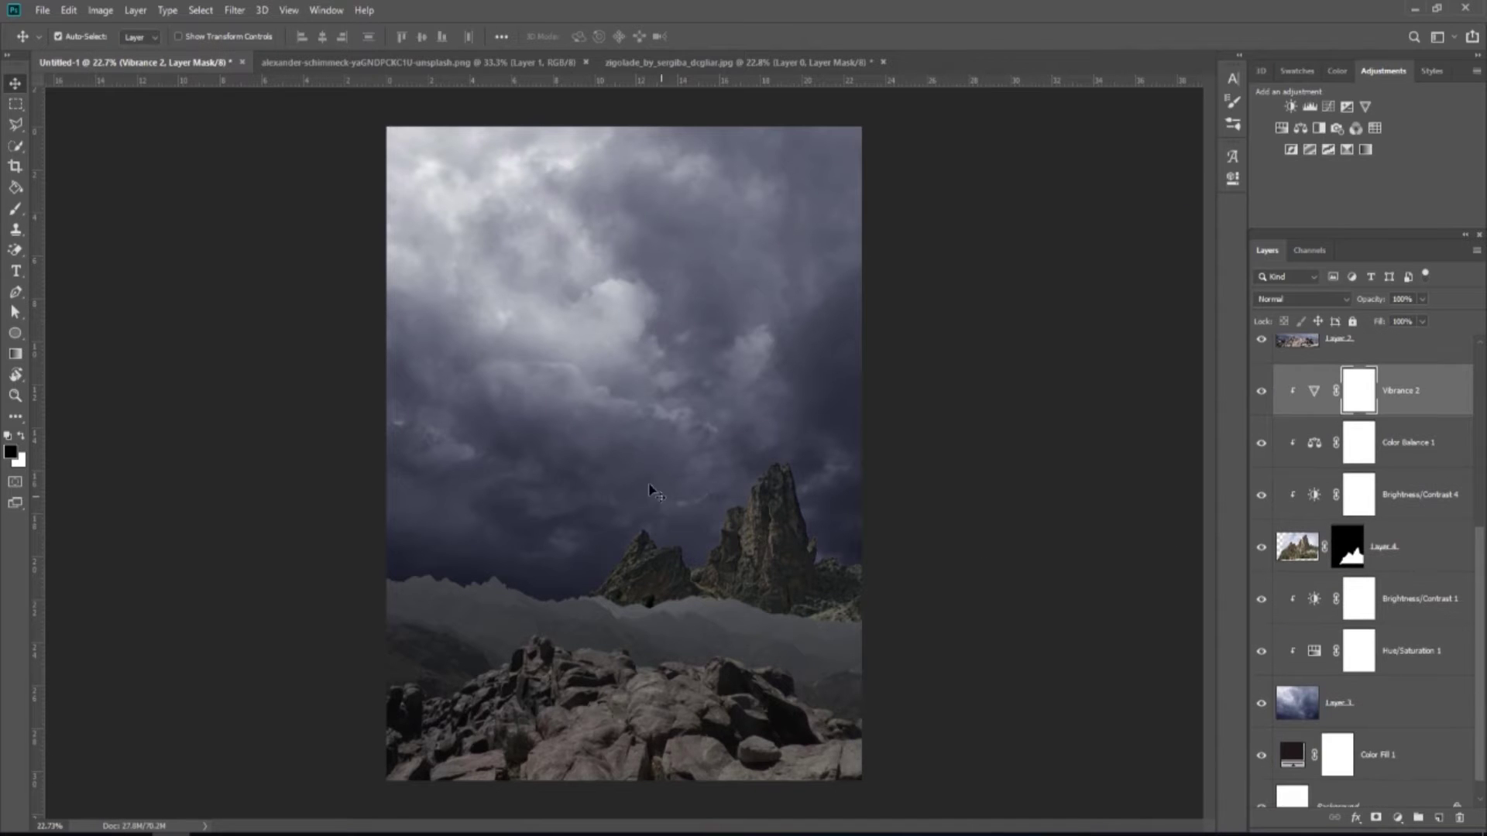
- Close the zigolade photo without saving and bring the Japanese castle into the composition above the rocky peaks
left_click(644, 62)
left_click(883, 62)
left_click(739, 316)
left_click(473, 62)
left_click_drag(629, 498, 760, 475)
- Scale the castle to about 27%, flip it horizontally and place it in front of the tall rocky peak
key("ctrl+t")
left_click_drag(1017, 586, 793, 542)
right_click(766, 439)
left_click(812, 636)
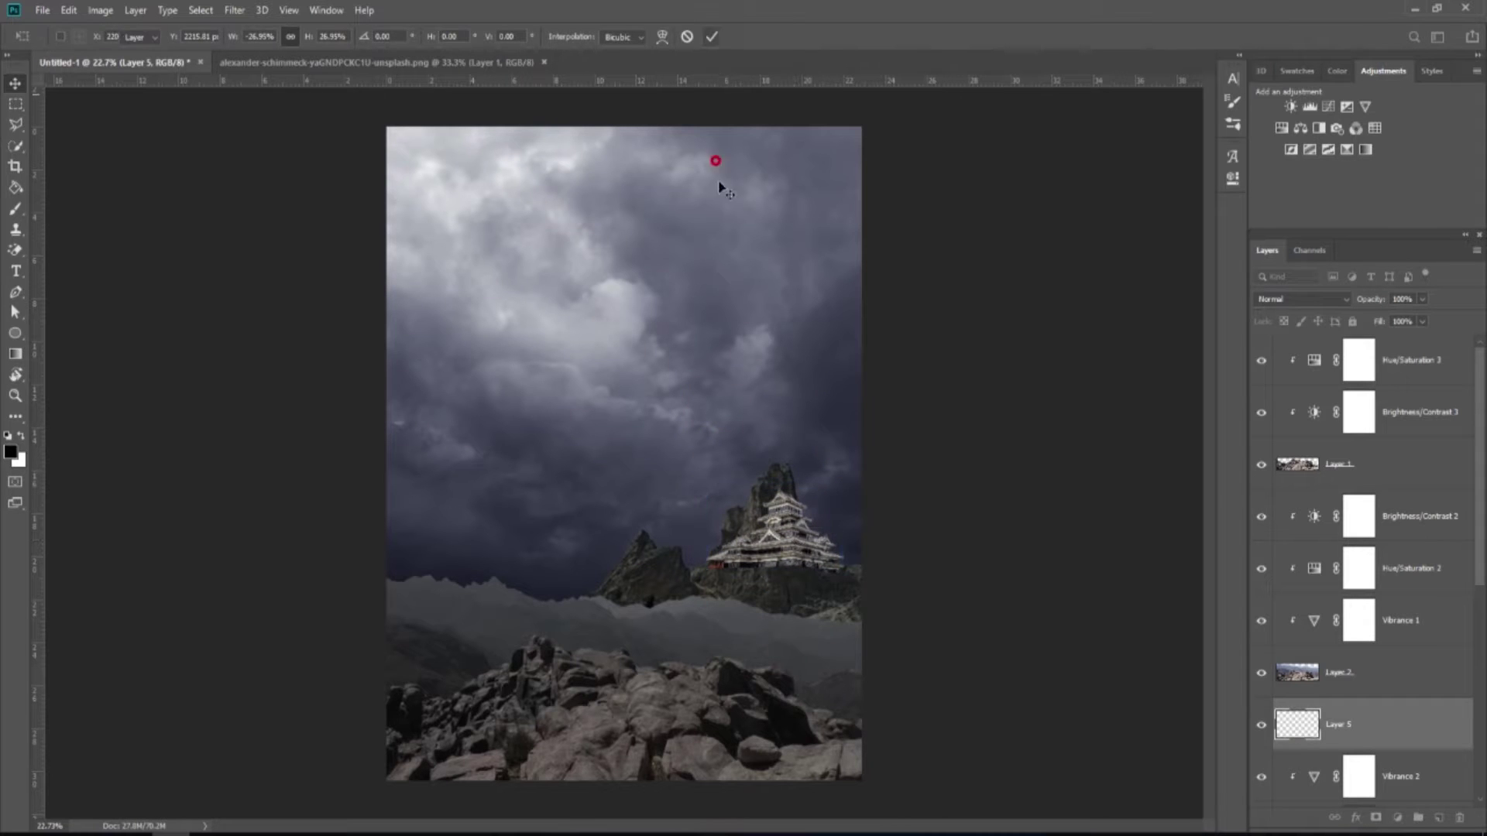
- Apply the existing mask on the rocky peaks layer and add a fresh layer mask to it
left_click(1394, 669)
left_click_drag(1480, 557, 1480, 701)
left_click(1345, 657)
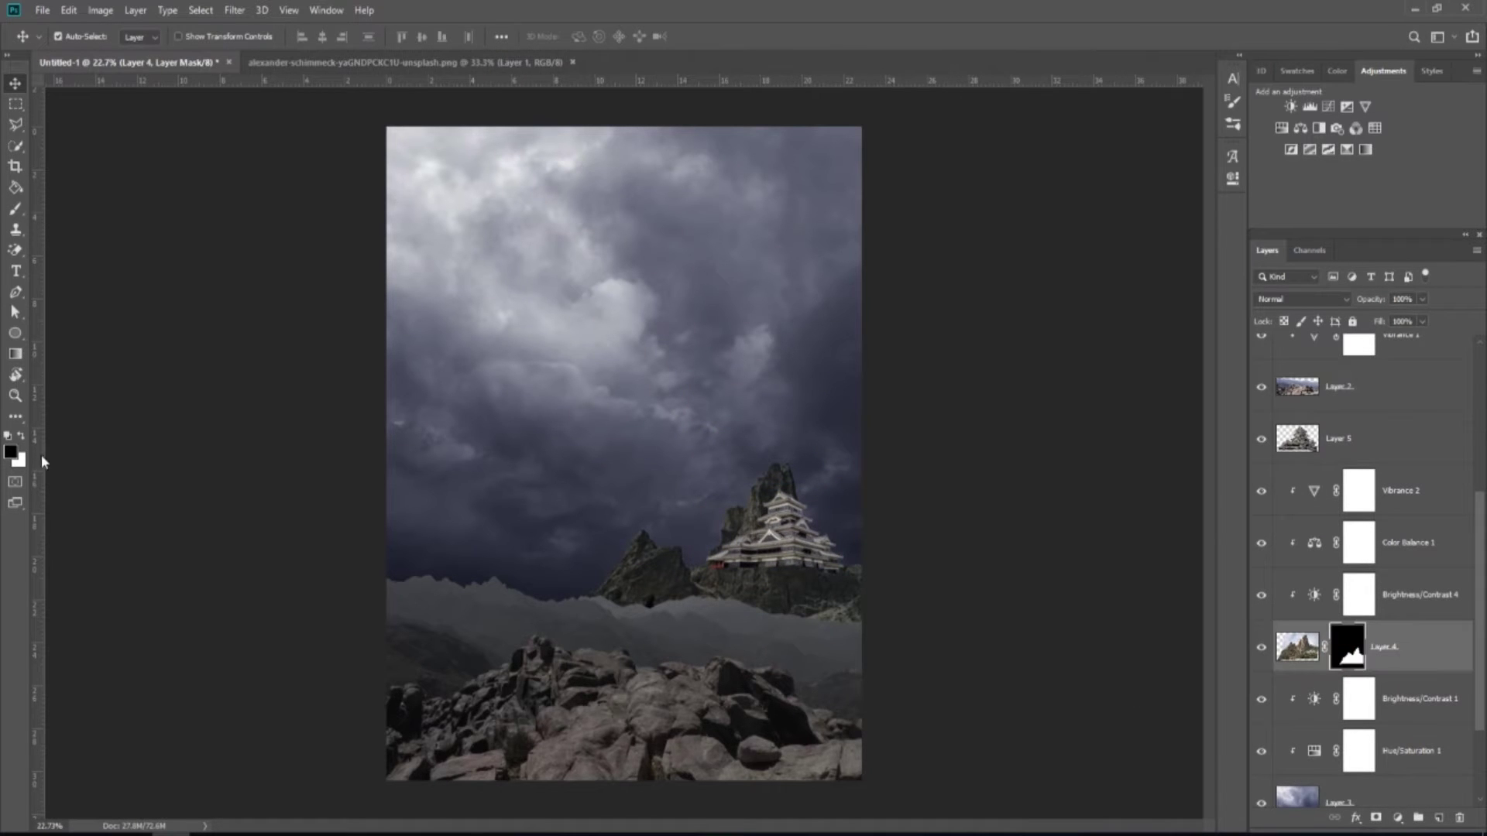
right_click(1343, 655)
left_click(1383, 693)
left_click(1376, 818)
- Paint black on the peaks' new mask with a smaller brush to hide the tall rock behind the castle
left_click(15, 209)
scroll(852, 549, "up", 4)
key("bracketleft")
key("bracketleft")
key("bracketleft")
key("bracketleft")
key("bracketleft")
mouse_move(694, 429)
left_mouse_down()
mouse_move(761, 416)
mouse_move(786, 474)
left_mouse_up()
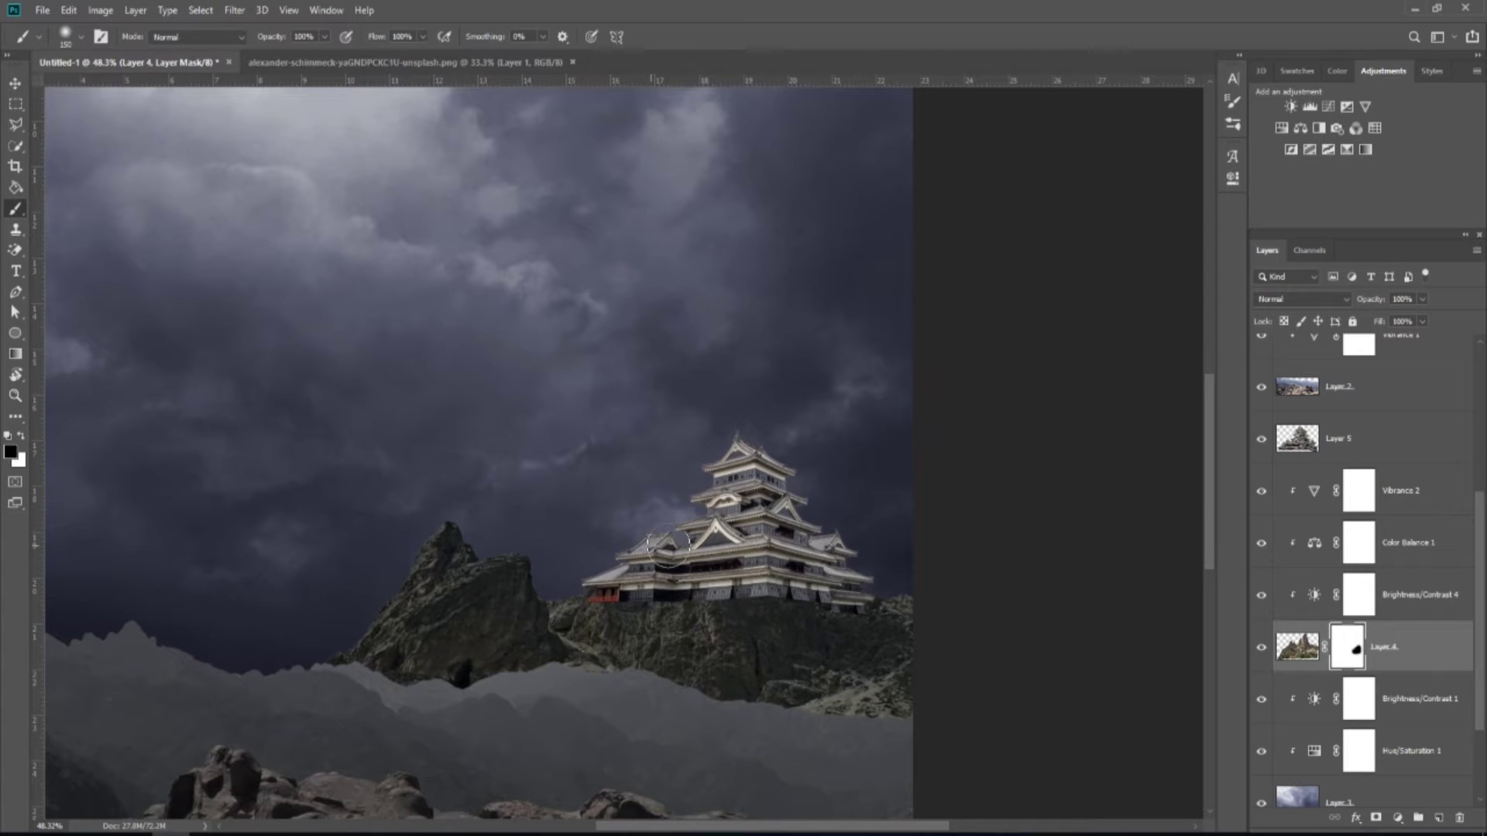
left_click(1262, 438)
left_click(1261, 438)
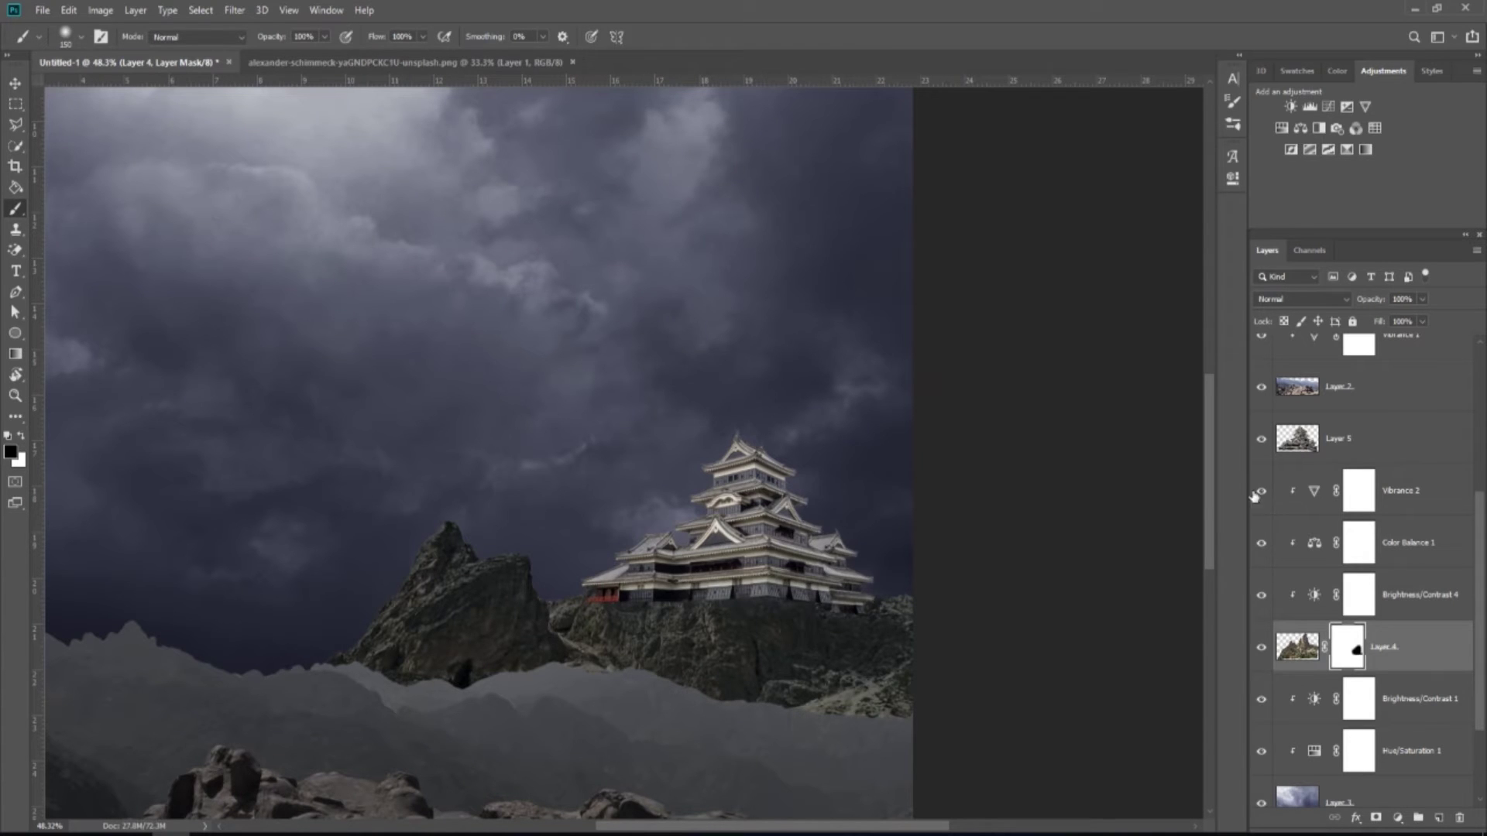
- Shrink the castle slightly and reposition it on top of the rock plateau
left_click(15, 86)
left_click(793, 544)
scroll(767, 593, "up", 3)
key("ctrl+t")
left_click_drag(943, 633, 907, 611)
left_click_drag(768, 570, 755, 578)
left_click(711, 37)
- Select the base of the castle and warp it to follow the uneven top of the rock, then deselect
left_click(16, 103)
key("ctrl+t")
left_click(661, 36)
scroll(495, 629, "up", 9)
left_click_drag(697, 558, 696, 572)
left_click_drag(840, 547, 813, 556)
scroll(800, 552, "down", 5)
scroll(1166, 579, "up", 4)
left_click_drag(1186, 589, 1137, 596)
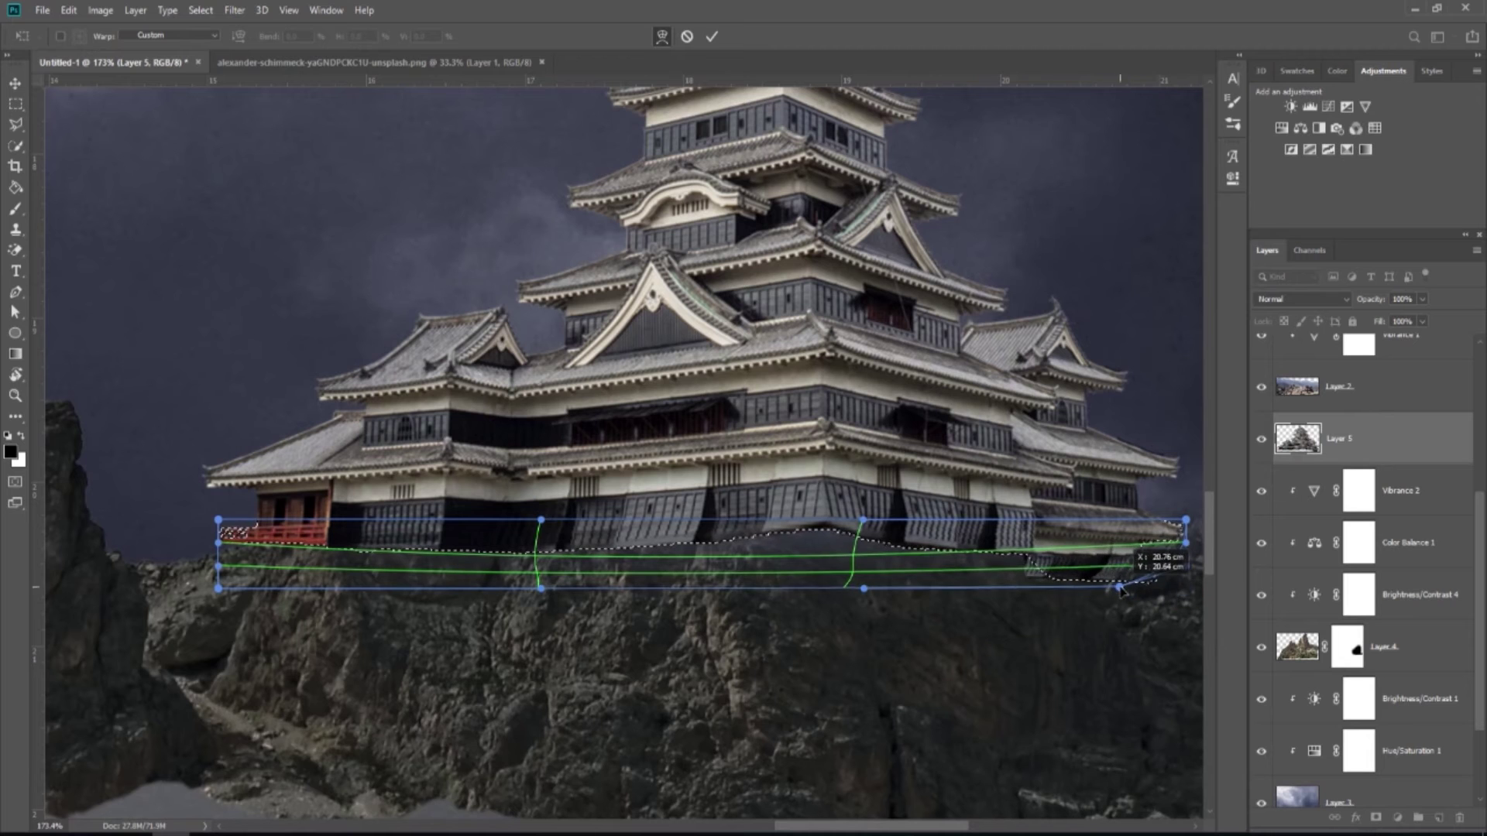
scroll(669, 488, "down", 5)
key("Return")
scroll(839, 570, "down", 1)
key("ctrl+d")
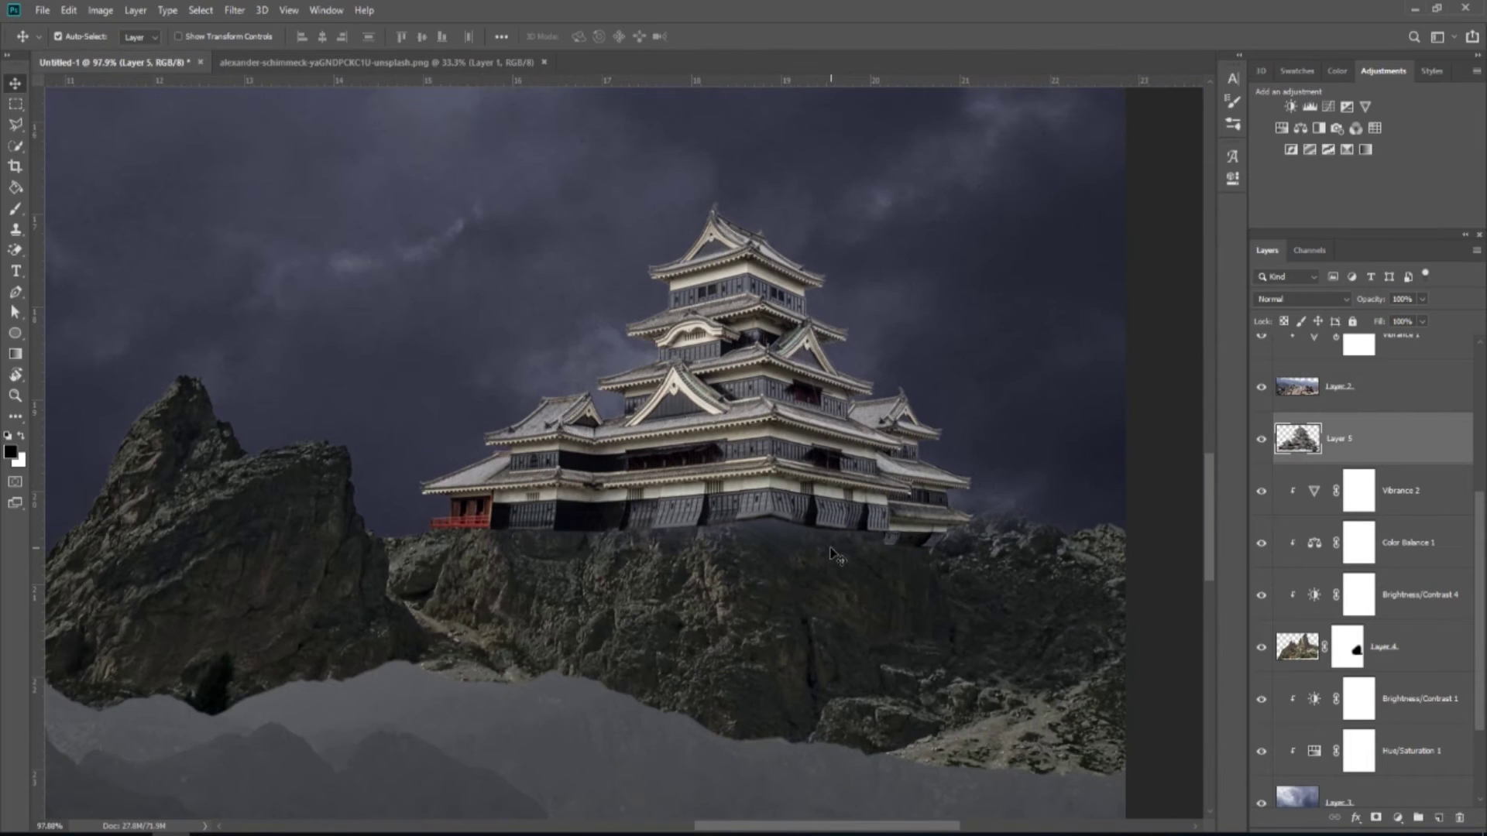
- Add a layer mask to the castle, soften its base edge with the brush and nudge the castle slightly on the rock
left_click(1376, 818)
key("b")
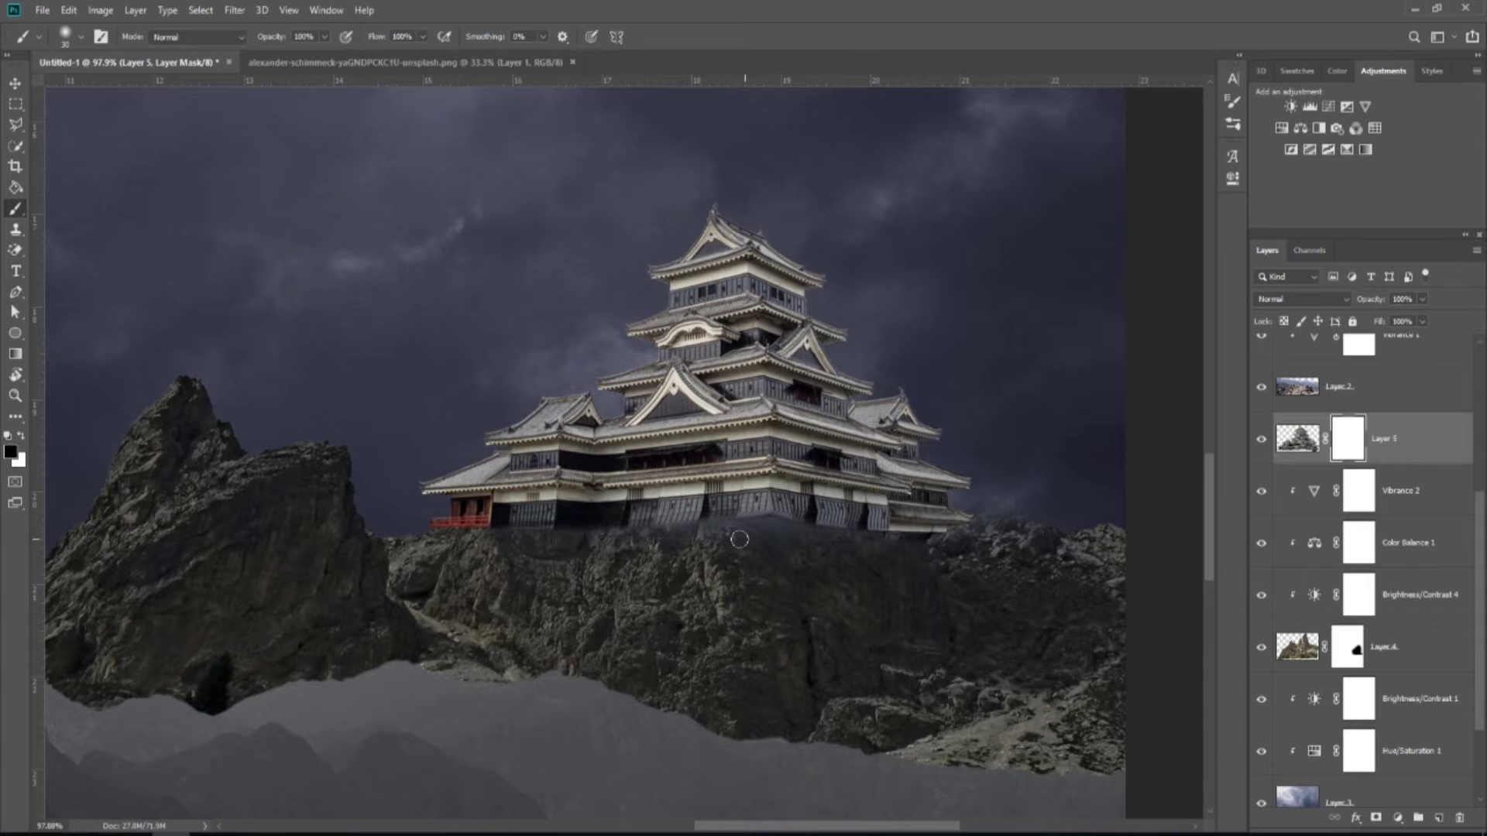
scroll(424, 540, "down", 7)
left_click(16, 83)
left_click_drag(672, 482, 667, 484)
scroll(666, 508, "up", 7)
scroll(666, 508, "down", 4)
- Add a new layer beneath the castle and paint a black contact shadow along the foot of its walls
left_click(1319, 498)
left_click(1438, 819)
left_click(16, 209)
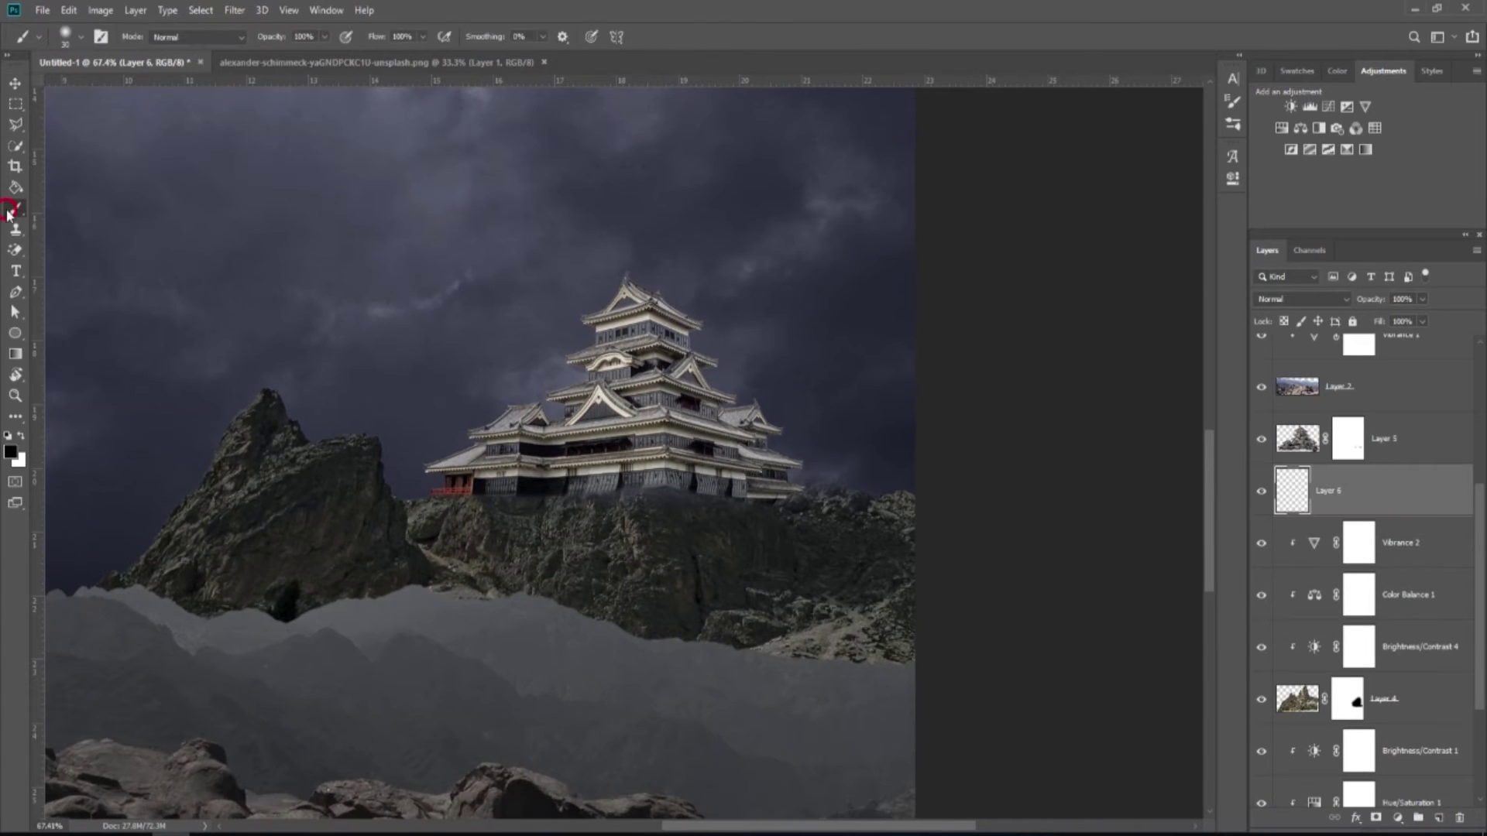
scroll(508, 461, "up", 7)
left_click_drag(615, 457, 808, 451)
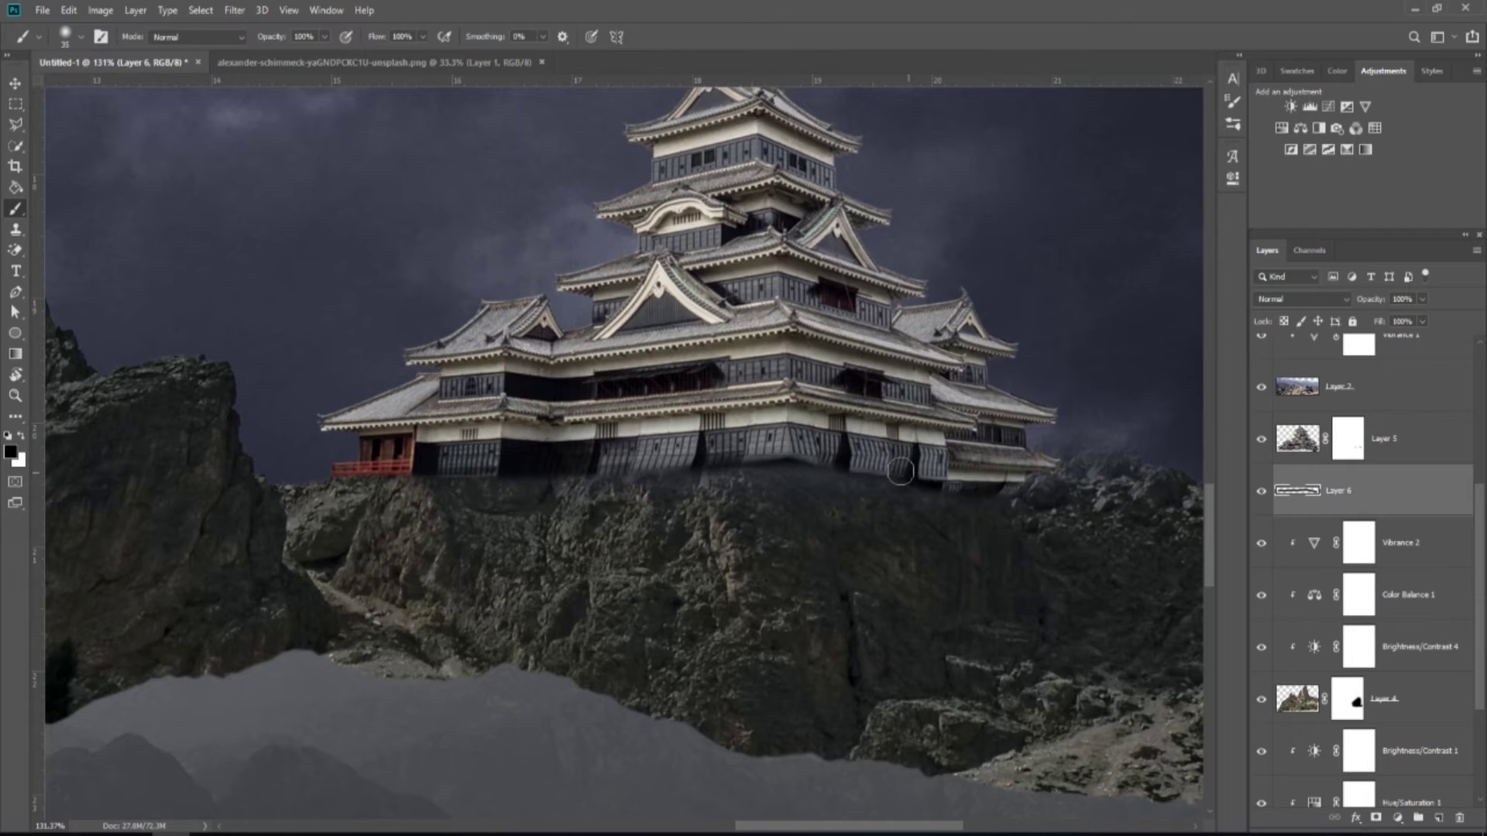
left_click_drag(533, 467, 469, 469)
scroll(725, 430, "down", 3)
scroll(787, 468, "up", 3)
- Reinforce the shadow along the castle's base with a larger black brush at 55% opacity
left_click(324, 37)
left_click_drag(325, 54, 289, 55)
key("]")
key("]")
key("]")
key("]")
left_click_drag(437, 469, 887, 470)
- Set the castle shadow layer's blend mode to Multiply and adjust its fill
scroll(851, 460, "down", 18)
left_click(1309, 299)
left_click(1315, 362)
left_click(1422, 321)
left_click_drag(1426, 343, 1423, 343)
- Add a Hue/Saturation adjustment clipped to the castle layer
left_click(1385, 440)
left_click(1397, 818)
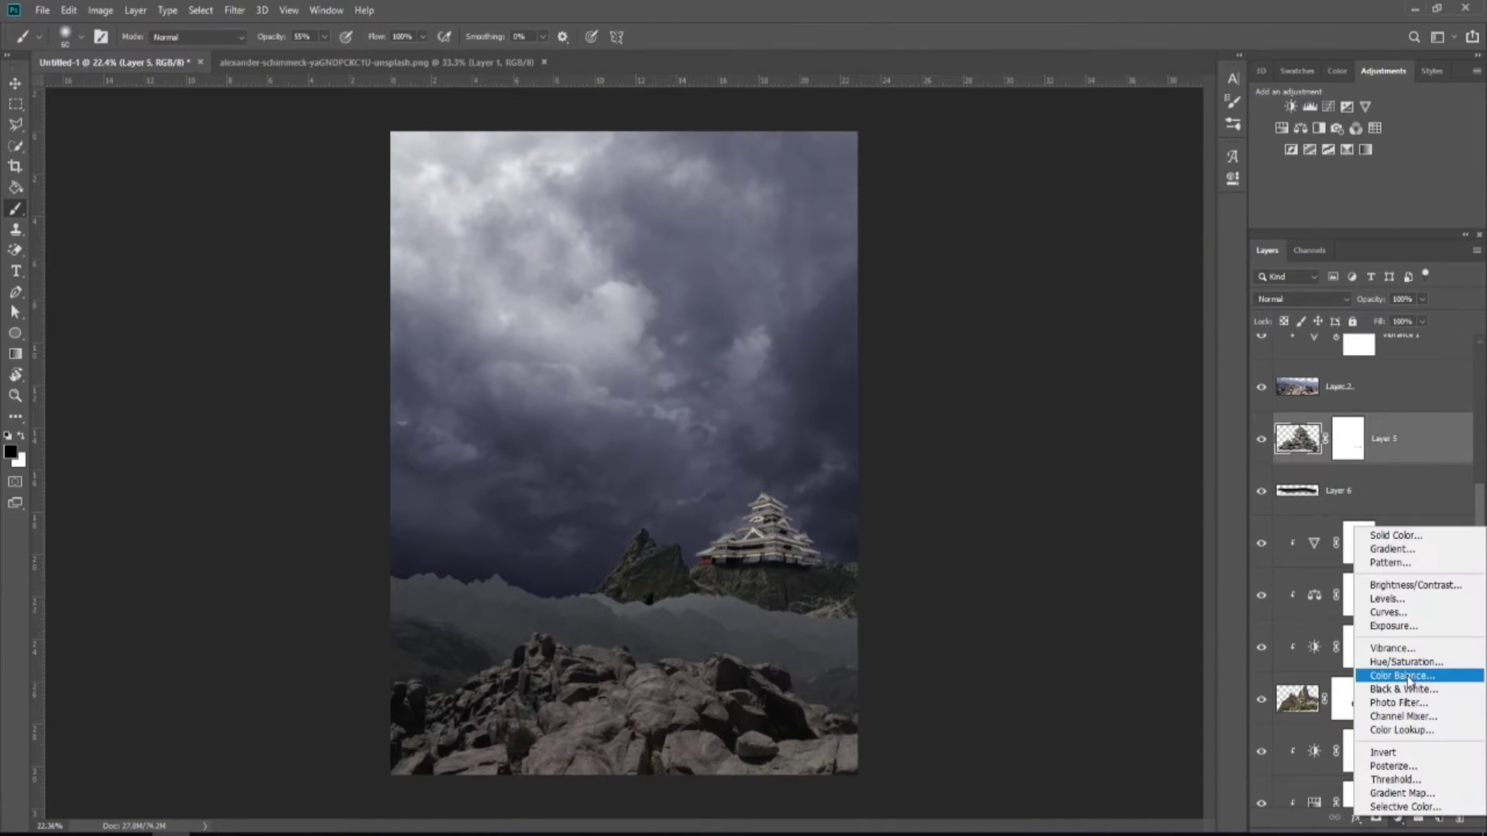
left_click(1390, 690)
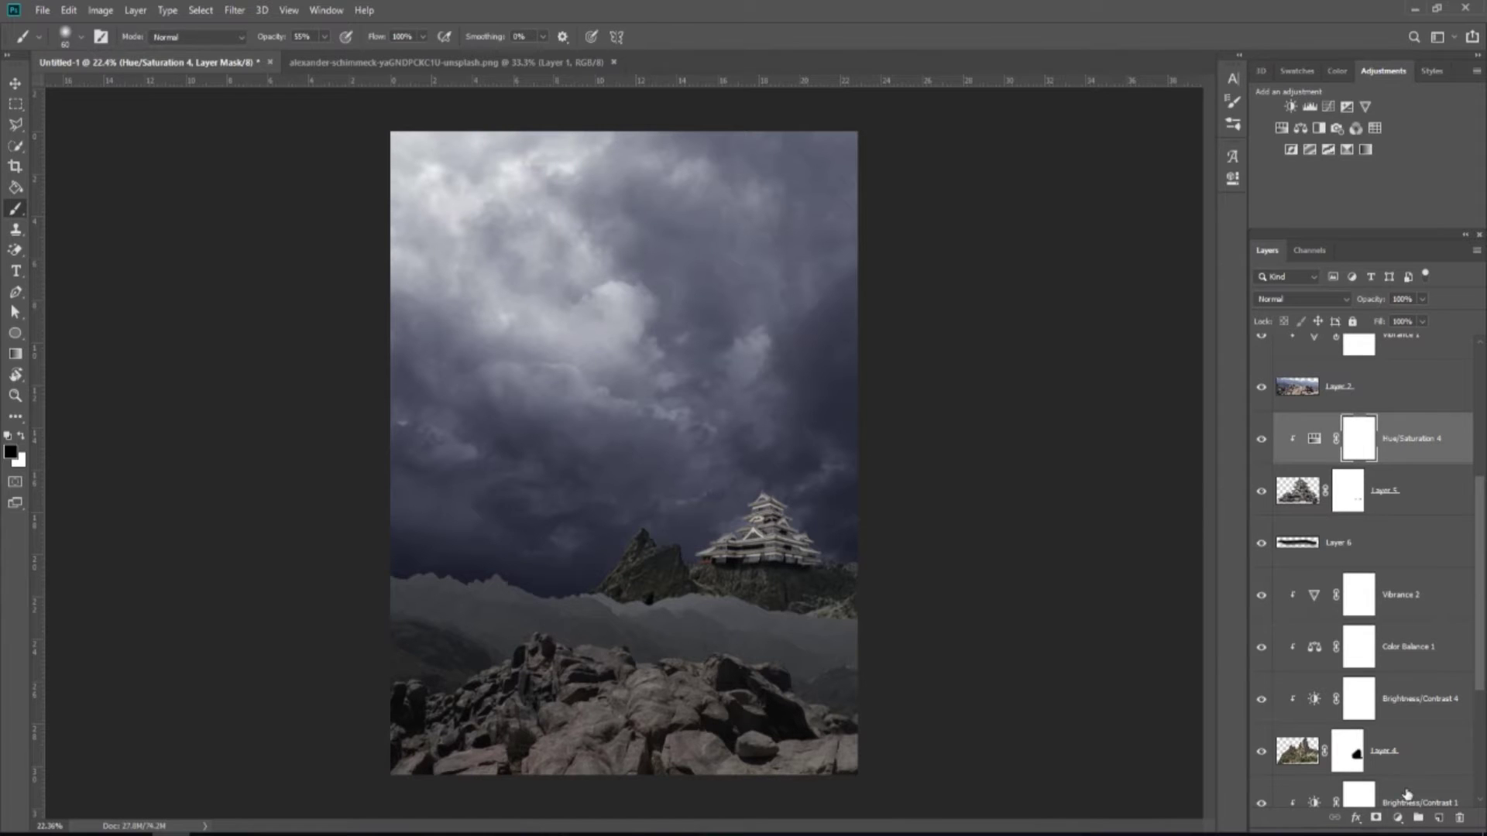
- Add a Brightness/Contrast adjustment clipped to the castle, strongly lowering the brightness and setting contrast to 10
left_click(1397, 818)
left_click(1390, 595)
left_click_drag(1092, 247, 1103, 280)
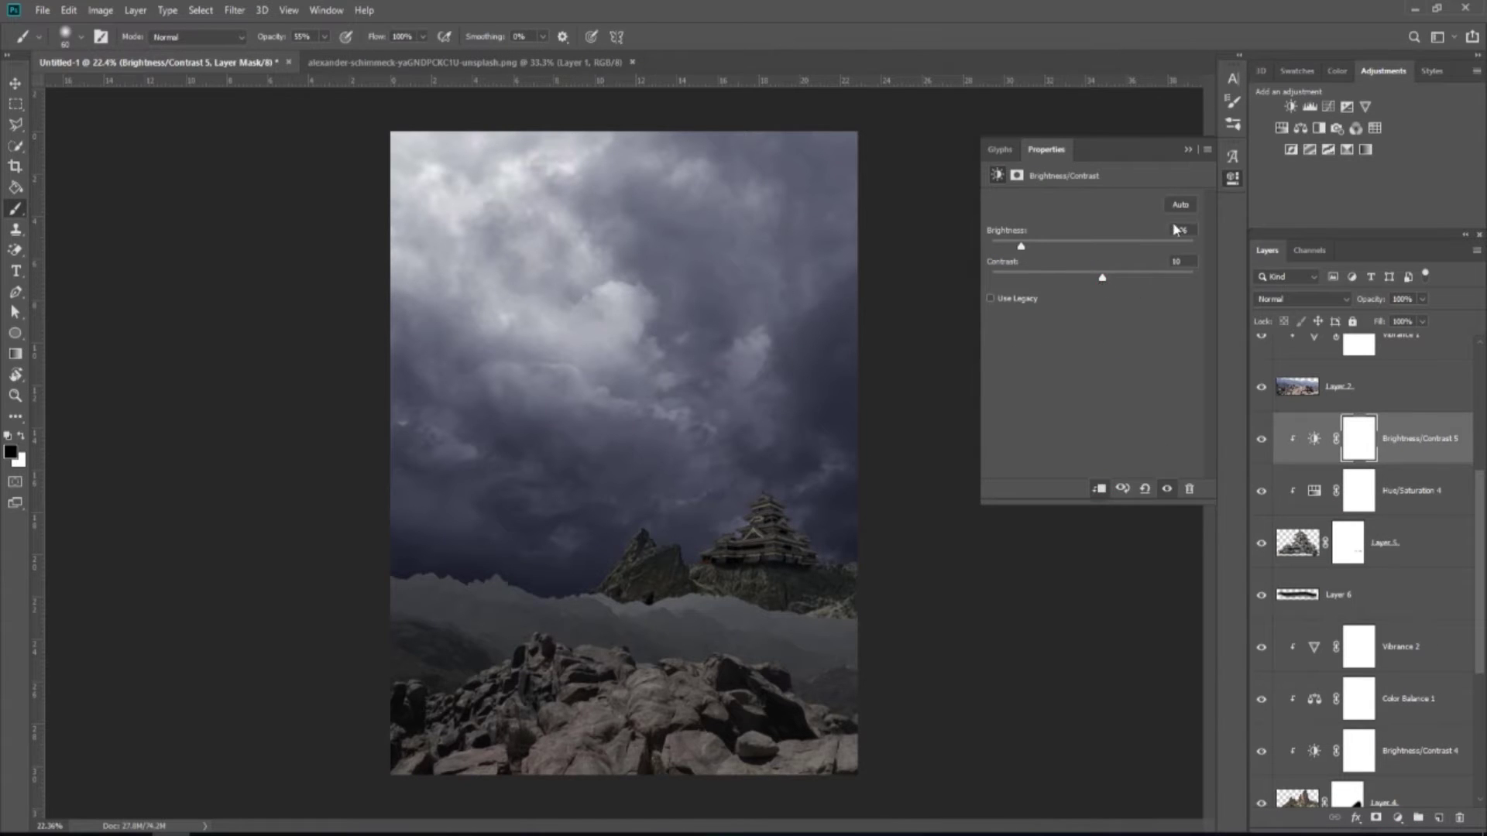
left_click(1188, 149)
scroll(745, 644, "down", 2)
scroll(745, 644, "up", 1)
scroll(745, 645, "down", 1)
scroll(745, 644, "up", 1)
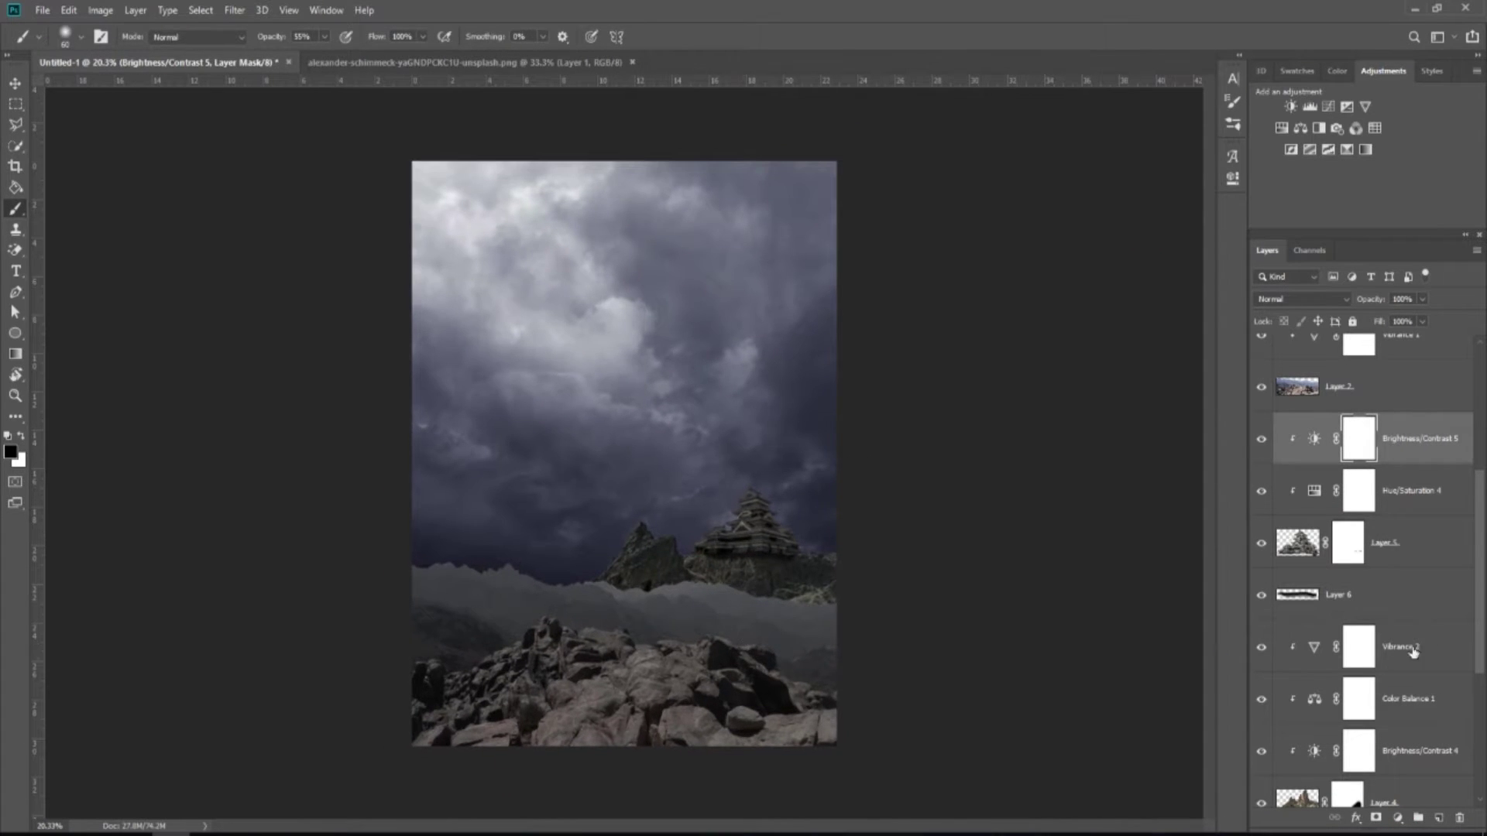
- Open the lunar eclipse and ninja stock images together and bring the eclipse image to the front
scroll(1428, 387, "up", 4)
key("v")
left_click(43, 10)
left_click(60, 42)
left_click(179, 132)
left_click(349, 135, "ctrl")
left_click(1348, 803)
left_click(554, 64)
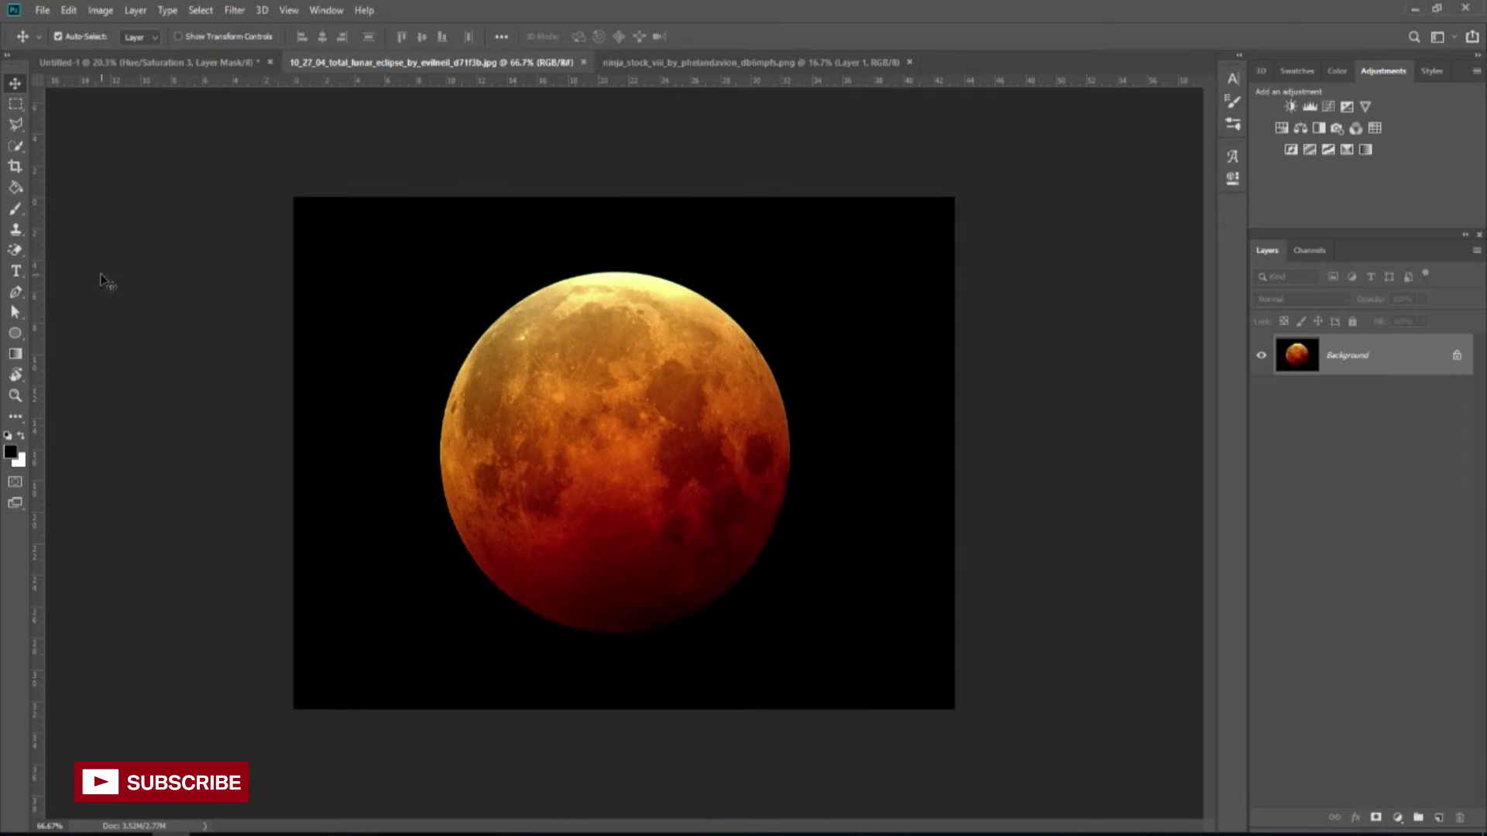
- Select the moon with an elliptical selection and mask out the black background around it
left_click(20, 336)
key("m")
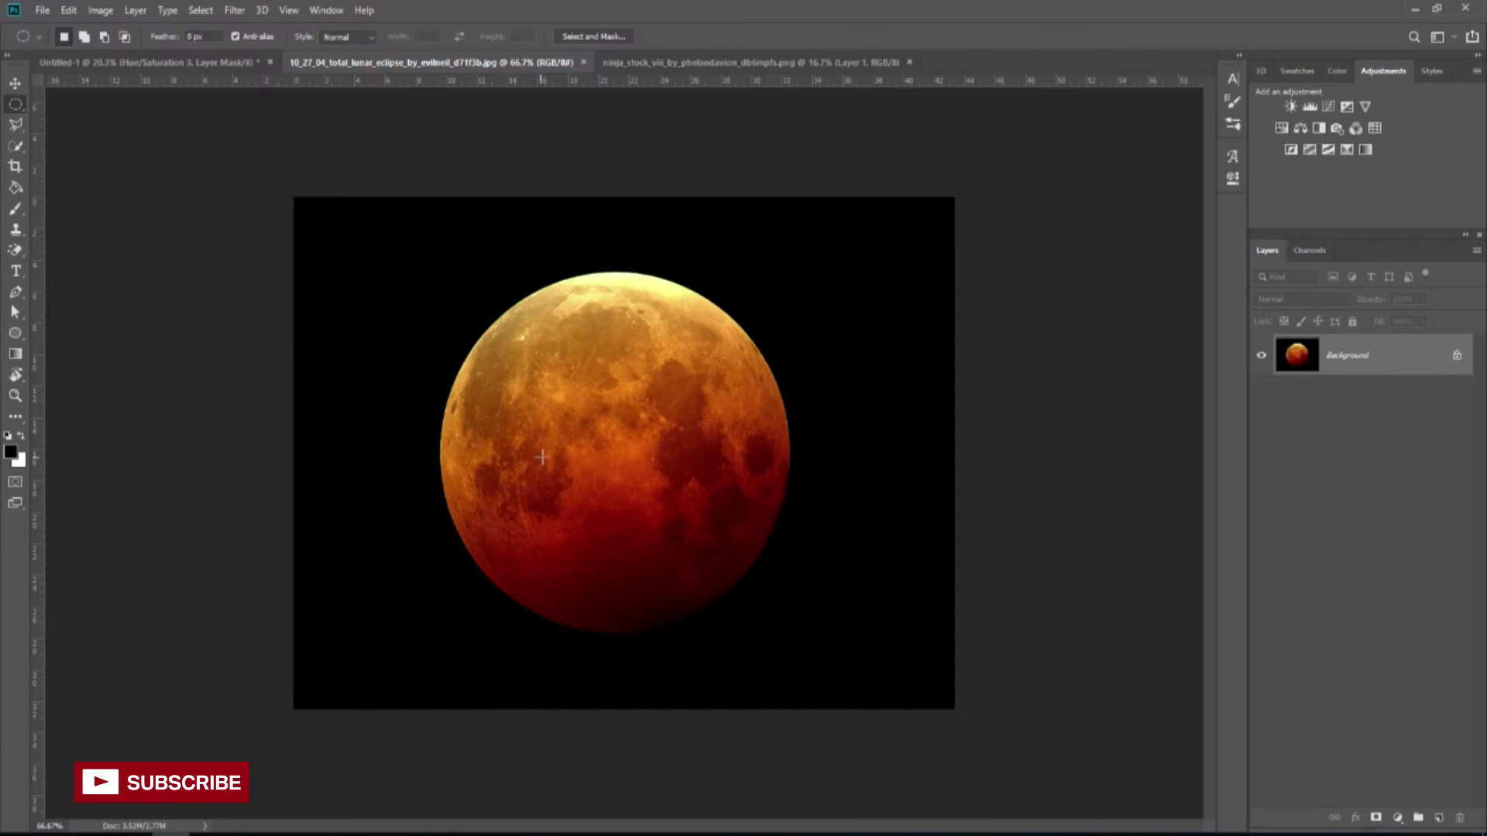
left_click_drag(551, 350, 724, 514)
left_click_drag(829, 644, 786, 628)
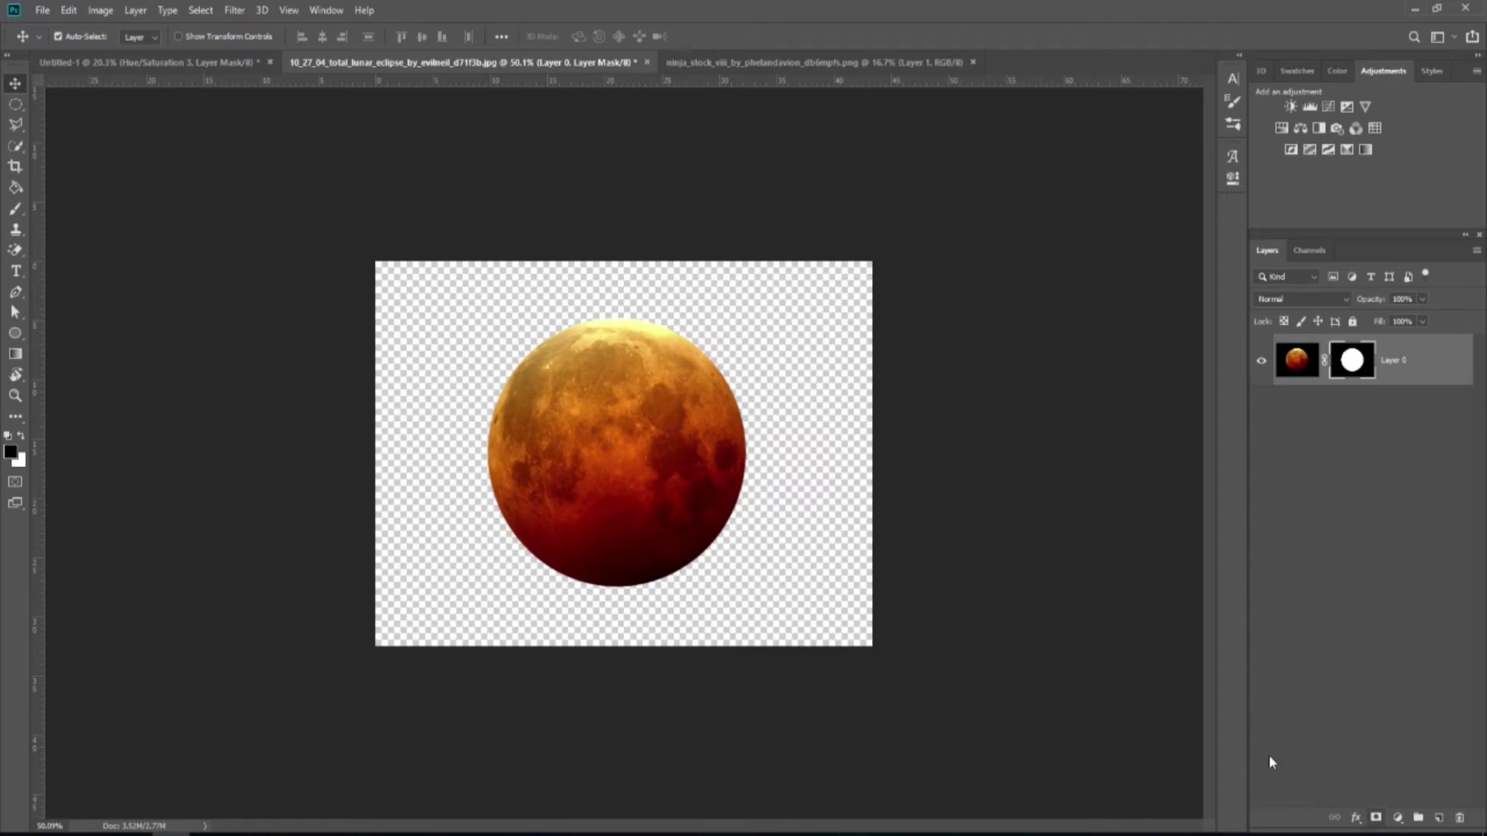
- Move the masked moon into the poster, scale it down and place it in the upper-left part of the sky
left_click_drag(620, 465, 589, 350)
key("ctrl+t")
left_click_drag(693, 428, 775, 487)
left_click_drag(645, 388, 535, 297)
left_click_drag(452, 211, 515, 237)
left_click_drag(597, 322, 575, 302)
left_click_drag(499, 248, 505, 237)
key("Return")
- Brighten the moon's highlights with Levels and set its layer's blend mode to Screen
key("ctrl+l")
left_click_drag(1004, 373, 1096, 374)
left_click_drag(1198, 373, 1172, 376)
left_click(1260, 222)
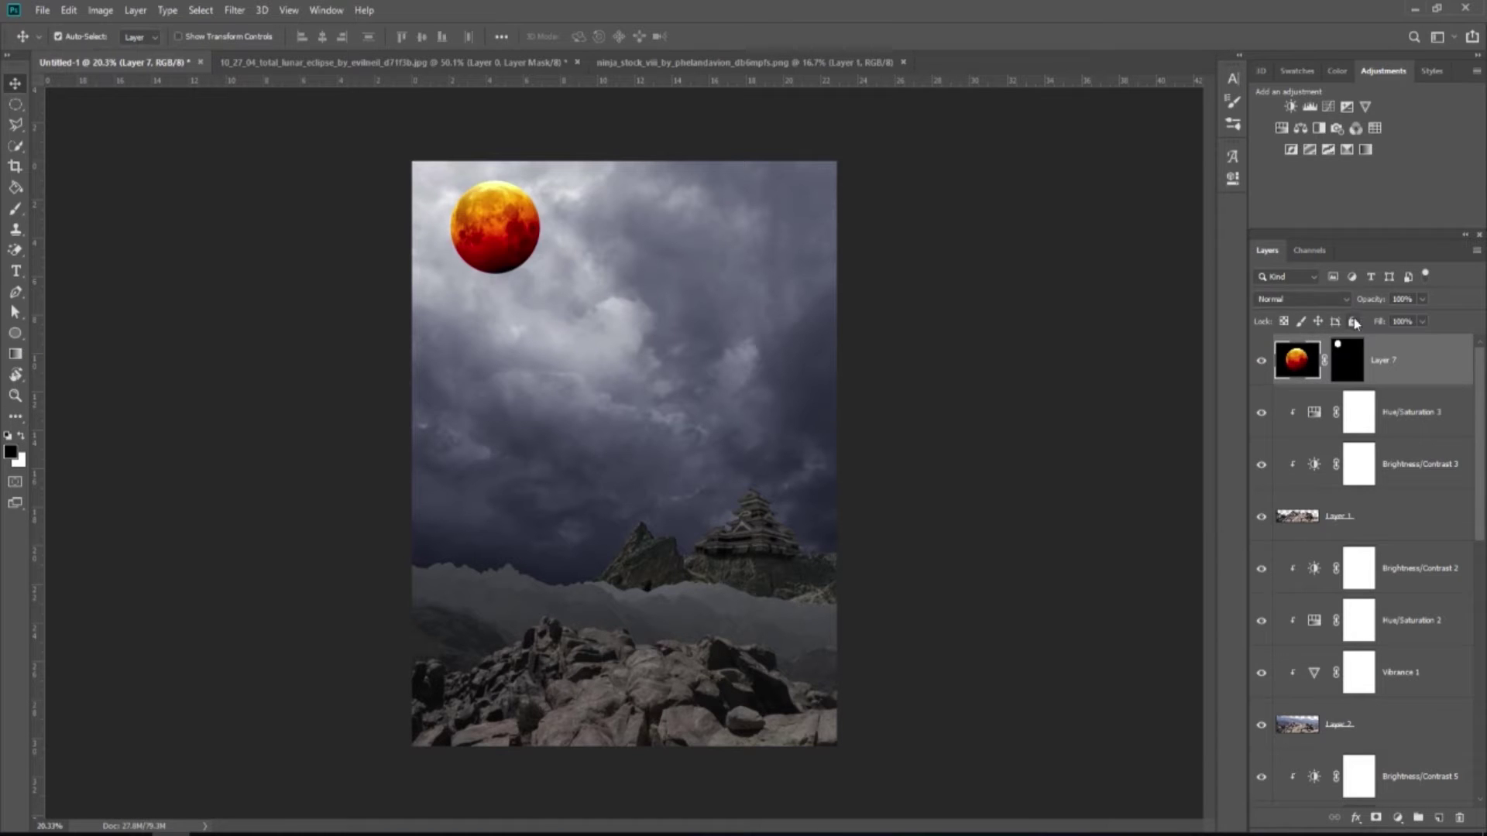
left_click(1301, 299)
left_click(1278, 427)
- Turn the moon upside down and rotate it so its bright edge faces the lower right
key("ctrl+t")
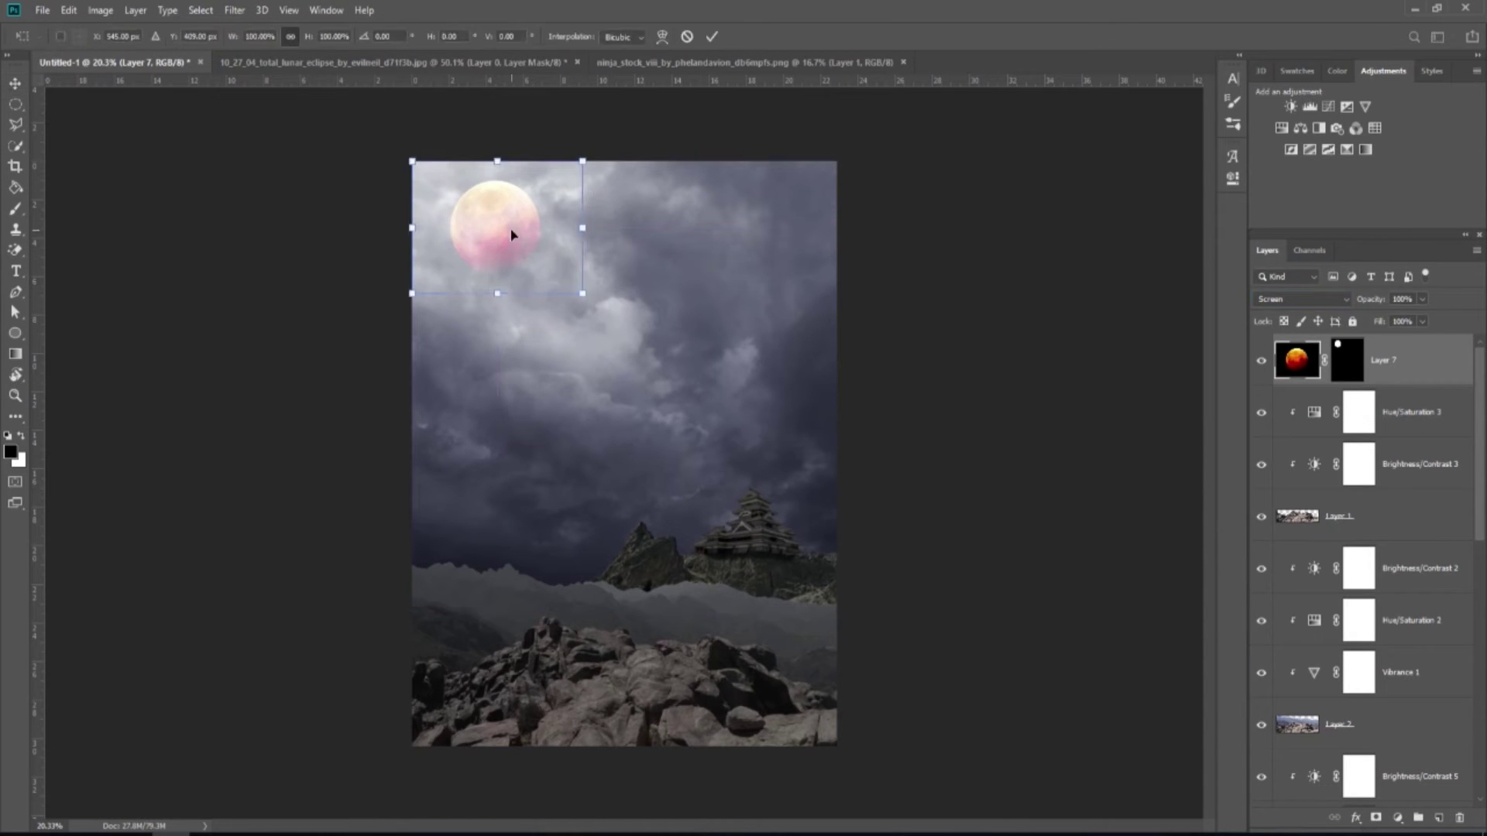
right_click(512, 232)
left_click(553, 447)
left_click_drag(564, 341, 613, 293)
key("Return")
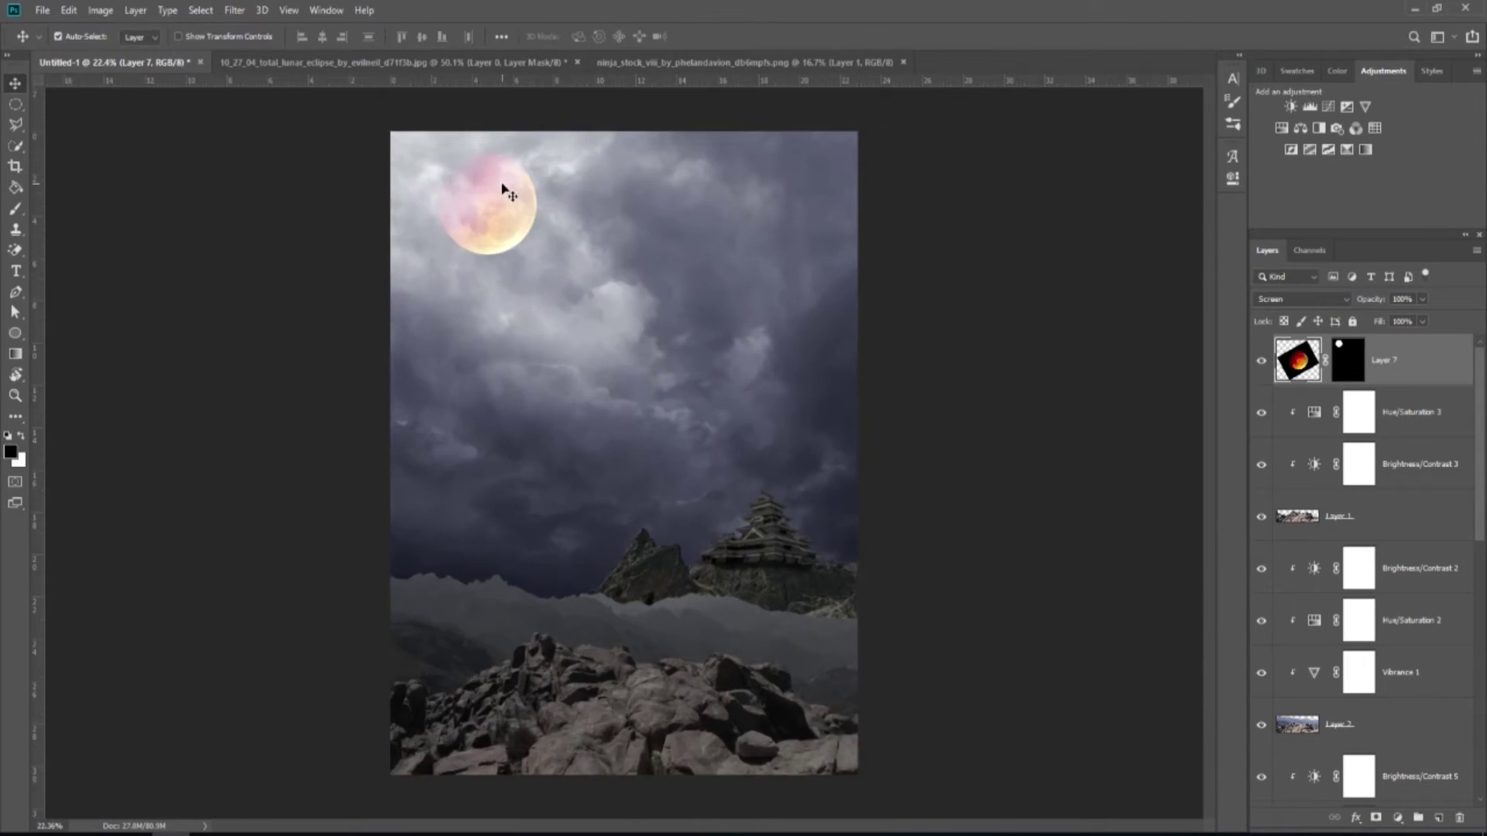
- Add a Brightness/Contrast adjustment clipped to the moon and raise its brightness to about 65
left_click(1398, 817)
left_click(1317, 499)
left_click(1102, 488)
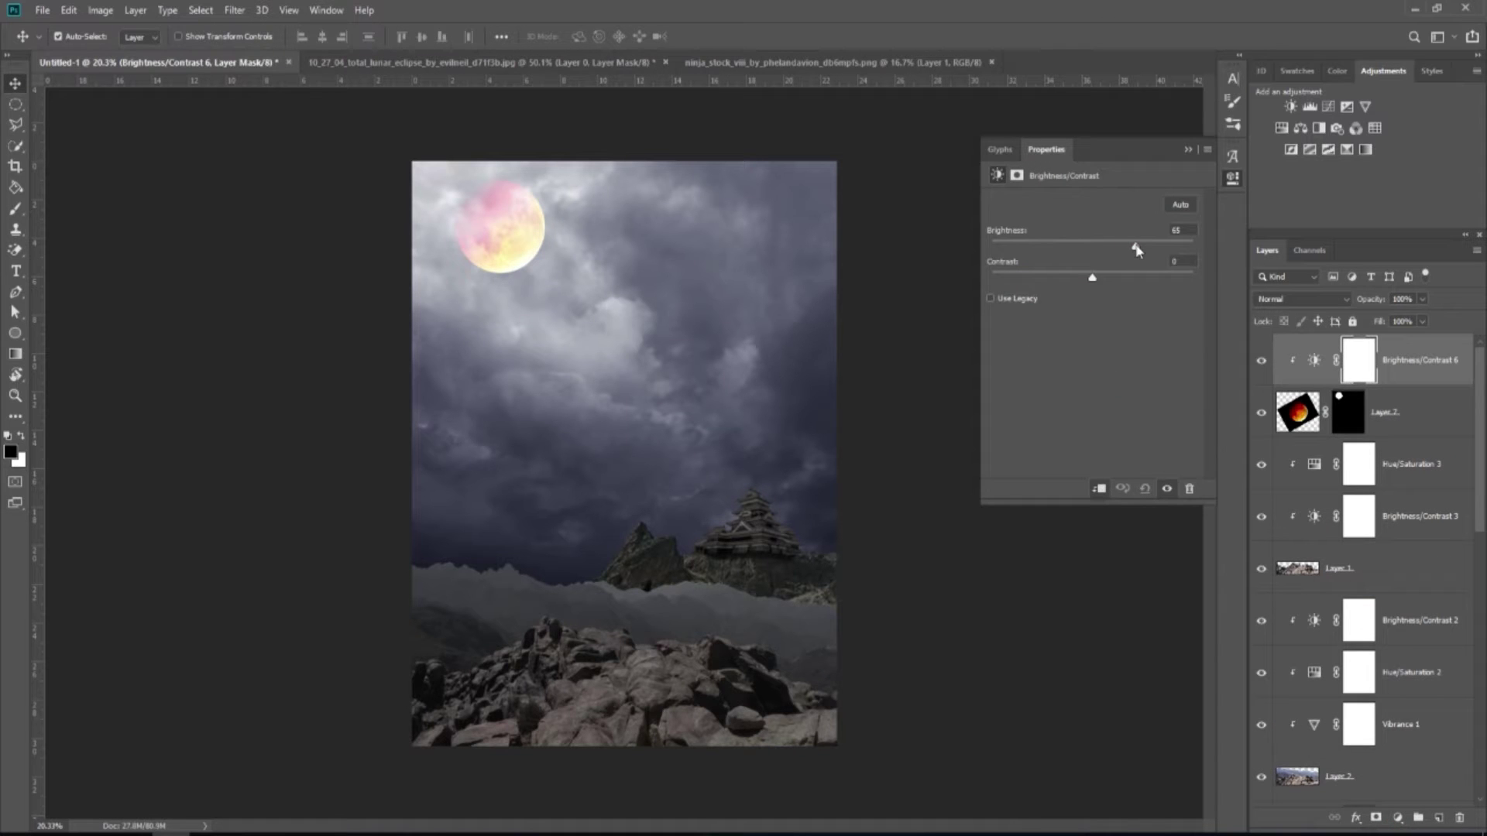
left_click(1188, 150)
- Add a Hue/Saturation adjustment clipped to the moon and desaturate it to a neutral grey-white
left_click(1398, 818)
left_click(1406, 664)
left_click(1100, 488)
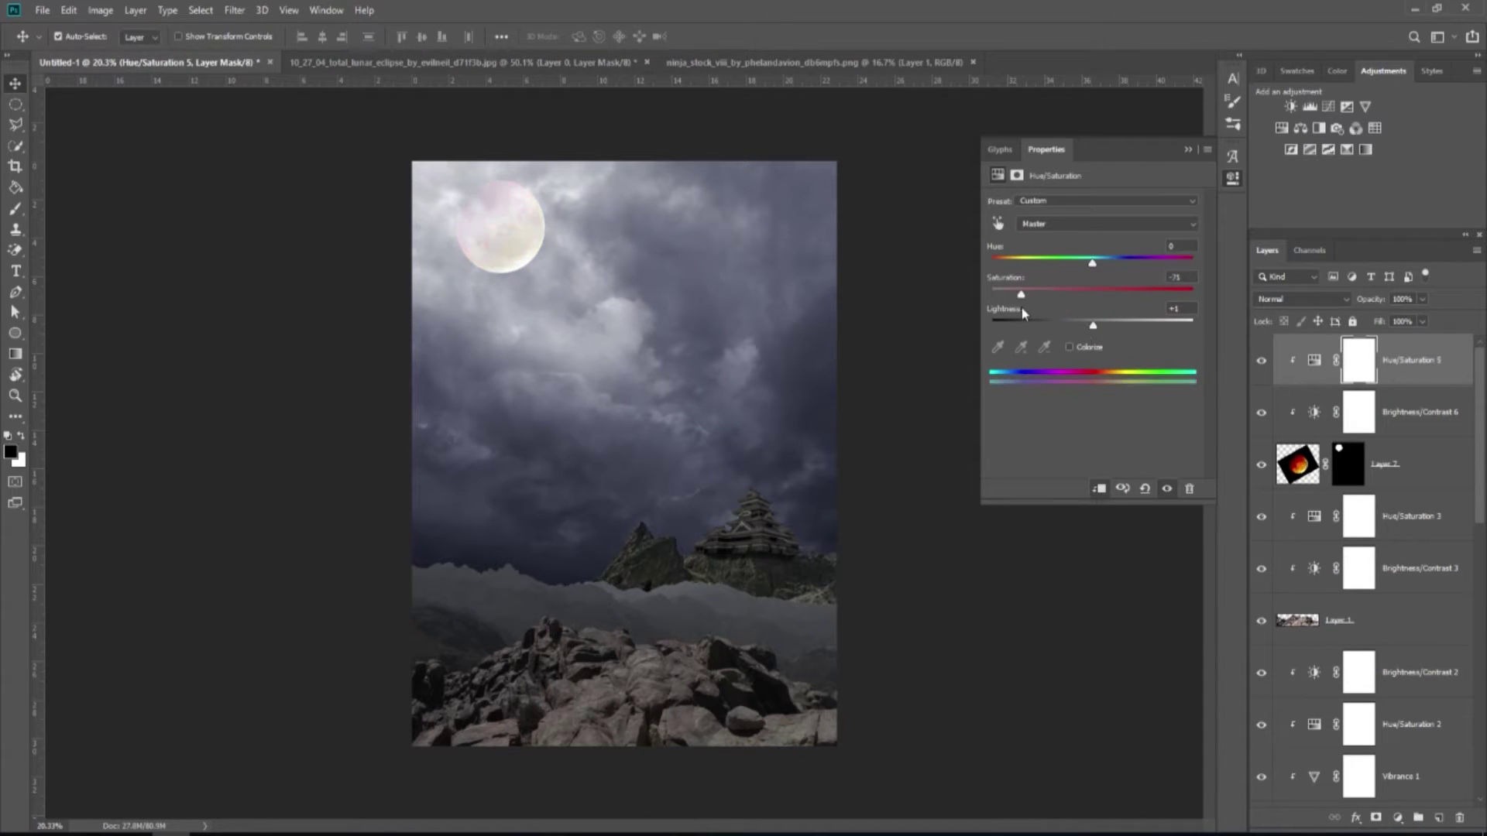
left_click(1188, 150)
scroll(481, 172, "up", 4)
scroll(500, 231, "down", 4)
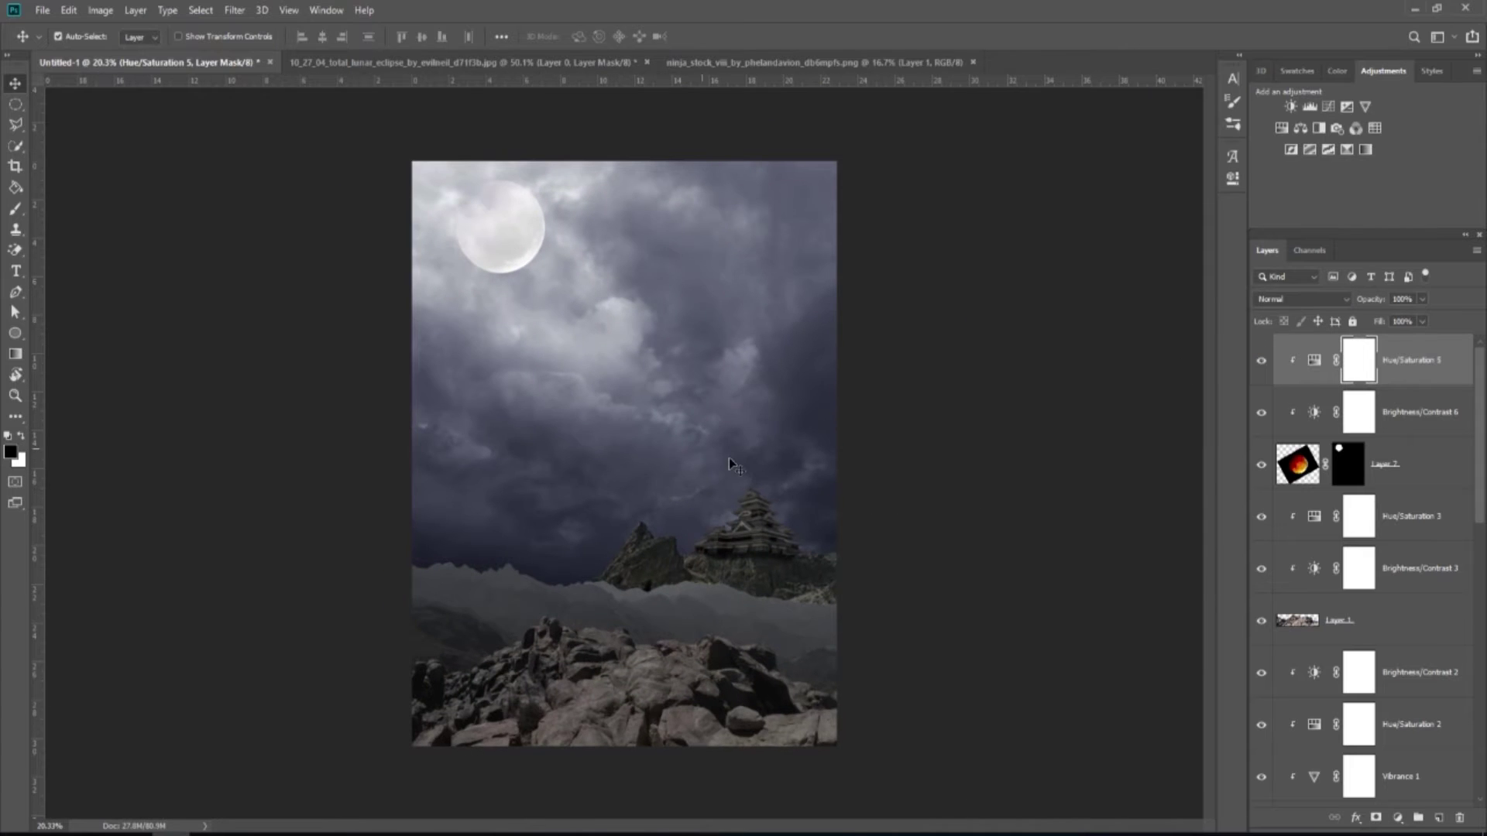
- Paint black on the moon's mask around its upper-left edge to blend it into the clouds
left_click(1350, 464)
key("b")
scroll(577, 362, "up", 1)
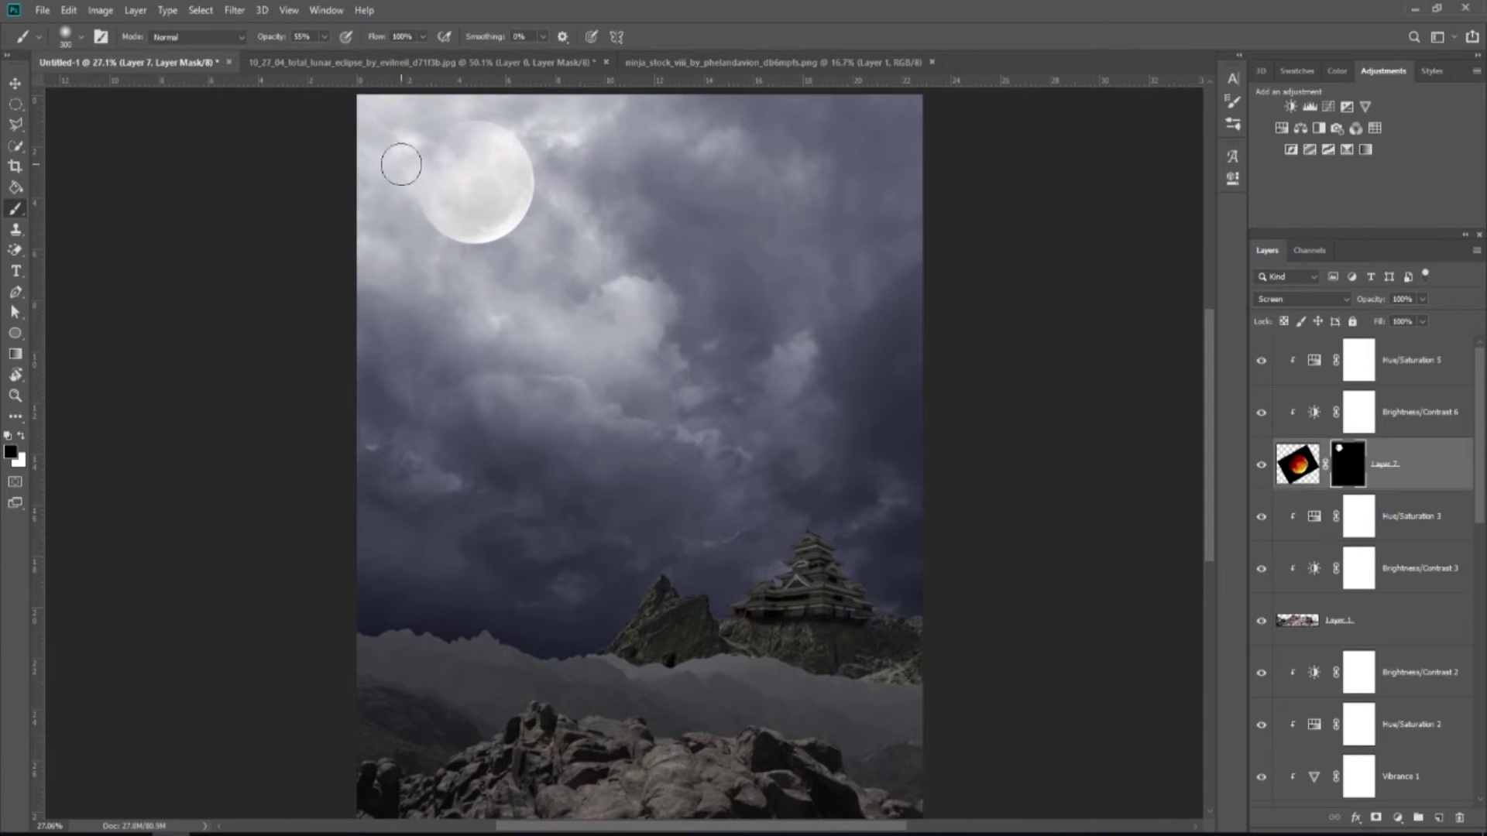
scroll(541, 213, "down", 2)
key("v")
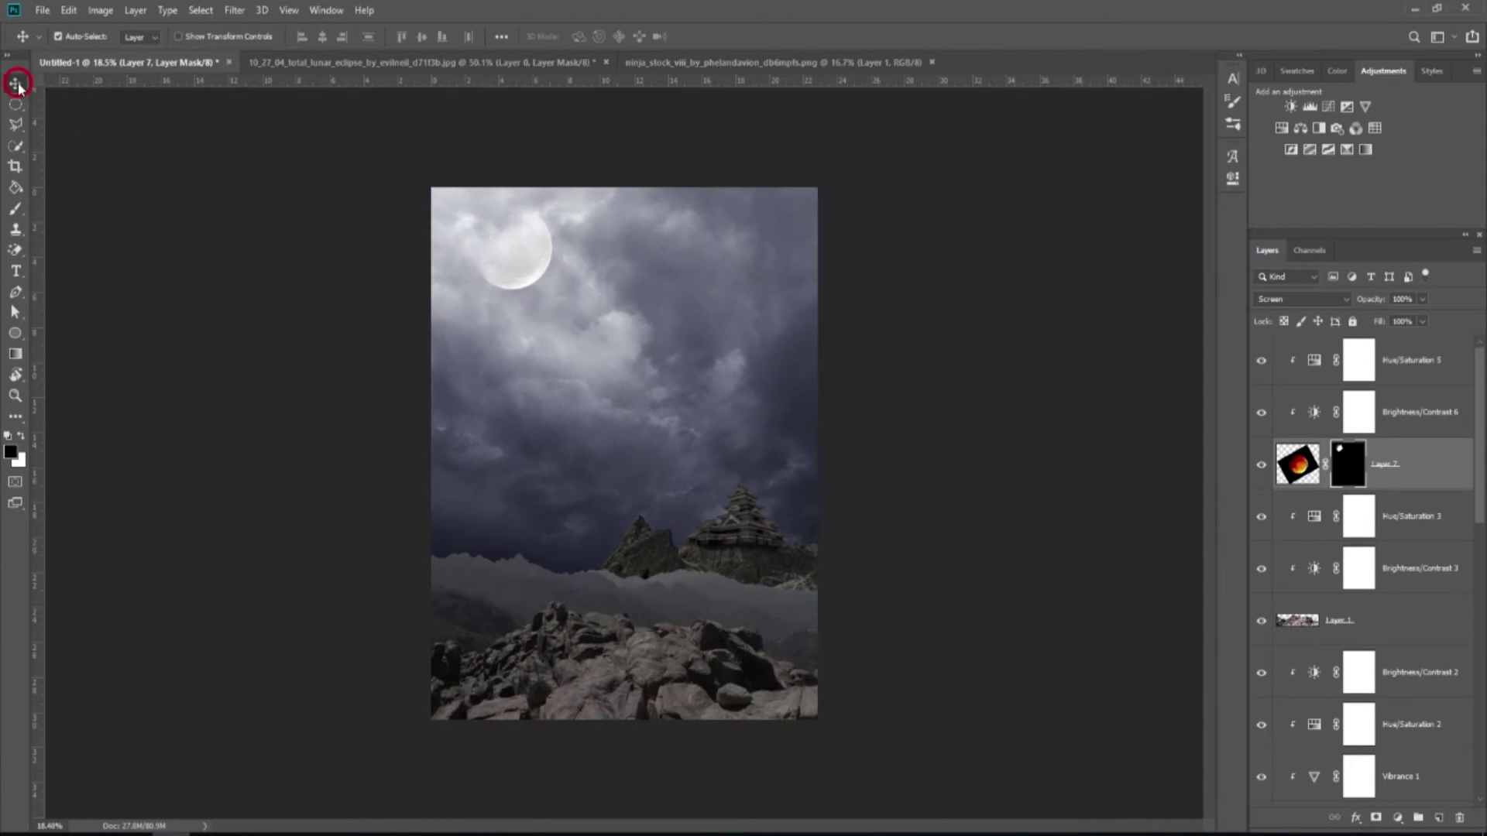
scroll(534, 186, "up", 1)
- Add a new layer below the moon, paint a soft white glow in the sky and set the layer to Screen
left_click(1425, 374)
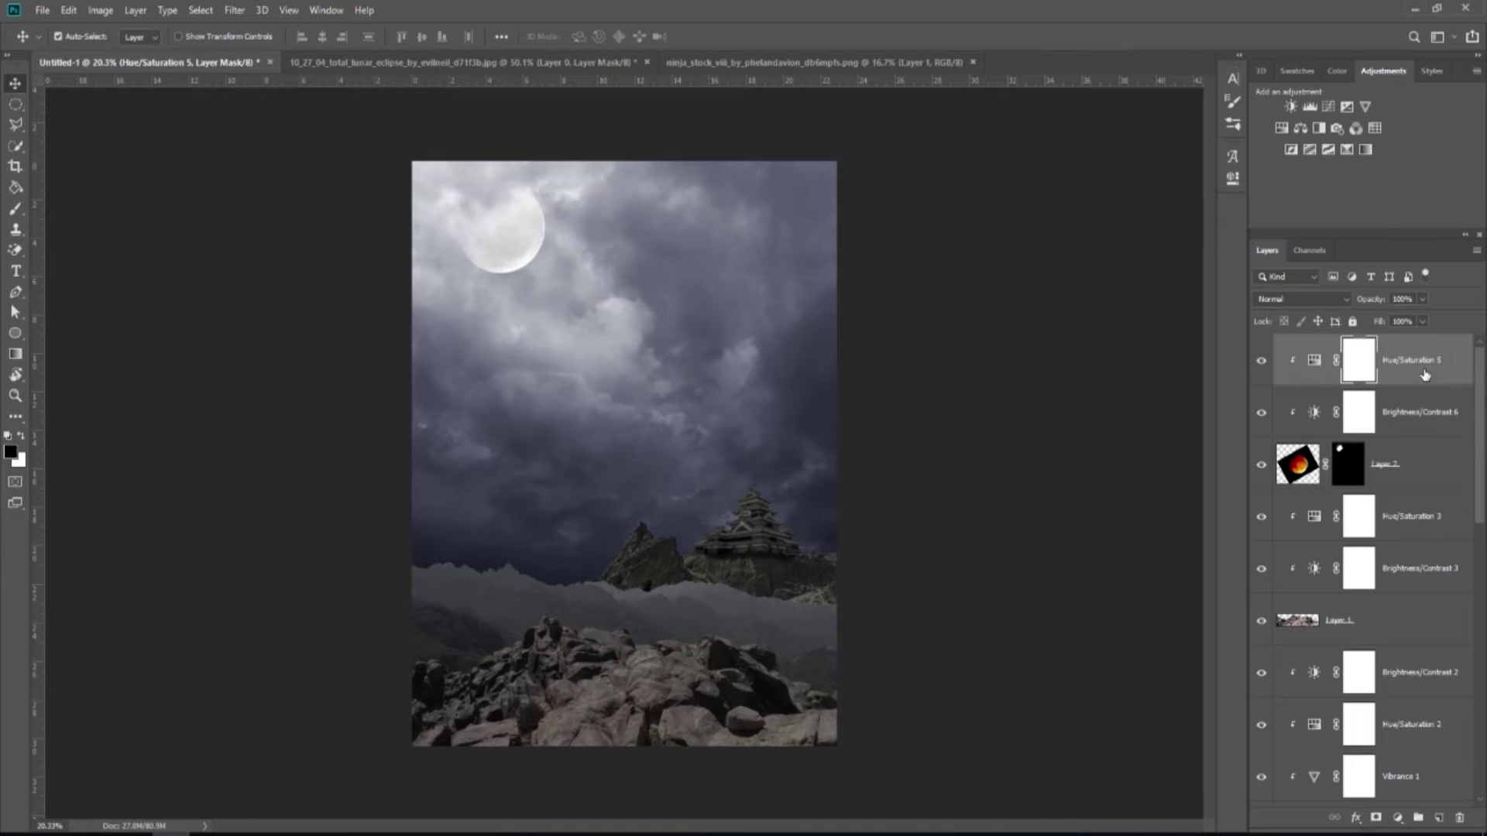
left_click(1438, 818)
key("ctrl+bracketleft")
key("ctrl+bracketleft")
key("ctrl+bracketleft")
key("x")
key("b")
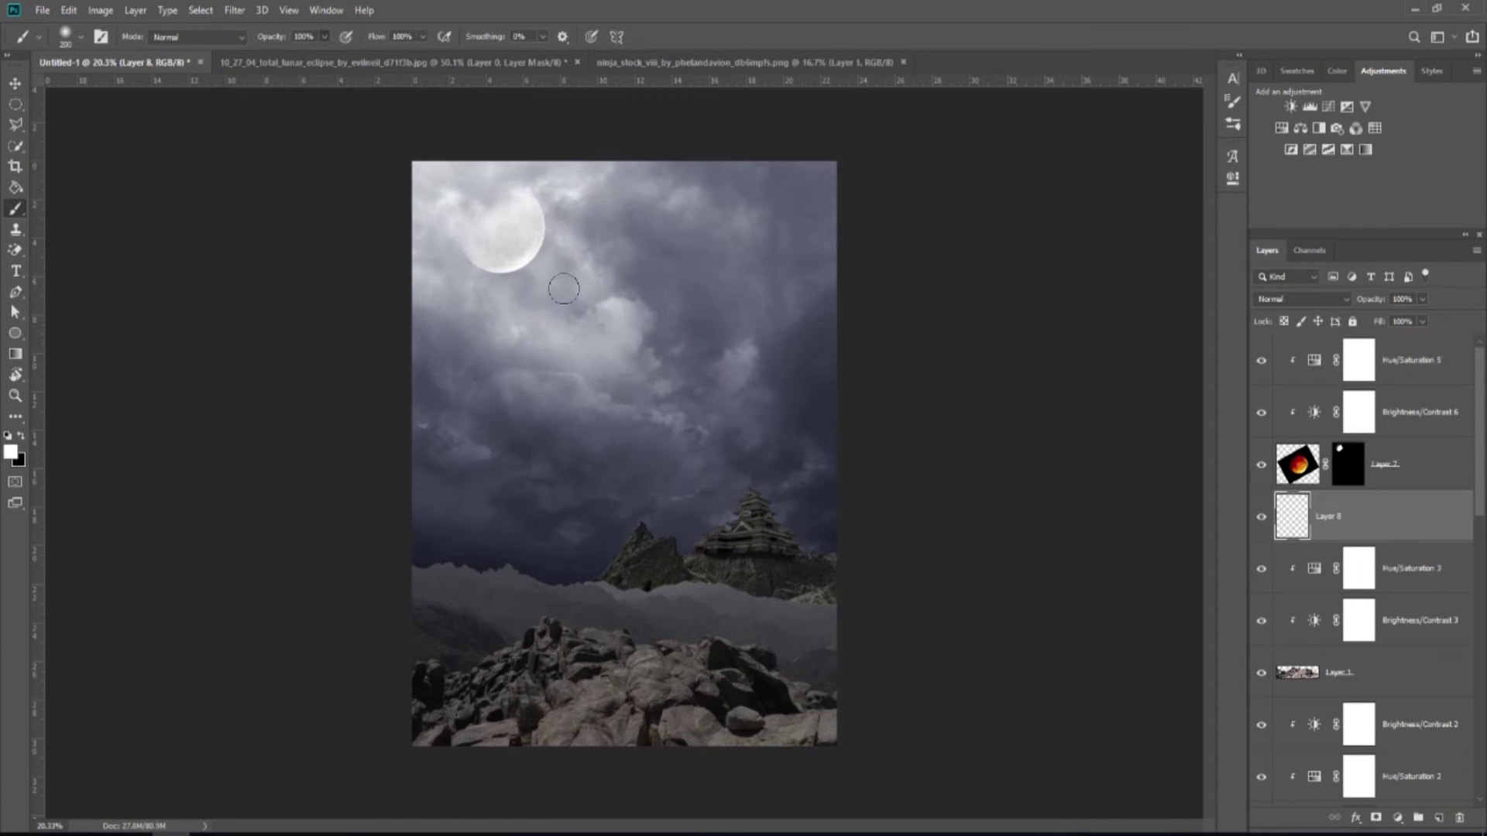
left_click(564, 302)
left_click(16, 83)
left_click(1334, 299)
left_click(1286, 435)
left_click(1261, 517)
- Enlarge the white glow over the upper sky and reduce its layer's fill to 75%
key("ctrl+t")
left_click_drag(747, 490, 788, 530)
left_click_drag(412, 161, 349, 89)
left_click_drag(555, 286, 553, 284)
key("Return")
key("ctrl+0")
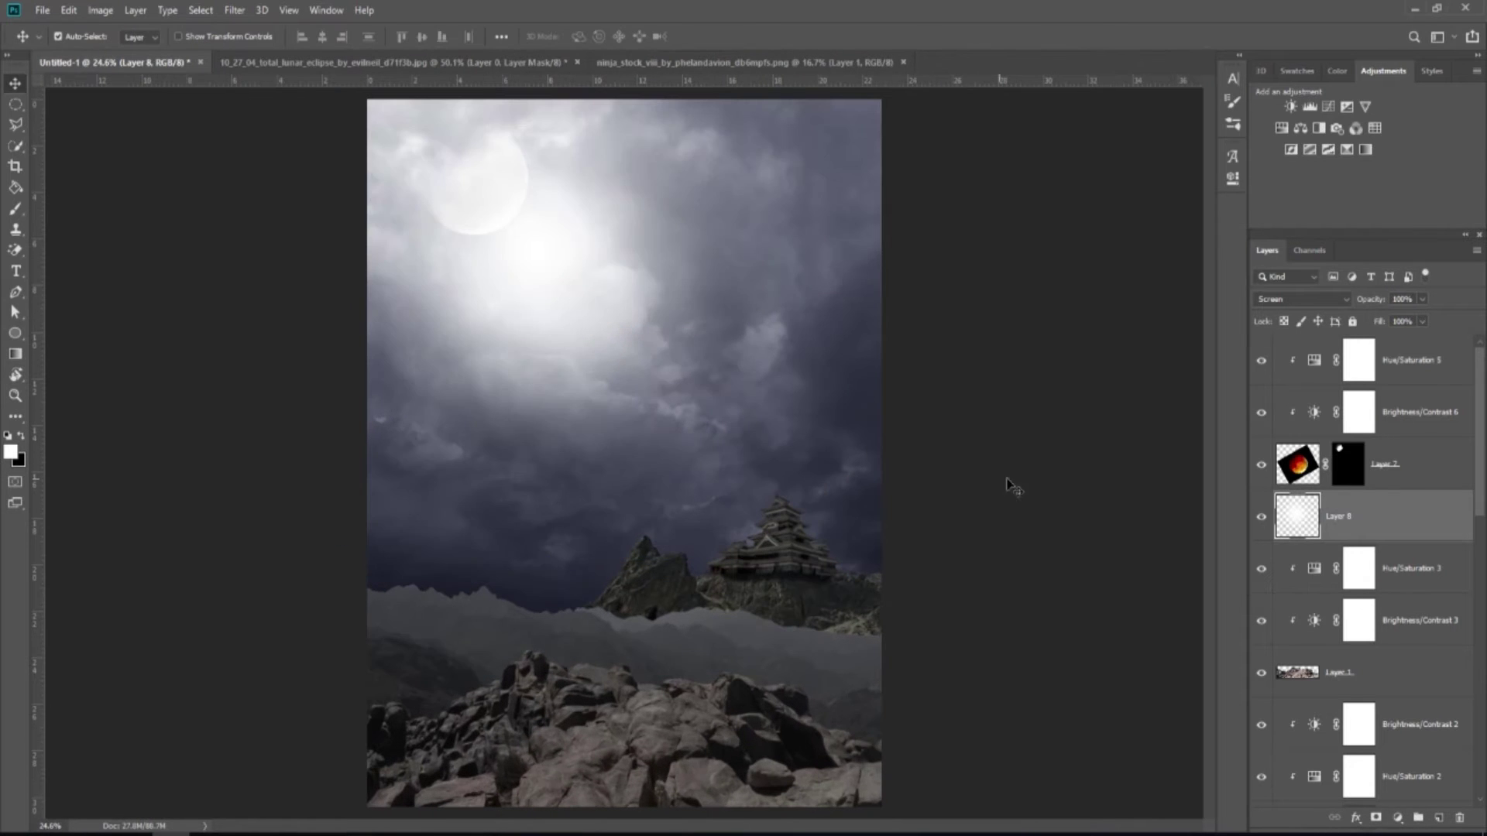
left_click_drag(1422, 321, 1404, 350)
key("ctrl+minus")
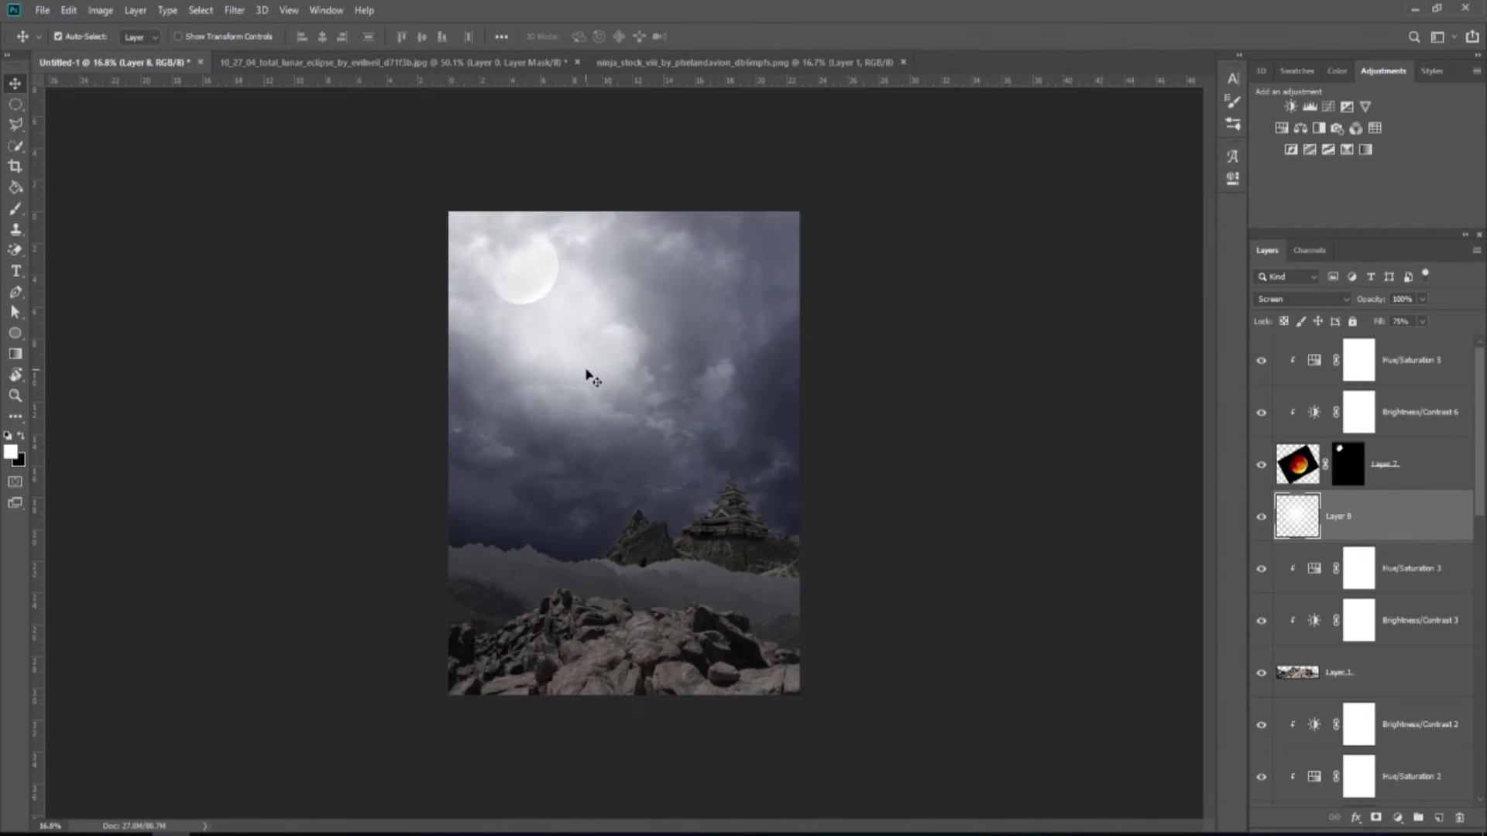
- Add a Hue/Saturation adjustment clipped to the rocky peaks with saturation at -47
left_click_drag(1480, 416, 1479, 631)
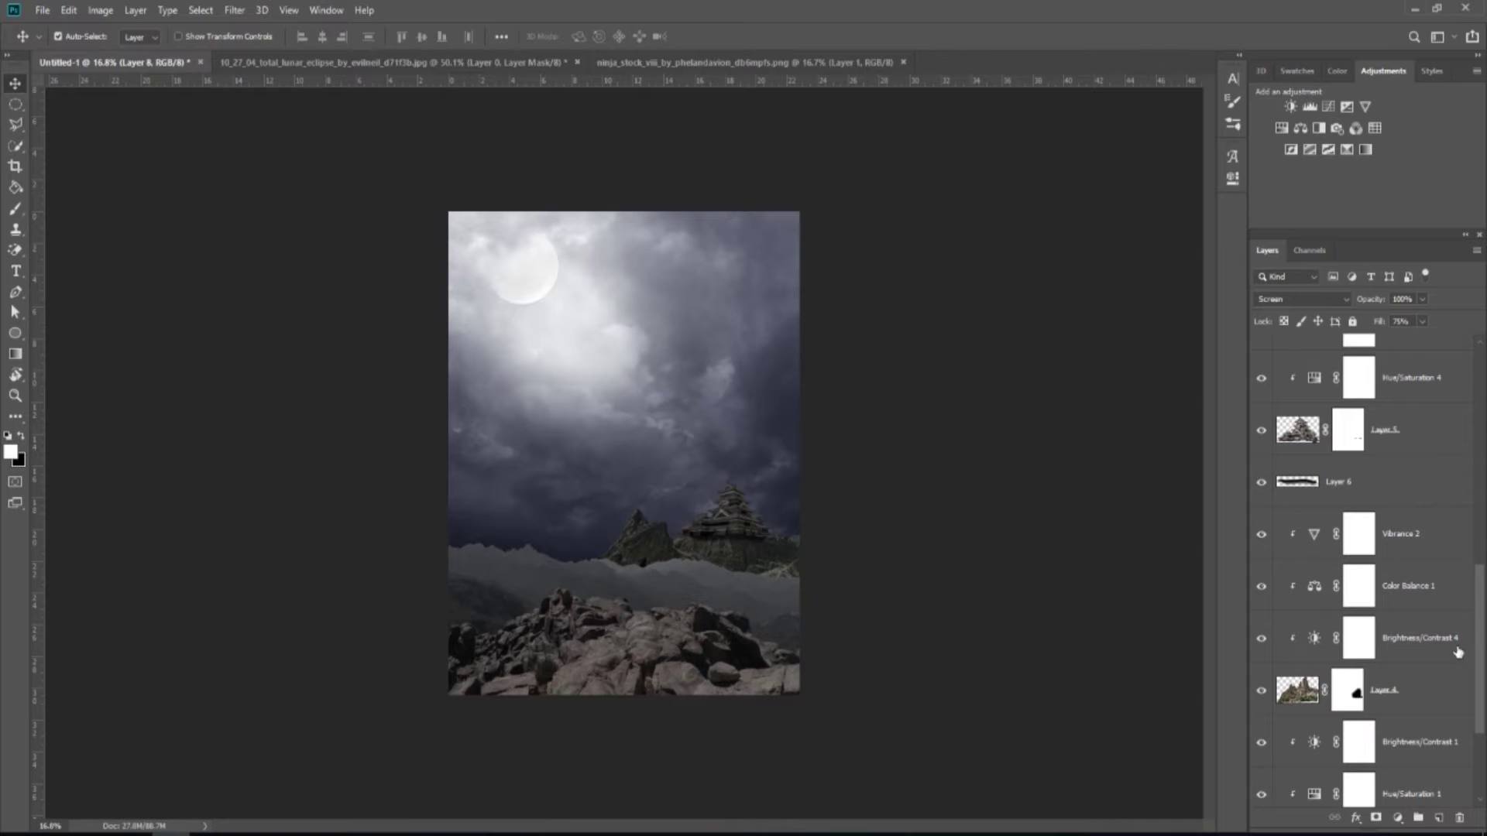
left_click(1429, 682)
left_click(1400, 535)
left_click(1398, 818)
left_click(1333, 668)
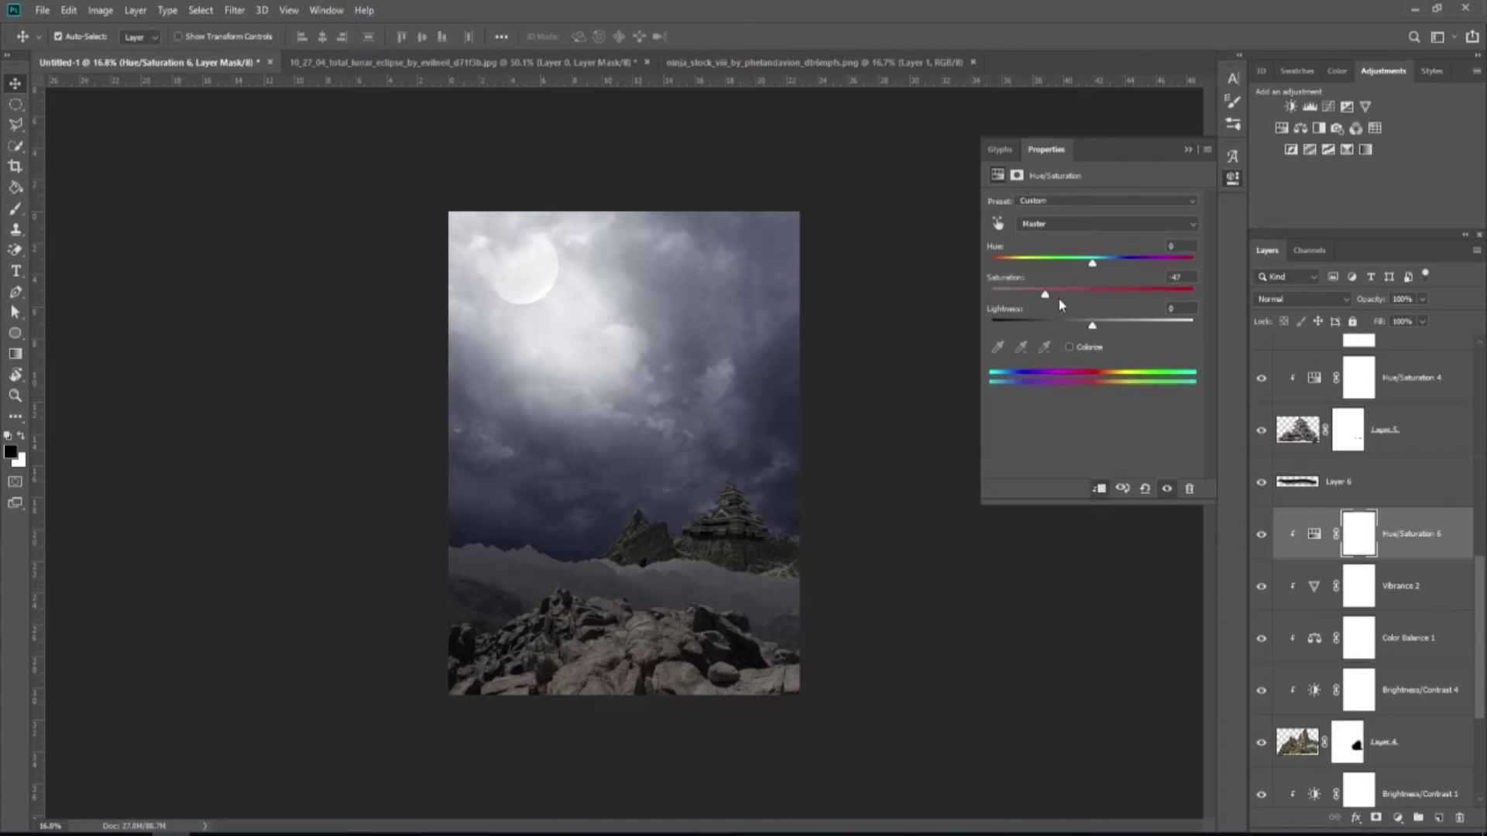
left_click(1188, 149)
- Merge the rocky peaks layer with all of its clipped adjustments into one layer
scroll(1405, 645, "down", 2)
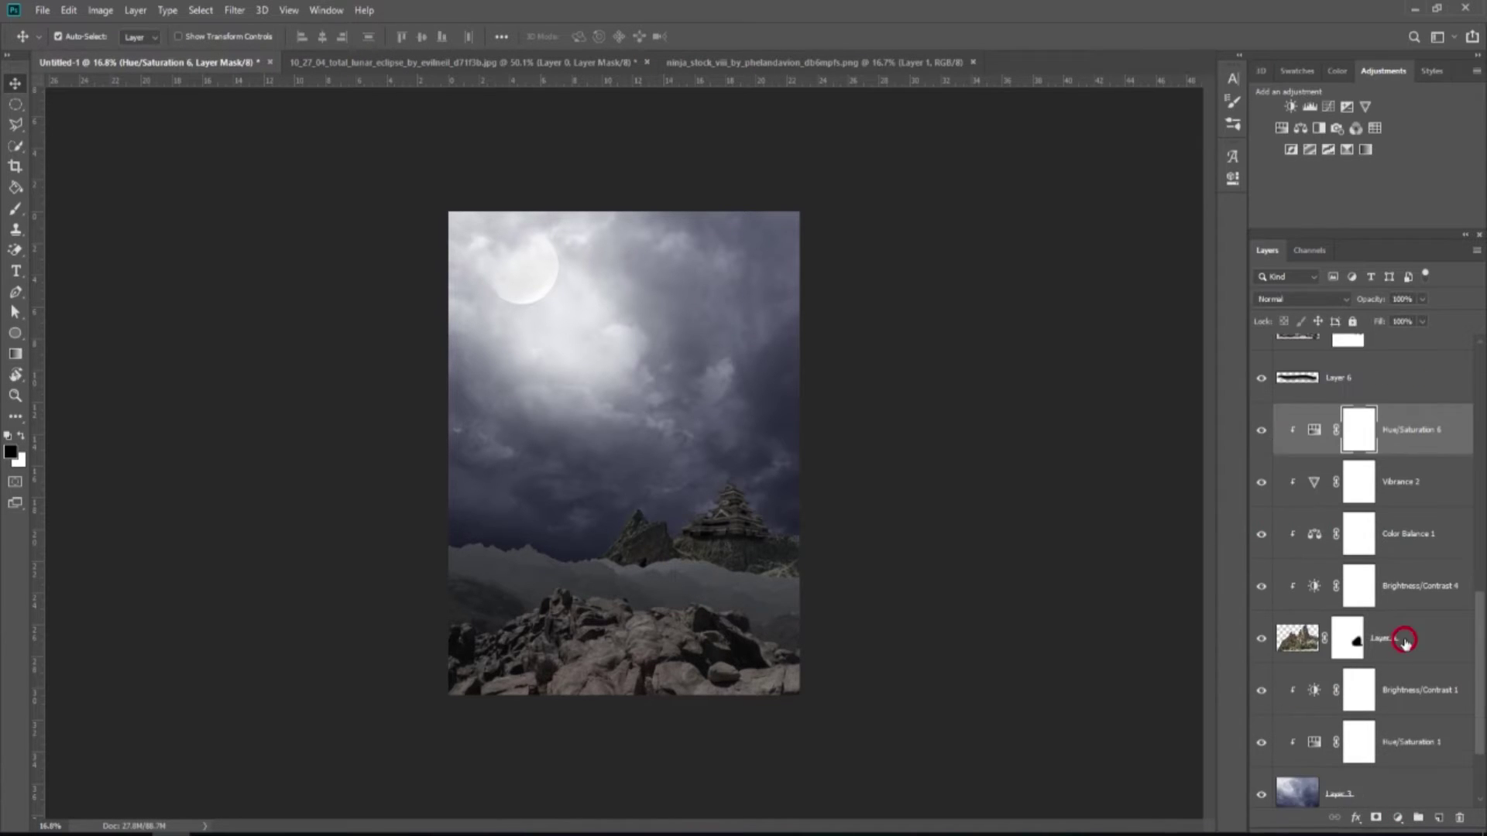
left_click(1405, 642, "shift")
key("ctrl+e")
left_click(1263, 523)
left_click(1263, 523)
- Merge the castle layer with its clipped Hue/Saturation and Brightness/Contrast adjustments
scroll(1397, 474, "up", 1)
left_click(1397, 474)
scroll(1398, 472, "up", 2)
left_click(1400, 470, "shift")
key("ctrl+e")
- Apply a Gaussian Blur with a radius of 1.5 pixels to the merged castle
left_click(235, 10)
mouse_move(256, 193)
left_click(457, 255)
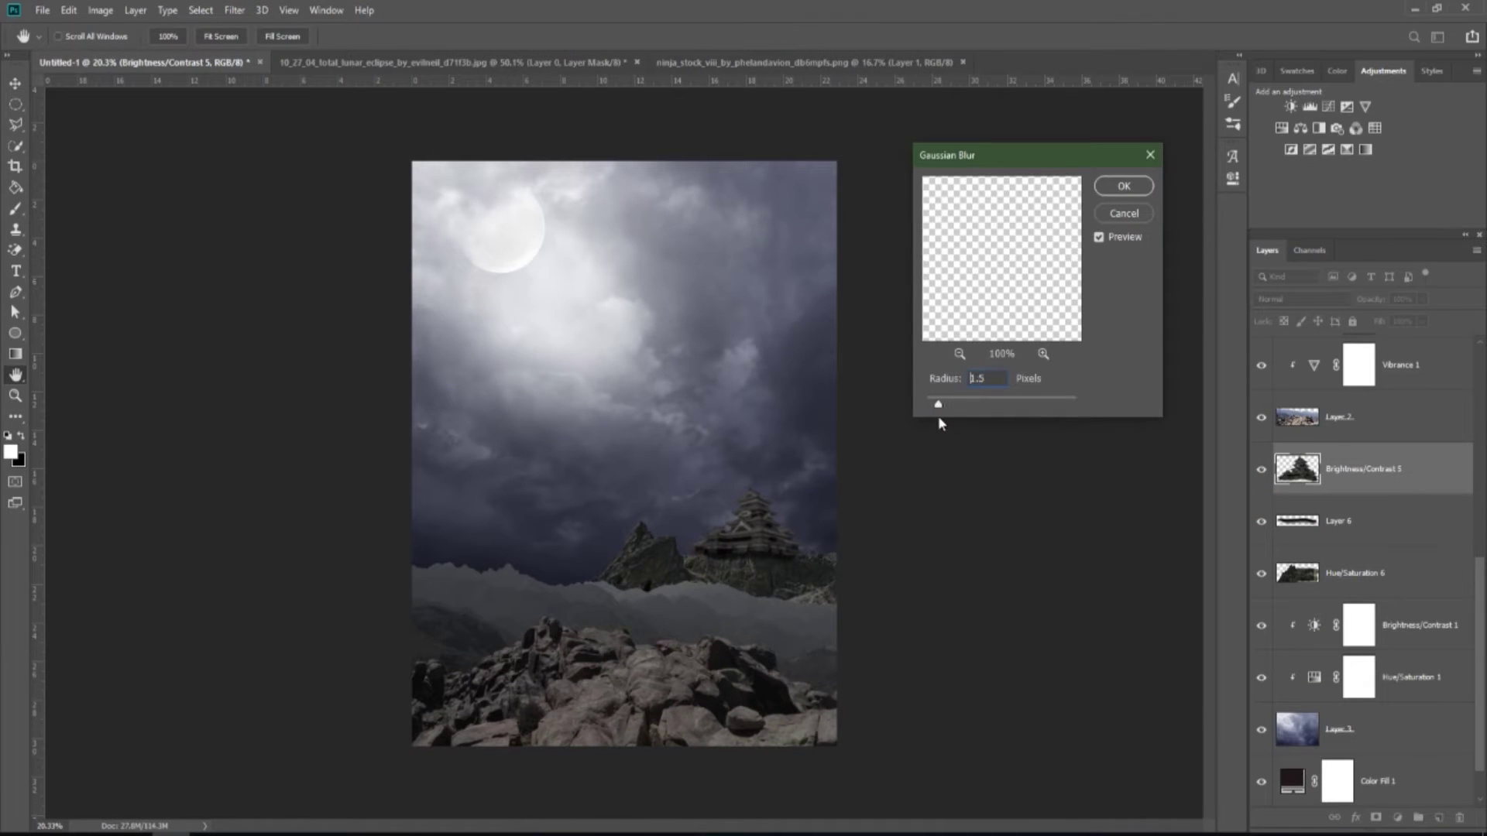
left_click(1123, 188)
- Apply a Gaussian Blur to the merged rocky peaks layer
left_click(1363, 573)
left_click(235, 10)
mouse_move(256, 193)
left_click(457, 252)
left_click(1123, 187)
key("ctrl+0")
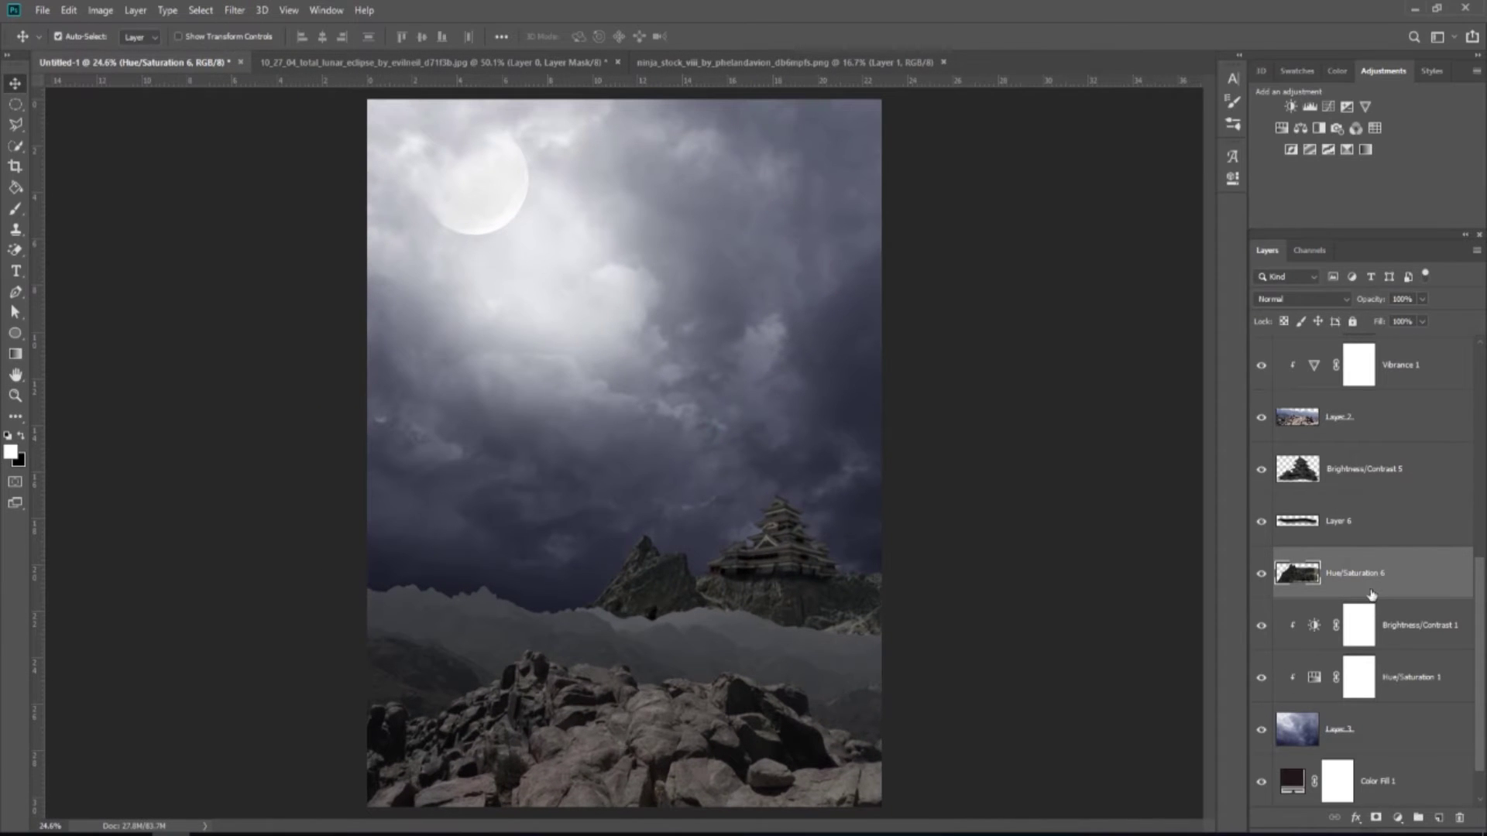
- Add a new layer above the merged rocky peaks and clip it to them
left_click(1440, 819)
right_click(1408, 575)
left_click(1298, 463)
- Paint black shading over the lower part of the rocky peaks with a soft brush at 25% opacity
left_click(16, 209)
left_click(21, 436)
left_click_drag(326, 37, 272, 131)
key("bracketleft")
key("bracketleft")
key("bracketleft")
key("bracketleft")
key("bracketleft")
key("bracketleft")
key("bracketleft")
key("bracketleft")
key("bracketleft")
key("bracketleft")
left_click_drag(638, 608, 674, 647)
mouse_move(816, 609)
left_mouse_down()
mouse_move(896, 601)
mouse_move(836, 664)
left_mouse_up()
left_click_drag(743, 623, 735, 646)
left_click_drag(627, 637, 883, 643)
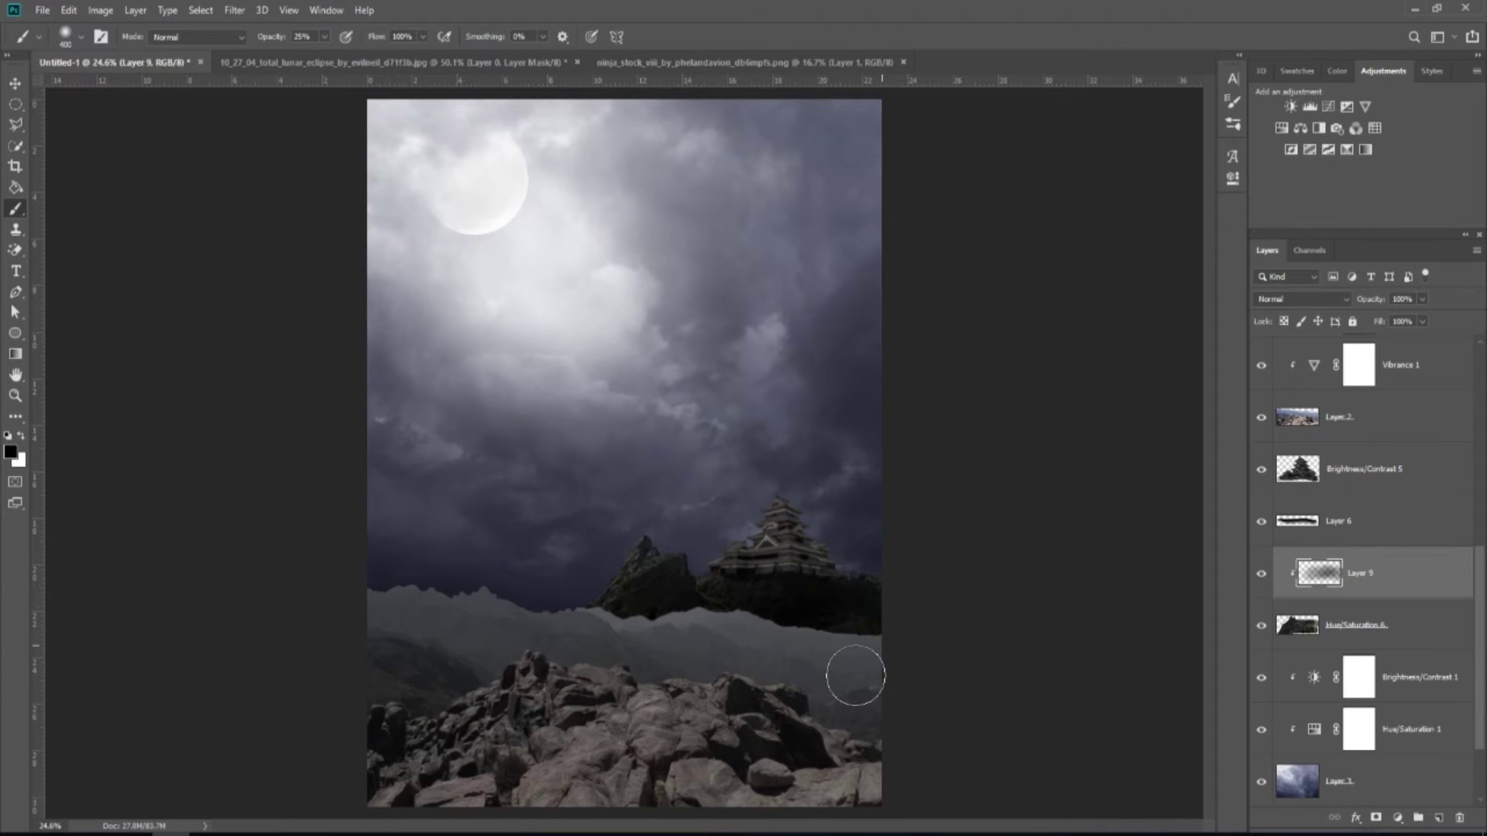
- Set the rocky peaks' shading layer to the Multiply blend mode
left_click(1301, 299)
left_click(1288, 362)
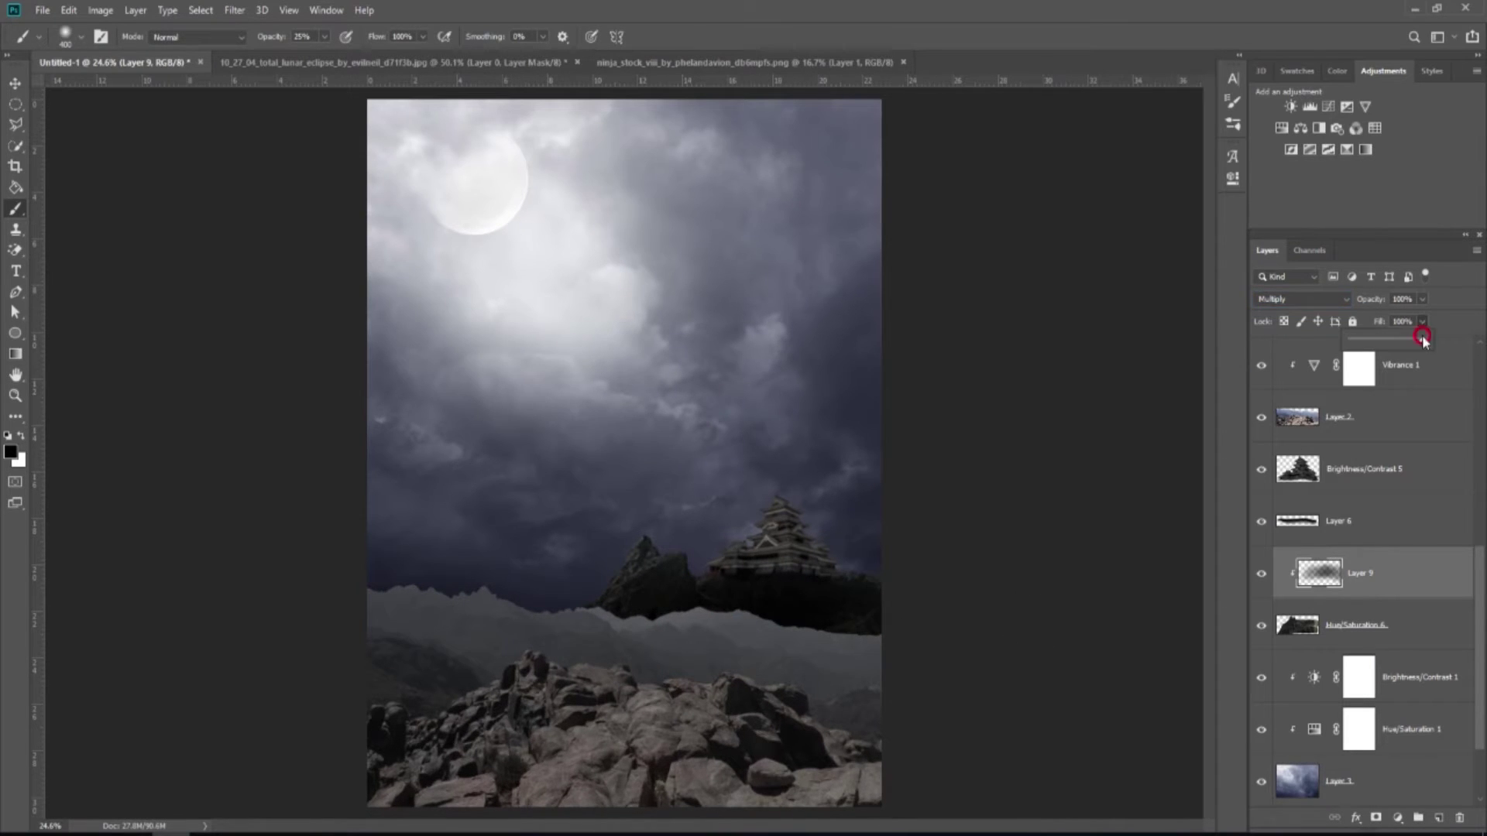
left_click(1263, 577)
- Add a new layer above the merged castle layer and clip it to the castle
left_click(1413, 472)
left_click(1438, 818)
right_click(1399, 469)
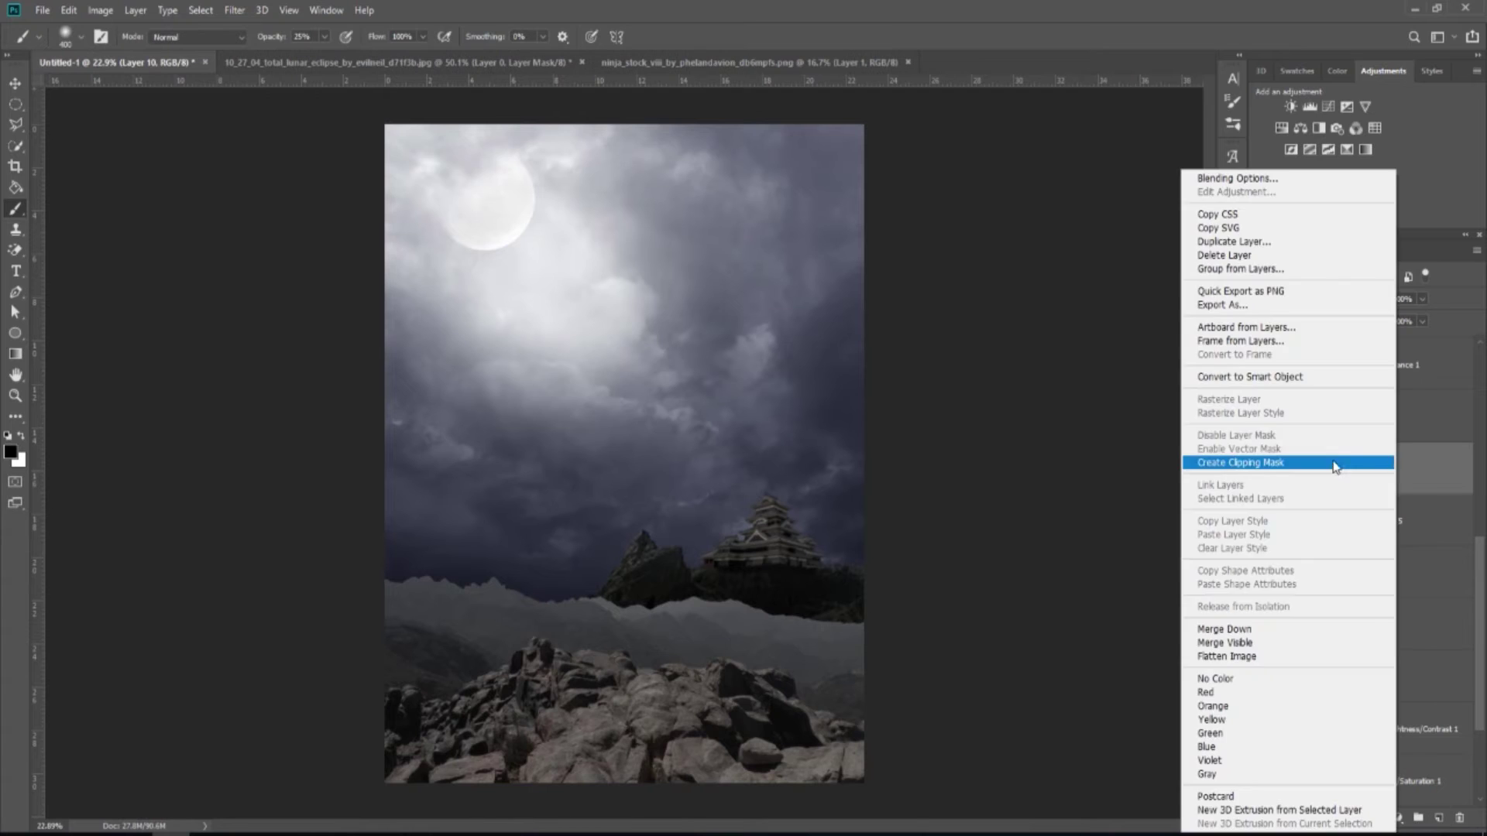
left_click(1334, 463)
- Paint black shading over the castle and its hill with a soft brush at 25% opacity, varying the brush size
scroll(804, 553, "up", 2)
key("bracketleft")
mouse_move(815, 572)
left_mouse_down()
mouse_move(790, 592)
mouse_move(783, 540)
mouse_move(730, 570)
mouse_move(786, 508)
left_mouse_up()
key("bracketright")
key("bracketright")
left_click_drag(853, 608, 879, 641)
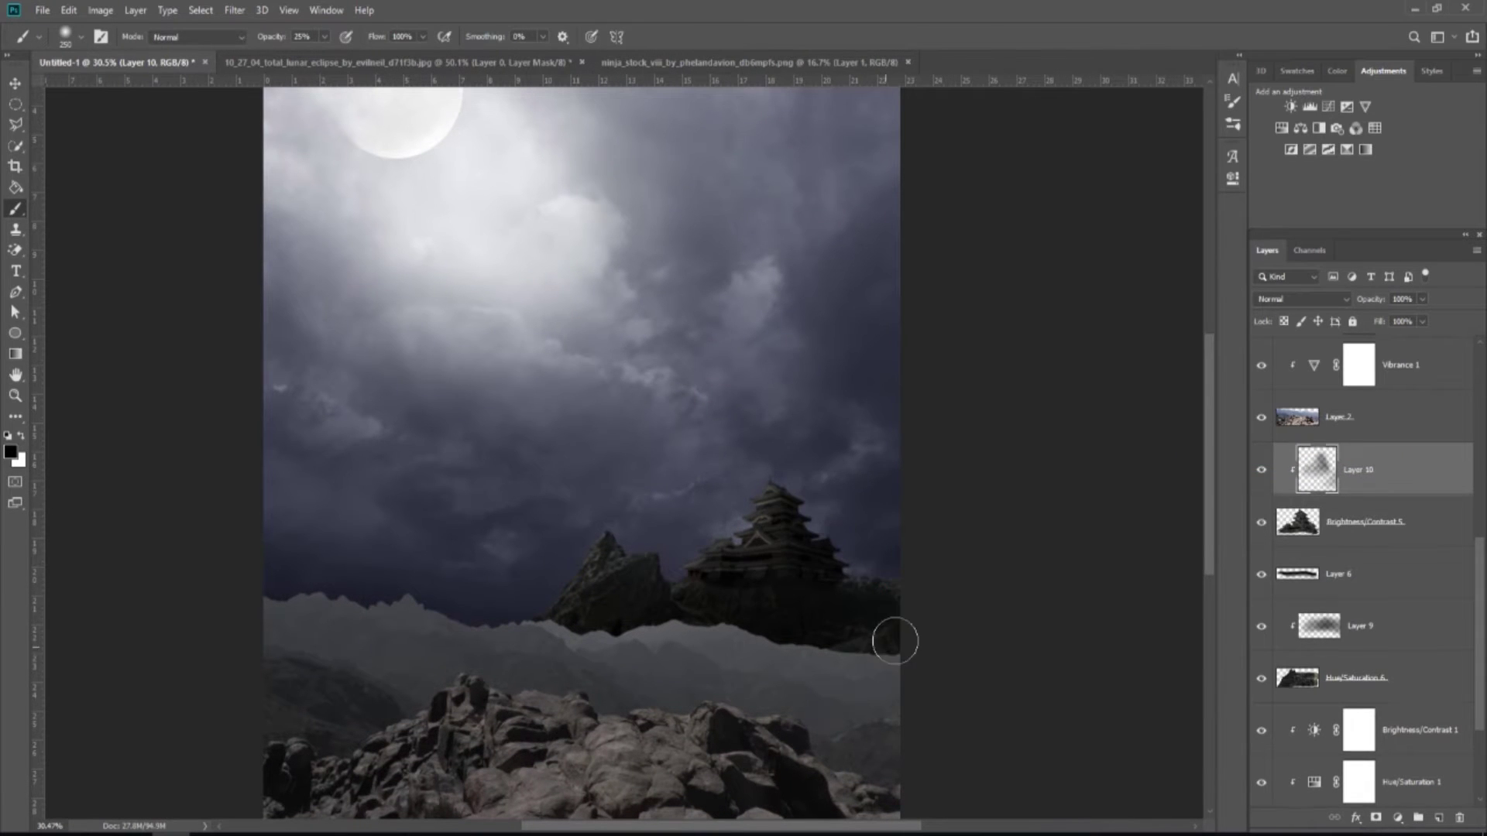
scroll(880, 640, "down", 2)
key("v")
- Apply a Gaussian Blur to the distant mountain range layer
scroll(633, 457, "up", 1)
left_click_drag(1480, 604, 1470, 724)
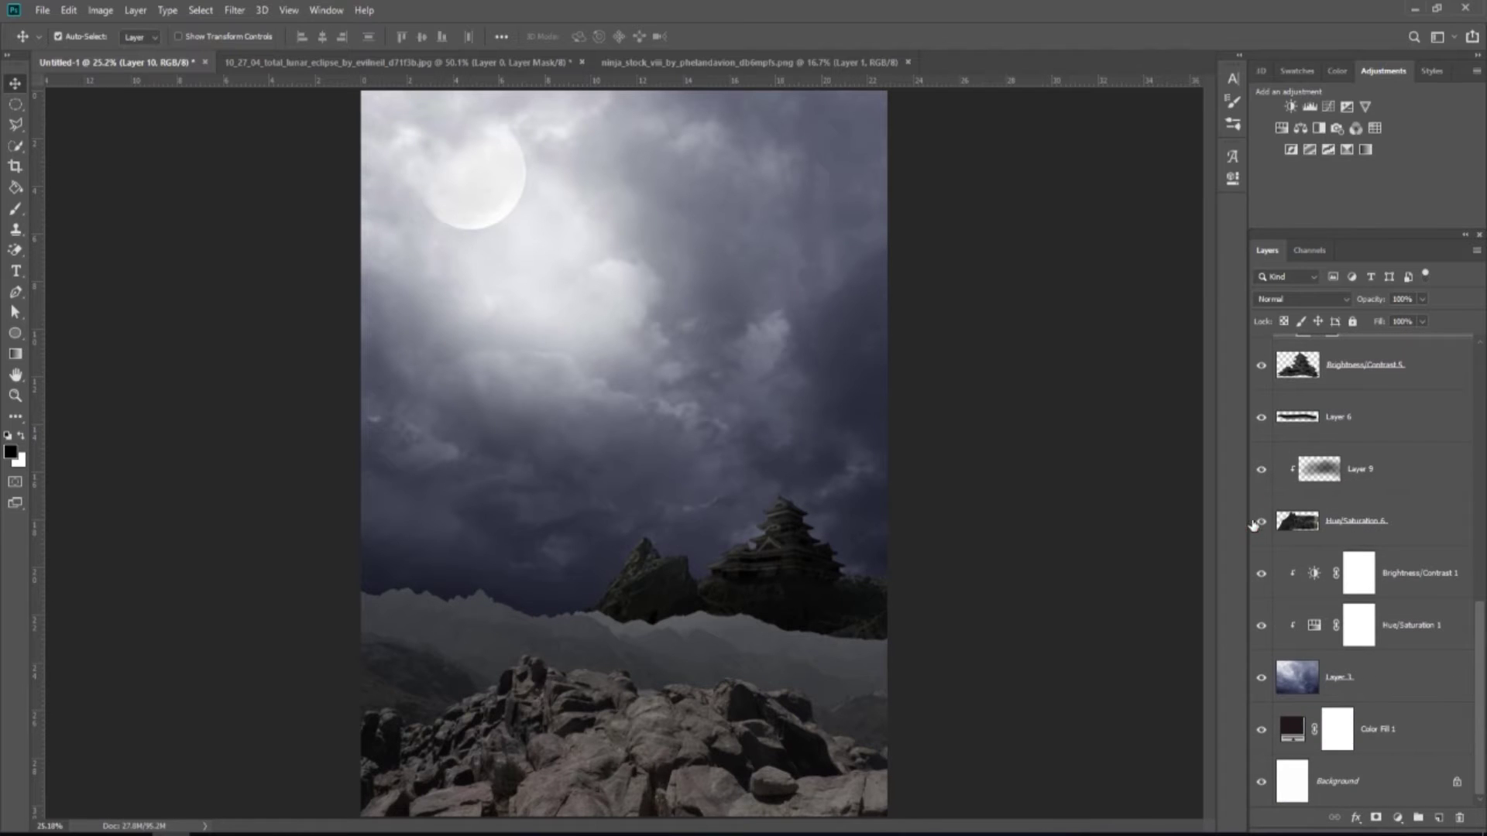
scroll(1252, 526, "up", 5)
left_click(1363, 640)
left_click(235, 10)
mouse_move(310, 192)
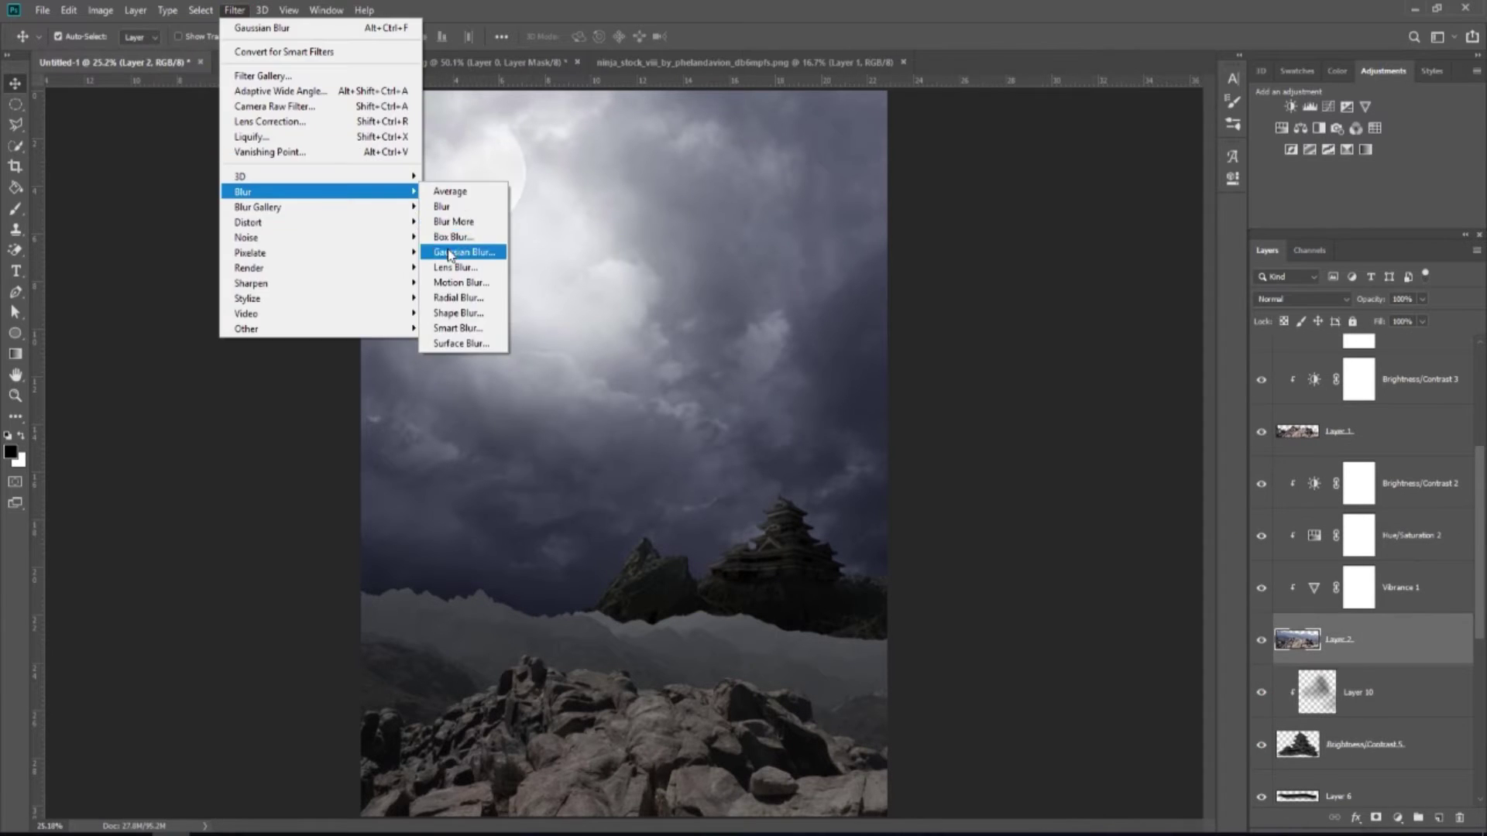
left_click(451, 252)
left_click(1124, 186)
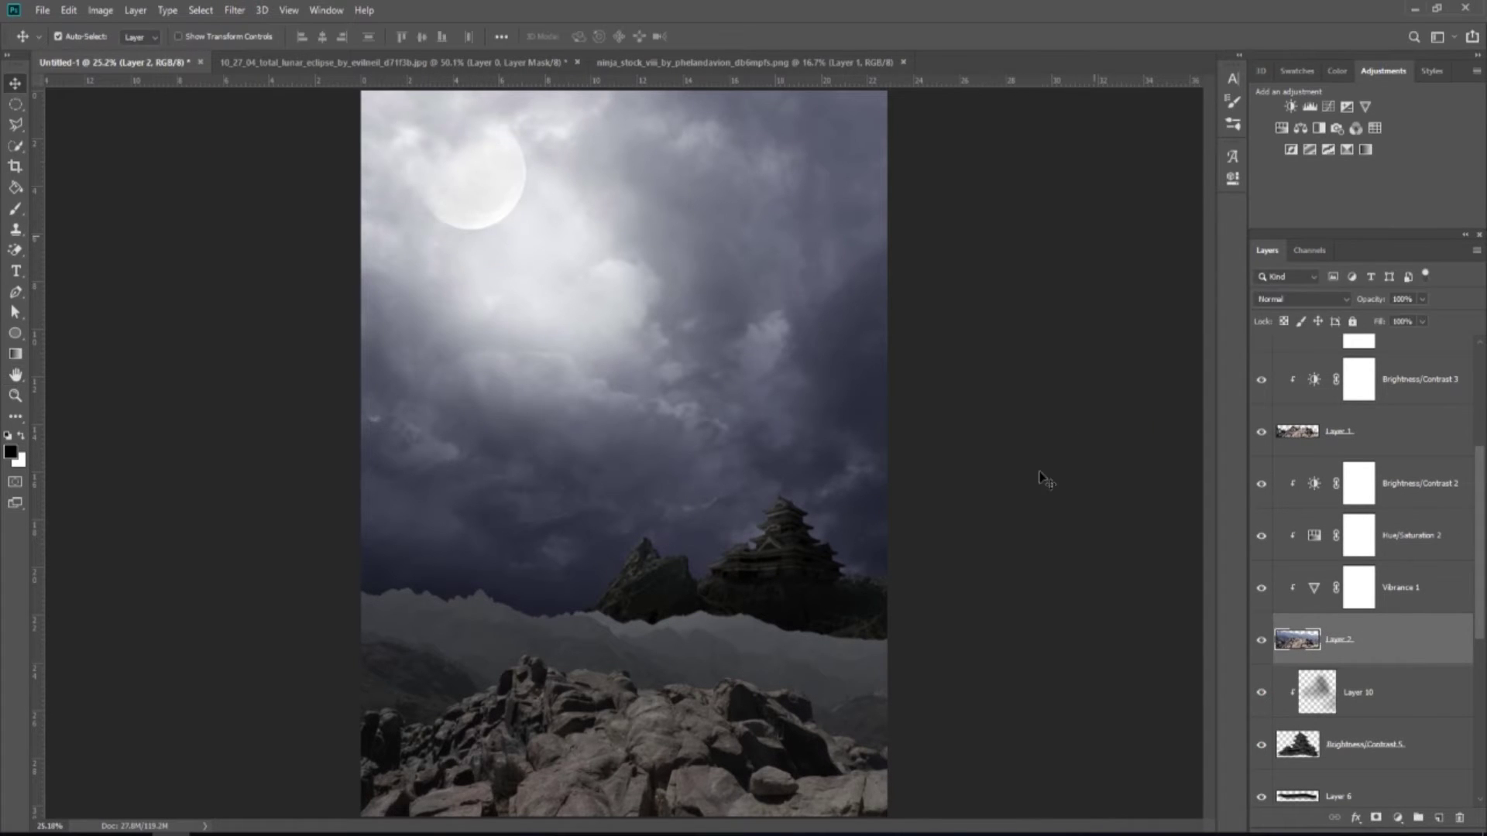
- Add a new layer above the mountain range's adjustments and clip it to the mountains
scroll(635, 698, "down", 1)
left_click(1418, 498)
left_click(1439, 818)
right_click(1397, 483)
left_click(1234, 462)
- Paint black shading across the mountain range, then set that layer to Multiply with an 86% fill
left_click(15, 209)
mouse_move(414, 603)
left_mouse_down()
mouse_move(884, 675)
mouse_move(760, 619)
mouse_move(475, 576)
mouse_move(417, 603)
mouse_move(840, 658)
mouse_move(787, 690)
mouse_move(390, 629)
mouse_move(555, 666)
mouse_move(628, 604)
left_mouse_up()
left_click(1301, 299)
left_click(1278, 358)
left_click_drag(1422, 322, 1413, 345)
scroll(707, 581, "down", 2)
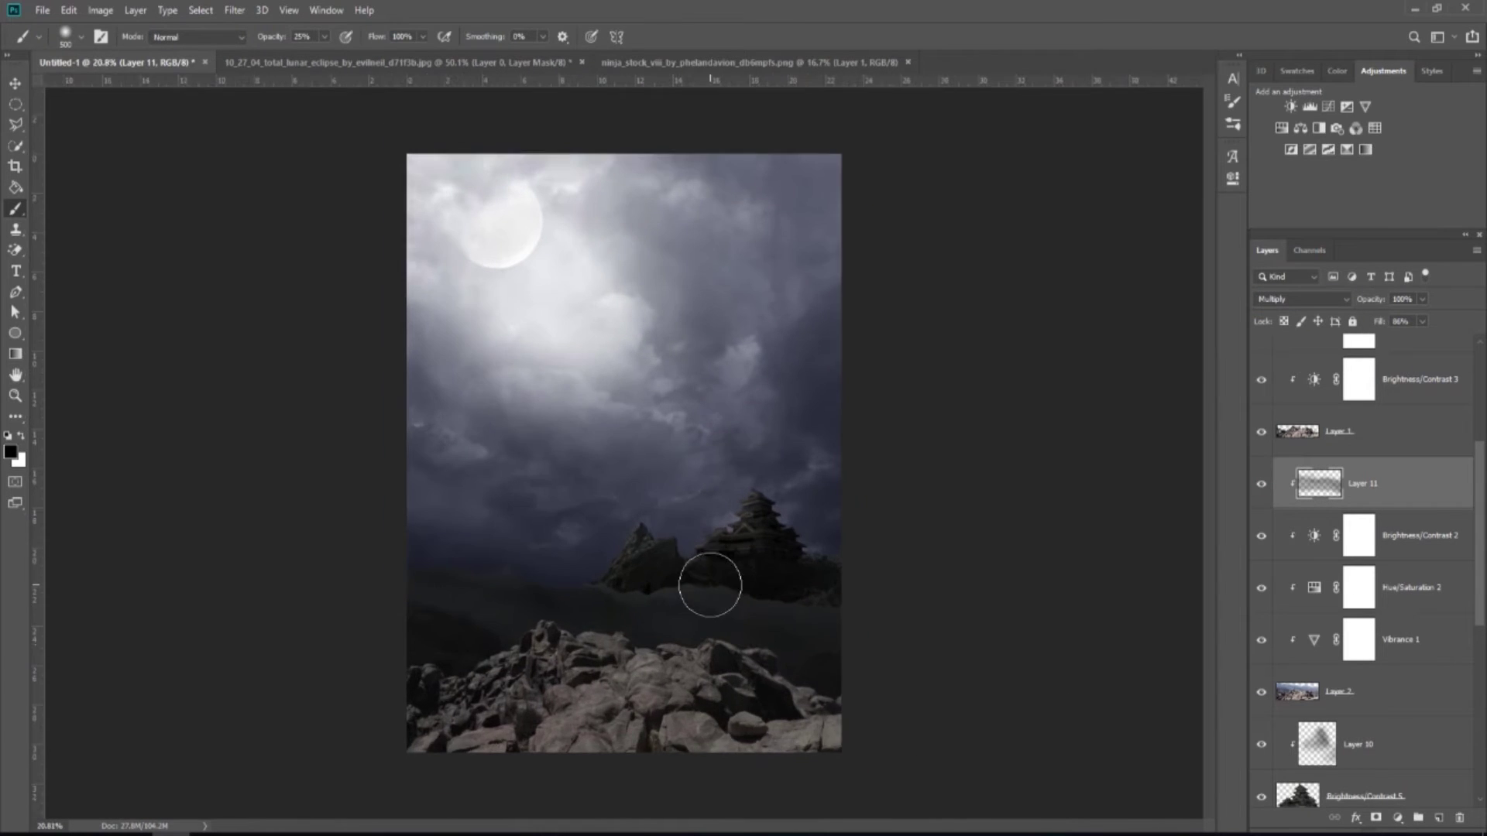
- Add another new layer behind the foreground rocks and brush soft black shading into the area behind them
left_click(1439, 817)
scroll(645, 578, "up", 2)
right_click(614, 470)
left_click(667, 579)
left_click(714, 423)
left_click_drag(730, 686, 811, 744)
- Compare the poster with and without the shading behind the rocks, and change that layer's blend mode
left_click(1263, 484)
left_click(1263, 484)
left_click(1301, 299)
left_click(1284, 370)
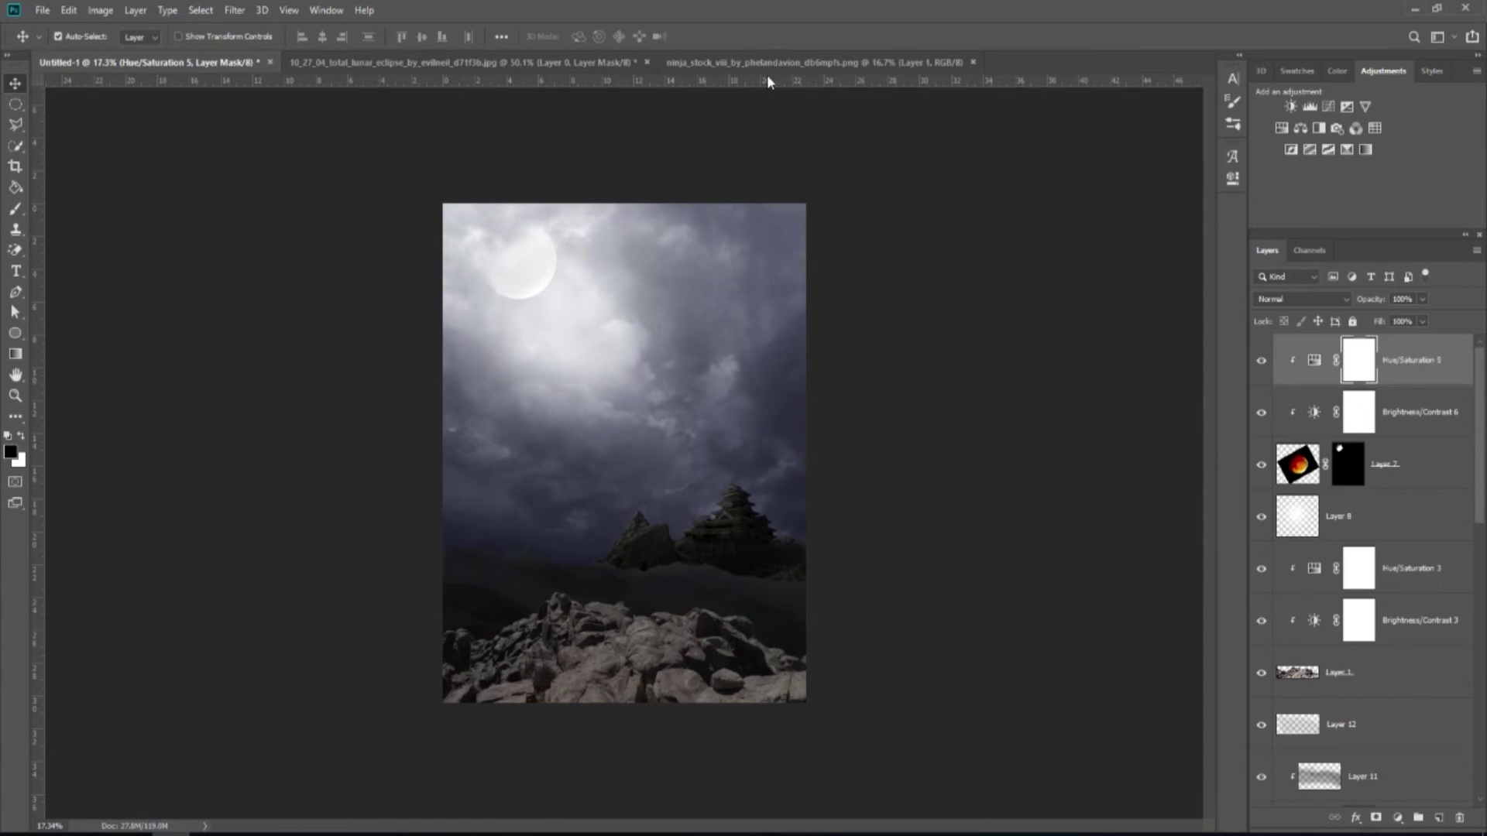
- Bring the ninja image into the poster, scale it to 51.24%, and position it with the foot on the foreground rocks
left_click(767, 63)
left_click_drag(590, 325, 641, 494)
key("ctrl+t")
left_click_drag(798, 713, 737, 626)
left_click_drag(649, 485, 645, 558)
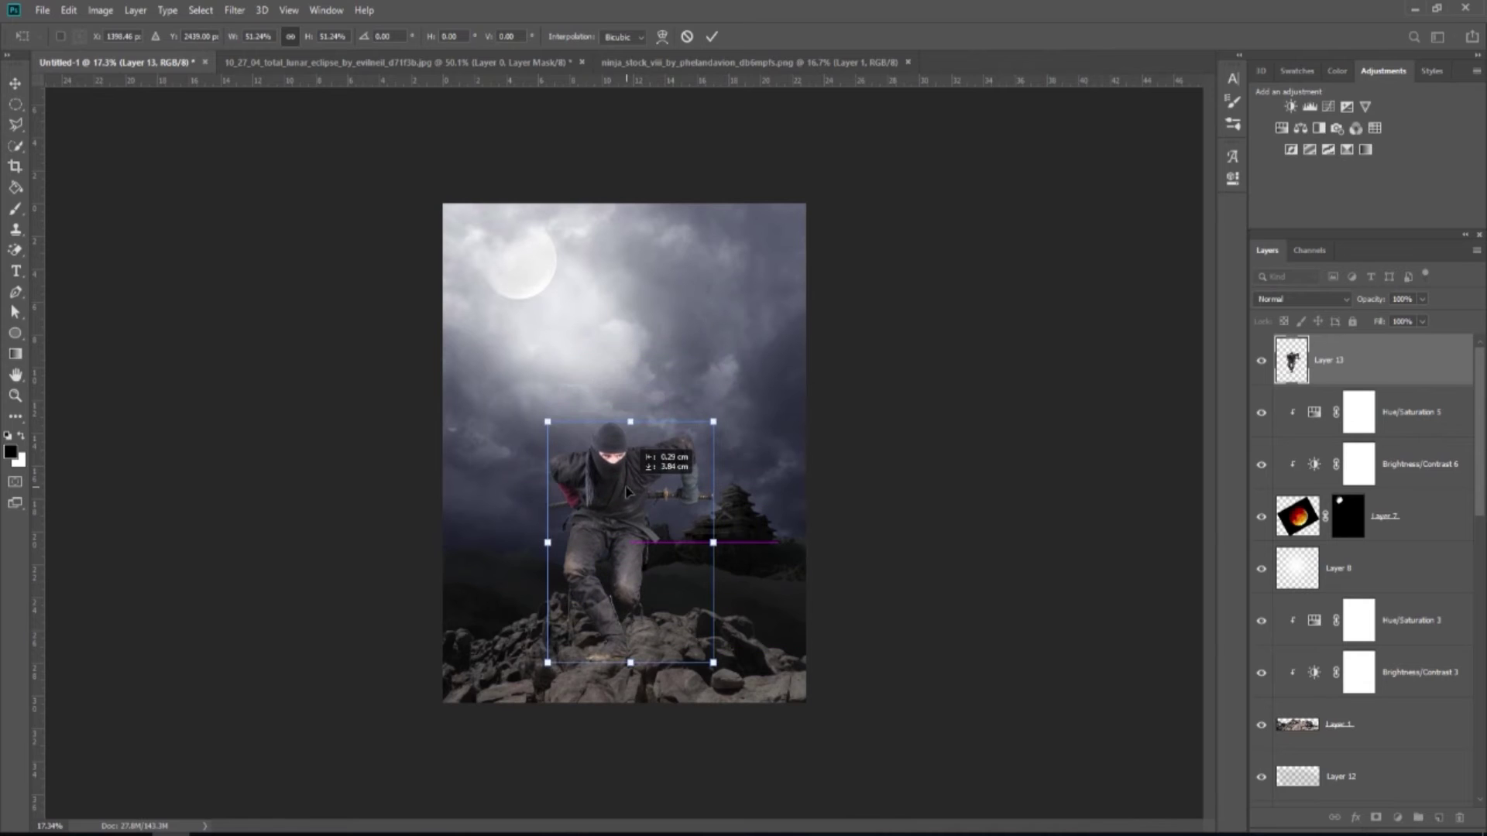
left_click(712, 36)
scroll(611, 642, "up", 13)
left_click_drag(659, 652, 659, 665)
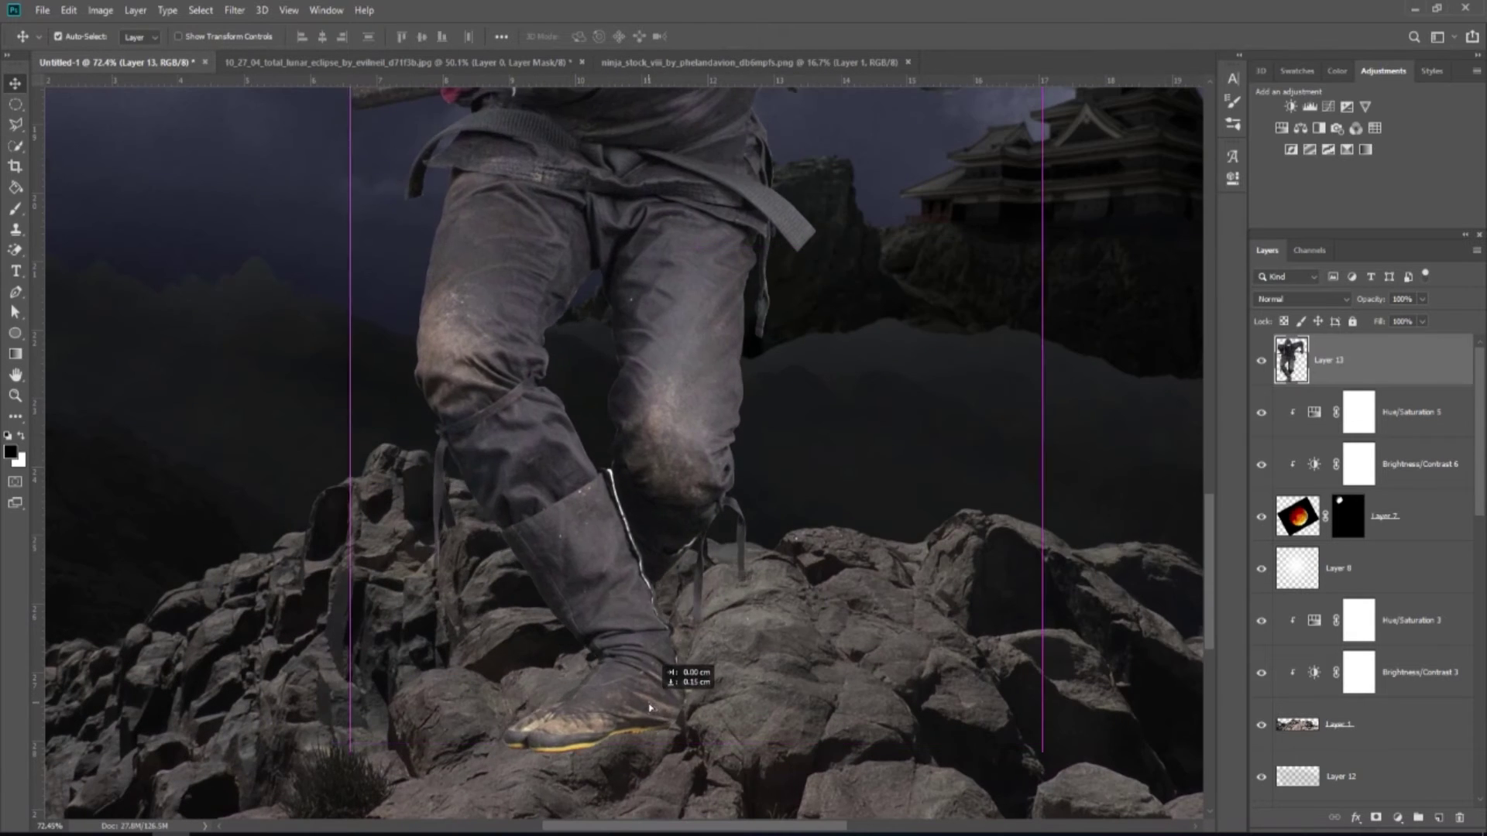
scroll(662, 658, "down", 12)
- Clip a Selective Color adjustment to the ninja and set Neutrals to magenta +1, yellow -2 and black +11
left_click(1398, 819)
left_click(1394, 822)
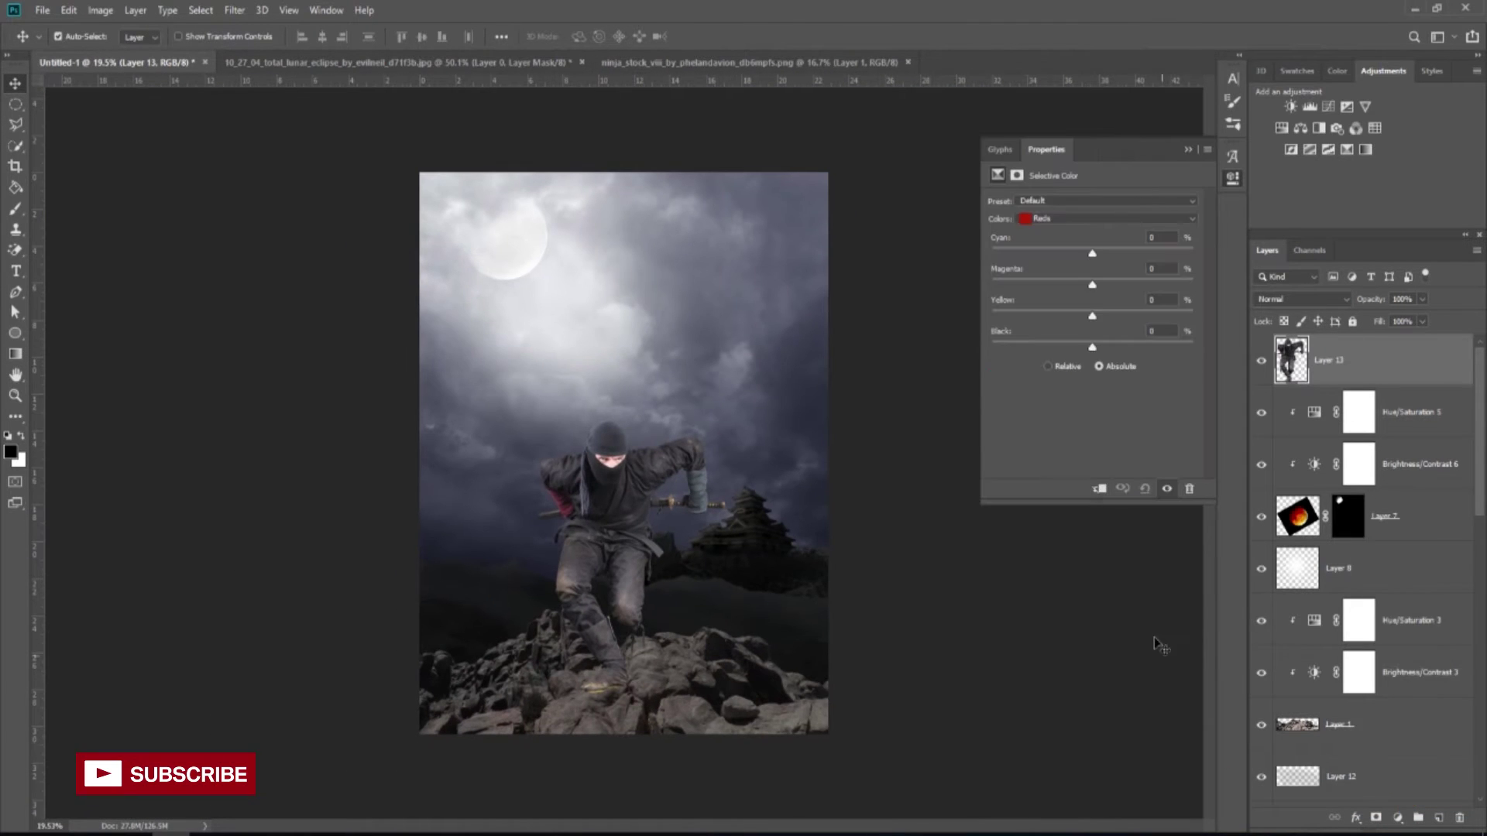
left_click(1099, 489)
left_click(1122, 219)
left_click(1091, 324)
left_click_drag(1092, 350, 1103, 347)
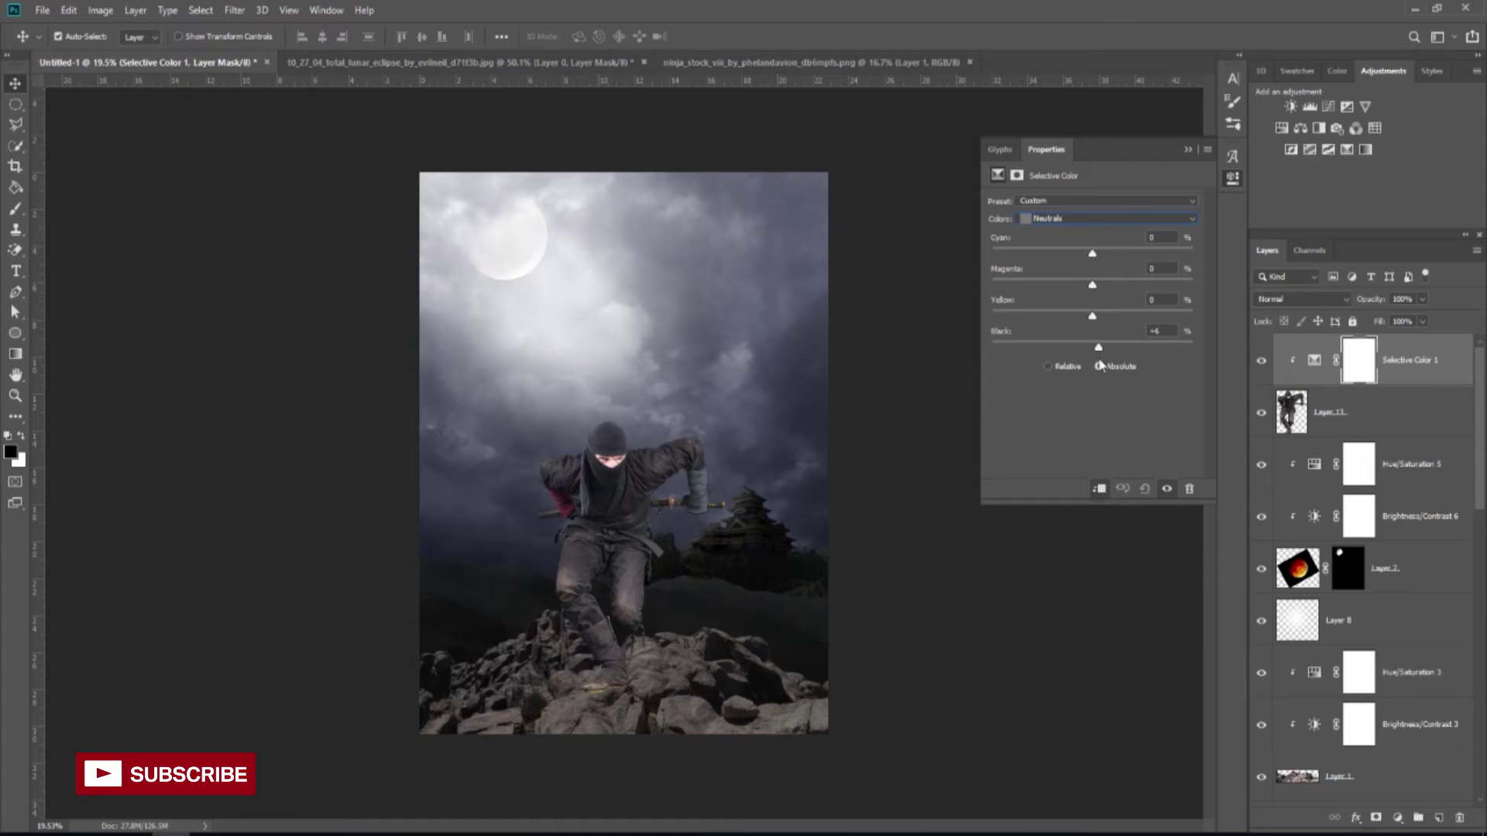
left_click_drag(1091, 287, 1093, 286)
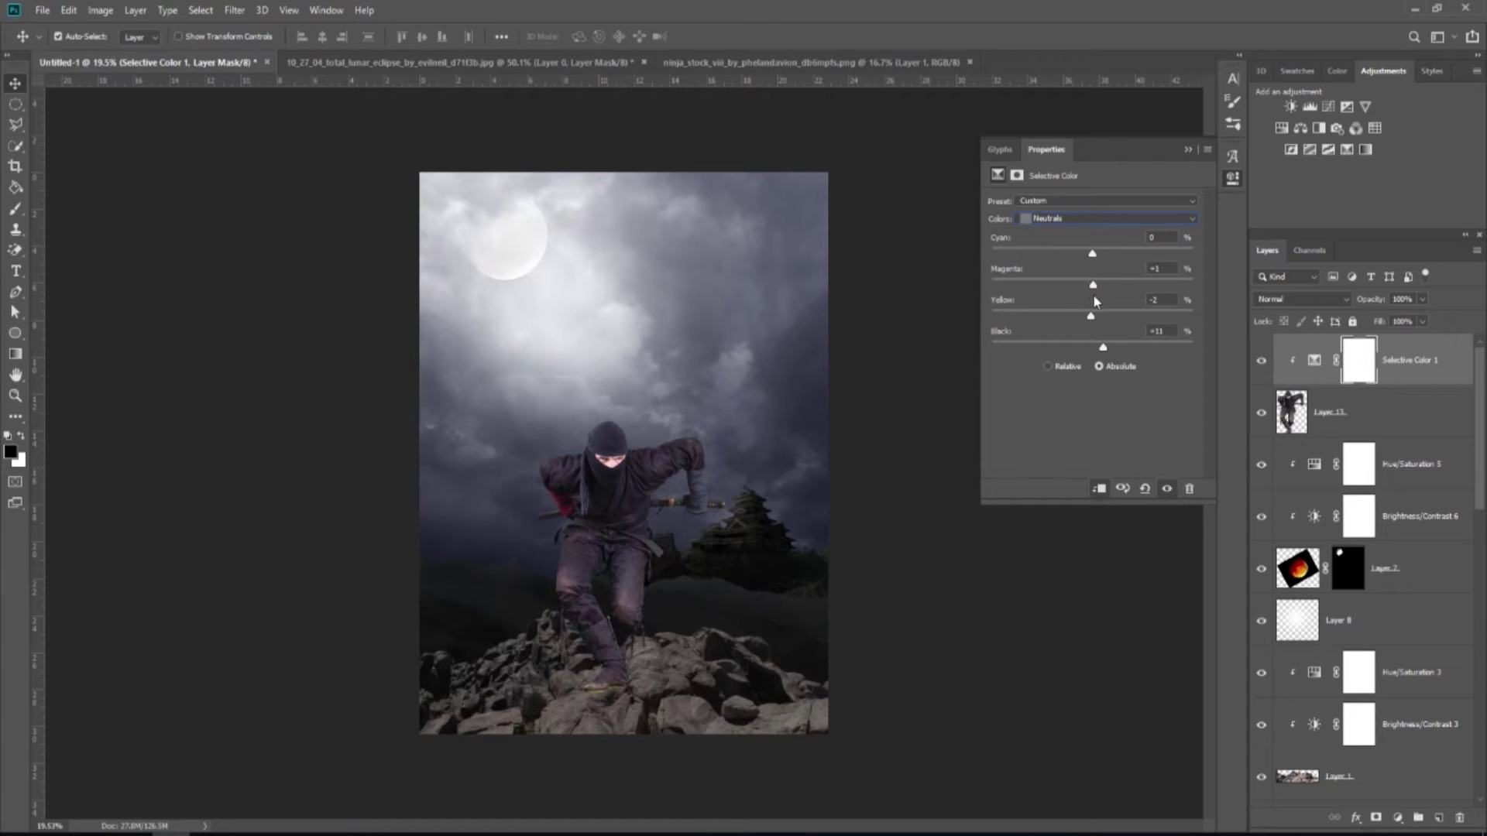
left_click(1188, 150)
- Add a Hue/Saturation adjustment clipped to the ninja with saturation at -15
left_click(1398, 819)
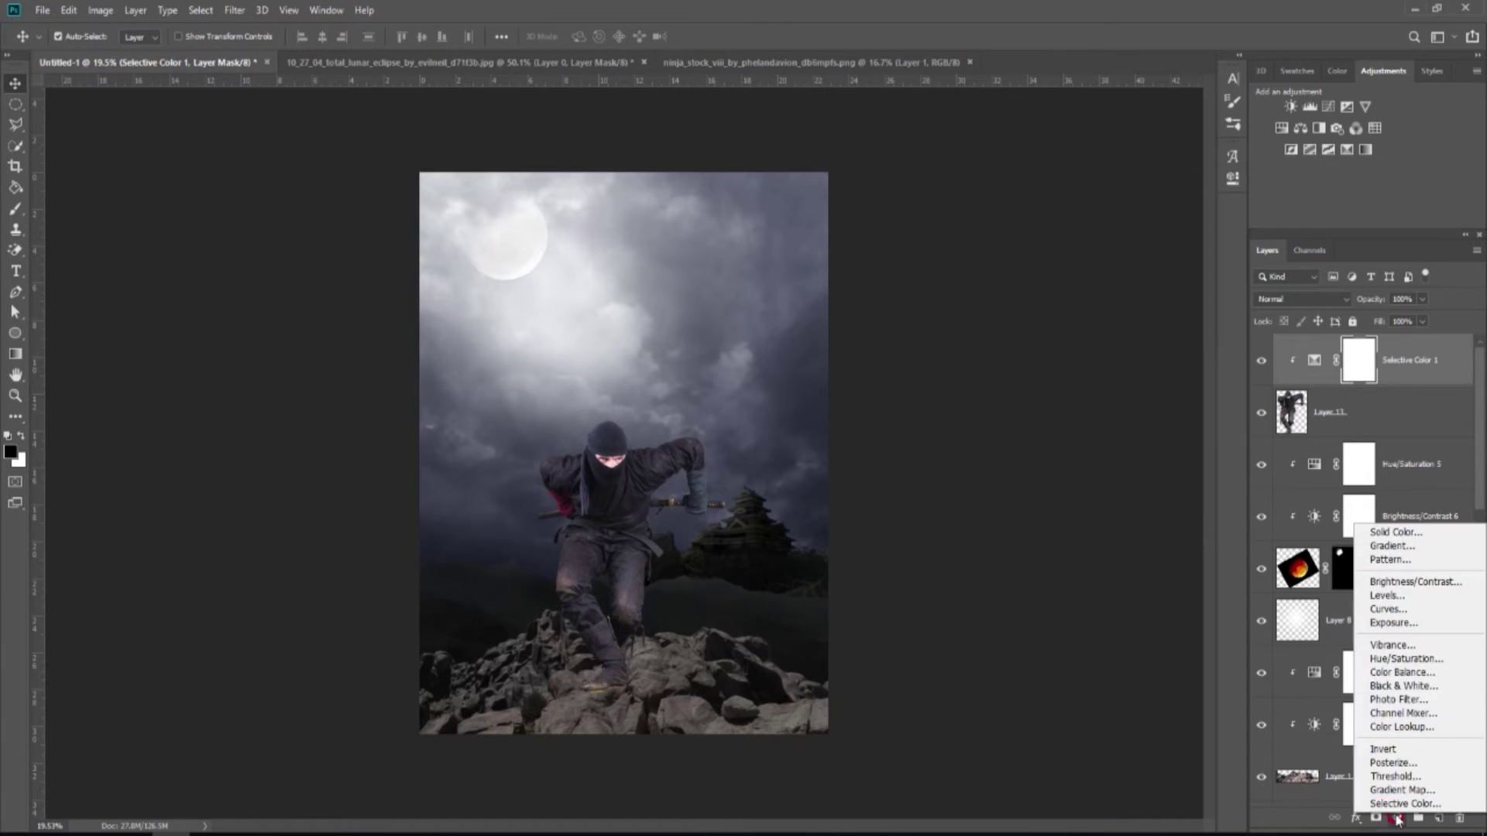
left_click(1387, 681)
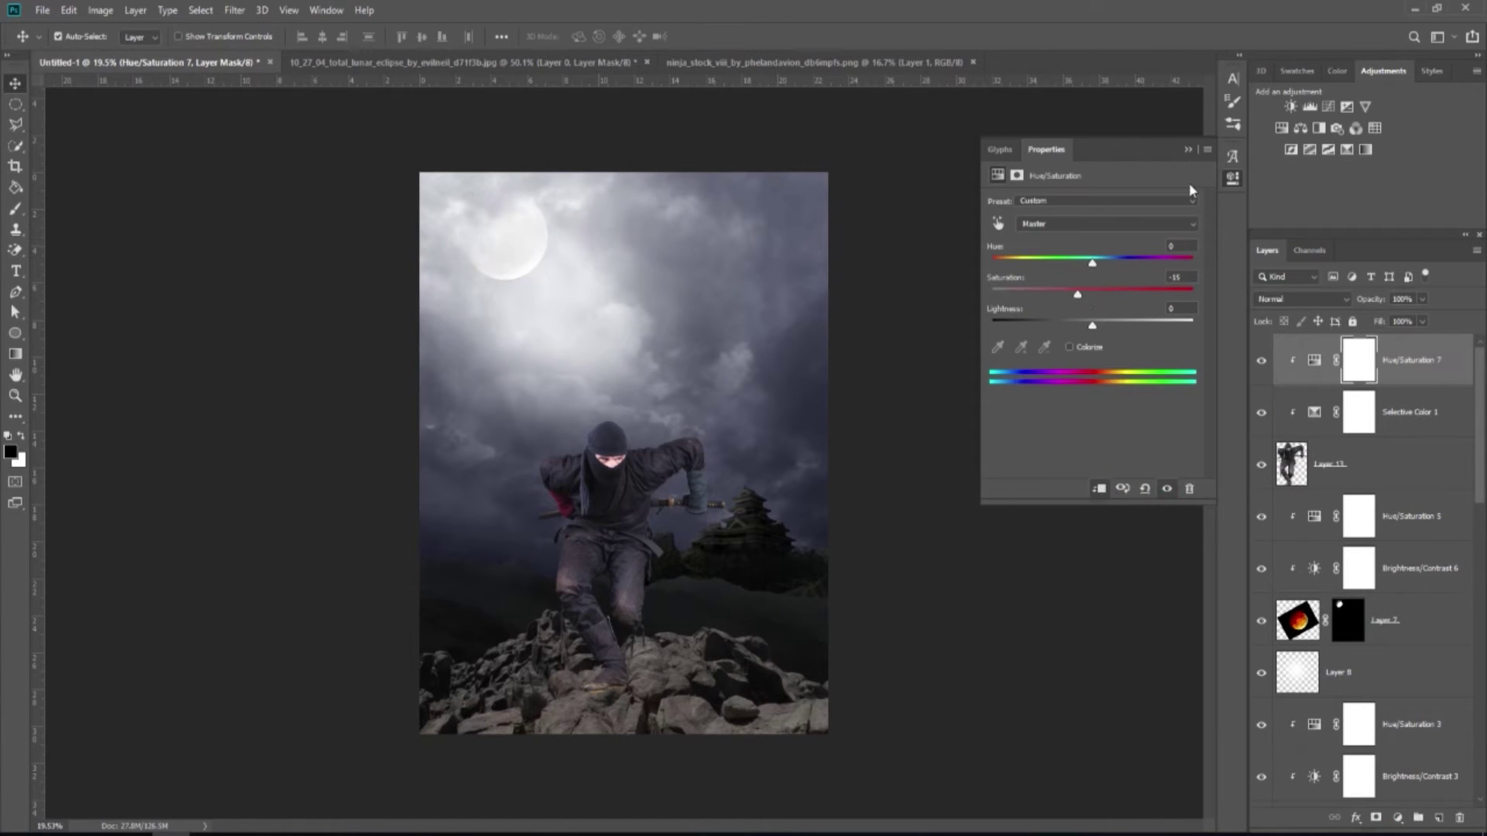
left_click(1188, 150)
- Add a new layer directly beneath the ninja layer
scroll(685, 748, "up", 3)
left_click(1396, 524)
left_click(1439, 818)
scroll(596, 763, "up", 3)
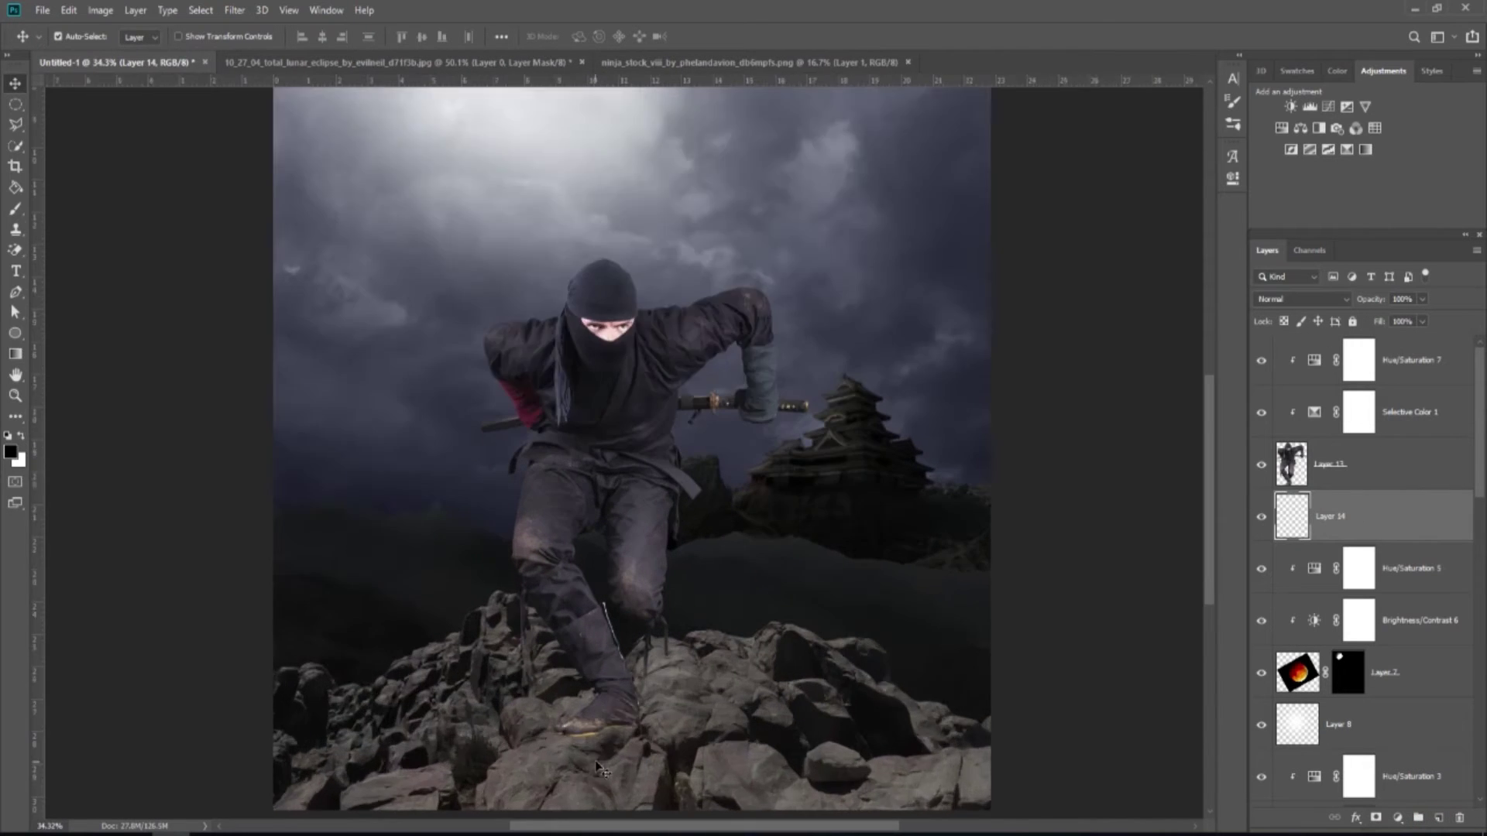
scroll(596, 763, "up", 3)
- Paint a soft black contact shadow under the ninja's foot with a brush at 50% opacity
left_click(15, 209)
right_click(571, 411)
left_click(617, 520)
left_click(867, 36)
left_click(324, 37)
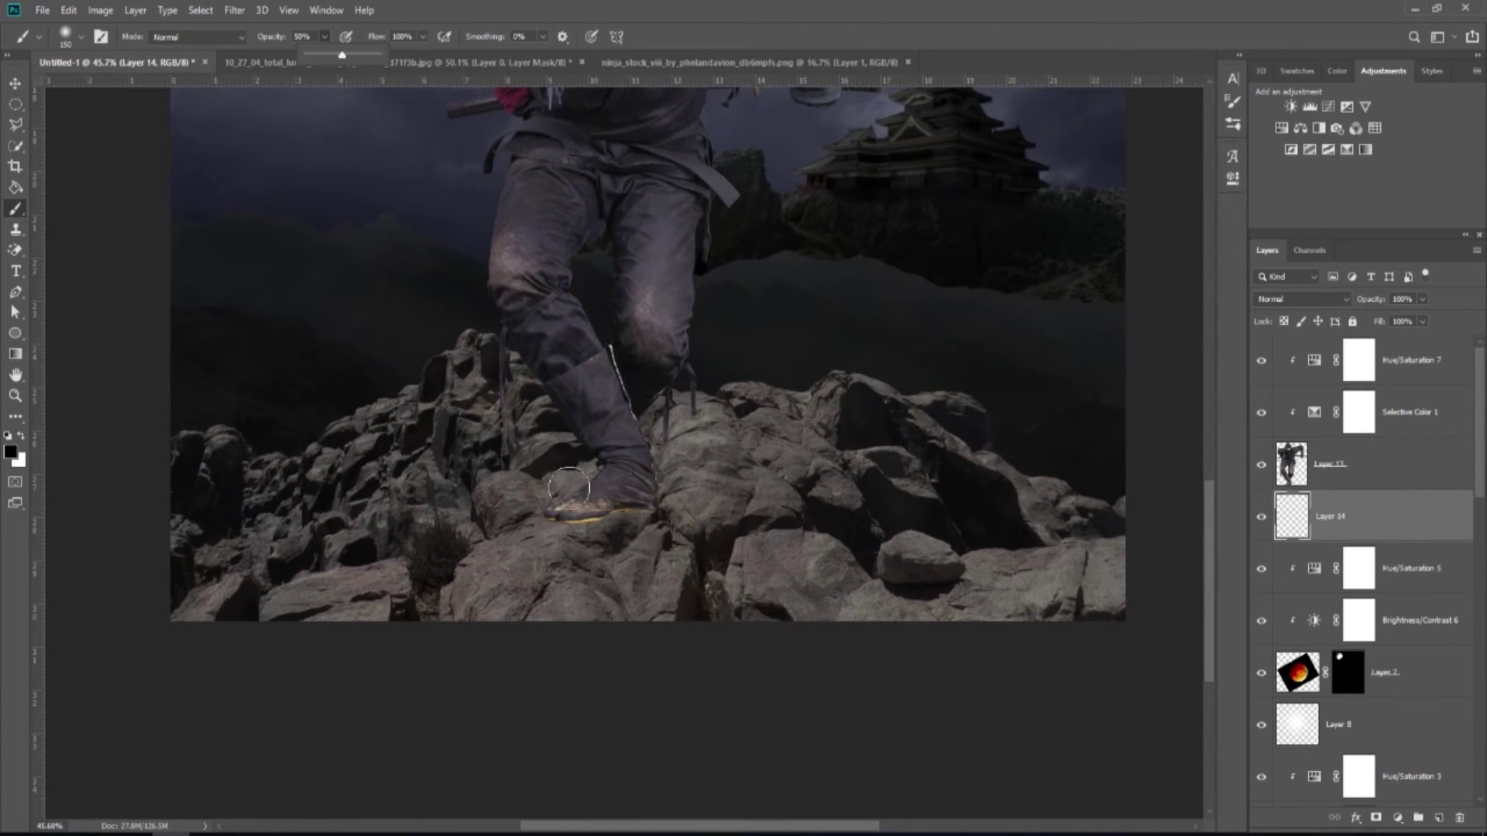
scroll(598, 549, "up", 7)
right_click(520, 488, "alt")
mouse_move(525, 493)
left_mouse_down()
mouse_move(685, 454)
mouse_move(553, 478)
mouse_move(706, 428)
mouse_move(539, 481)
mouse_move(575, 493)
mouse_move(687, 480)
left_mouse_up()
key("bracketright")
key("bracketright")
mouse_move(543, 516)
left_mouse_down()
mouse_move(681, 518)
mouse_move(602, 493)
left_mouse_up()
scroll(696, 573, "down", 14)
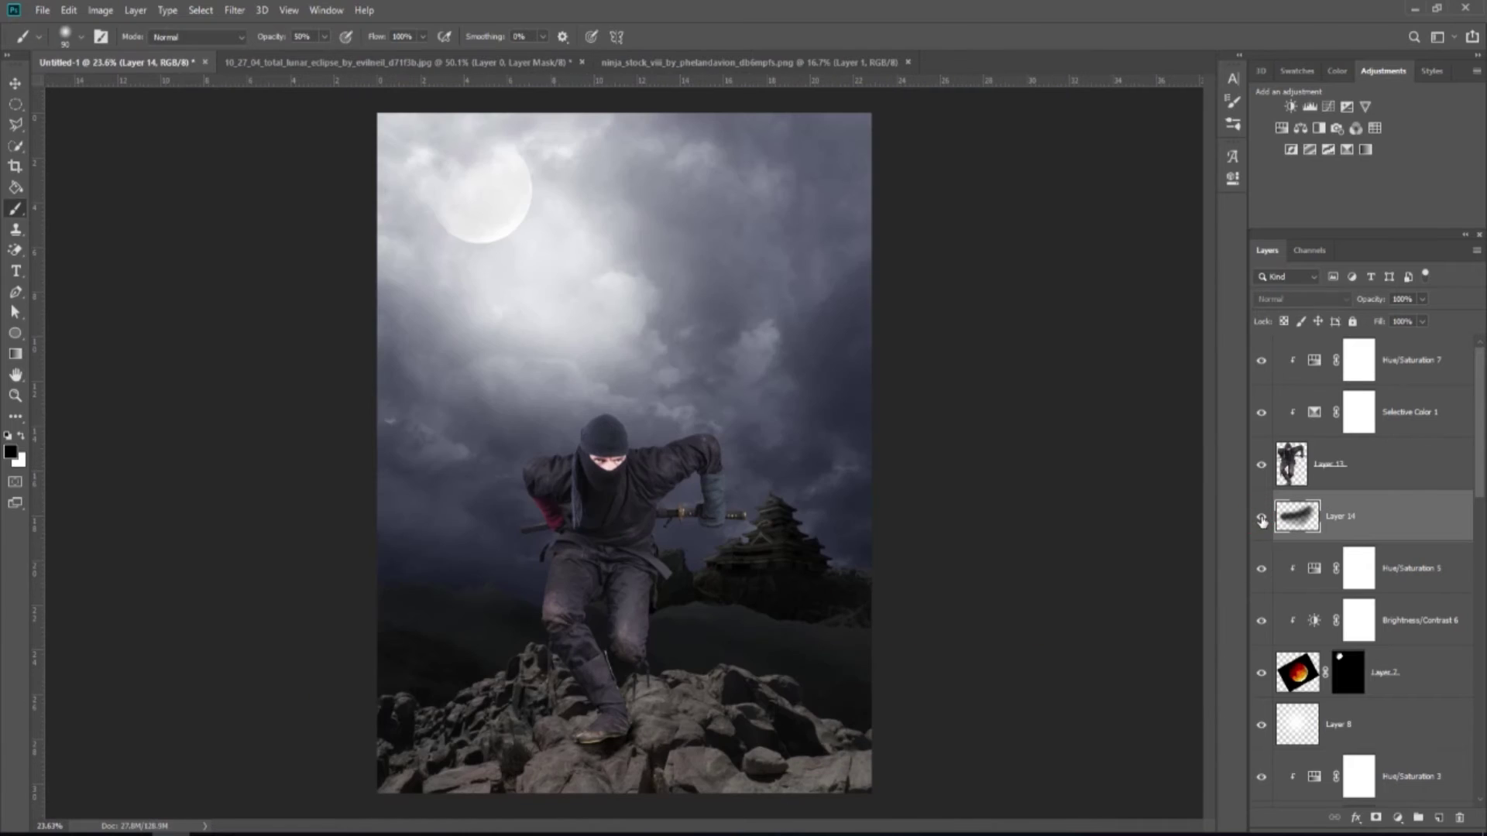
scroll(769, 643, "down", 2)
key("v")
- Add a new layer above the foreground rocks' adjustments and draw a black gradient upward from the poster's bottom edge
scroll(1363, 542, "down", 5)
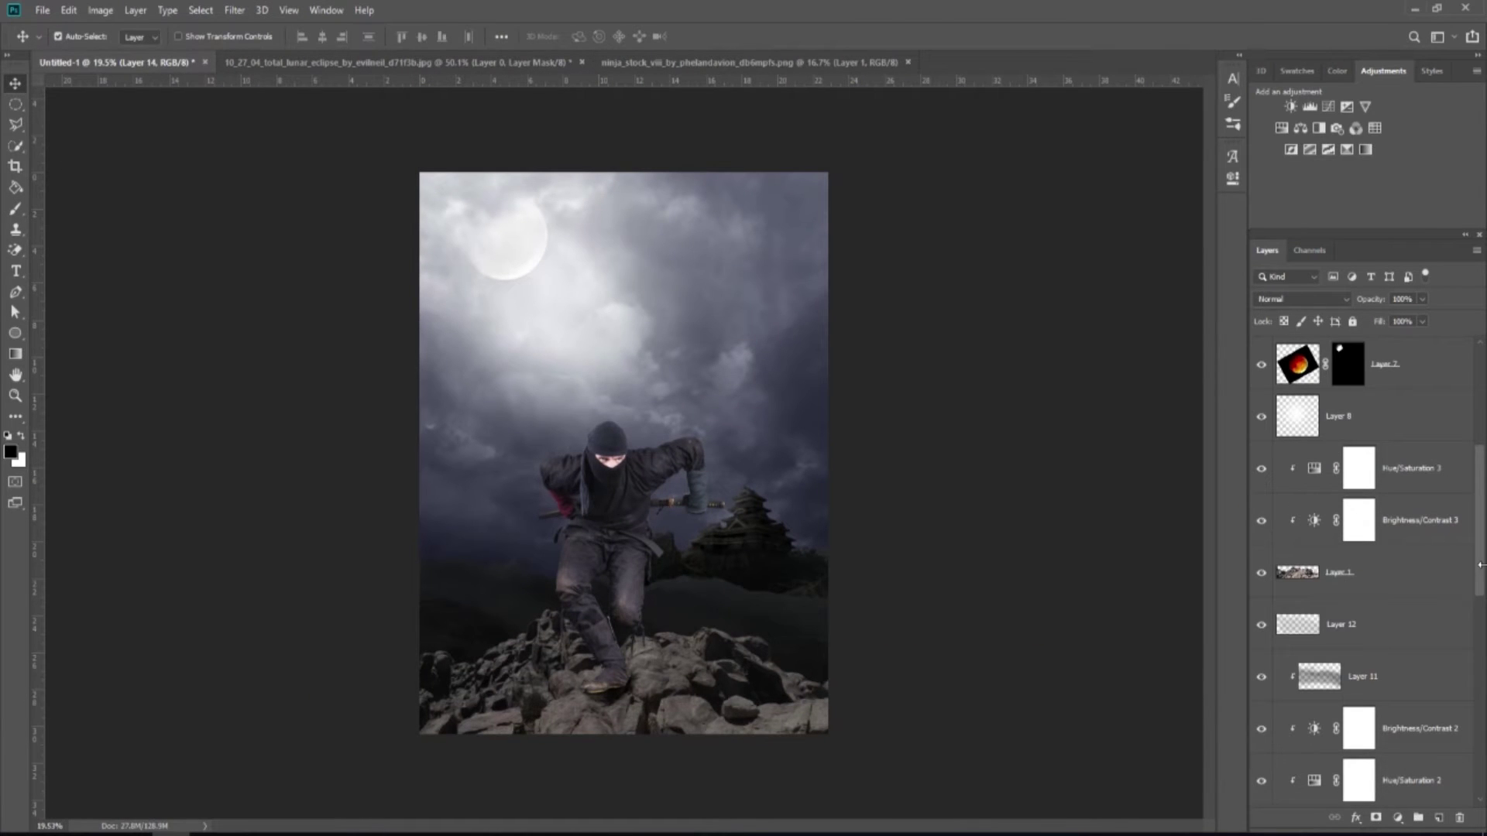
left_click(1384, 623)
left_click(1423, 478)
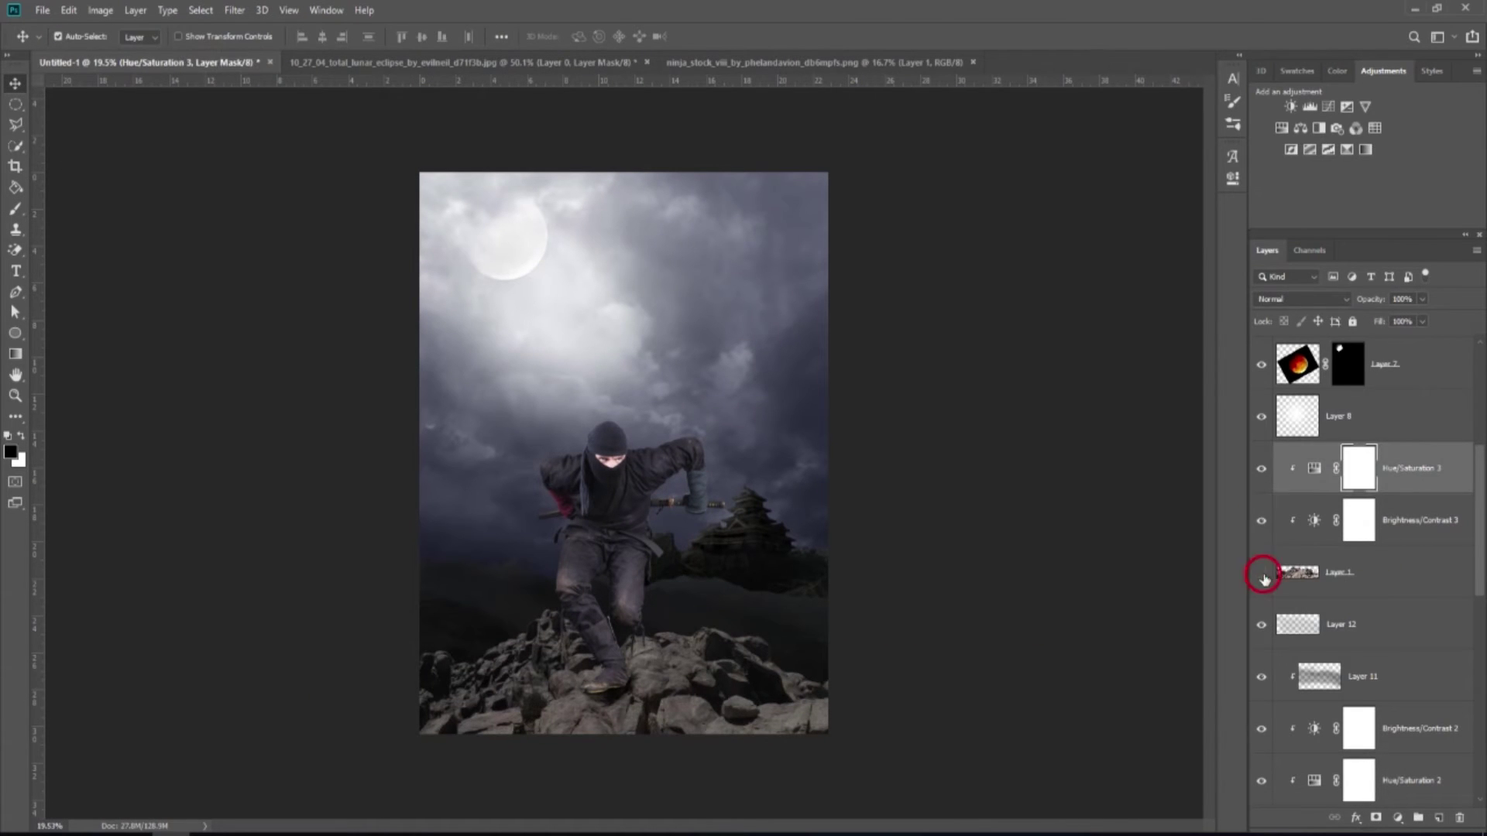
left_click(1438, 817)
left_click(15, 356)
left_click_drag(634, 786, 640, 604)
- Set the gradient layer to Multiply with an 89% fill and compare the poster with and without it
left_click(1301, 299)
left_click(1285, 345)
left_click(1423, 322)
left_click_drag(1427, 339, 1414, 343)
left_click(1262, 469)
left_click(1261, 468)
- Lower the Gradient tool's opacity and draw a second dark gradient upward over the foreground rocks
left_click(425, 37)
left_click_drag(429, 56, 408, 76)
left_click_drag(610, 768, 609, 609)
left_click(15, 83)
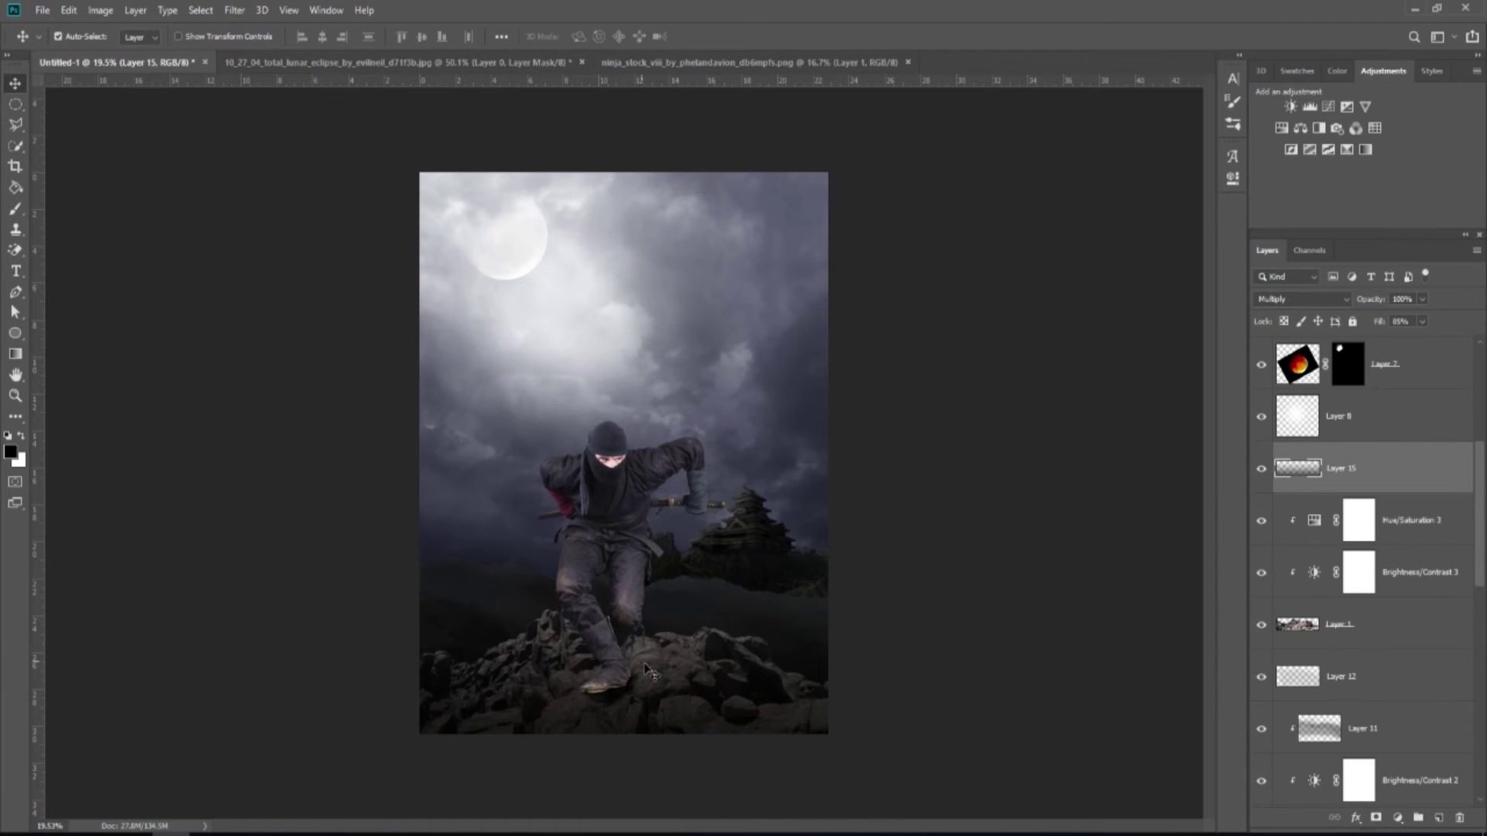
- On a new layer above the contact shadow, paint a black shadow from the ninja's foot down the rocks at 100% brush opacity
left_click_drag(1480, 529, 1480, 410)
left_click(1378, 517)
left_click(1439, 818)
left_click(15, 209)
left_click(324, 36)
left_click_drag(325, 55, 359, 52)
scroll(612, 620, "up", 7)
mouse_move(606, 482)
left_mouse_down()
mouse_move(637, 547)
mouse_move(615, 475)
mouse_move(714, 583)
left_mouse_up()
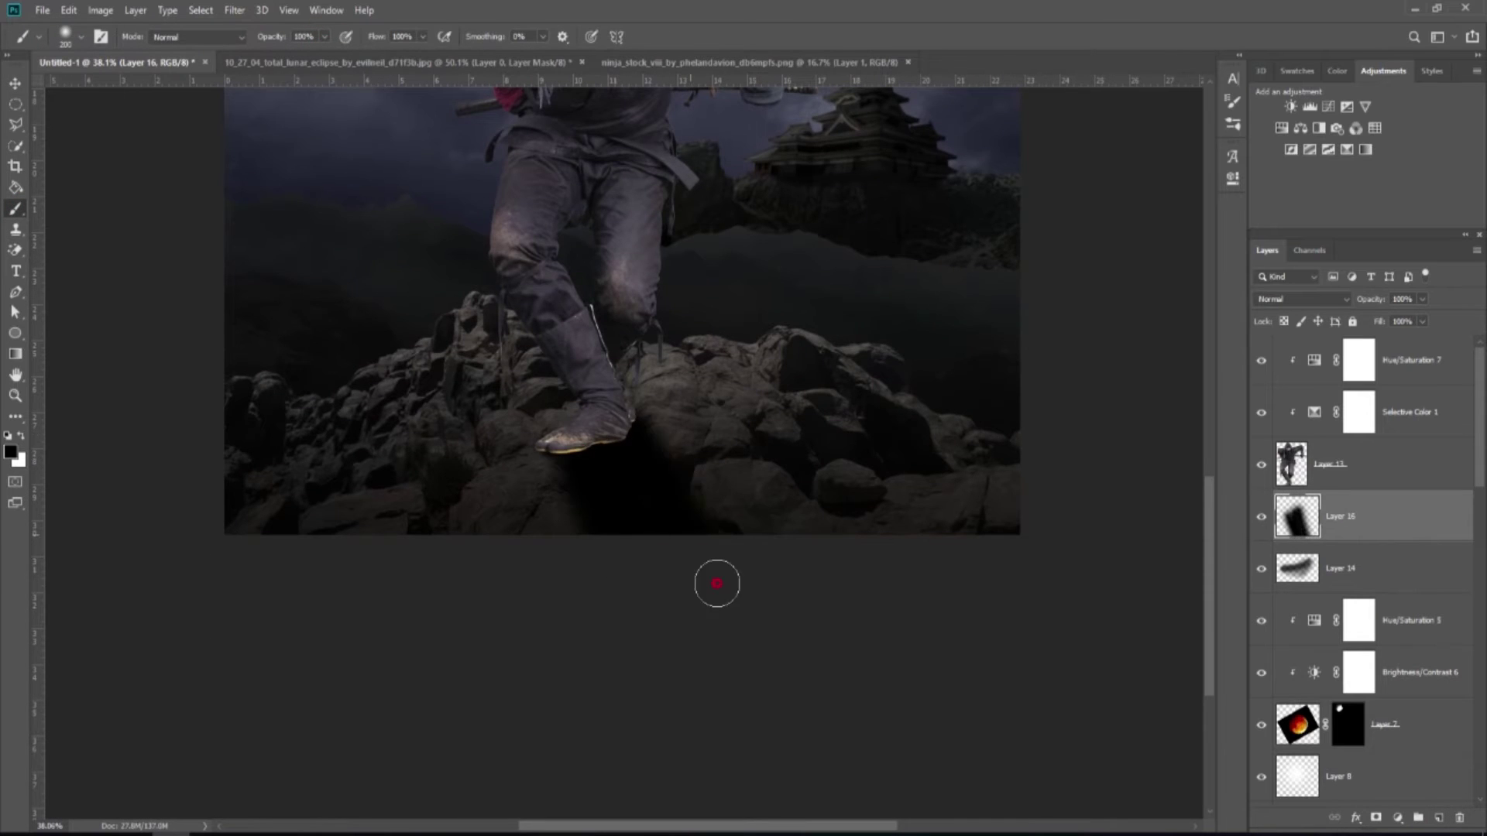
scroll(743, 622, "down", 3)
scroll(617, 719, "down", 1)
- Change the cast shadow layer's blend mode, adjust its fill, and compare the poster with and without it
left_click(1301, 299)
left_click(1286, 359)
left_click(1423, 321)
left_click(1262, 518)
left_click(1261, 517)
scroll(636, 753, "up", 8)
scroll(666, 751, "down", 8)
- Darken the contact shadow layer along the edge of the ninja's sole with a small black brush
left_click(1338, 578)
scroll(614, 757, "up", 17)
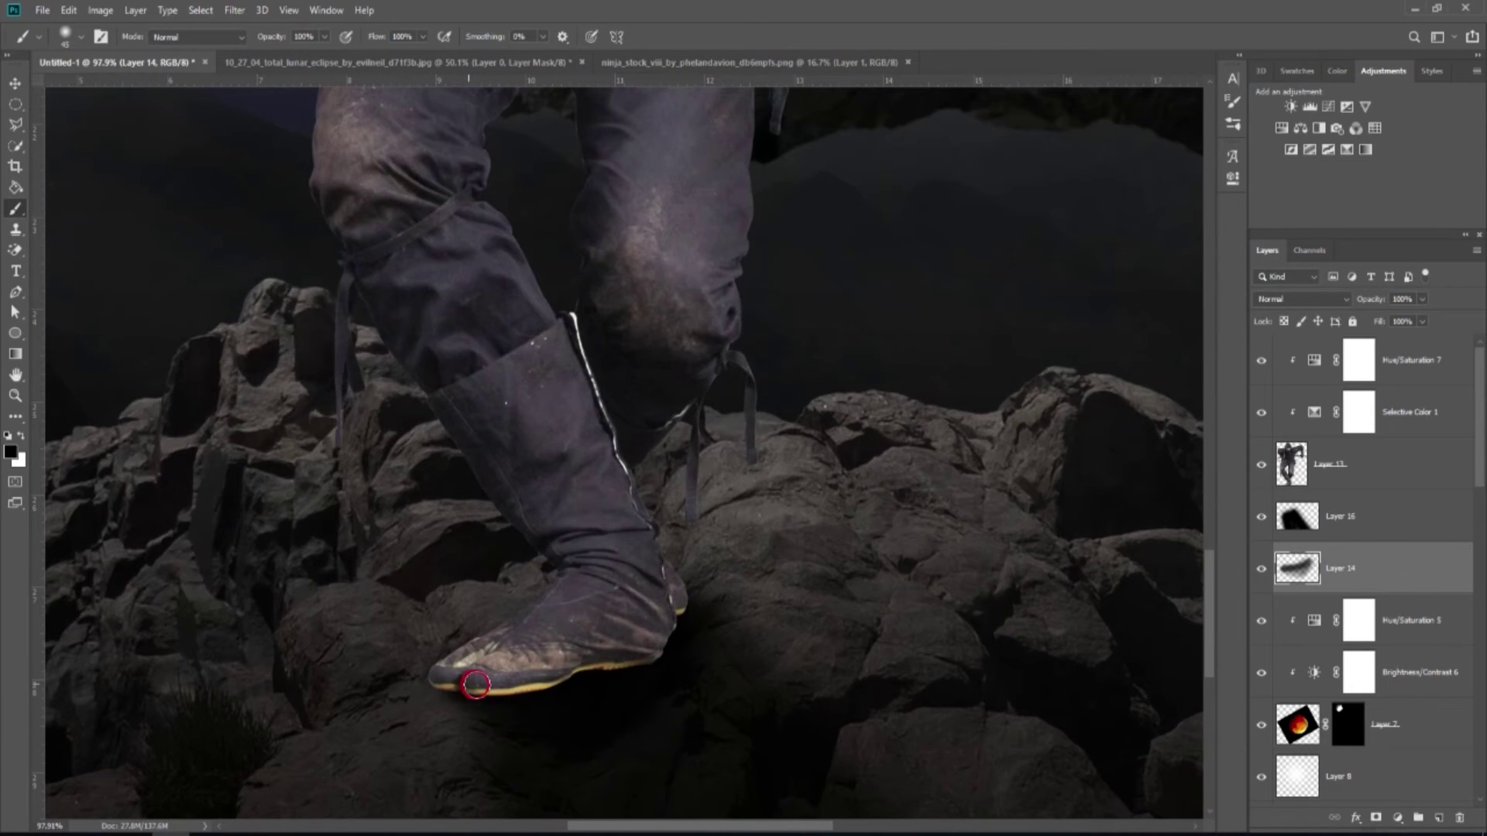
scroll(520, 687, "down", 17)
key("v")
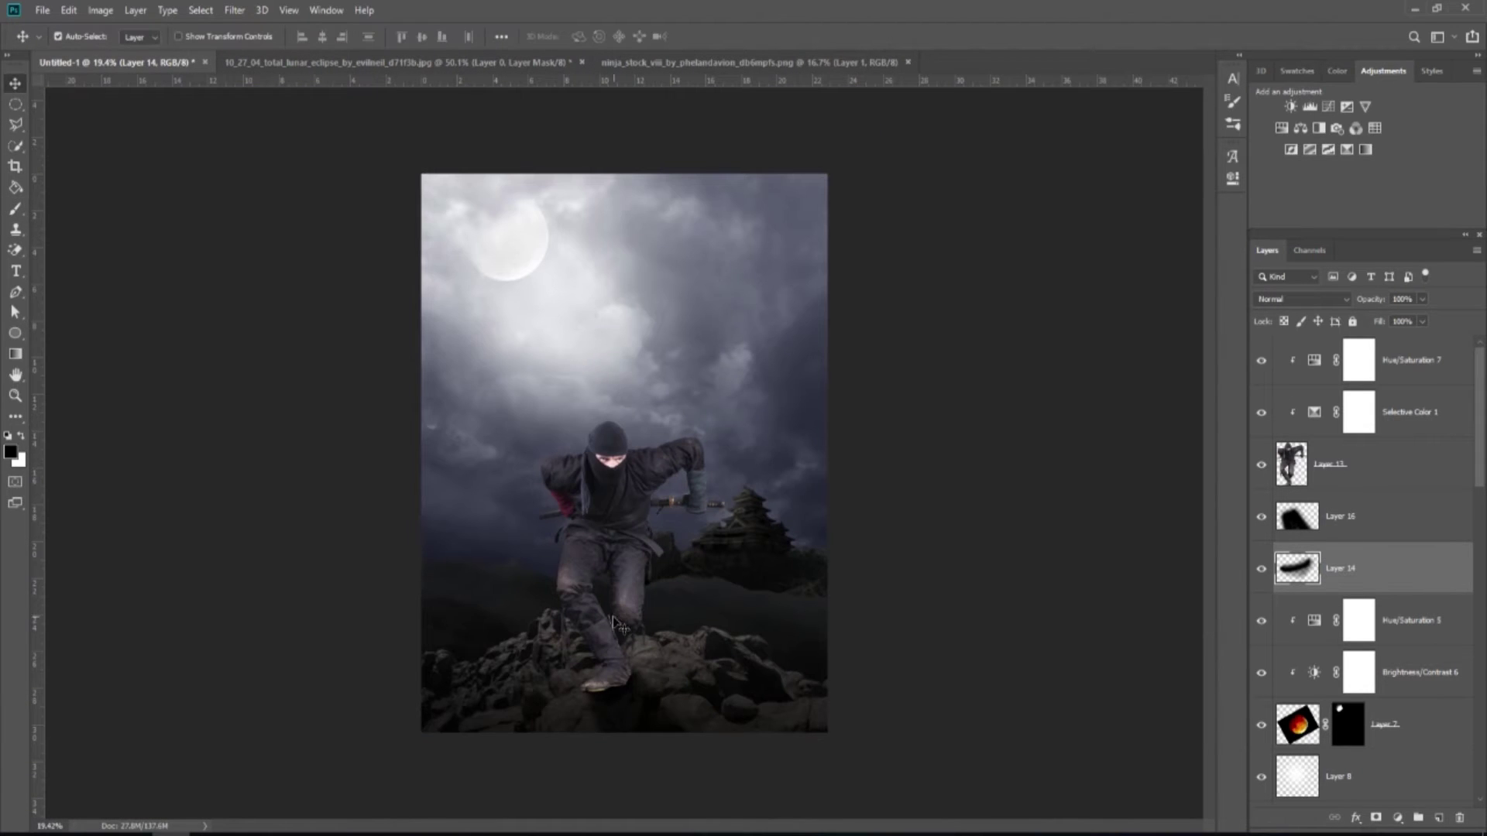
- Add a Brightness/Contrast adjustment clipped to the ninja and raise its brightness
left_click(1407, 385)
left_click(1398, 817)
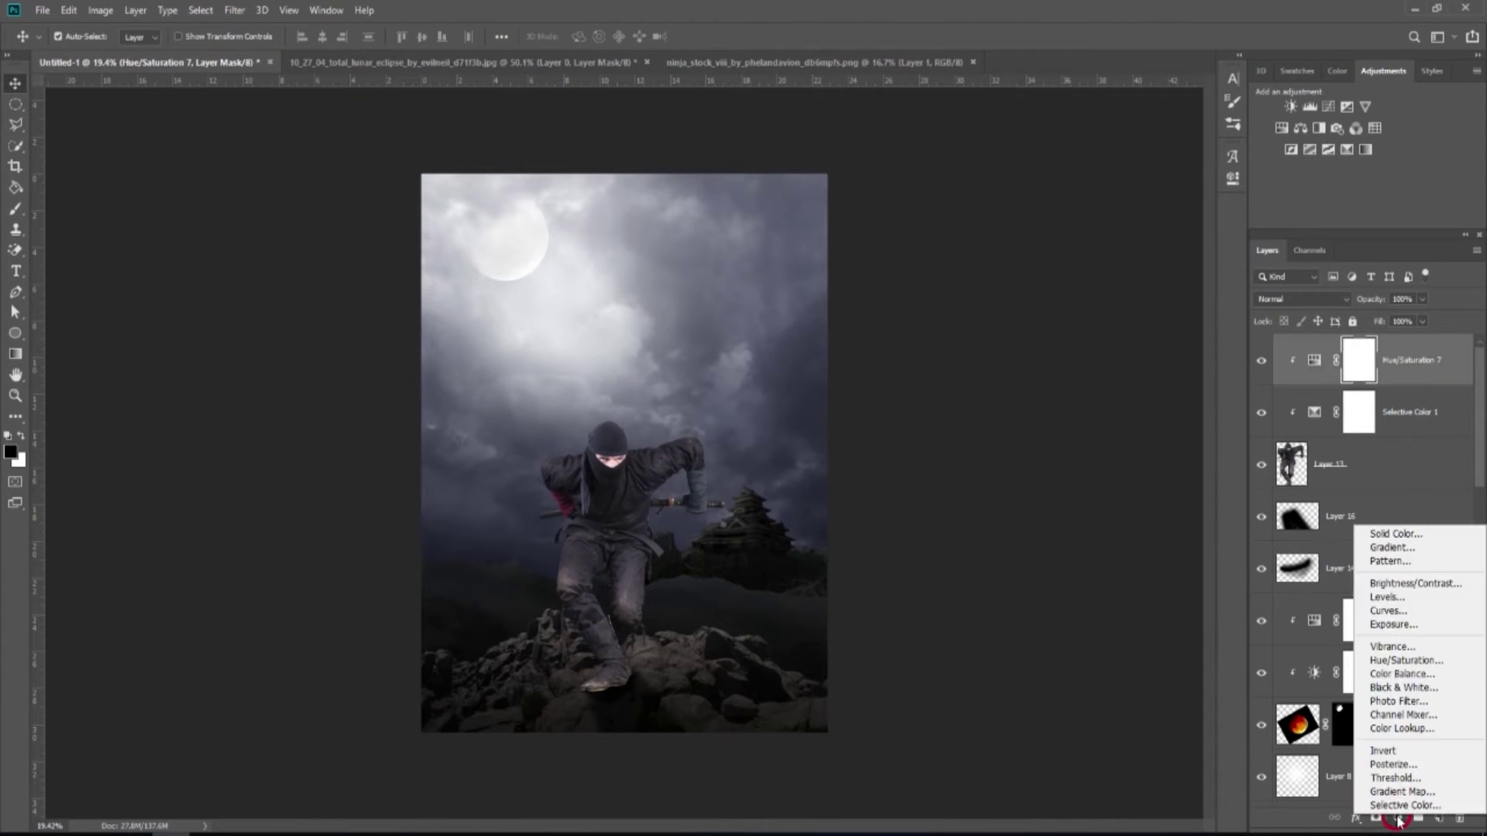
left_click(1391, 592)
left_click(1093, 245)
left_click(1189, 150)
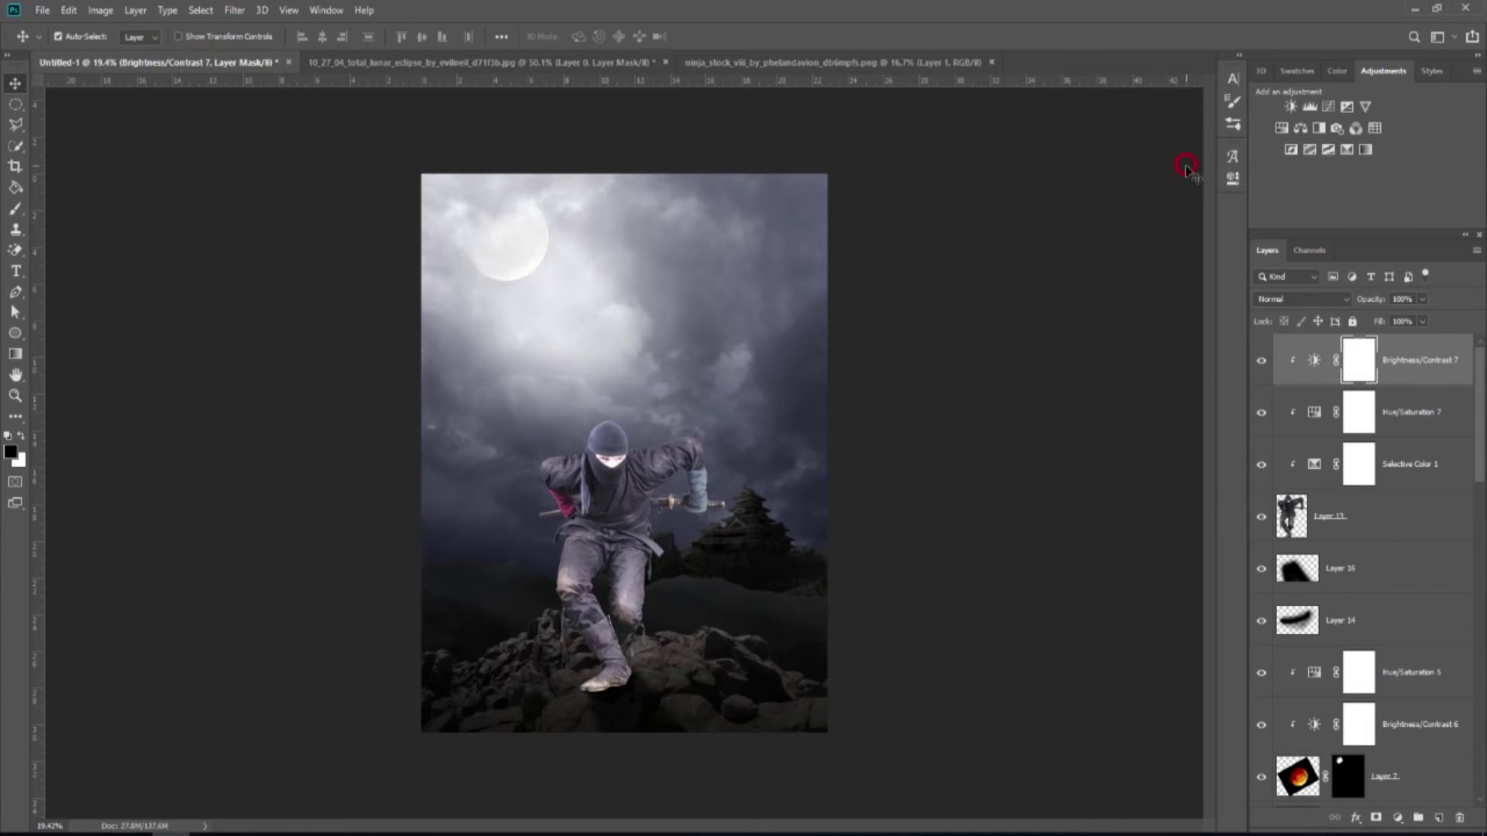
- Invert the brightness adjustment's mask and paint white on it along the ninja's shoulders and raised arm
key("ctrl+i")
left_click(21, 437)
key("b")
scroll(600, 501, "up", 12)
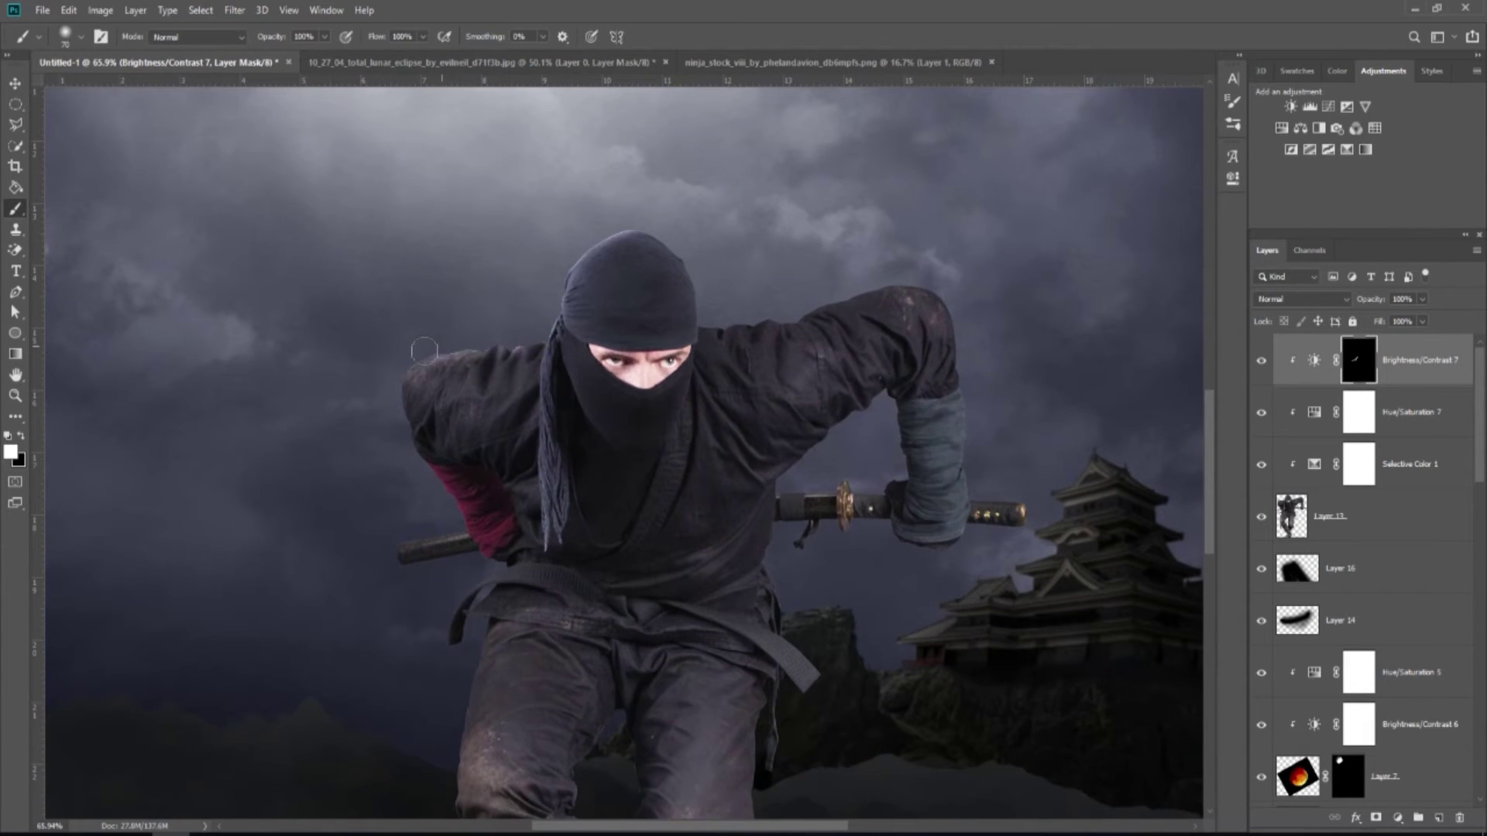
left_click_drag(424, 351, 399, 361)
left_click_drag(899, 300, 706, 338)
- Extend the mask's white highlights over the ninja's shoulder edge and hood, enlarging the brush for the hood
scroll(372, 325, "down", 3)
left_click_drag(358, 325, 338, 332)
key("bracketright")
key("bracketright")
key("bracketright")
key("bracketright")
mouse_move(534, 262)
left_mouse_down()
mouse_move(483, 271)
mouse_move(482, 294)
left_mouse_up()
scroll(339, 318, "down", 3)
scroll(376, 377, "up", 3)
- Paint finer white highlights on the mask along the ninja's clothing folds and legs with a smaller brush
key("bracketleft")
key("bracketleft")
key("bracketleft")
key("bracketleft")
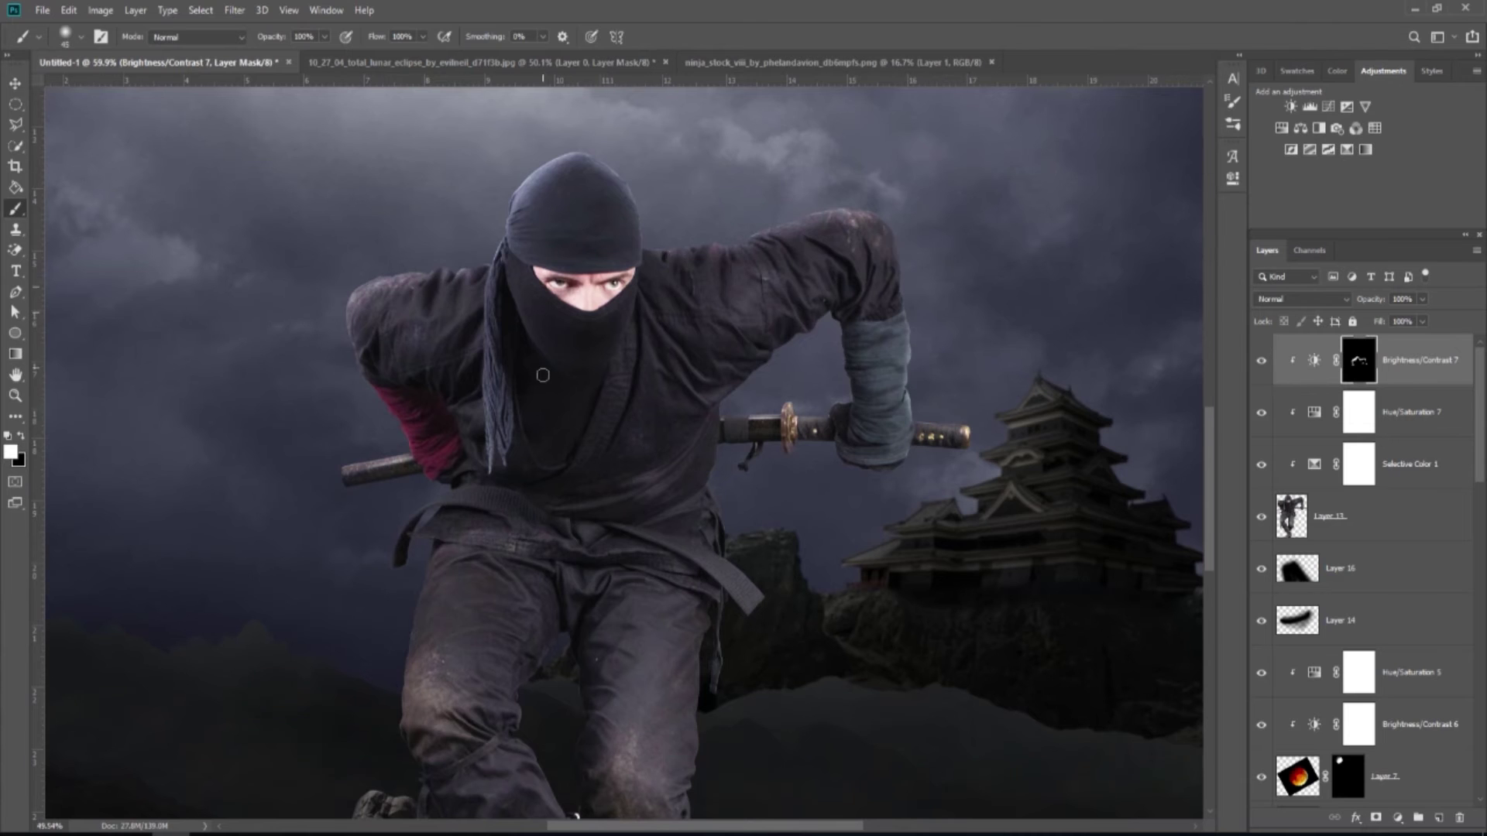
scroll(543, 375, "up", 1)
scroll(888, 281, "up", 1)
scroll(784, 367, "down", 3)
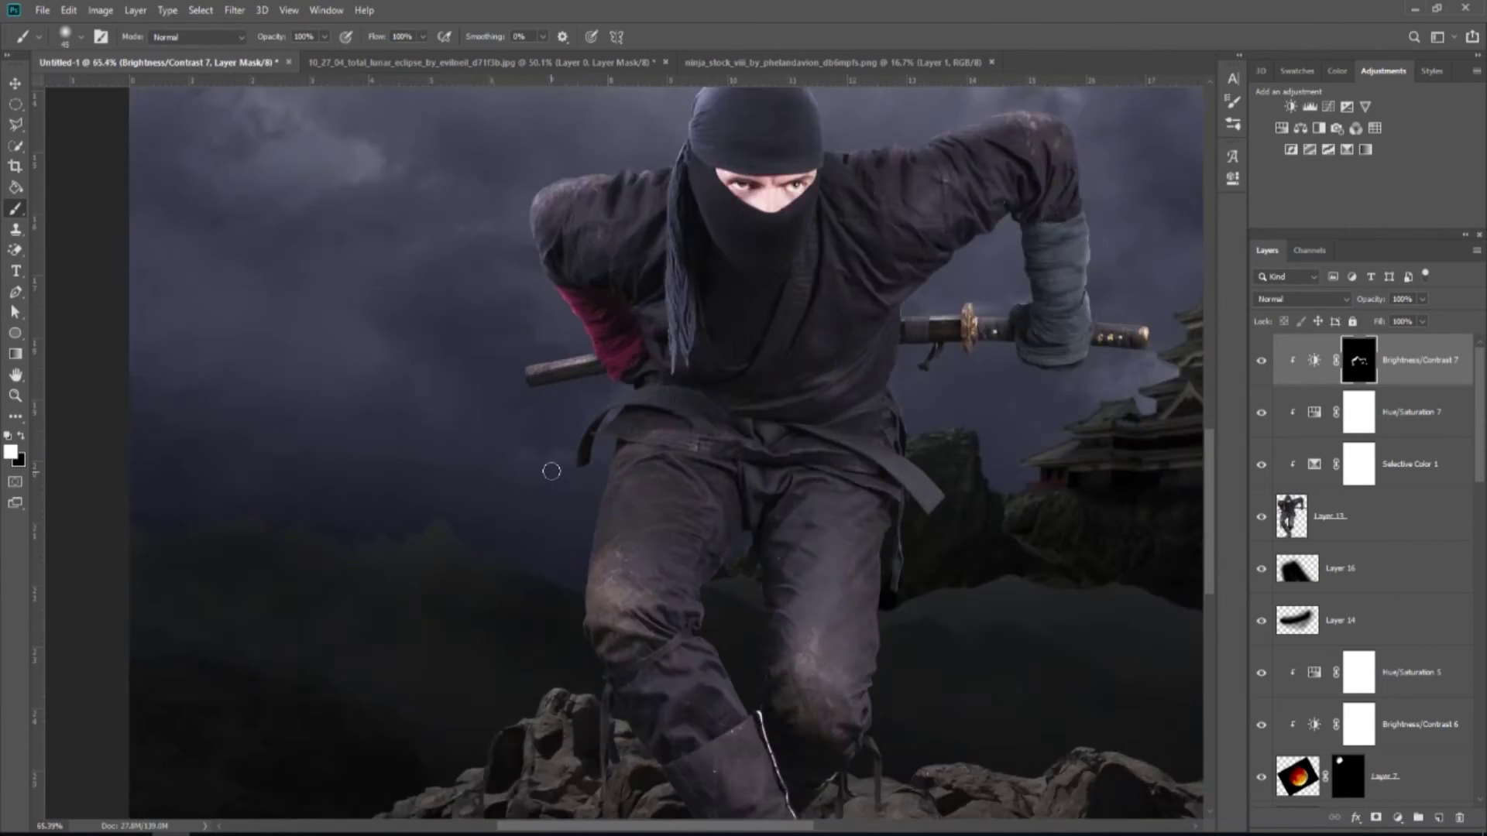
scroll(551, 465, "up", 5)
scroll(561, 493, "down", 4)
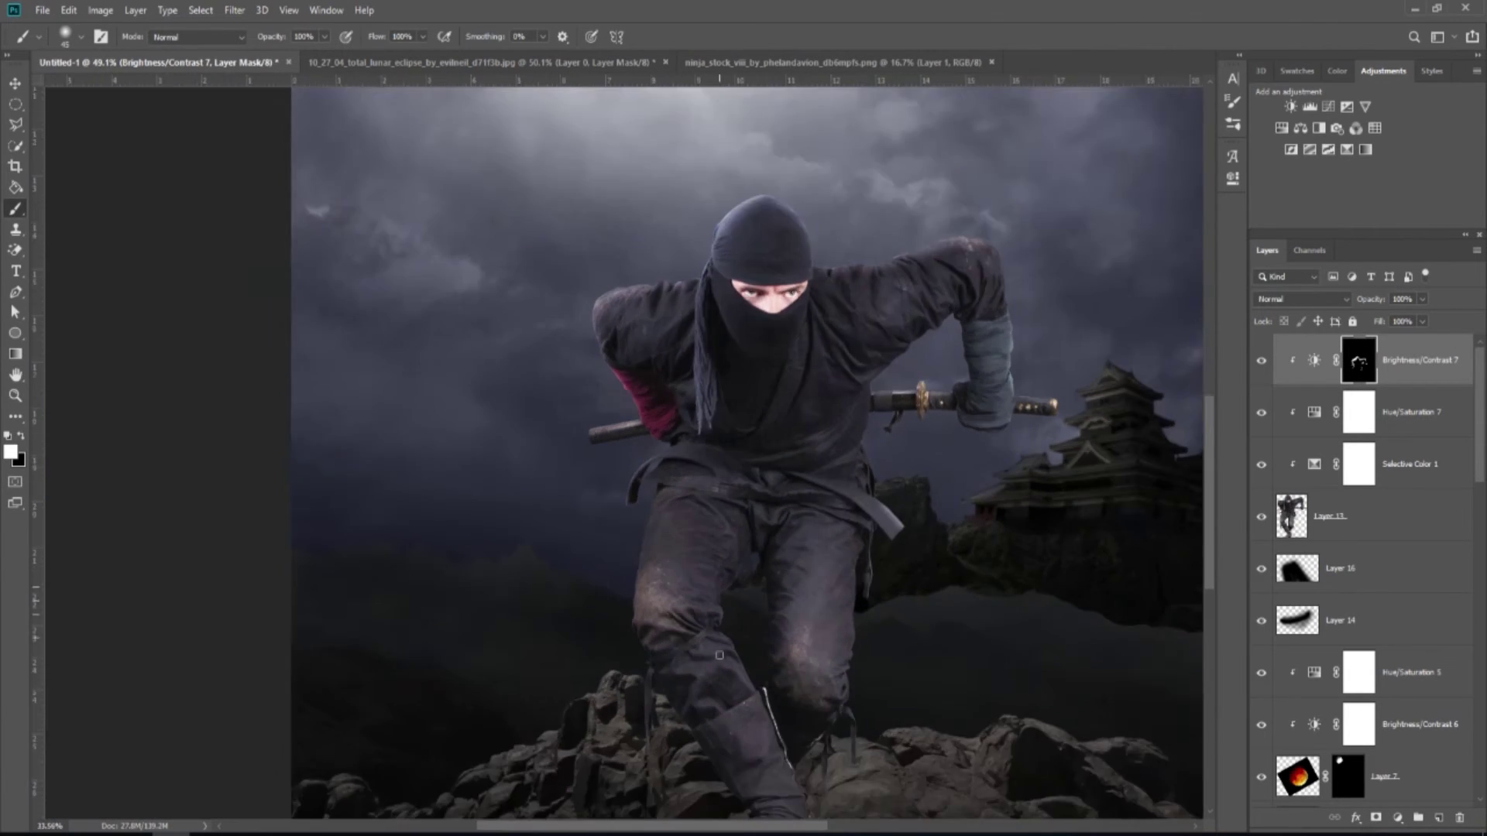
scroll(649, 132, "up", 6)
scroll(596, 378, "down", 4)
scroll(876, 421, "up", 3)
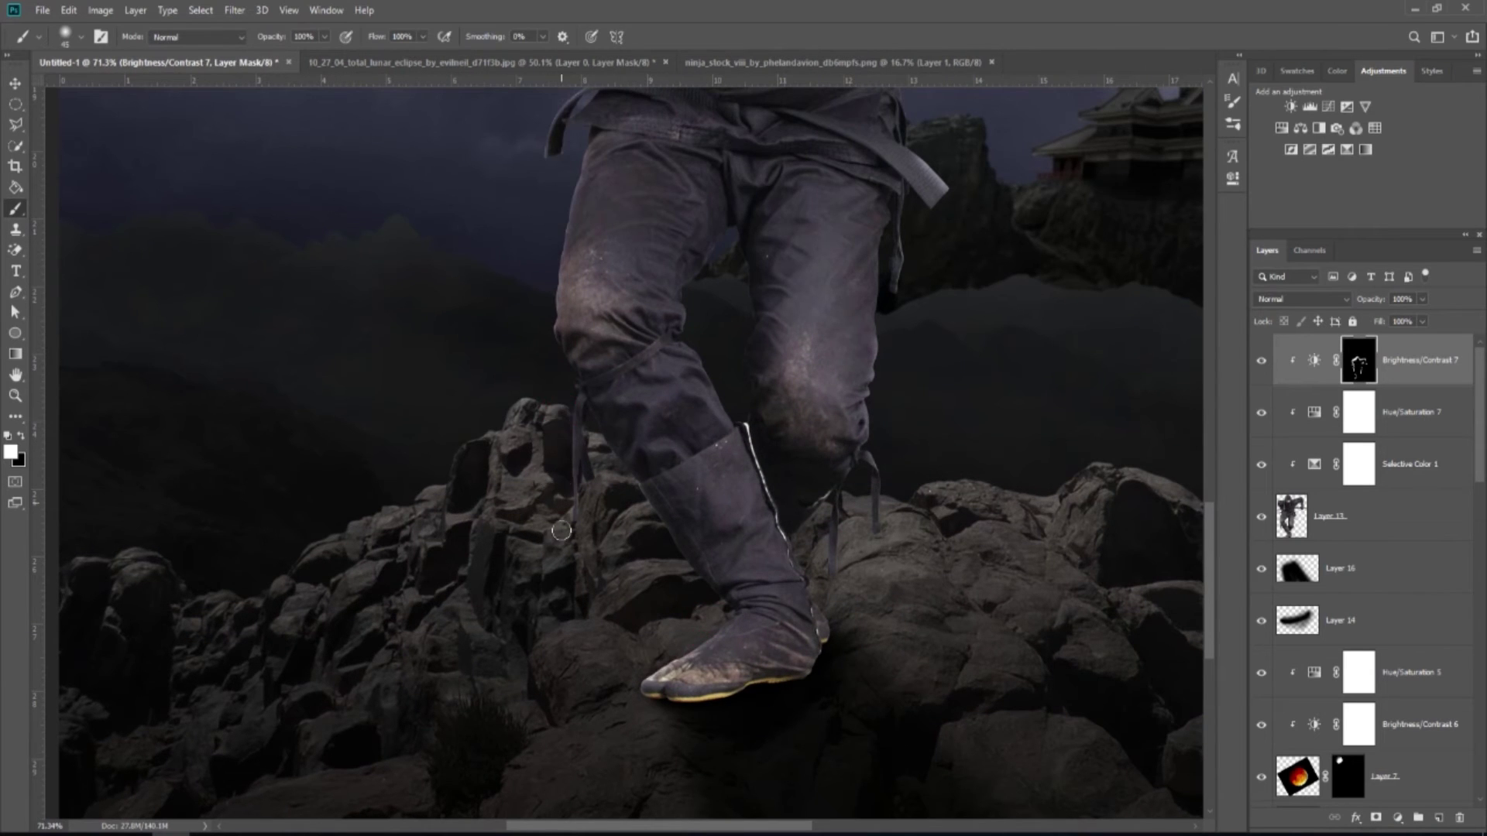
scroll(562, 531, "down", 5)
left_click(15, 83)
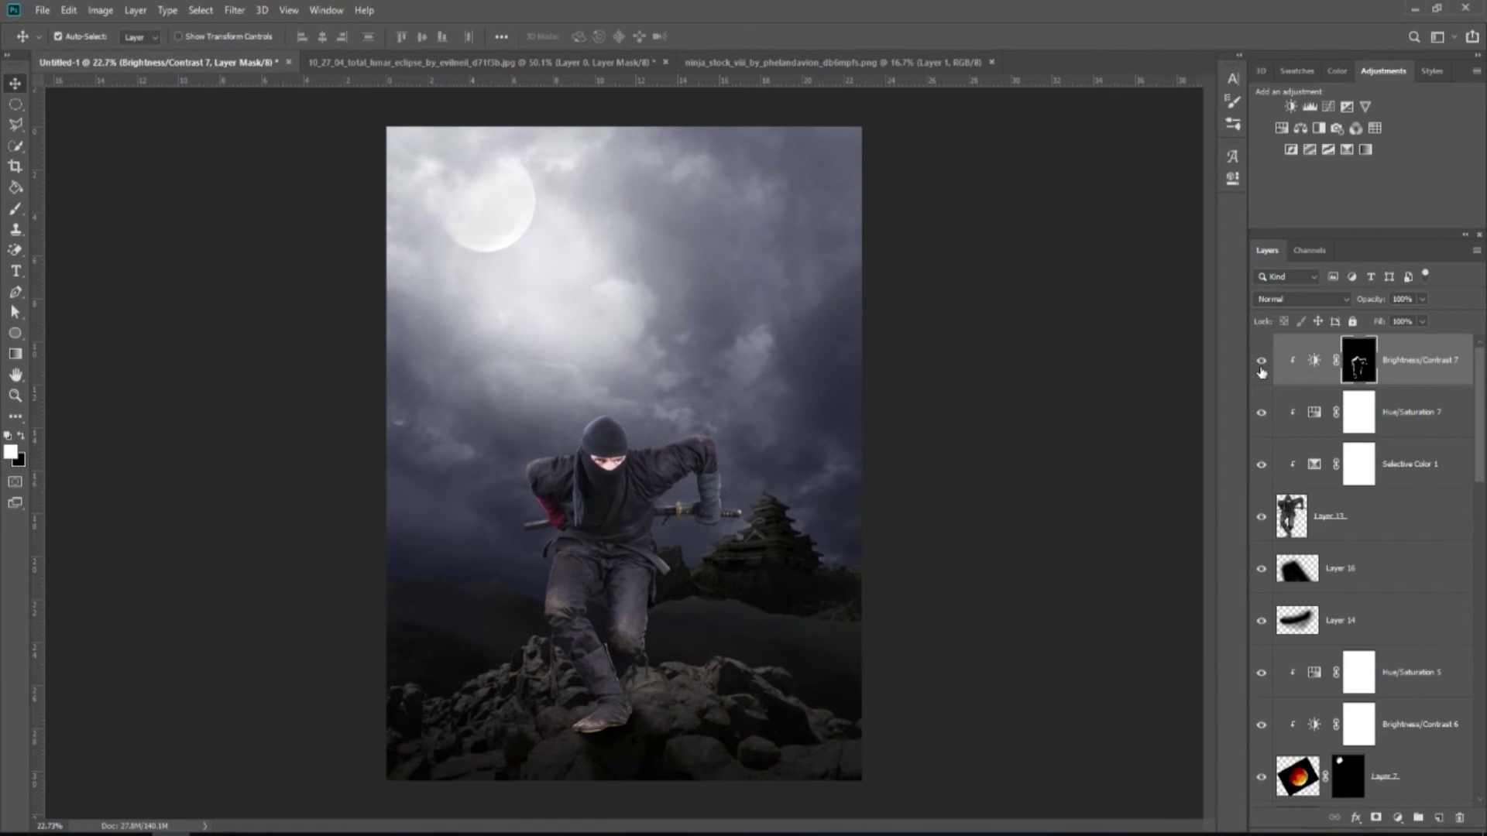
- Add a gray-filled layer clipped to the ninja and set it to the Overlay blend mode
left_click(1438, 820)
right_click(1381, 361)
left_click(1261, 464)
left_click(70, 11)
left_click(89, 264)
left_click(746, 395)
left_click(1321, 300)
left_click(1286, 472)
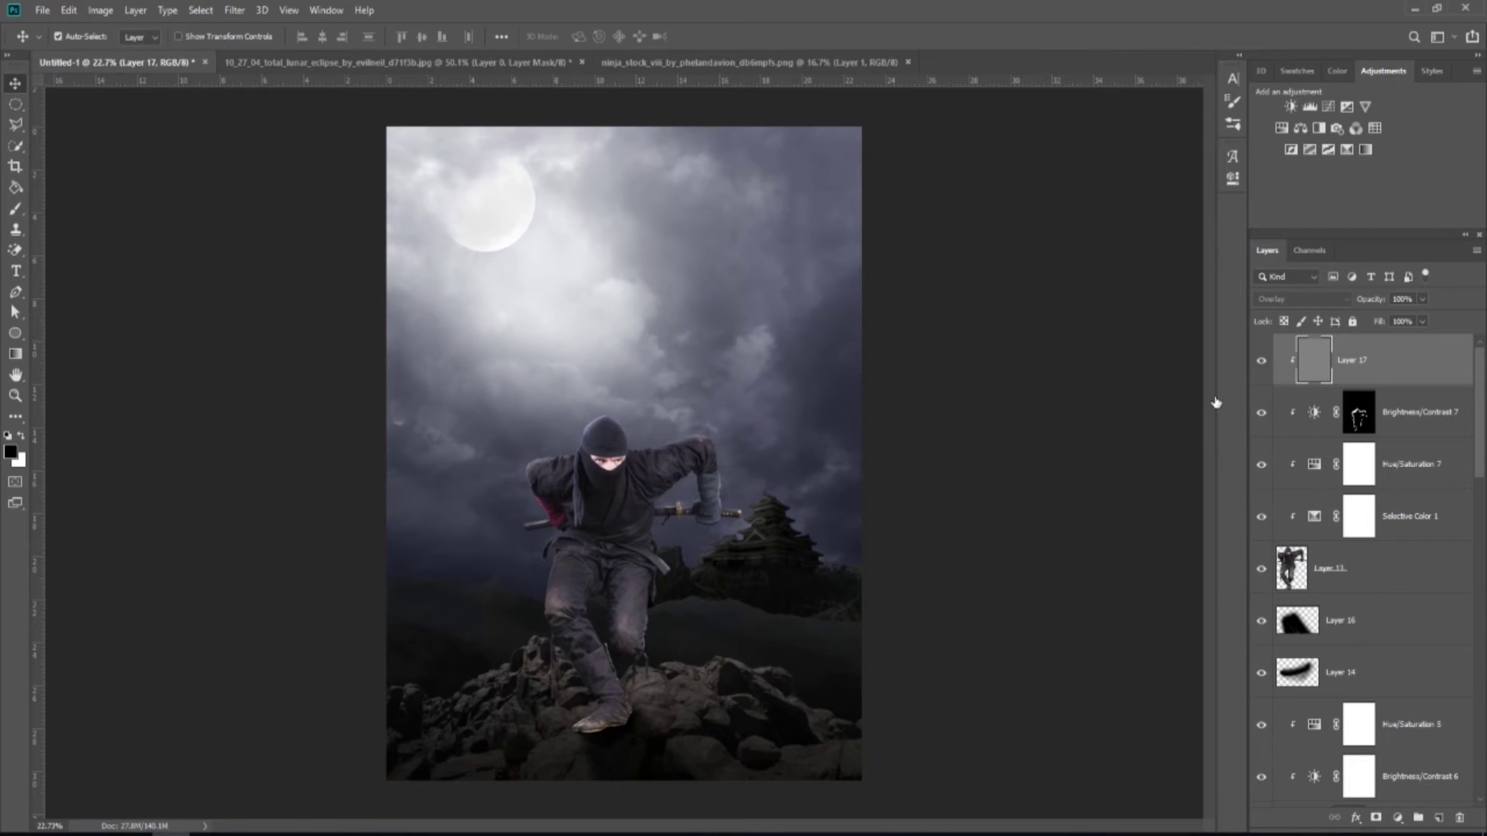
- Burn shadows into the ninja's legs and clothing on the gray overlay layer, using the Burn tool on Midtones at 38% exposure
scroll(612, 535, "up", 3)
left_click(14, 417)
left_click(92, 733)
scroll(649, 674, "up", 9)
left_click_drag(303, 60, 297, 61)
mouse_move(584, 461)
left_mouse_down()
mouse_move(697, 725)
mouse_move(610, 776)
mouse_move(702, 745)
mouse_move(682, 690)
mouse_move(712, 539)
left_mouse_up()
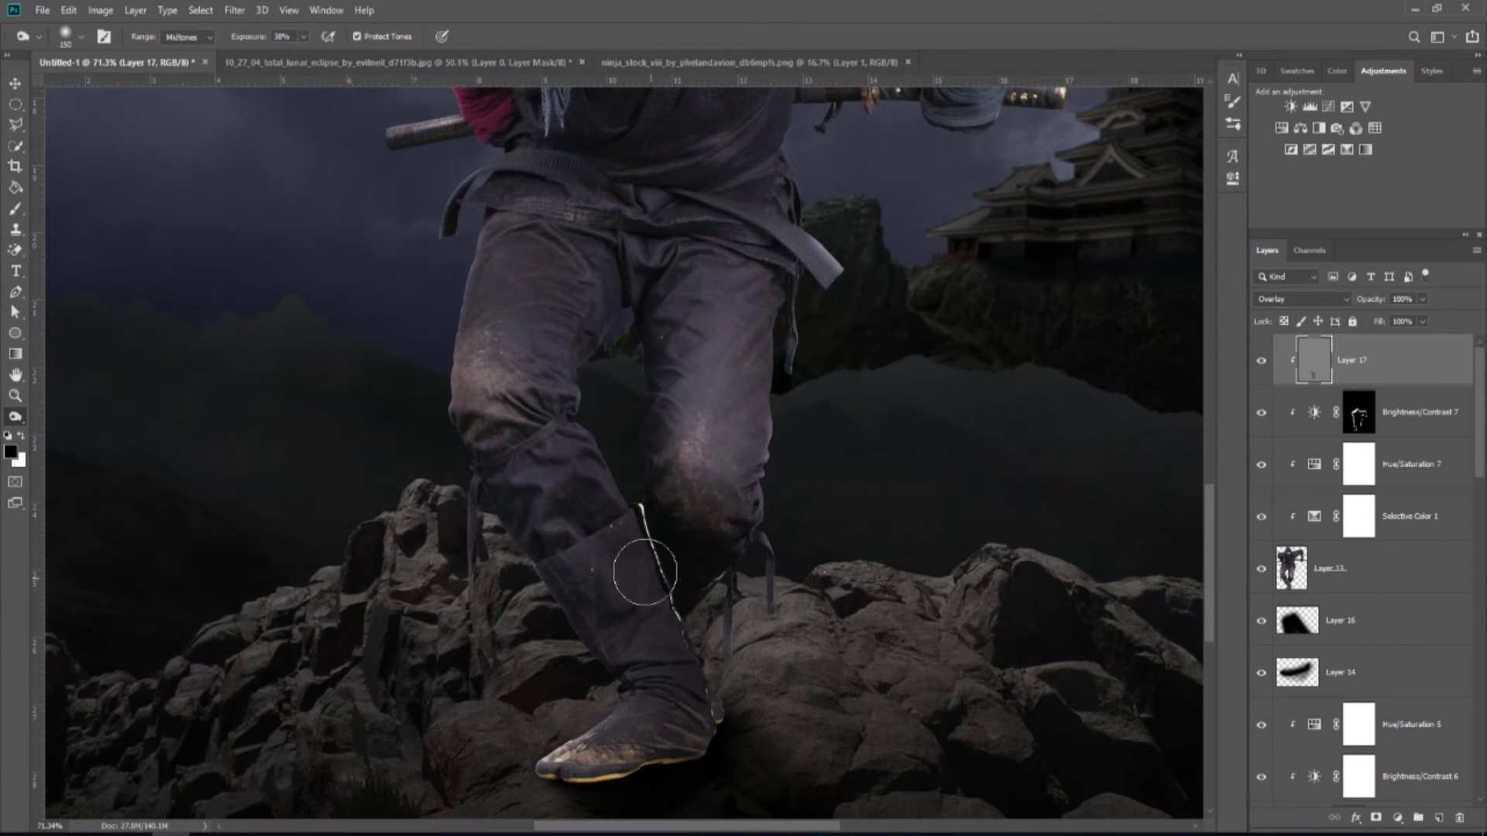
scroll(591, 500, "down", 2)
key("bracketright")
mouse_move(593, 475)
left_mouse_down()
mouse_move(588, 358)
mouse_move(630, 475)
left_mouse_up()
mouse_move(676, 256)
left_mouse_down()
mouse_move(736, 264)
mouse_move(755, 207)
mouse_move(859, 325)
left_mouse_up()
key("bracketleft")
key("bracketleft")
key("bracketleft")
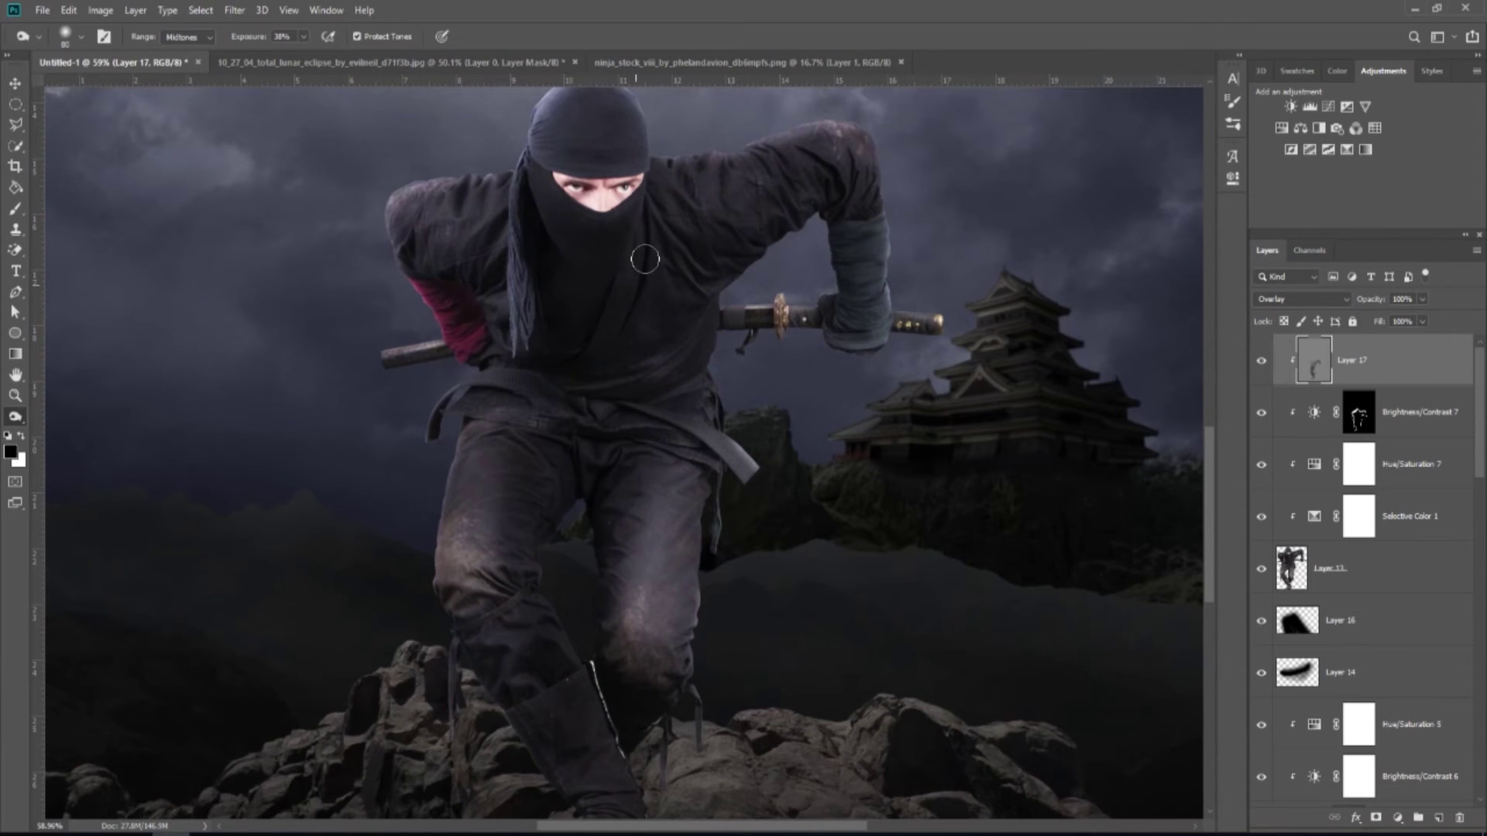
- Deepen the shadows around the ninja's belt, waist and thighs with a larger Burn brush, and compare with the overlay layer hidden
scroll(622, 142, "down", 3)
scroll(567, 142, "down", 3)
scroll(530, 207, "up", 5)
key("bracketleft")
key("bracketleft")
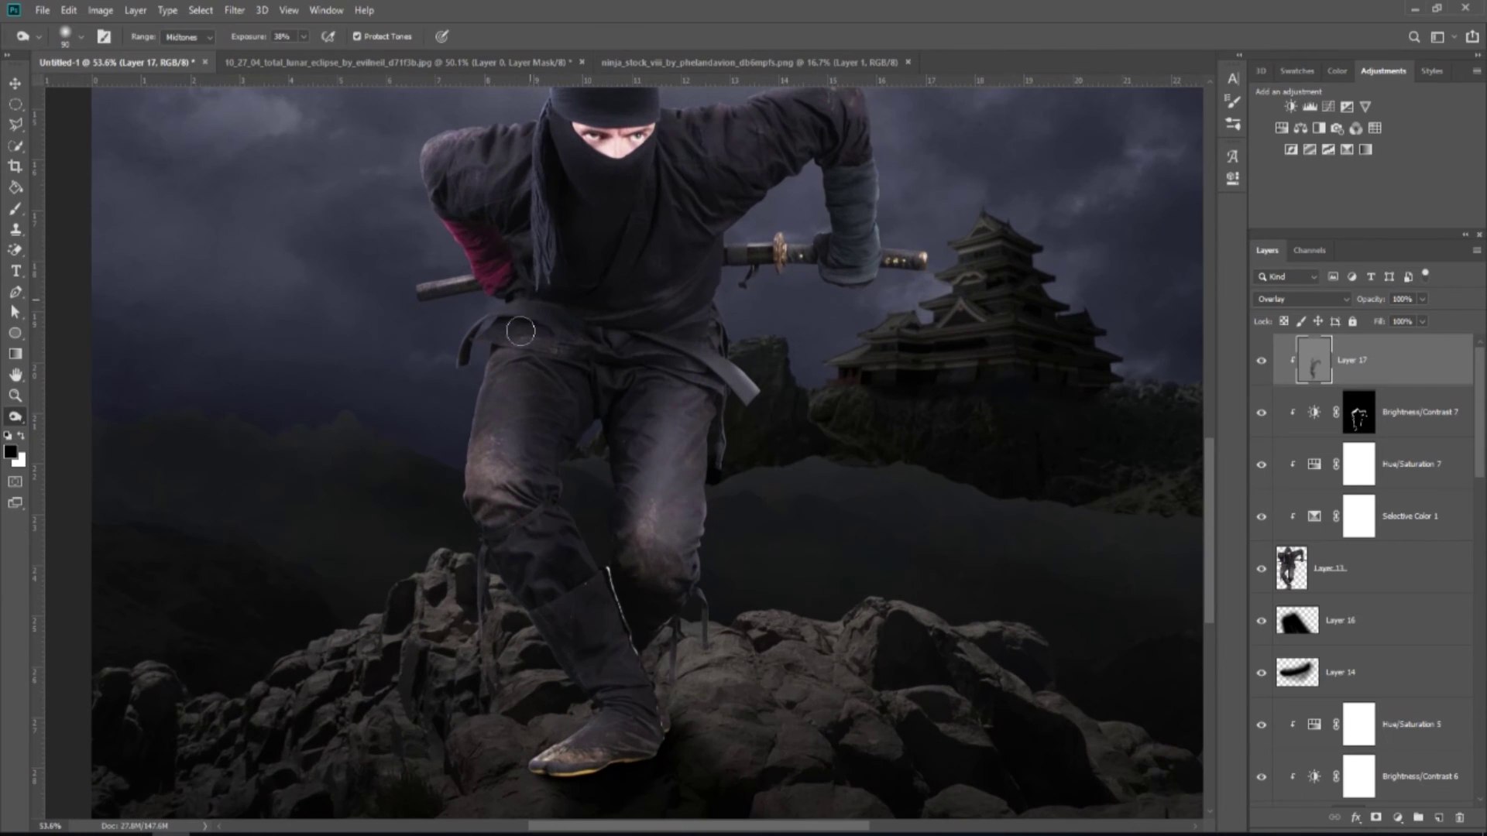
key("bracketright")
key("bracketright")
key("bracketright")
key("bracketright")
left_click_drag(521, 557, 515, 347)
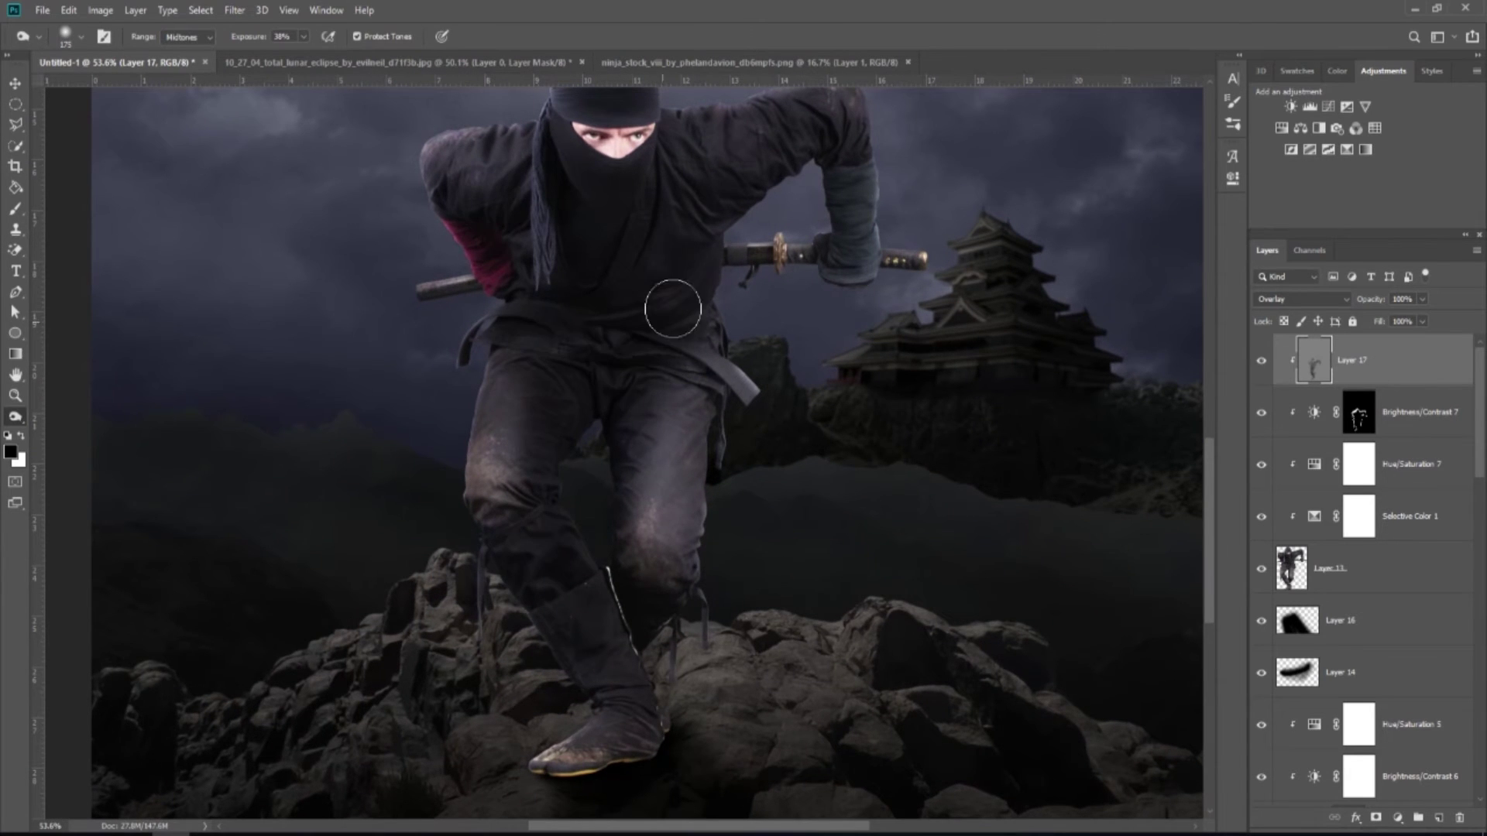
left_click_drag(671, 314, 688, 435)
scroll(662, 440, "down", 5)
scroll(644, 621, "down", 3)
left_click(1262, 361)
left_click(1262, 361)
- Brighten the edges of the ninja's hood and raised arm with the Dodge tool on Midtones at 47% exposure
scroll(592, 681, "up", 3)
scroll(597, 677, "down", 1)
right_click(15, 417)
left_click(82, 720)
scroll(601, 337, "up", 5)
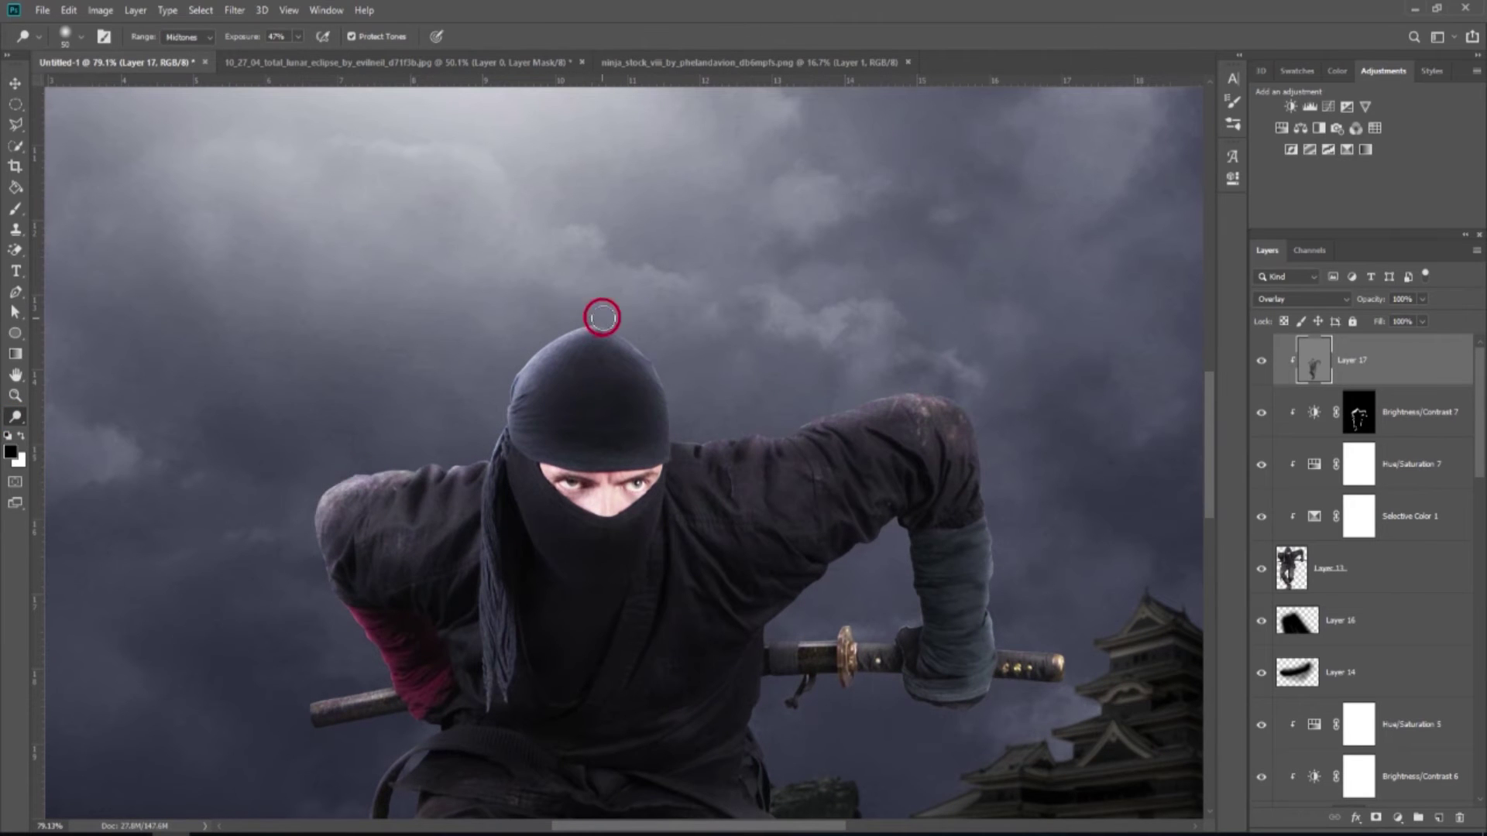
mouse_move(808, 420)
left_mouse_down()
mouse_move(969, 411)
mouse_move(854, 418)
left_mouse_up()
scroll(620, 387, "down", 3)
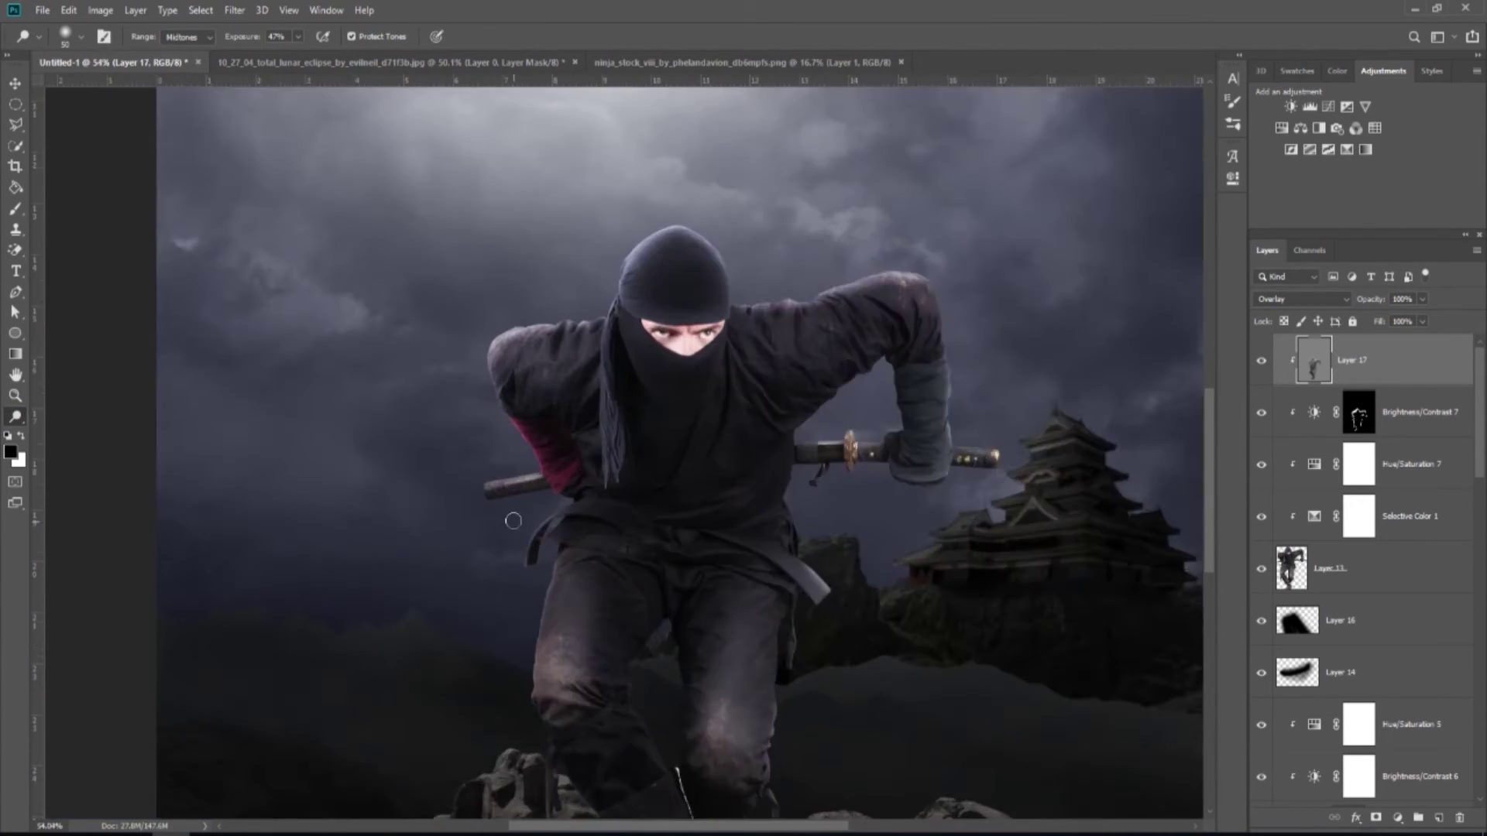
- Dodge highlights along the end of the sword's sheath and the sword handle
scroll(512, 515, "up", 4)
left_click_drag(475, 472, 533, 463)
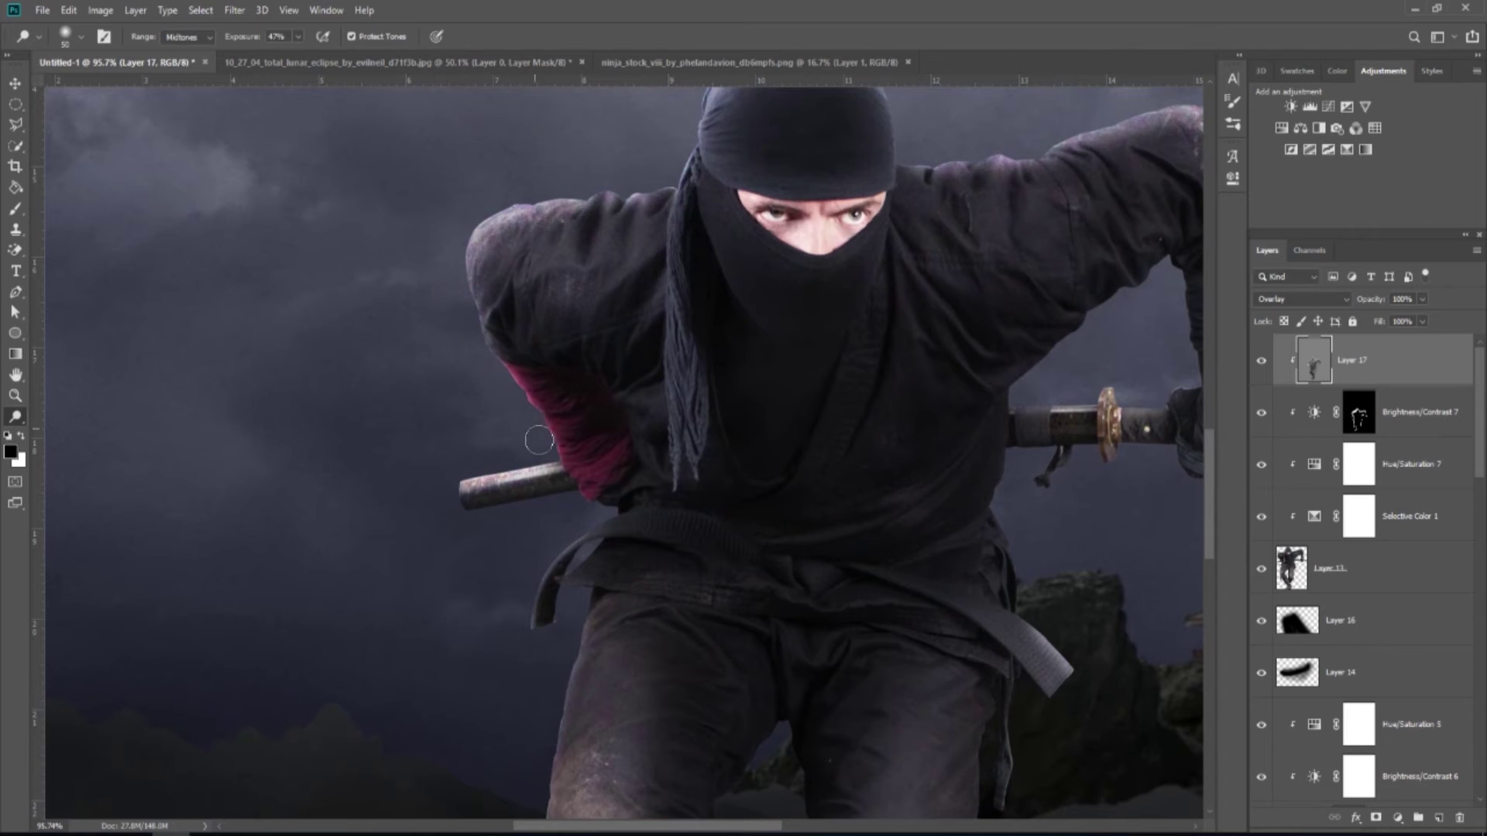
scroll(539, 440, "down", 2)
scroll(817, 388, "up", 2)
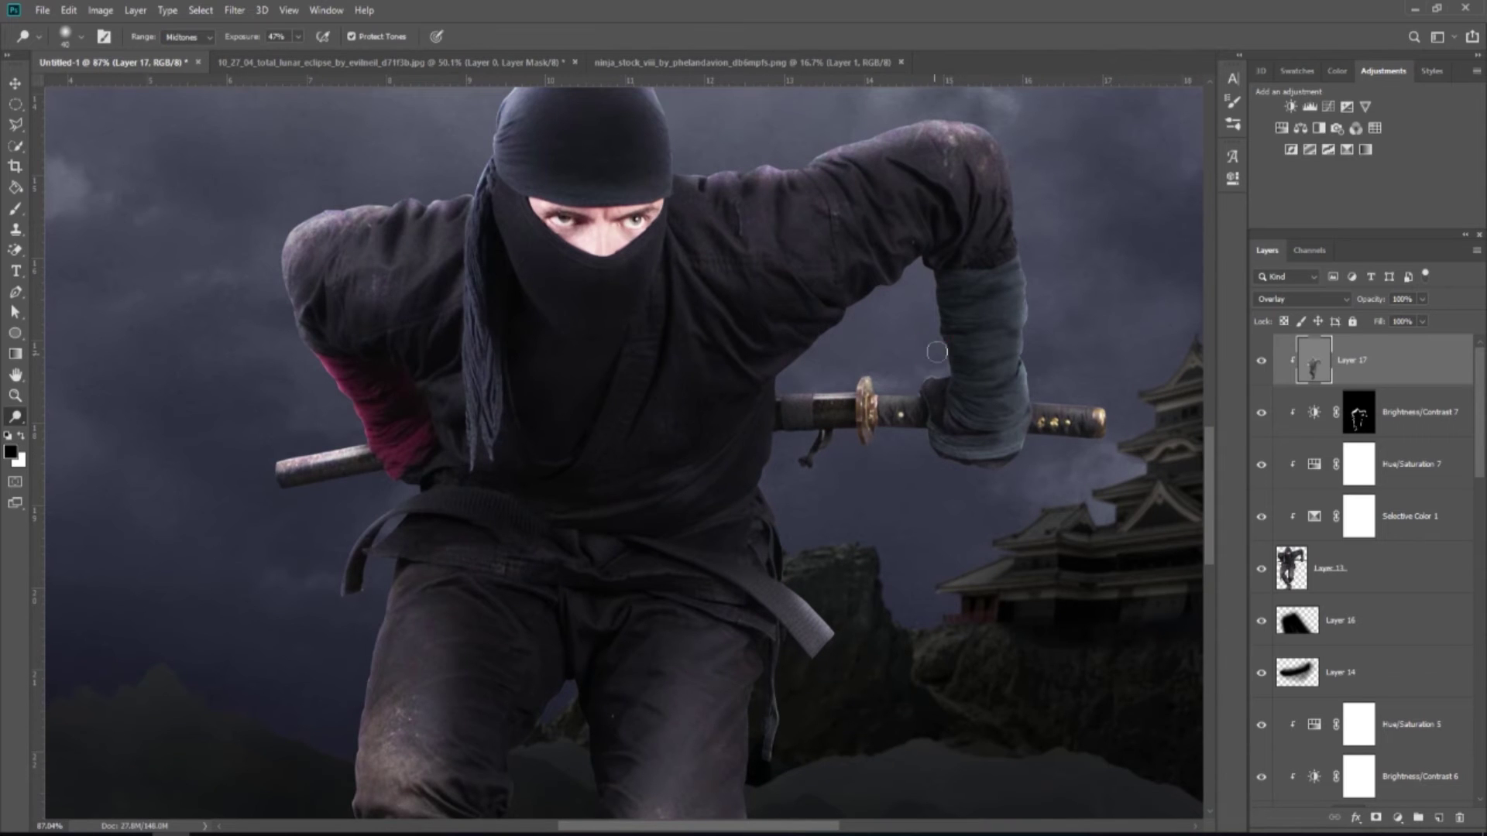
left_click_drag(1039, 403, 1123, 402)
scroll(1084, 402, "down", 4)
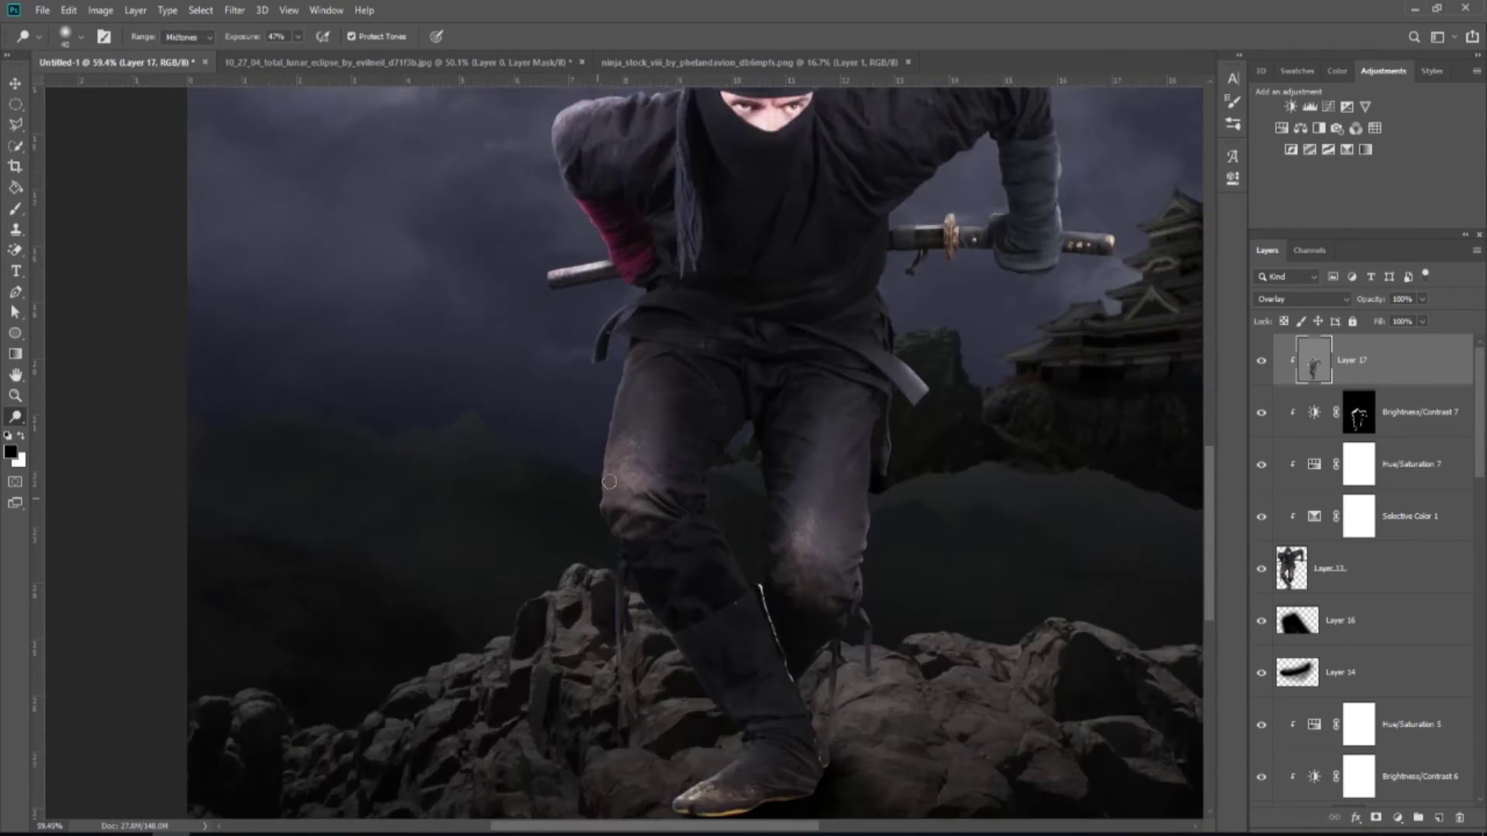
- Dodge the ninja's thigh, knee and foot with a larger brush, and compare the result with the overlay layer hidden
scroll(577, 372, "up", 4)
key("bracketright")
left_click_drag(623, 358, 590, 546)
key("bracketright")
key("bracketright")
scroll(589, 260, "down", 4)
scroll(612, 492, "up", 4)
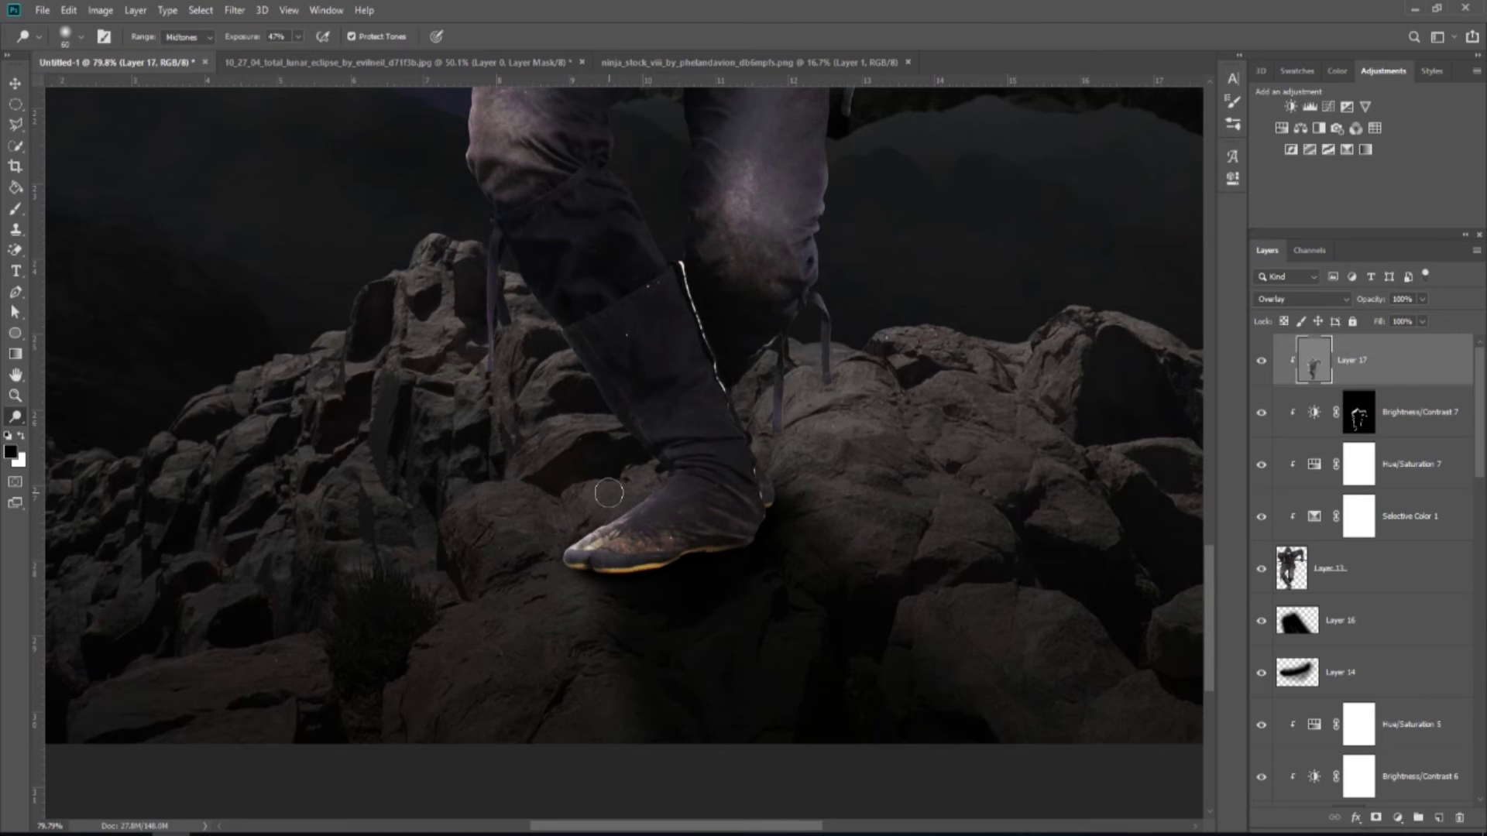
scroll(545, 390, "down", 5)
key("v")
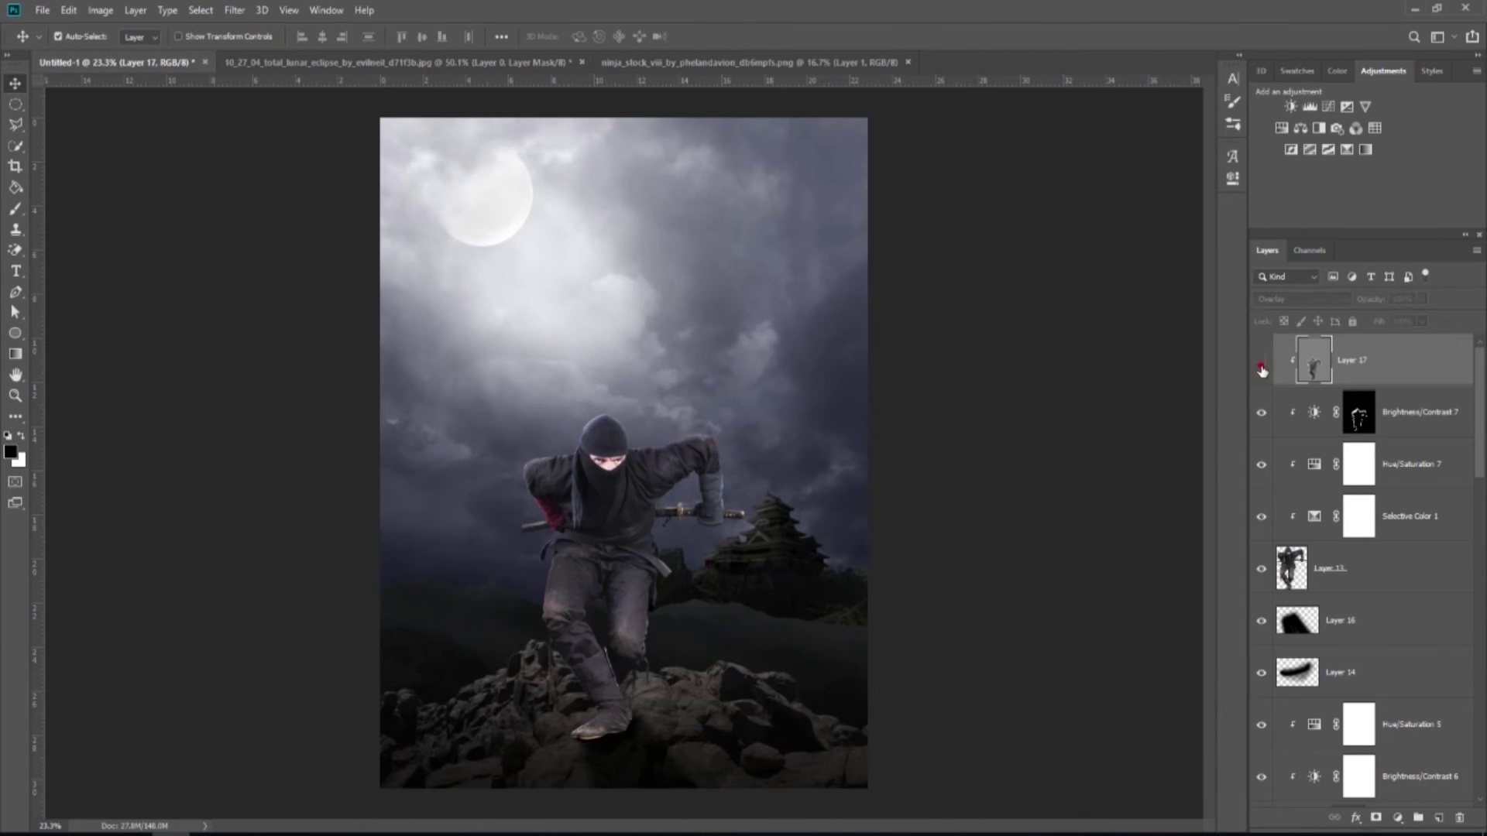
scroll(674, 548, "down", 1)
- Add a Brightness/Contrast adjustment clipped to the rocks above Hue/Saturation 3, with brightness 105 and contrast 24
scroll(1363, 558, "down", 8)
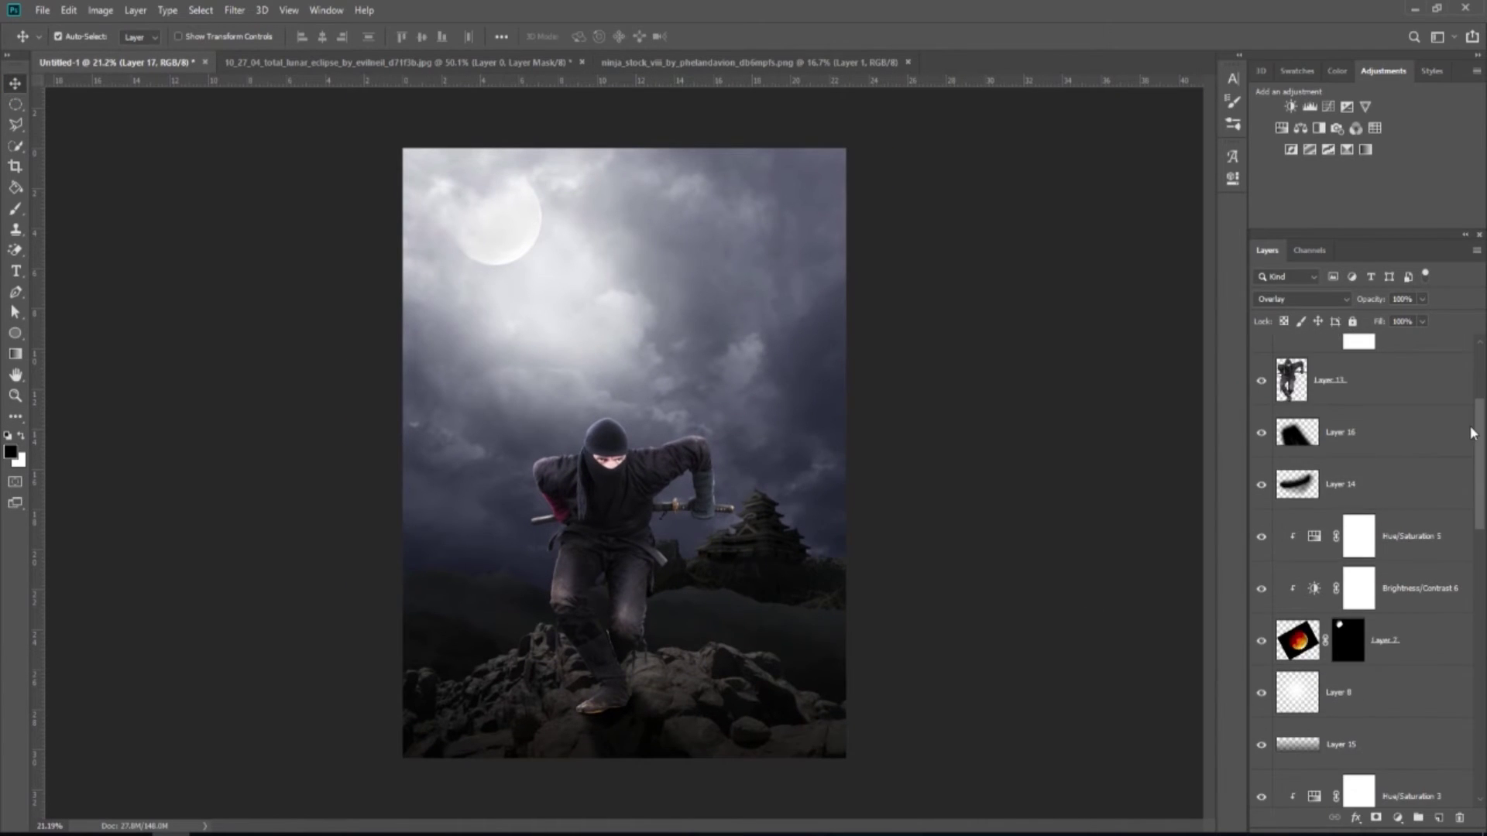
left_click(1398, 564)
left_click(1410, 452)
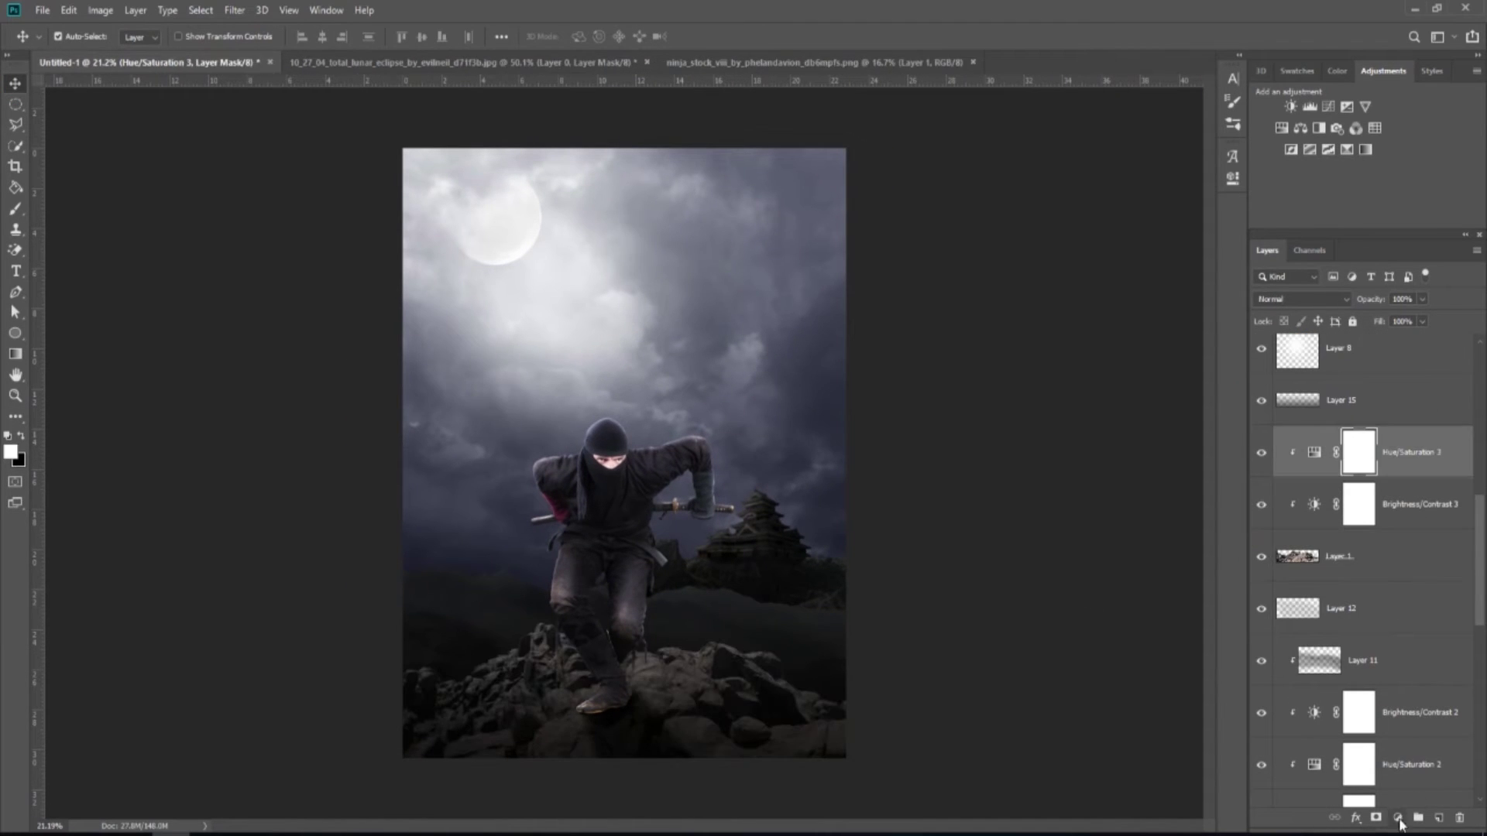
left_click(1398, 821)
left_click(1404, 589)
left_click(1101, 490)
left_click_drag(1093, 248, 1153, 253)
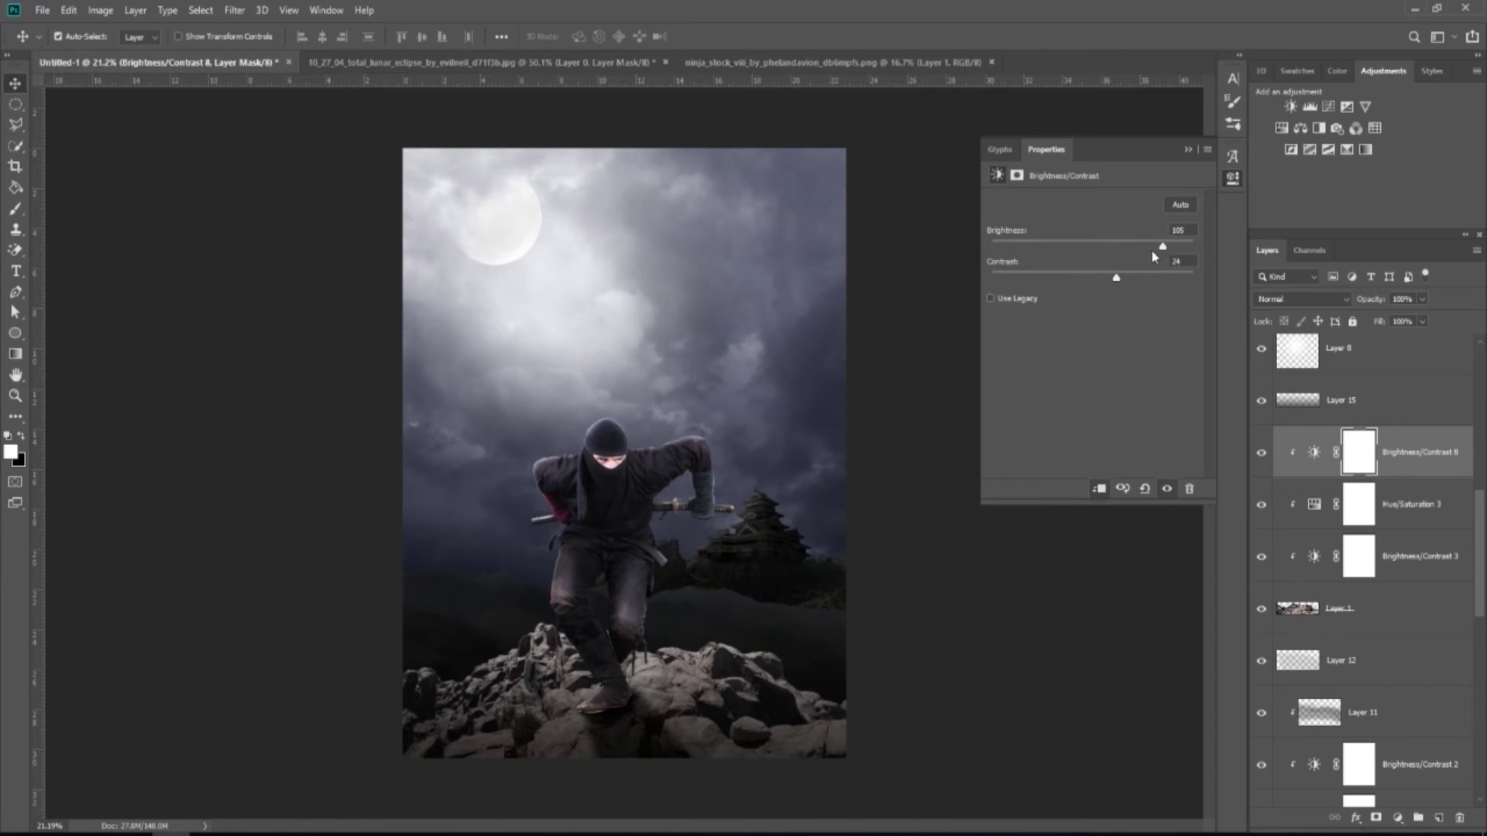
- Invert the rock brightness adjustment's mask and paint white on it along the rocks' upper edges on both sides of the ninja
left_click(1261, 451)
key("b")
key("x")
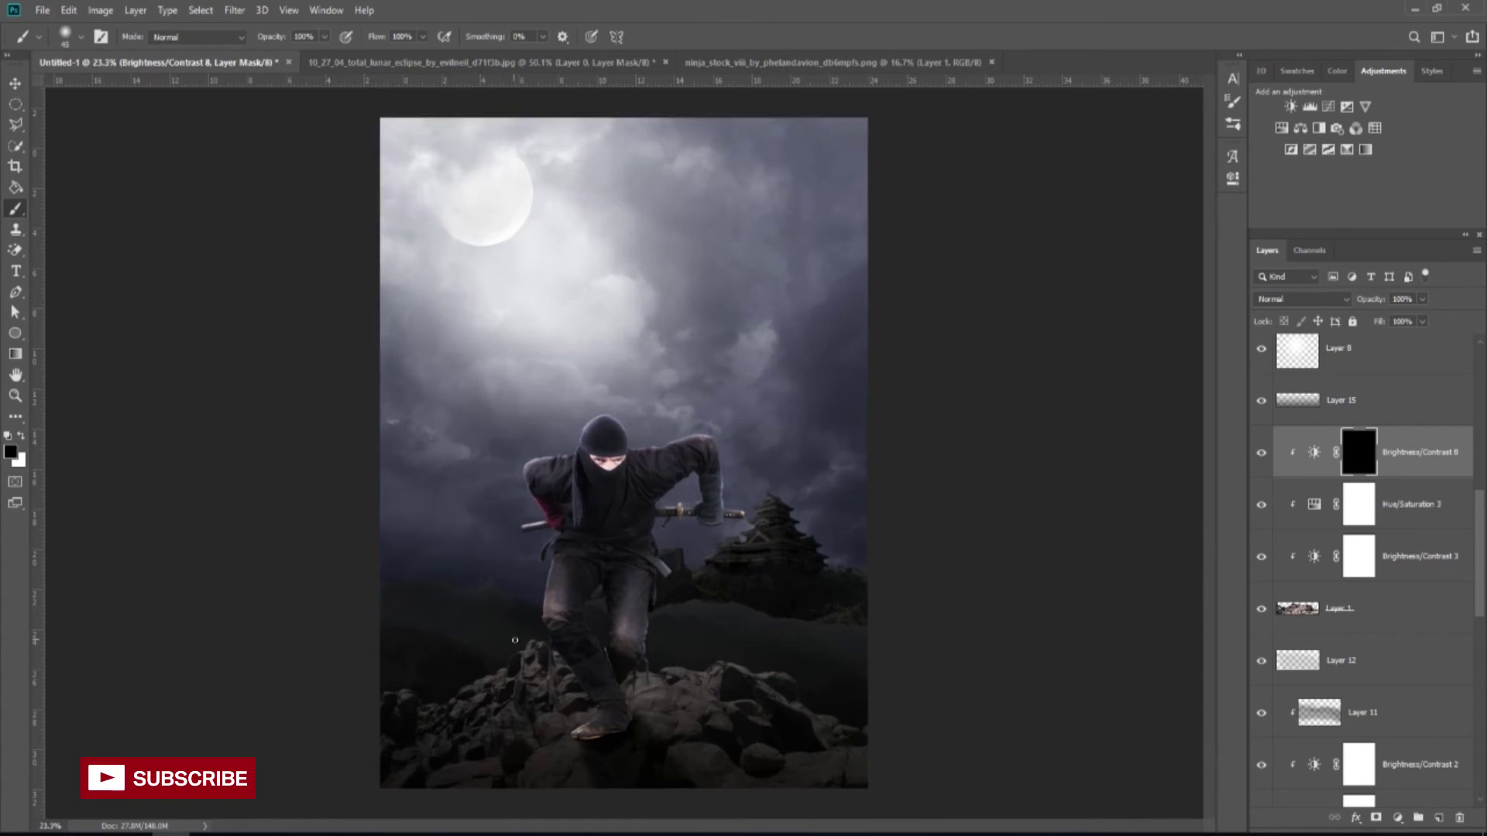
scroll(464, 721, "up", 5)
scroll(700, 440, "up", 1)
key("x")
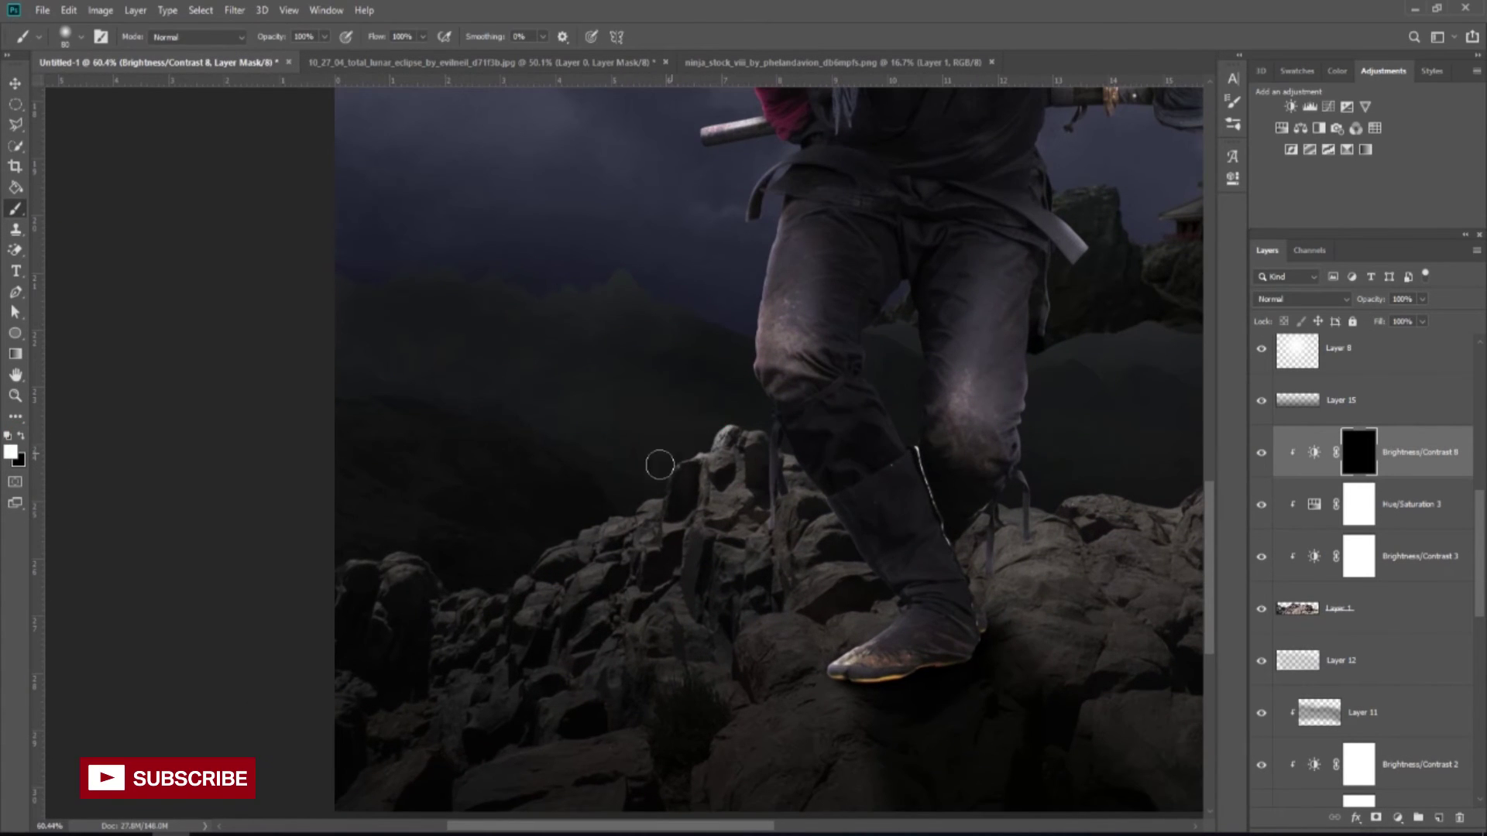
left_click_drag(677, 457, 586, 521)
left_click_drag(779, 478, 440, 513)
key("bracketright")
key("bracketright")
mouse_move(672, 523)
left_mouse_down()
mouse_move(770, 522)
mouse_move(660, 534)
left_mouse_up()
left_click_drag(875, 515, 1013, 532)
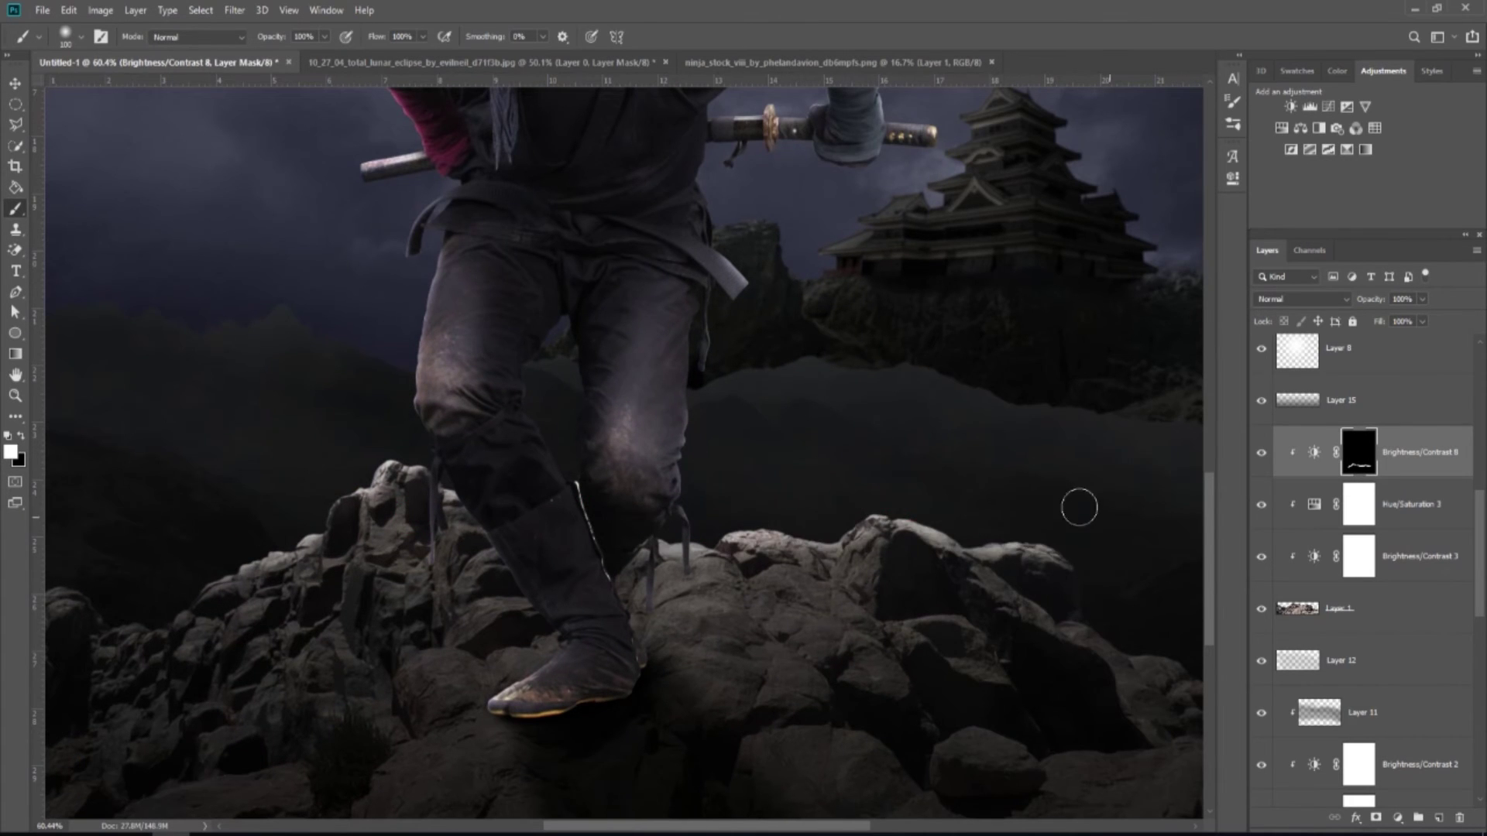
- Lower the brush opacity to 22% and paint soft highlights on the mask over the rock faces with a larger brush
scroll(468, 452, "down", 1)
scroll(766, 515, "down", 5)
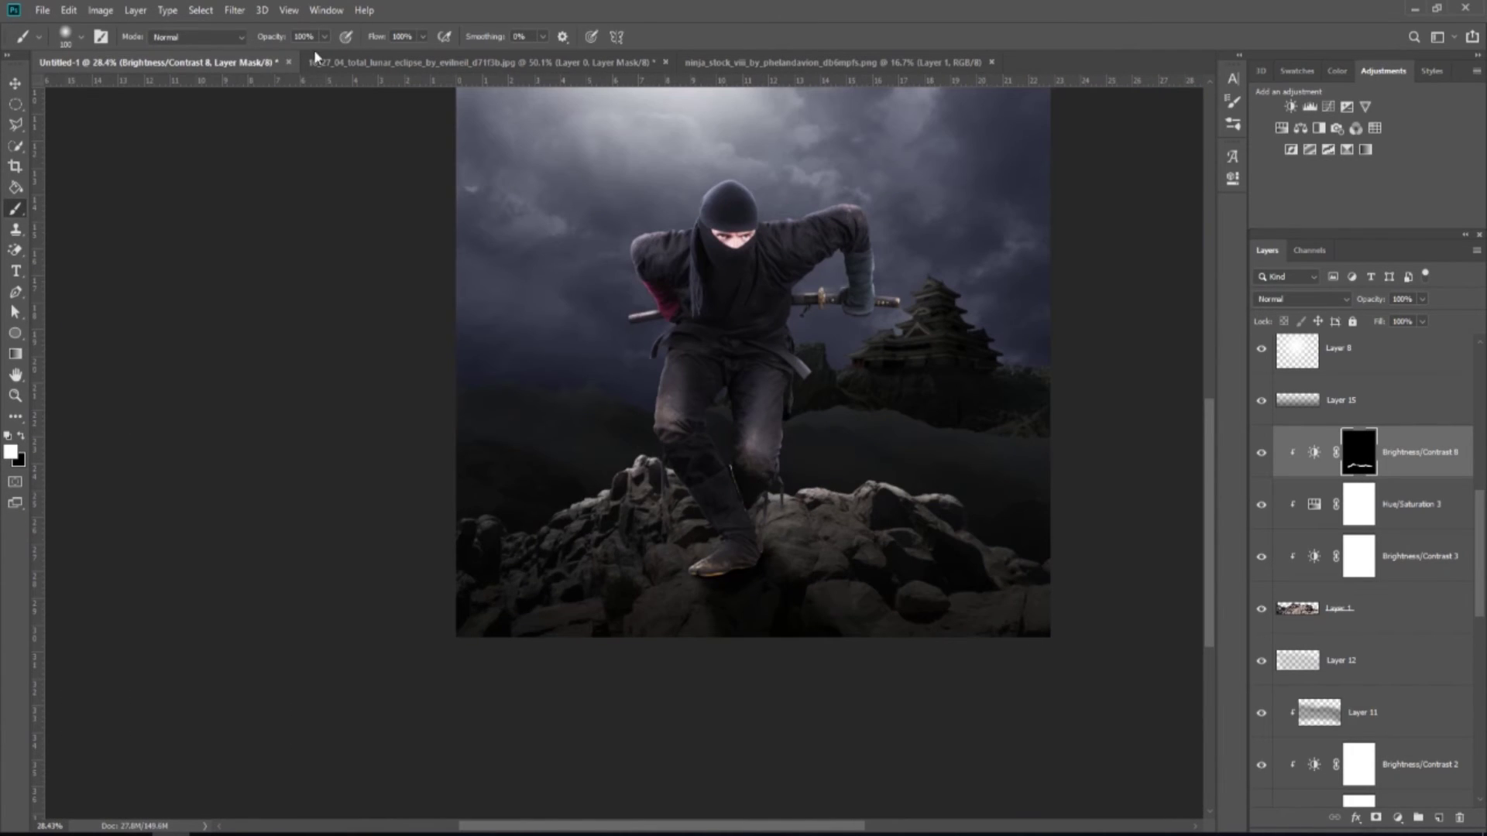
scroll(775, 579, "up", 5)
key("]")
key("]")
key("]")
key("]")
key("]")
key("]")
left_click_drag(847, 488, 803, 482)
key("]")
mouse_move(577, 442)
left_mouse_down()
mouse_move(454, 493)
mouse_move(527, 437)
left_mouse_up()
left_click_drag(824, 426, 859, 418)
key("[")
key("[")
mouse_move(1032, 412)
left_mouse_down()
mouse_move(1082, 445)
mouse_move(945, 437)
left_mouse_up()
- Paint a broad, faint highlight across the whole rock pile on the mask, and compare with the adjustment hidden
scroll(681, 550, "down", 4)
key("]")
key("]")
mouse_move(630, 470)
left_mouse_down()
mouse_move(636, 510)
mouse_move(775, 507)
mouse_move(940, 441)
left_mouse_up()
scroll(604, 537, "down", 3)
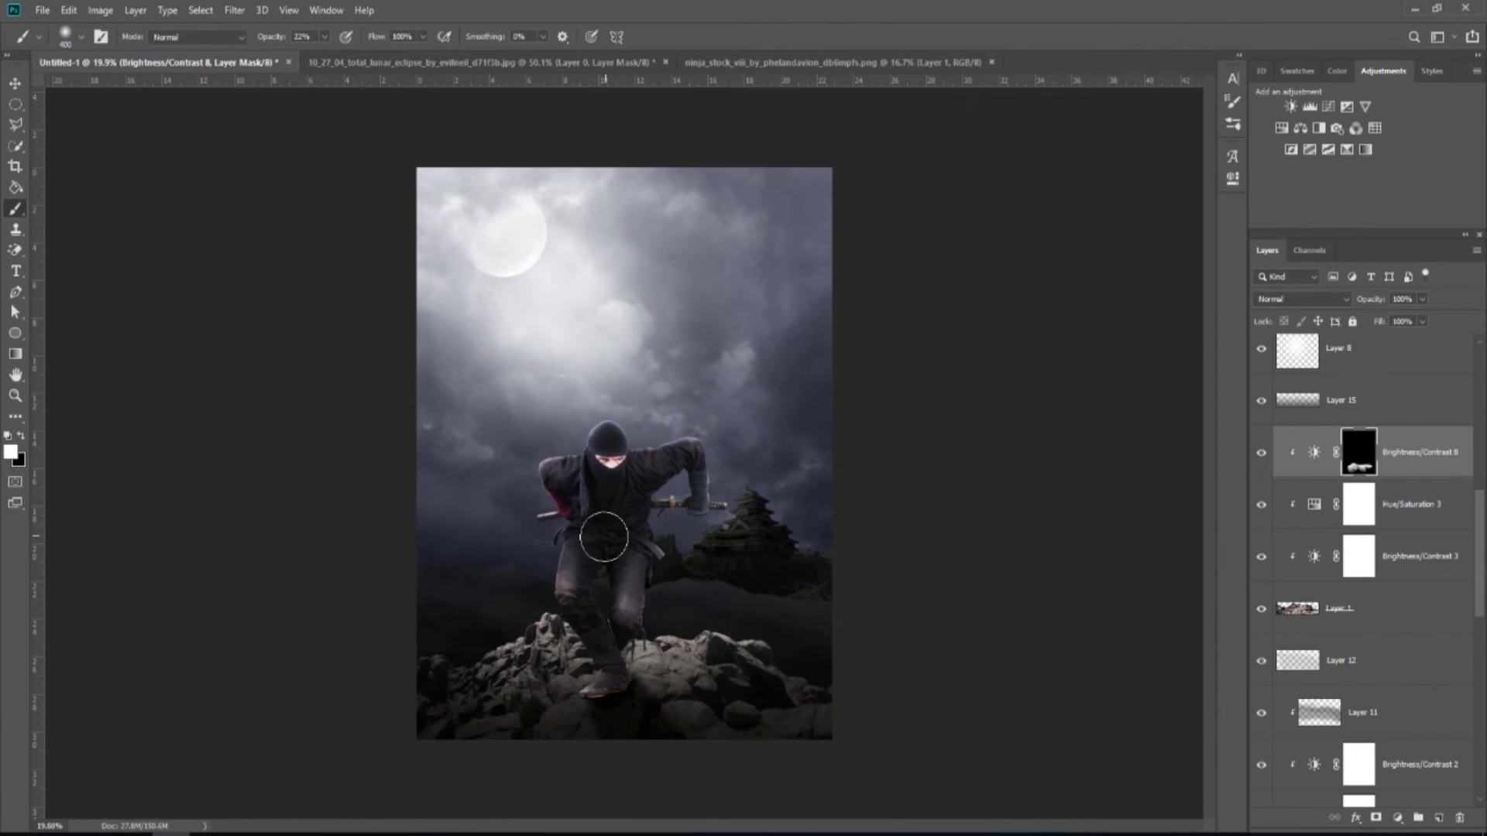
left_click(19, 90)
left_click(1259, 454)
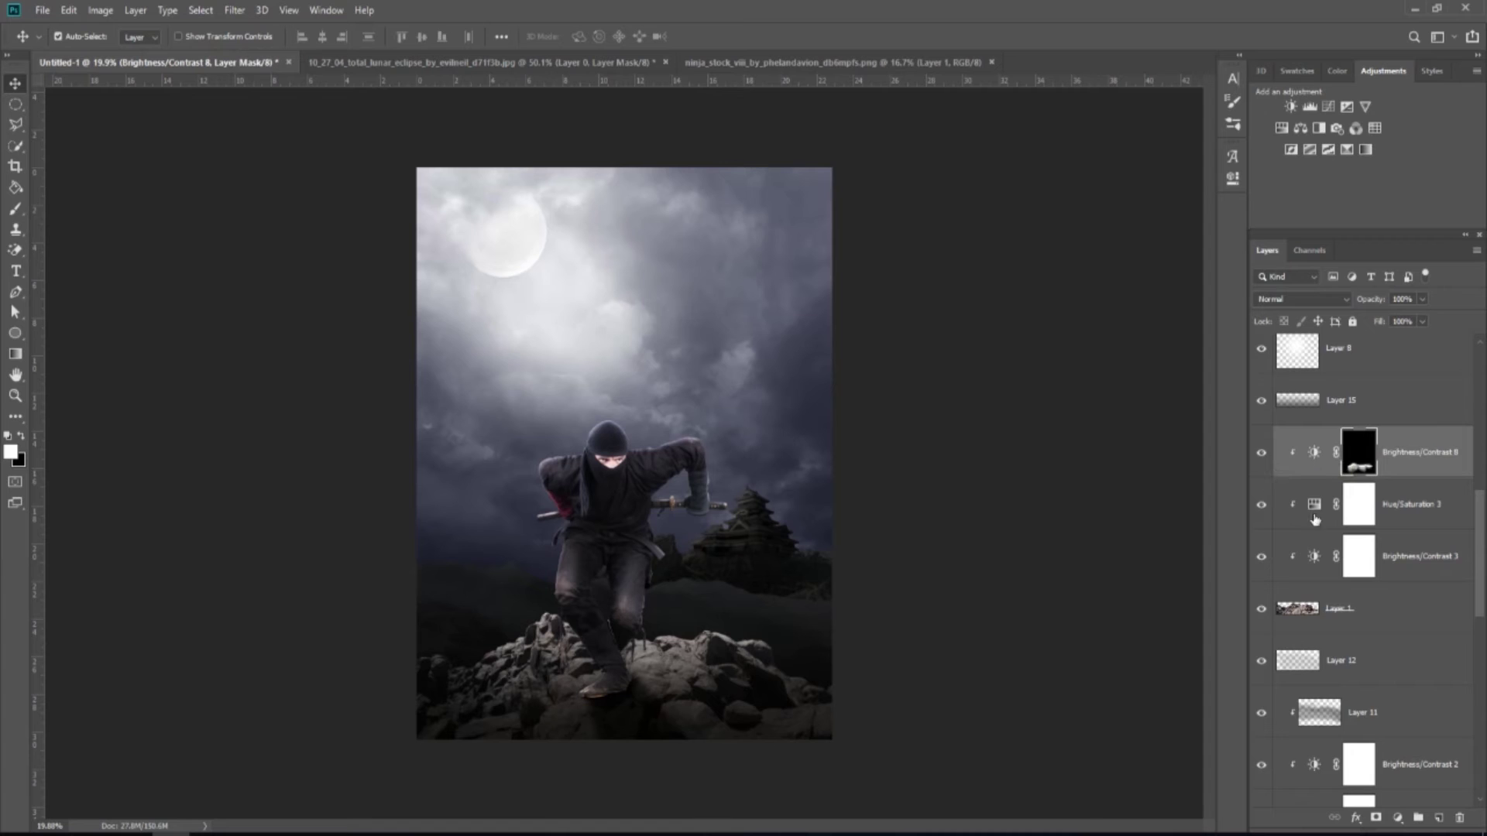
- Apply a Gaussian Blur to the moon layer
scroll(1315, 520, "up", 5)
left_click(1386, 578)
left_click(235, 10)
mouse_move(243, 192)
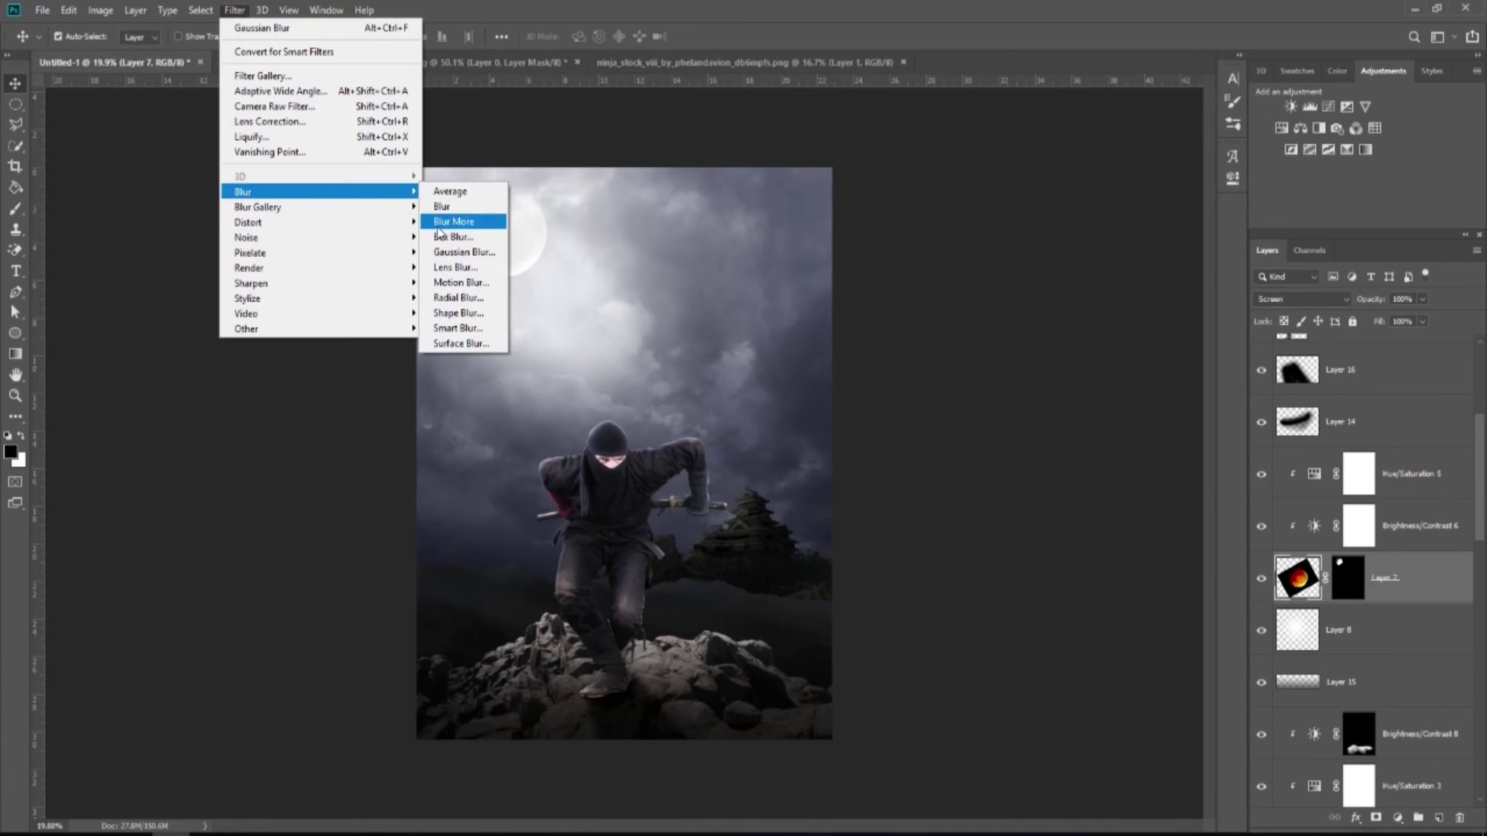
left_click(463, 252)
left_click(1125, 214)
scroll(767, 379, "down", 1)
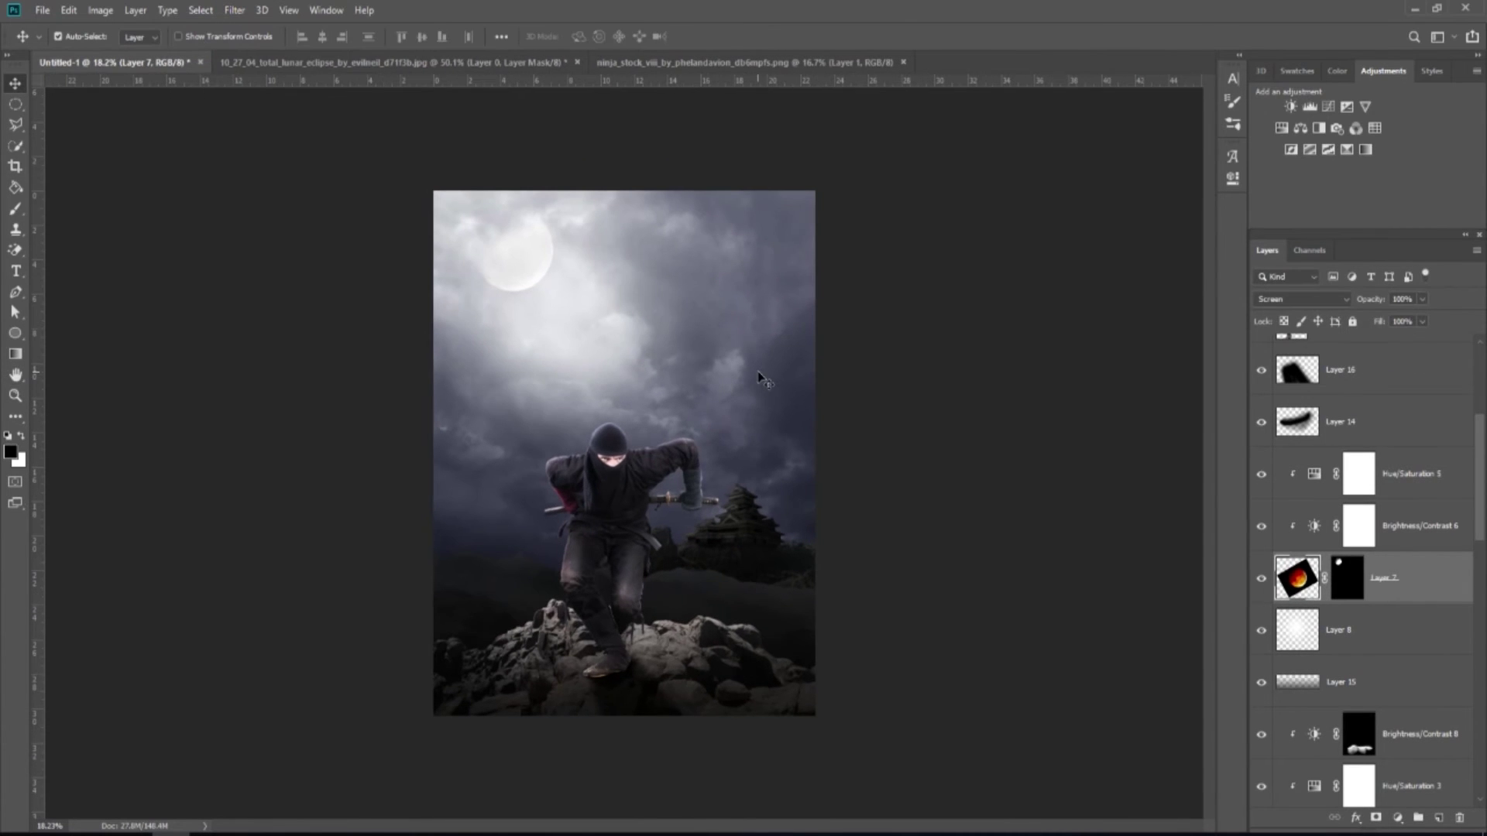
- Add a new layer clipped to the ninja above the gray overlay and choose orange ff7800 as the brush color
scroll(1405, 488, "up", 3)
left_click(1403, 366)
left_click(1439, 818)
right_click(1392, 363)
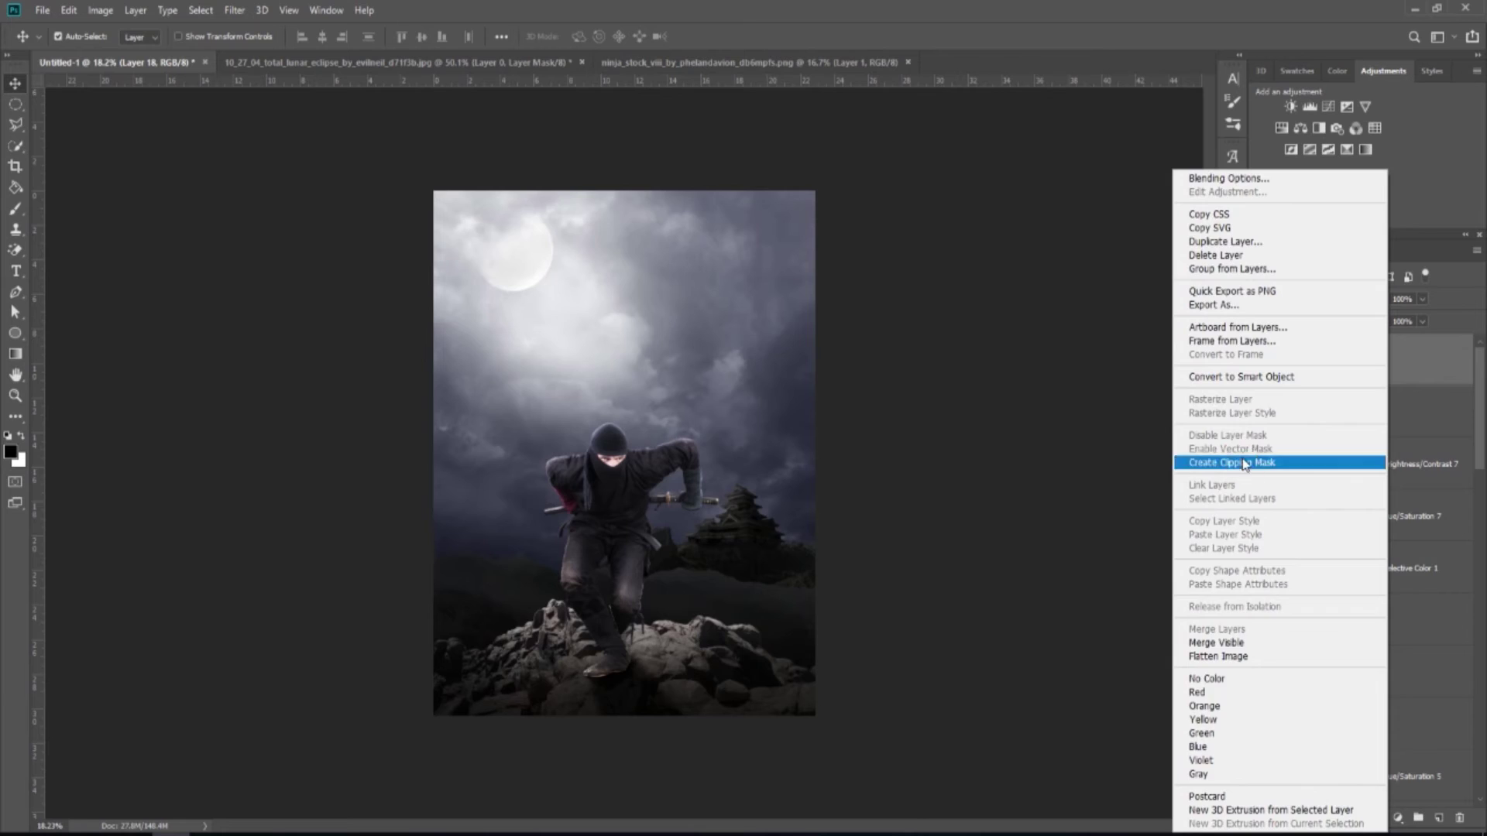
left_click(1245, 464)
scroll(636, 581, "up", 6)
left_click(10, 452)
mouse_move(1264, 353)
left_mouse_down()
mouse_move(1265, 319)
mouse_move(1264, 336)
left_mouse_up()
left_click(1406, 141)
key("b")
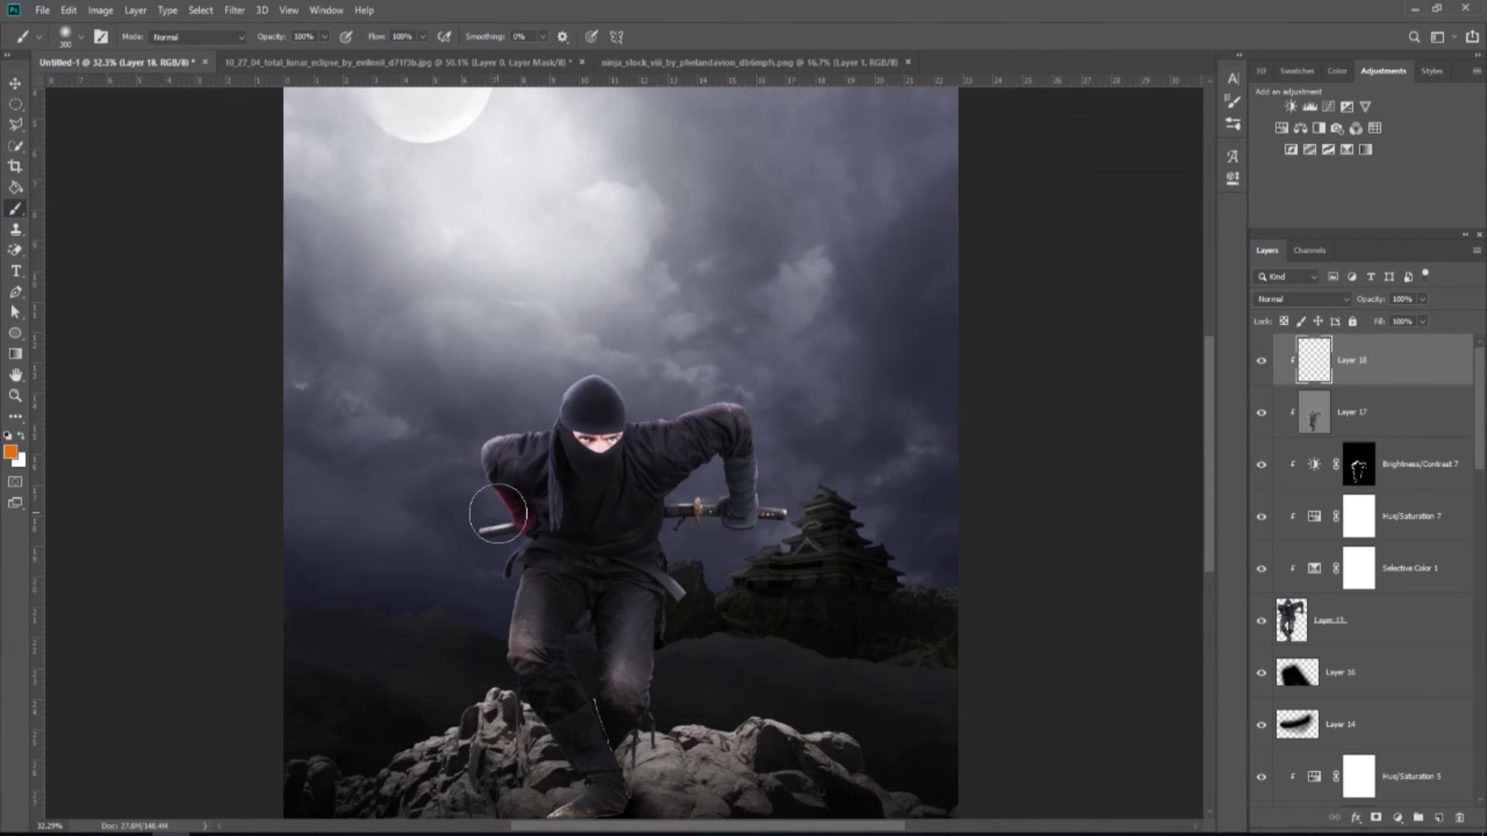
- Paint orange over the sheath's end behind the ninja and its bands next to the sword guard, adjusting the brush size
scroll(504, 552, "up", 17)
mouse_move(429, 458)
left_mouse_down()
mouse_move(496, 413)
mouse_move(557, 437)
left_mouse_up()
key("bracketright")
scroll(573, 449, "up", 7)
left_click_drag(681, 345, 681, 468)
mouse_move(809, 351)
left_mouse_down()
mouse_move(941, 344)
mouse_move(950, 427)
left_mouse_up()
key("bracketleft")
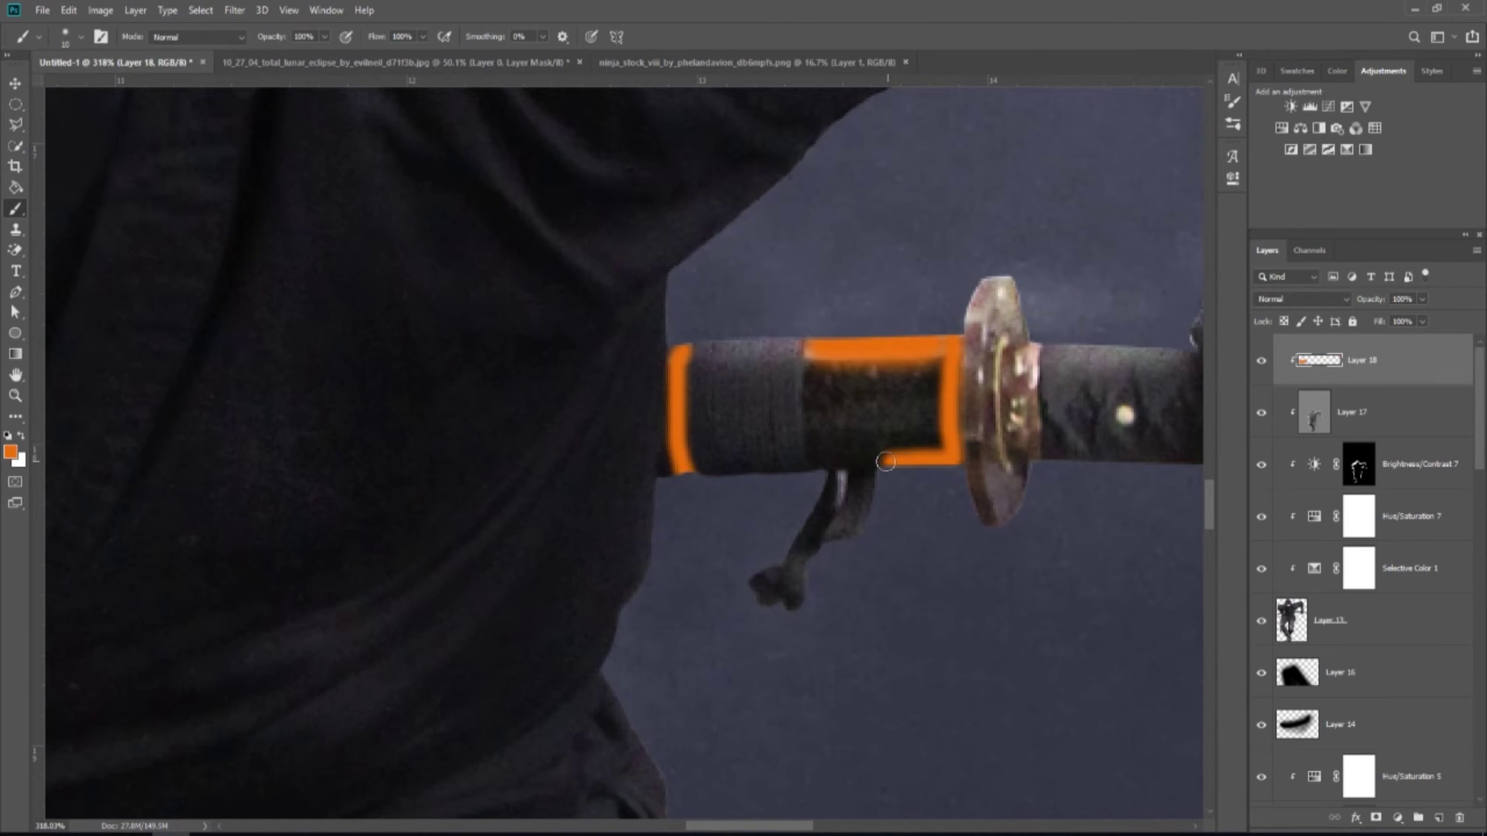
left_click_drag(816, 460, 812, 354)
key("bracketright")
key("bracketright")
mouse_move(823, 362)
left_mouse_down()
mouse_move(899, 411)
mouse_move(887, 442)
mouse_move(833, 454)
left_mouse_up()
key("bracketleft")
left_click_drag(680, 366, 680, 464)
- Set the orange sheath layer's blend mode to Linear Dodge (Add) and reduce its fill
key("ctrl+0")
left_click(1301, 299)
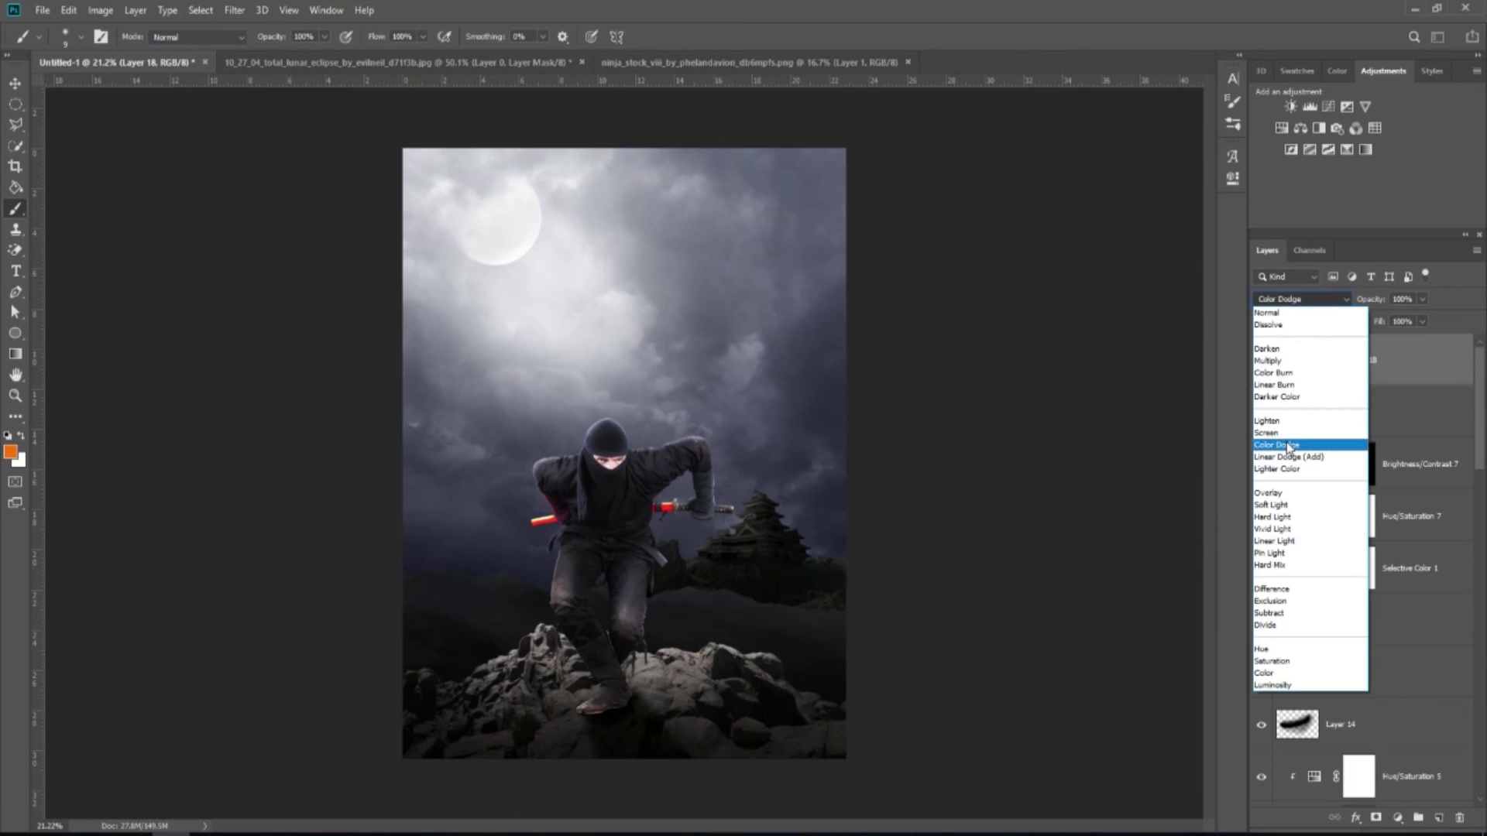
left_click(1286, 457)
scroll(613, 584, "up", 5)
left_click_drag(1413, 342, 1393, 343)
- Add another layer clipped to the ninja and change the foreground color to red
scroll(693, 384, "down", 2)
right_click(1440, 781)
key("Escape")
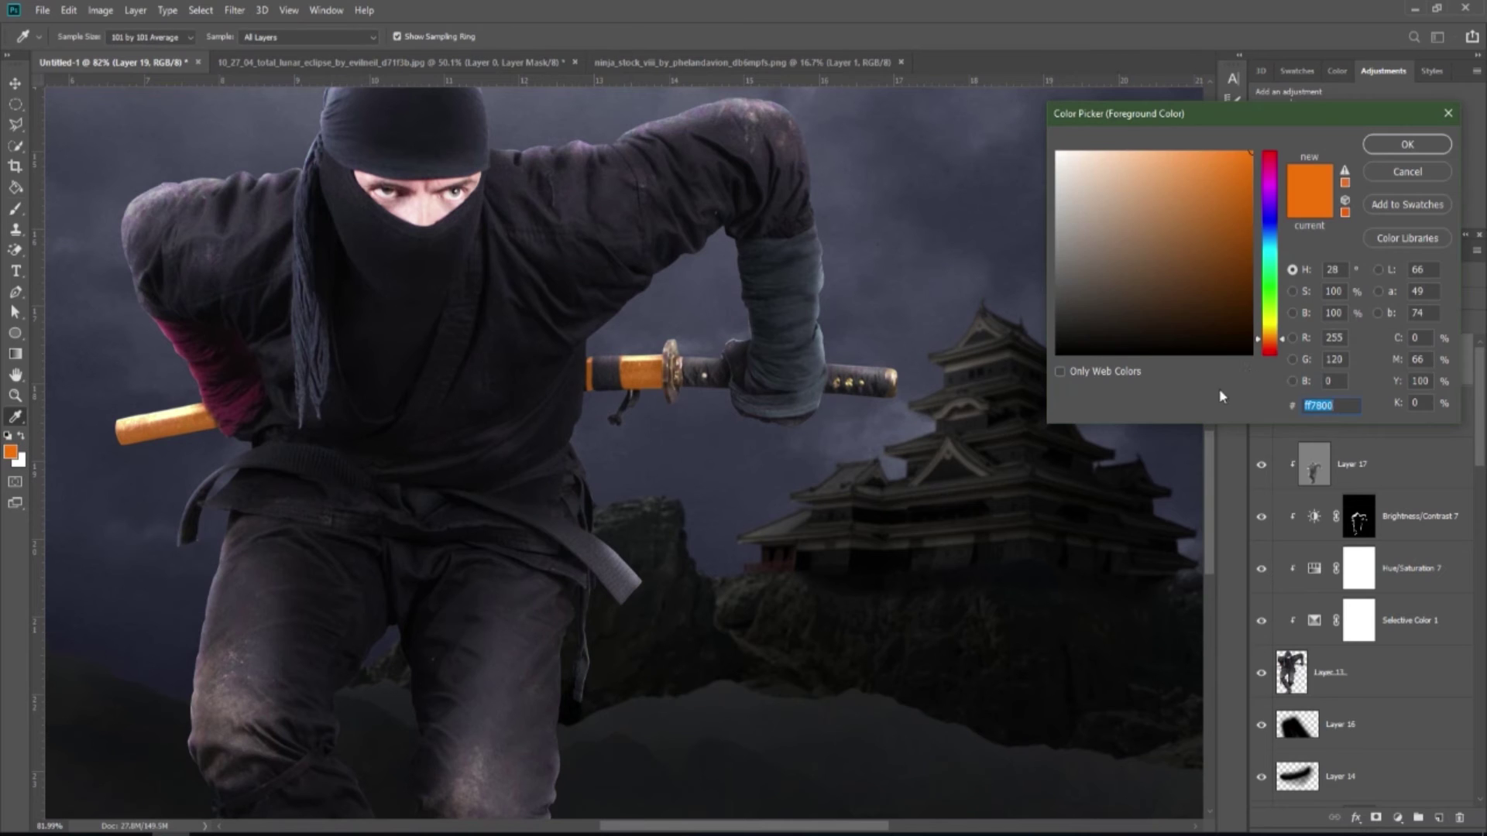
type("ff0000")
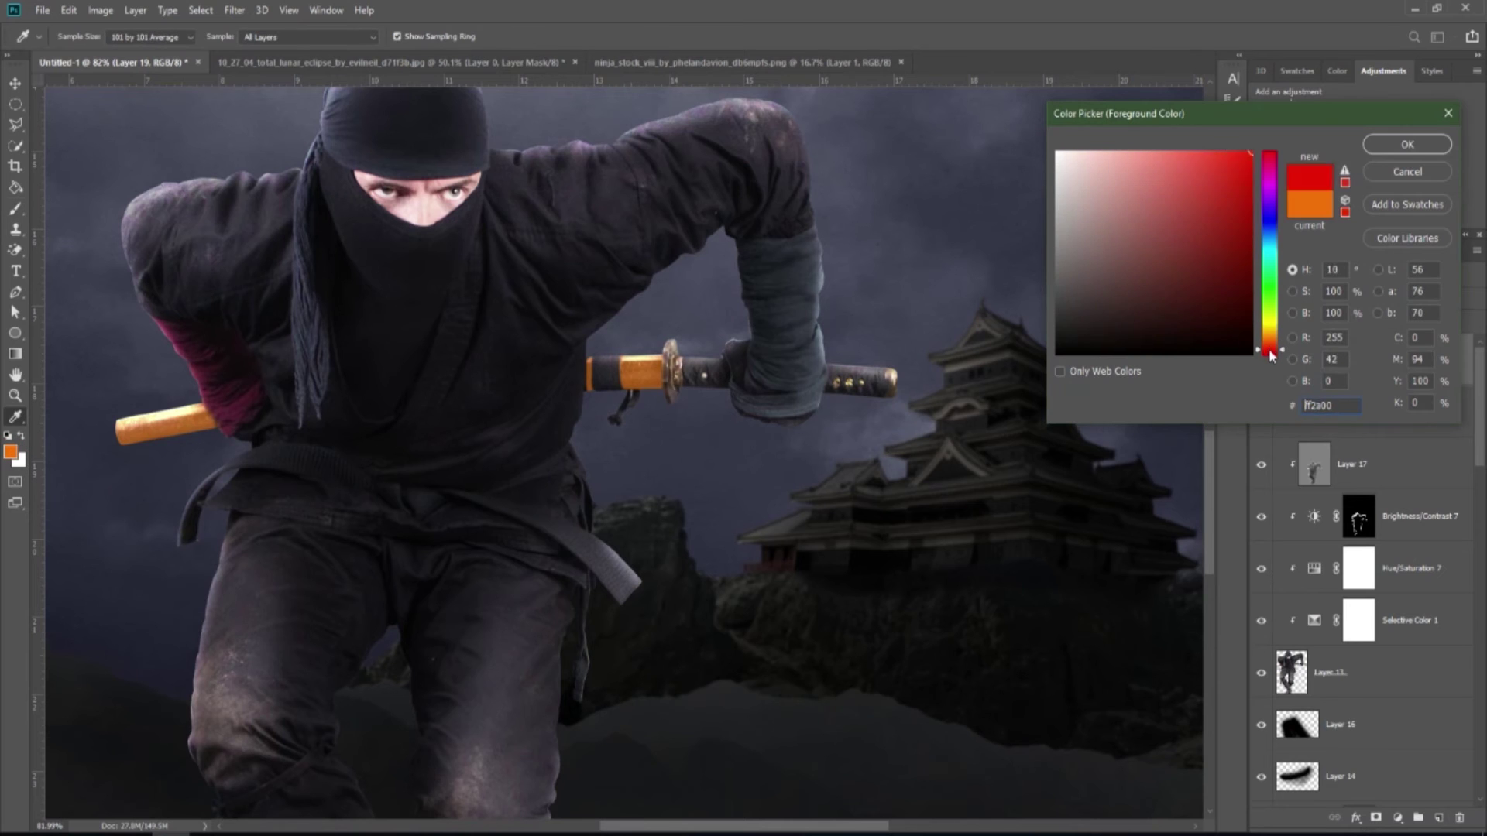
left_click(1407, 145)
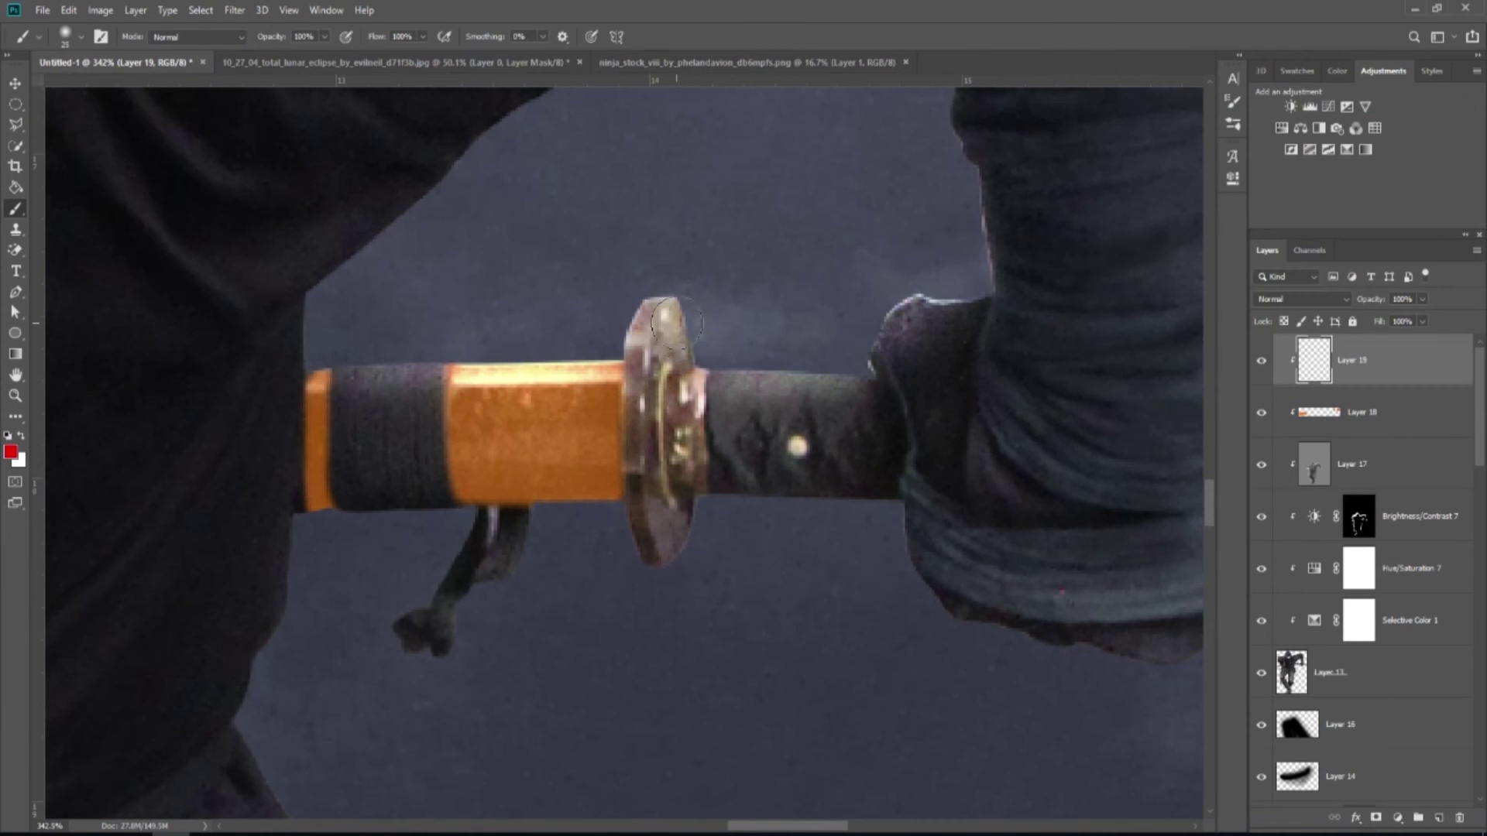
- Paint red over the sword's guard, the studs on its handle and the cap at the handle's end
left_click_drag(657, 304, 659, 561)
mouse_move(685, 353)
left_mouse_down()
mouse_move(687, 502)
mouse_move(694, 382)
left_mouse_up()
scroll(770, 438, "down", 2)
scroll(747, 431, "down", 5)
scroll(1107, 465, "up", 6)
mouse_move(911, 412)
left_mouse_down()
mouse_move(903, 439)
mouse_move(909, 415)
left_mouse_up()
left_click_drag(958, 424, 955, 434)
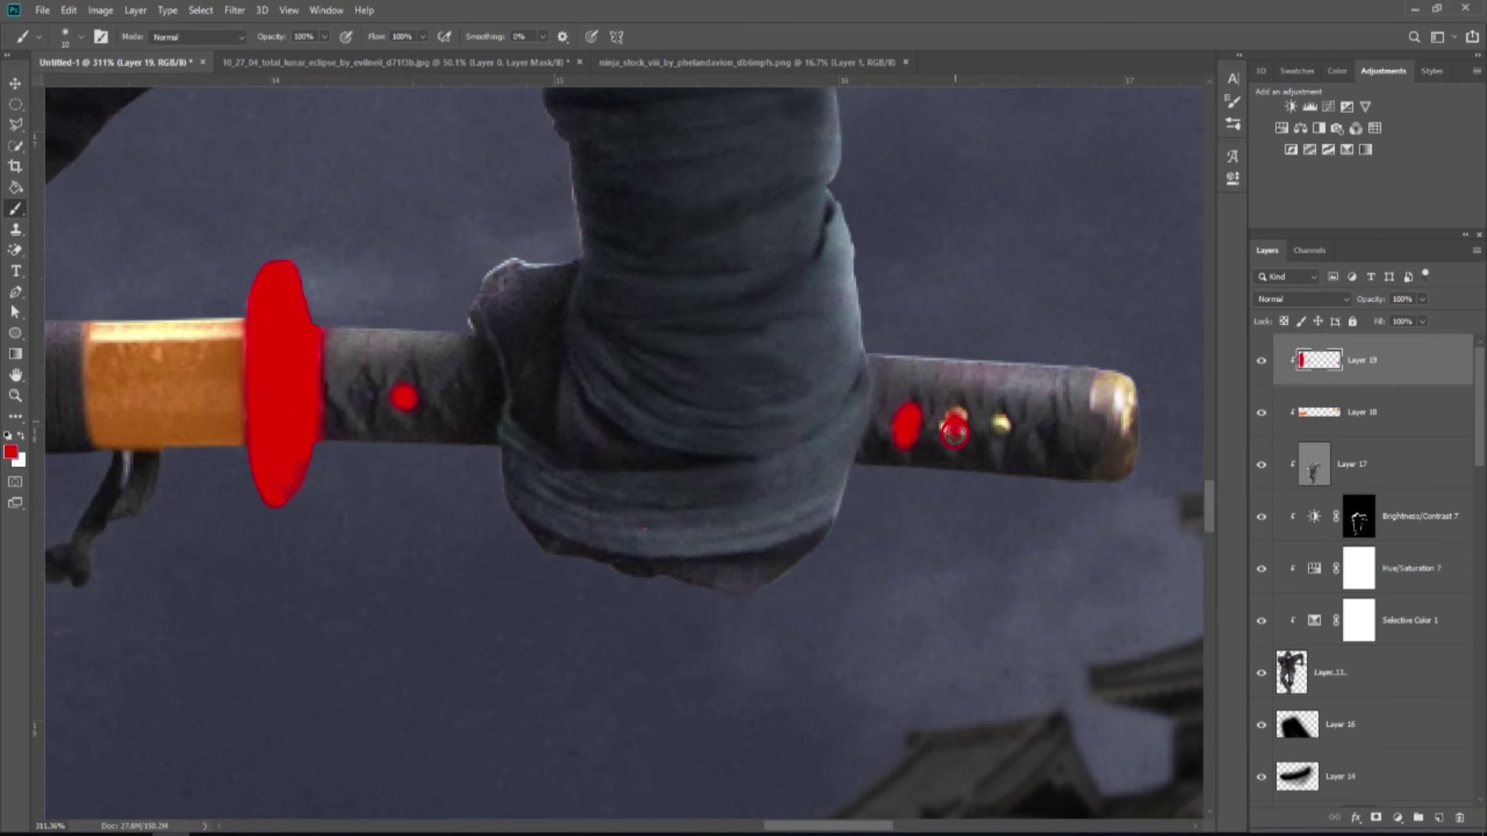
scroll(982, 381, "up", 1)
left_click_drag(991, 380, 987, 379)
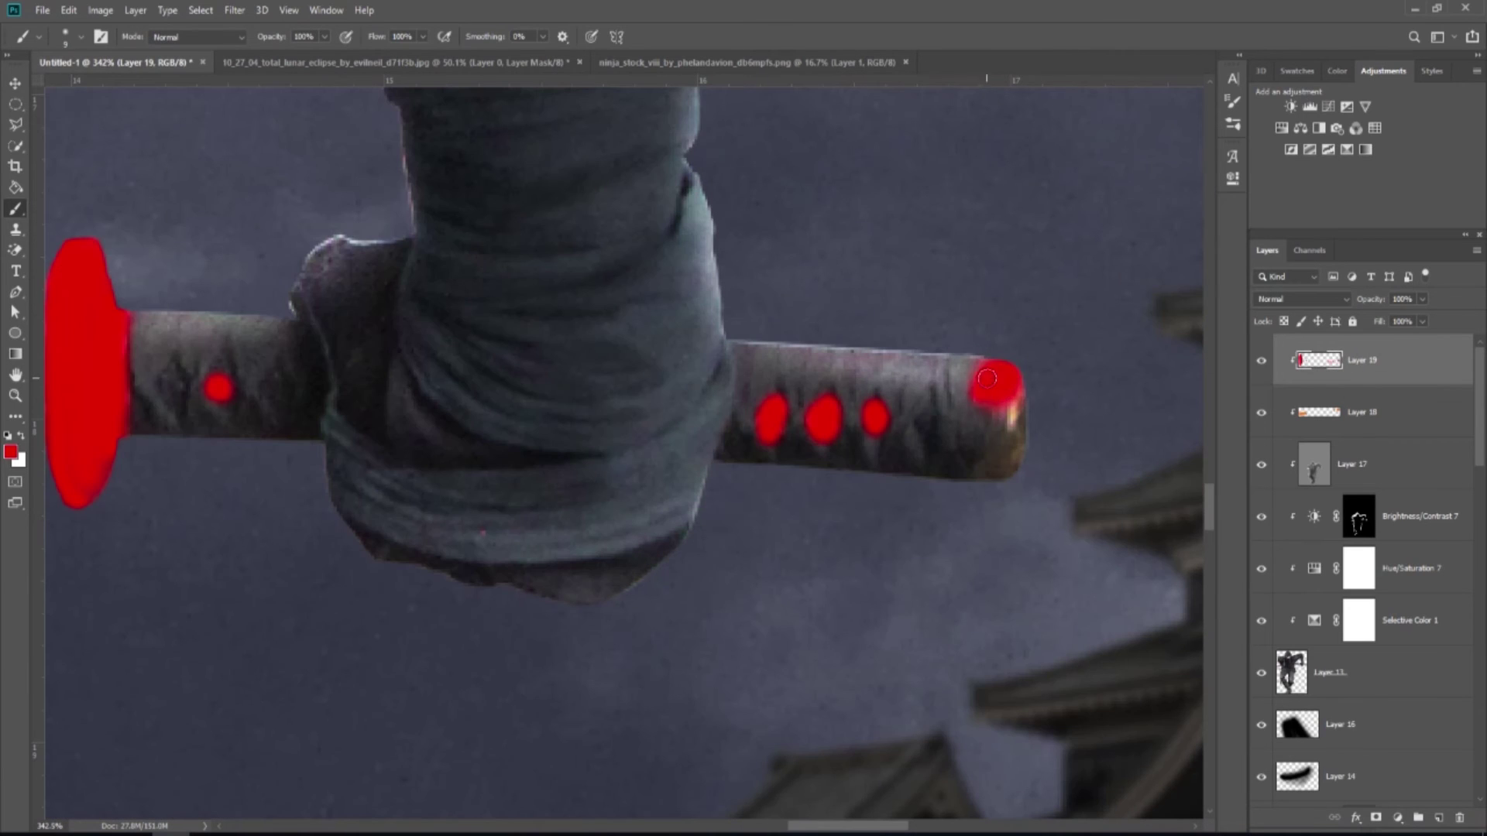
- Set the red sword layer's blend mode to Multiply and its fill to 78%
scroll(987, 402, "down", 15)
left_click(1301, 299)
left_click(1289, 356)
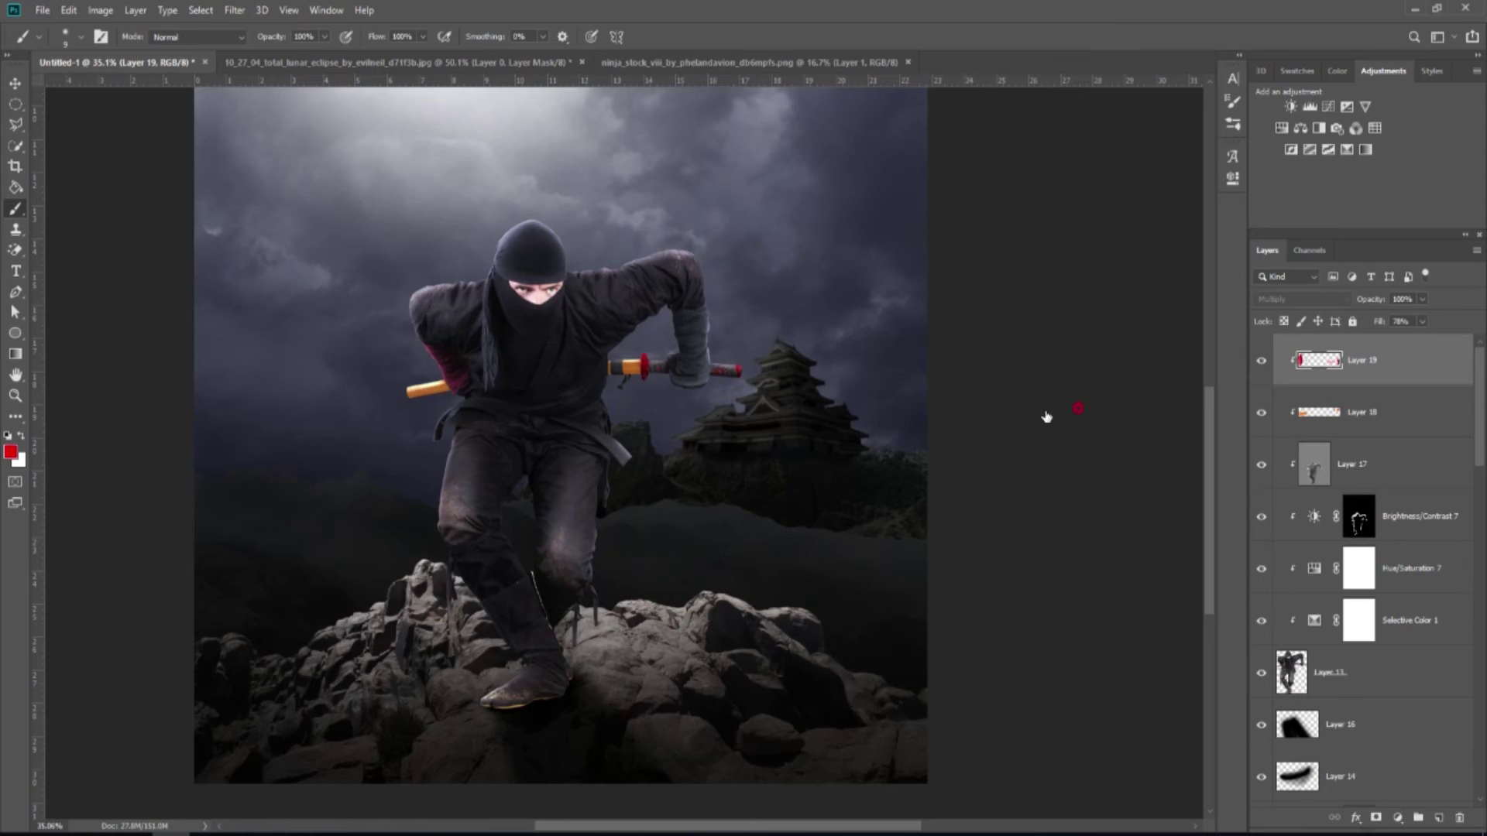
- Add another layer clipped to the ninja above the red sword layer
scroll(689, 383, "up", 11)
left_click(1440, 818)
right_click(1396, 372)
left_click(1247, 447)
scroll(740, 414, "down", 8)
scroll(481, 436, "up", 4)
left_click(11, 453)
left_click(1056, 355)
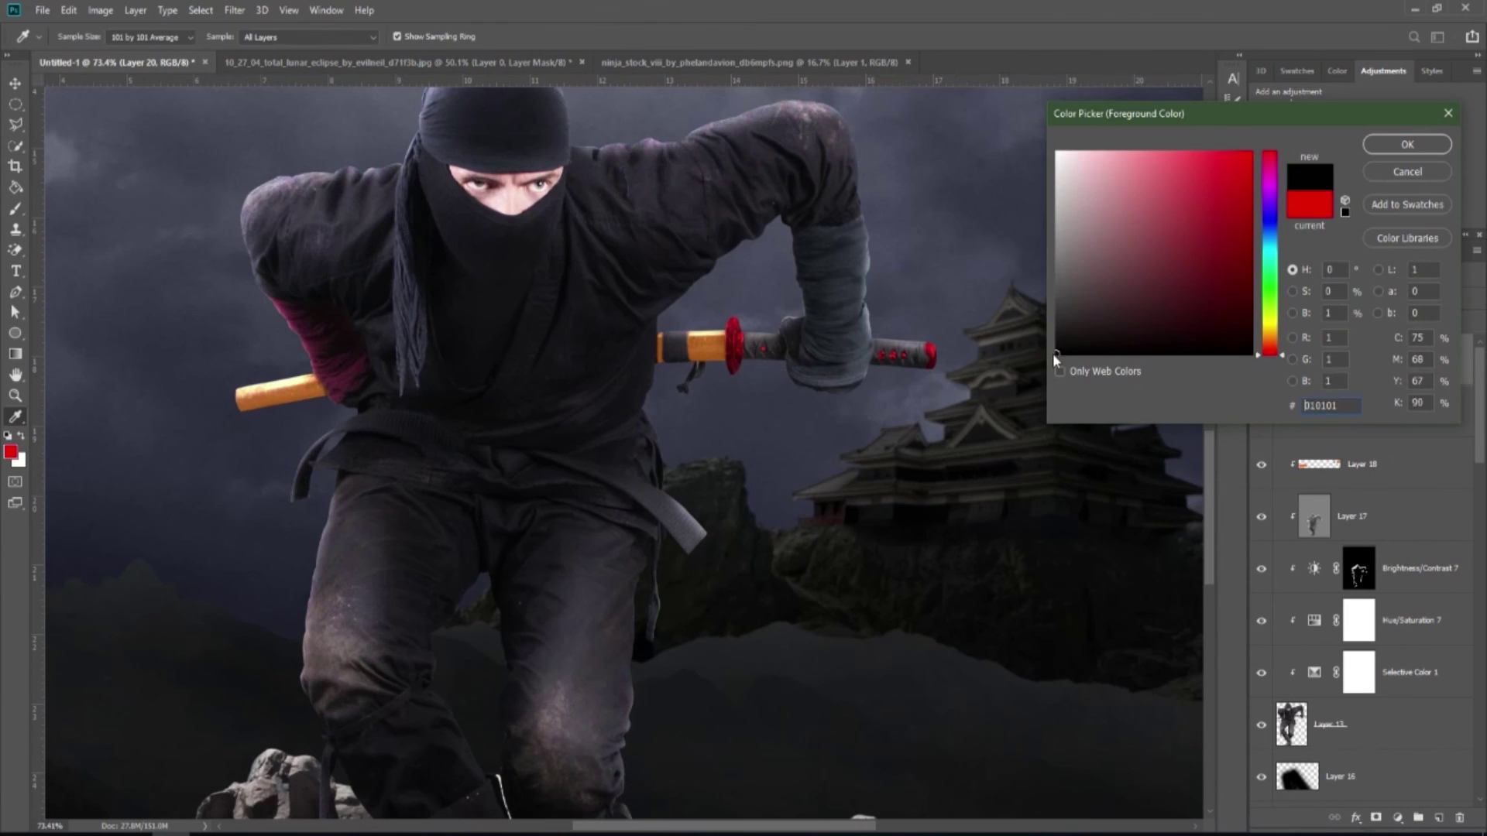
left_click(1408, 145)
scroll(883, 391, "up", 4)
scroll(829, 372, "down", 6)
- Change the foreground color to a dark green
left_click(10, 452)
left_click(1270, 307)
left_click(1252, 322)
left_click(1407, 145)
- Paint dark green over the sword's handle on both sides of the gripping hand, between the red guard and end cap
scroll(783, 366, "up", 7)
scroll(698, 324, "up", 5)
key("bracketright")
key("bracketright")
key("bracketright")
mouse_move(697, 323)
left_mouse_down()
mouse_move(721, 358)
mouse_move(714, 400)
mouse_move(782, 375)
mouse_move(817, 316)
left_mouse_up()
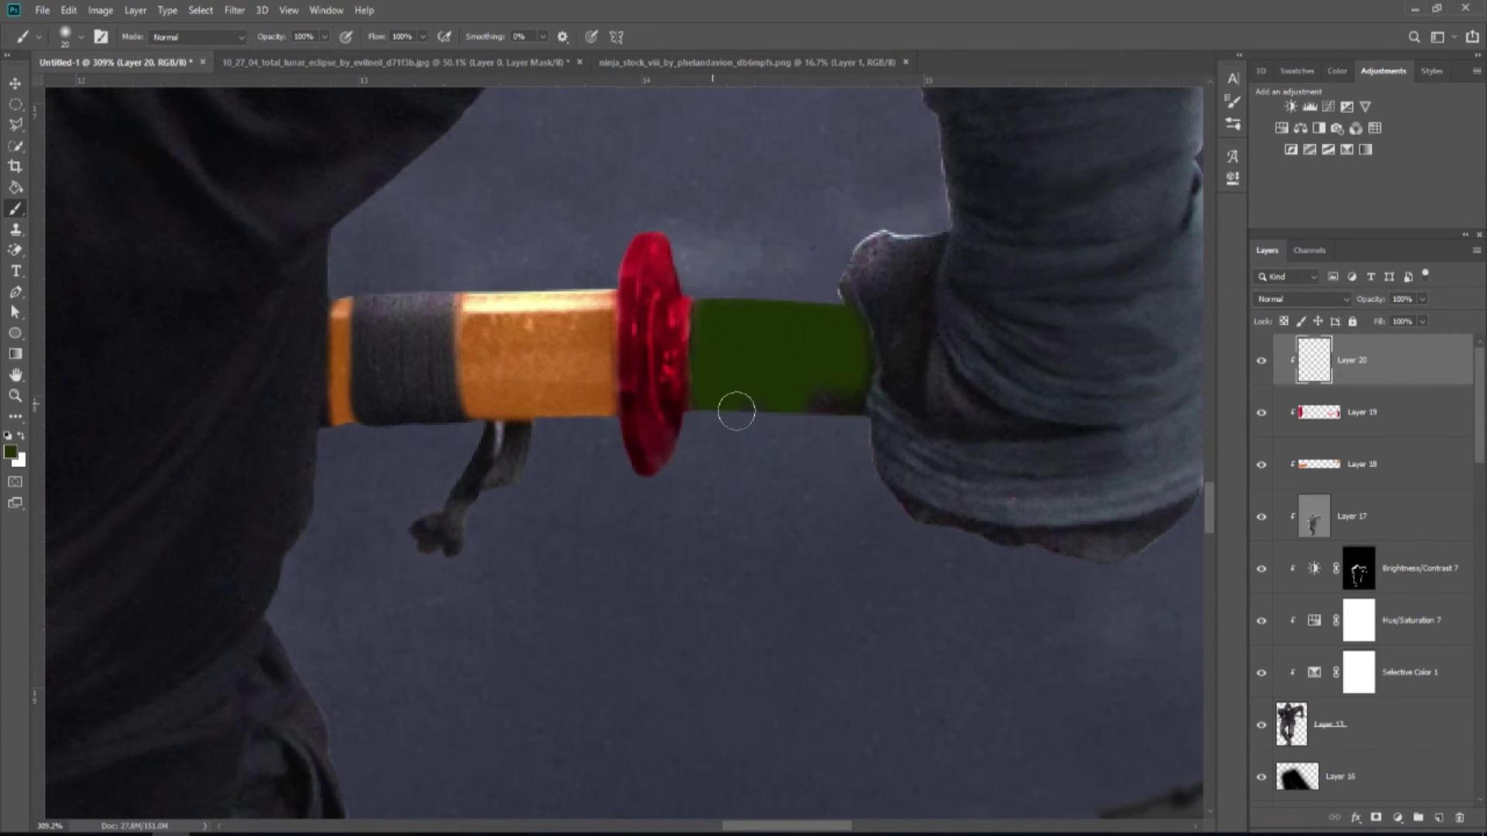
scroll(792, 381, "down", 8)
scroll(1092, 391, "up", 7)
key("bracketleft")
key("bracketright")
key("bracketright")
key("bracketright")
mouse_move(1102, 373)
left_mouse_down()
mouse_move(1095, 434)
mouse_move(1083, 327)
mouse_move(1071, 409)
left_mouse_up()
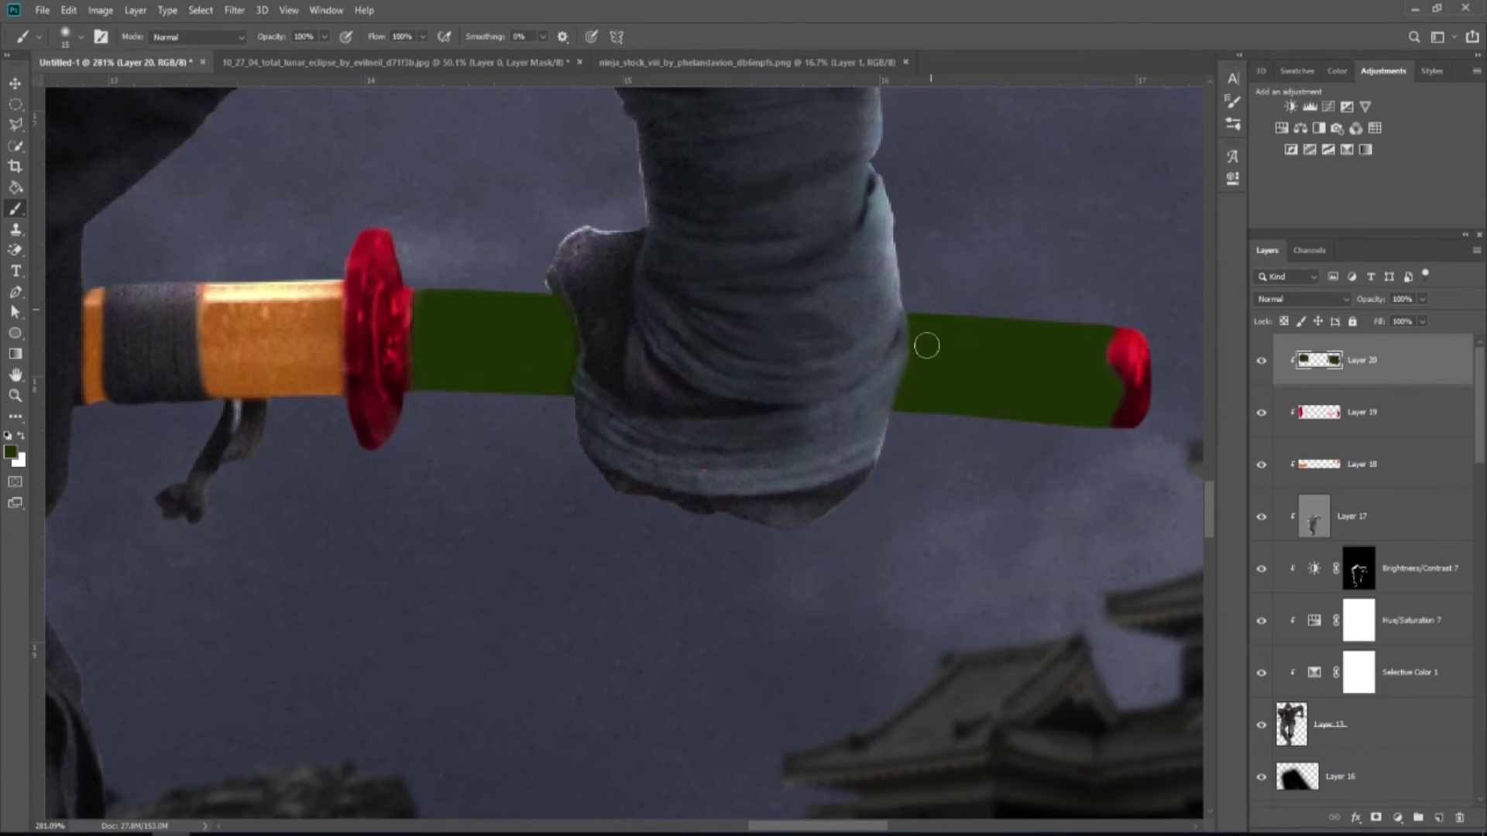
- Set the green handle layer's blend mode to Multiply and reduce its fill to 79%
scroll(927, 345, "down", 8)
left_click(1301, 299)
left_click(1275, 354)
scroll(713, 539, "up", 5)
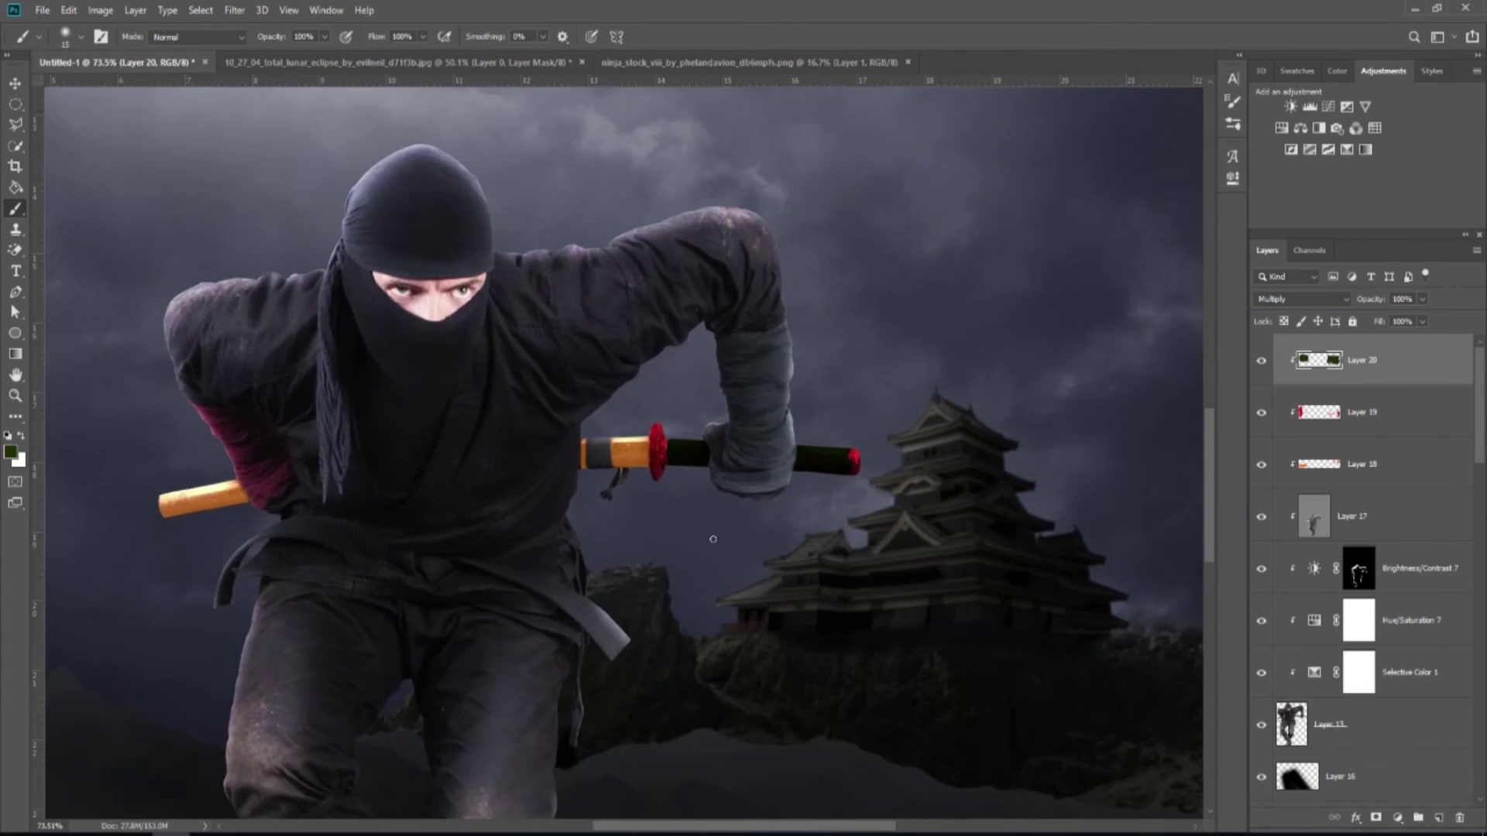
scroll(713, 539, "down", 2)
left_click(1422, 322)
left_click_drag(1428, 342, 1408, 350)
left_click(1262, 362)
scroll(735, 335, "down", 6)
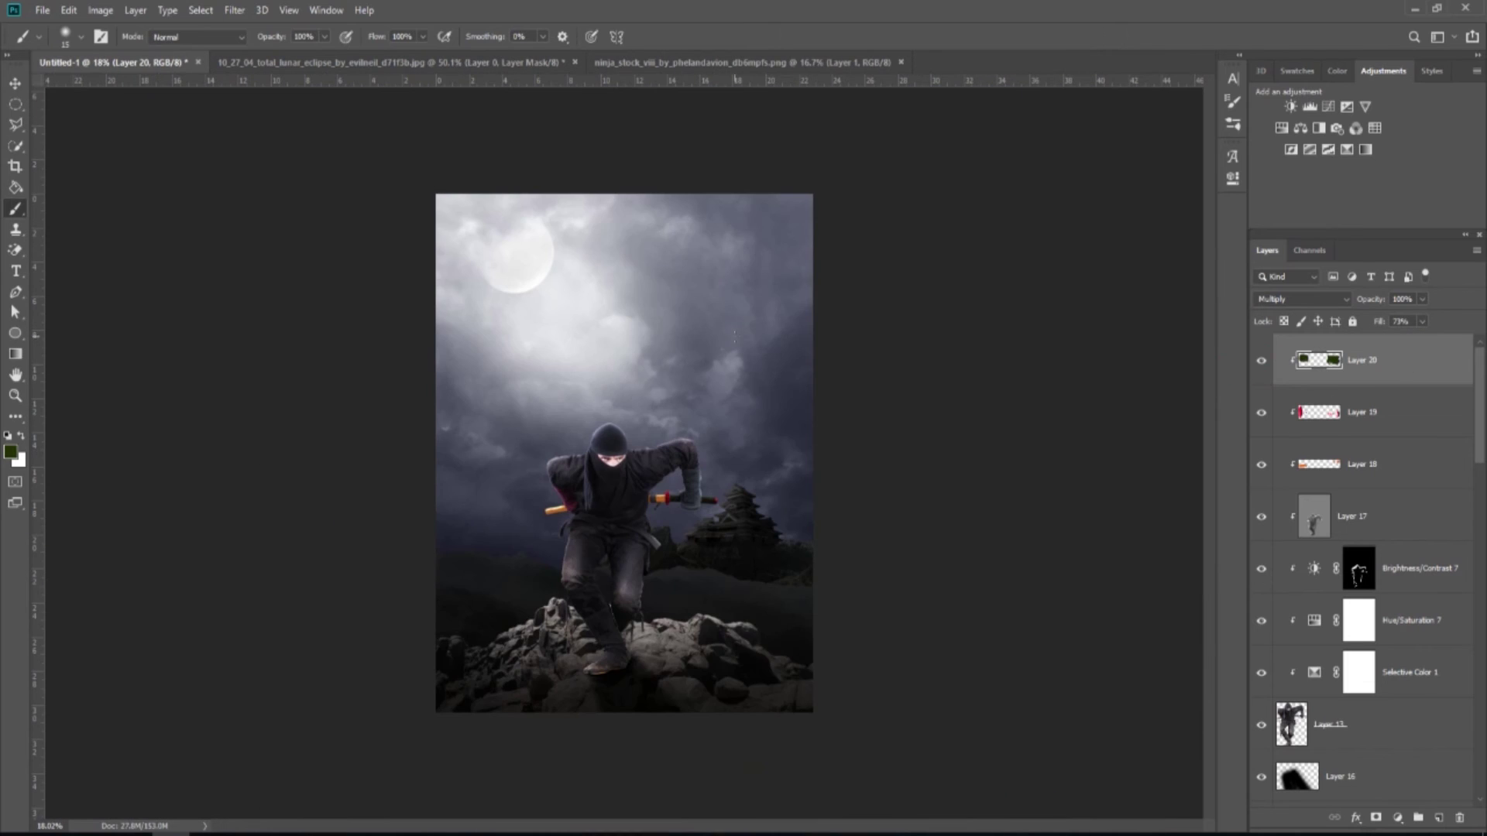
- Add a layer above Layer 10 and clip it to the castle
left_click(17, 85)
scroll(707, 544, "up", 2)
scroll(1479, 376, "down", 10)
left_click(1423, 501)
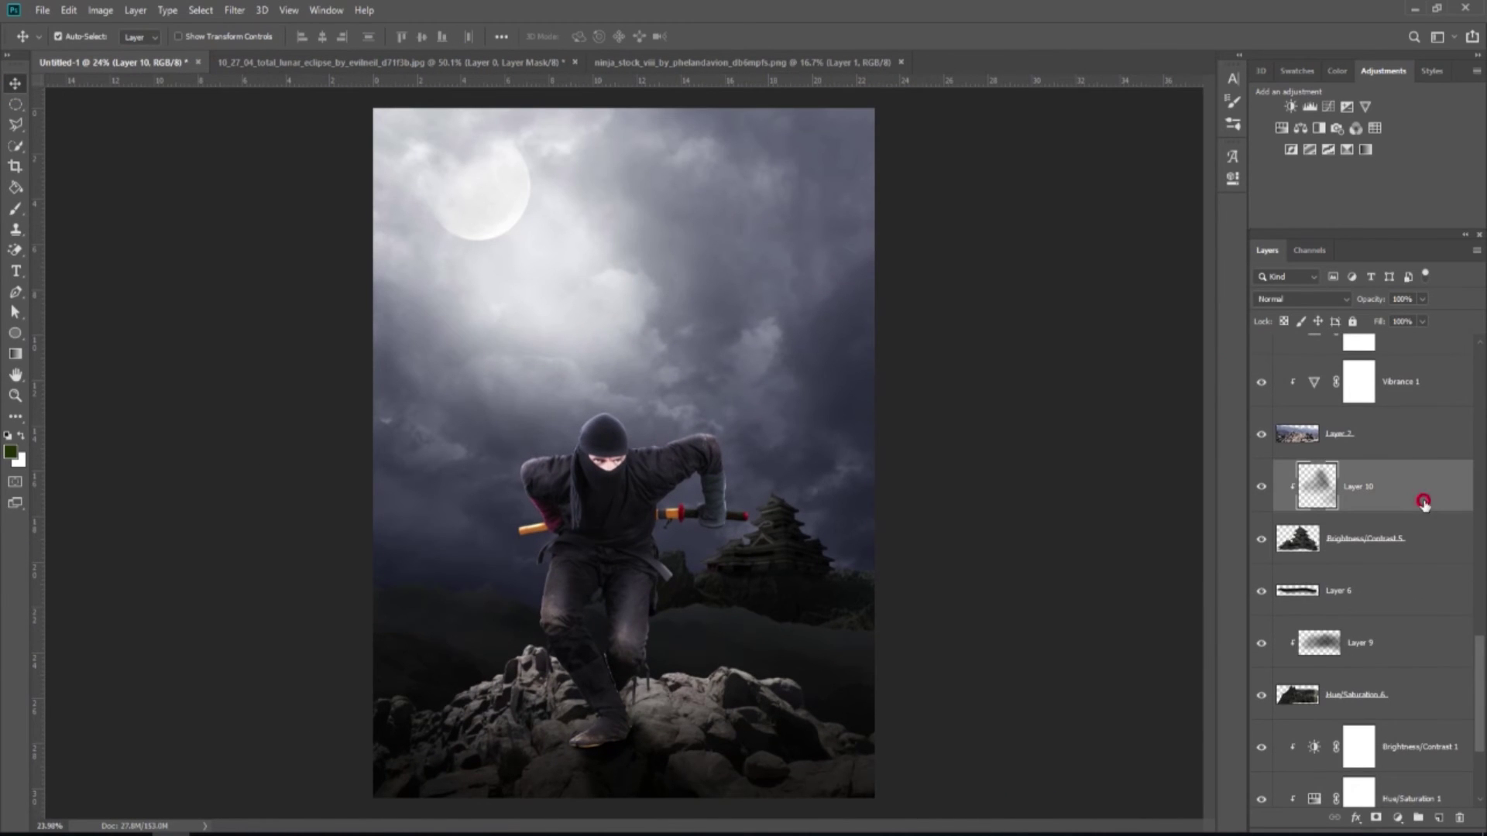
left_click(1439, 817)
right_click(1396, 494)
left_click(1270, 463)
- Make white the foreground color and brush soft highlights onto the castle's moon-facing roofs and spire
left_click(21, 437)
left_click(15, 209)
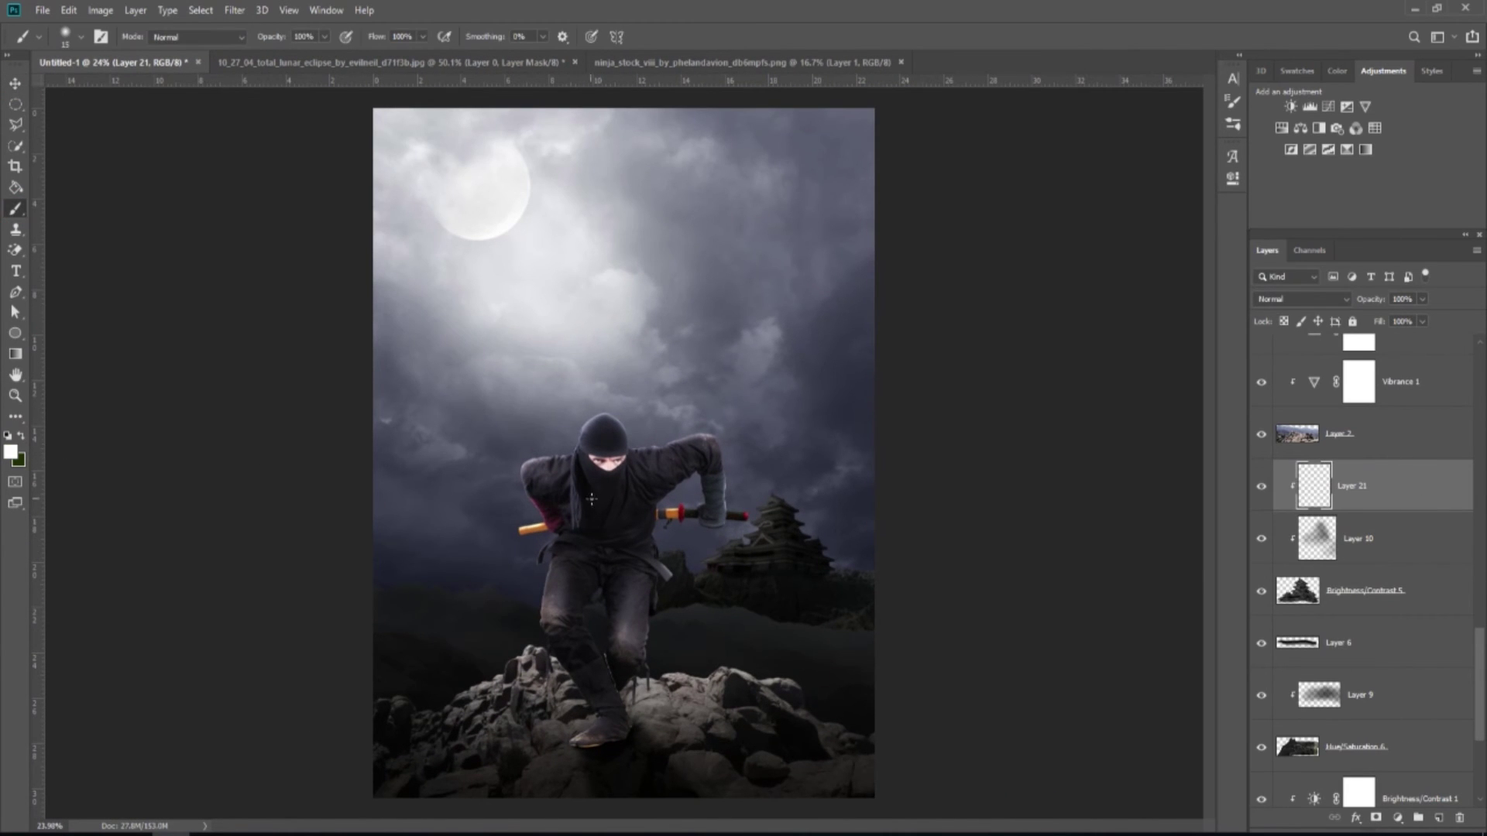
scroll(728, 549, "up", 4)
scroll(816, 447, "down", 2)
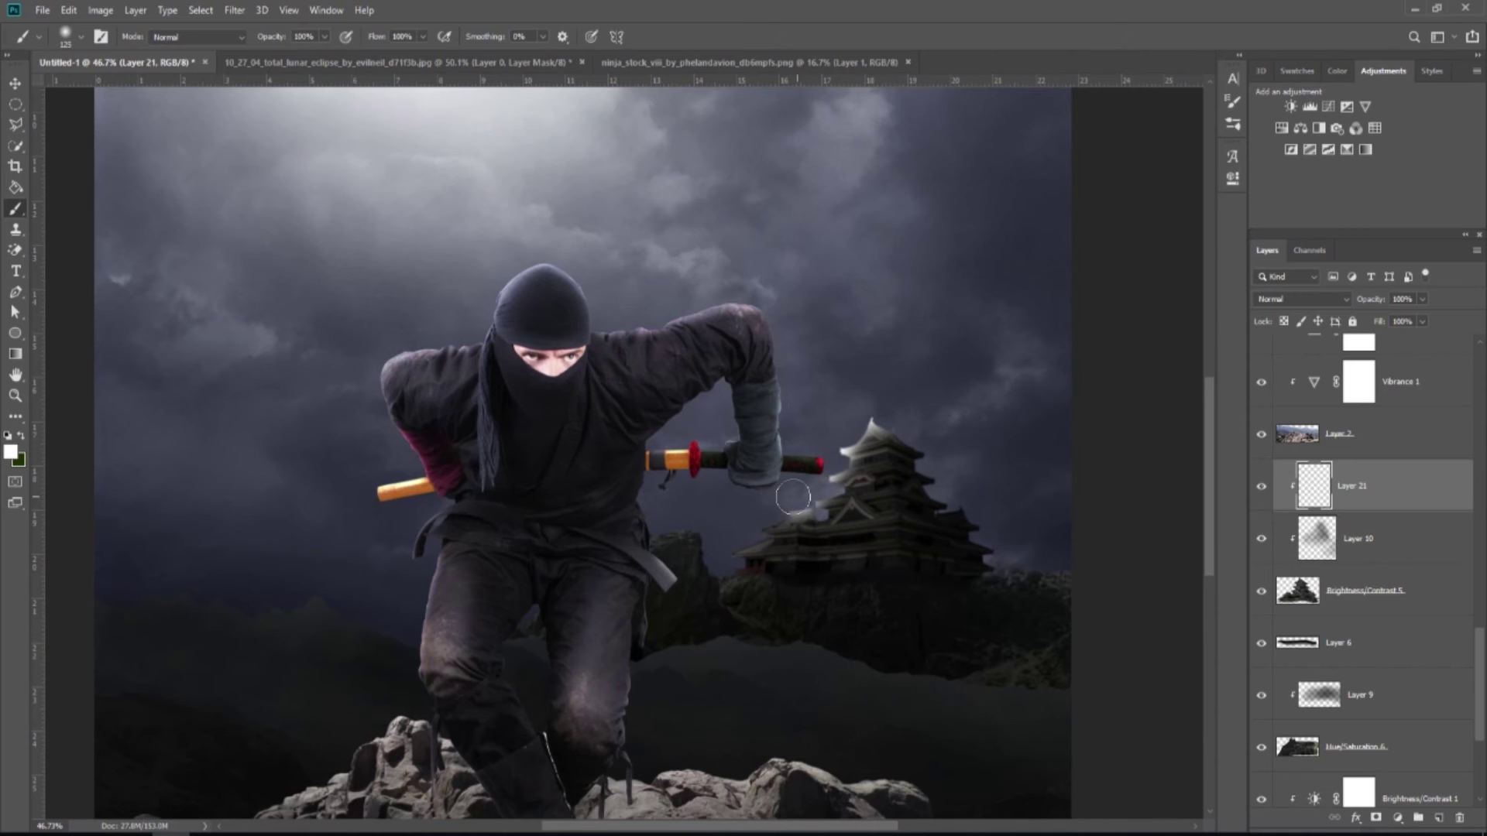
scroll(793, 496, "down", 5)
- Set the castle highlight layer to Screen, adjust its Blend If range and lower its fill to 82%
left_click(1301, 299)
left_click(1311, 425)
right_click(1403, 486)
left_click(1239, 173)
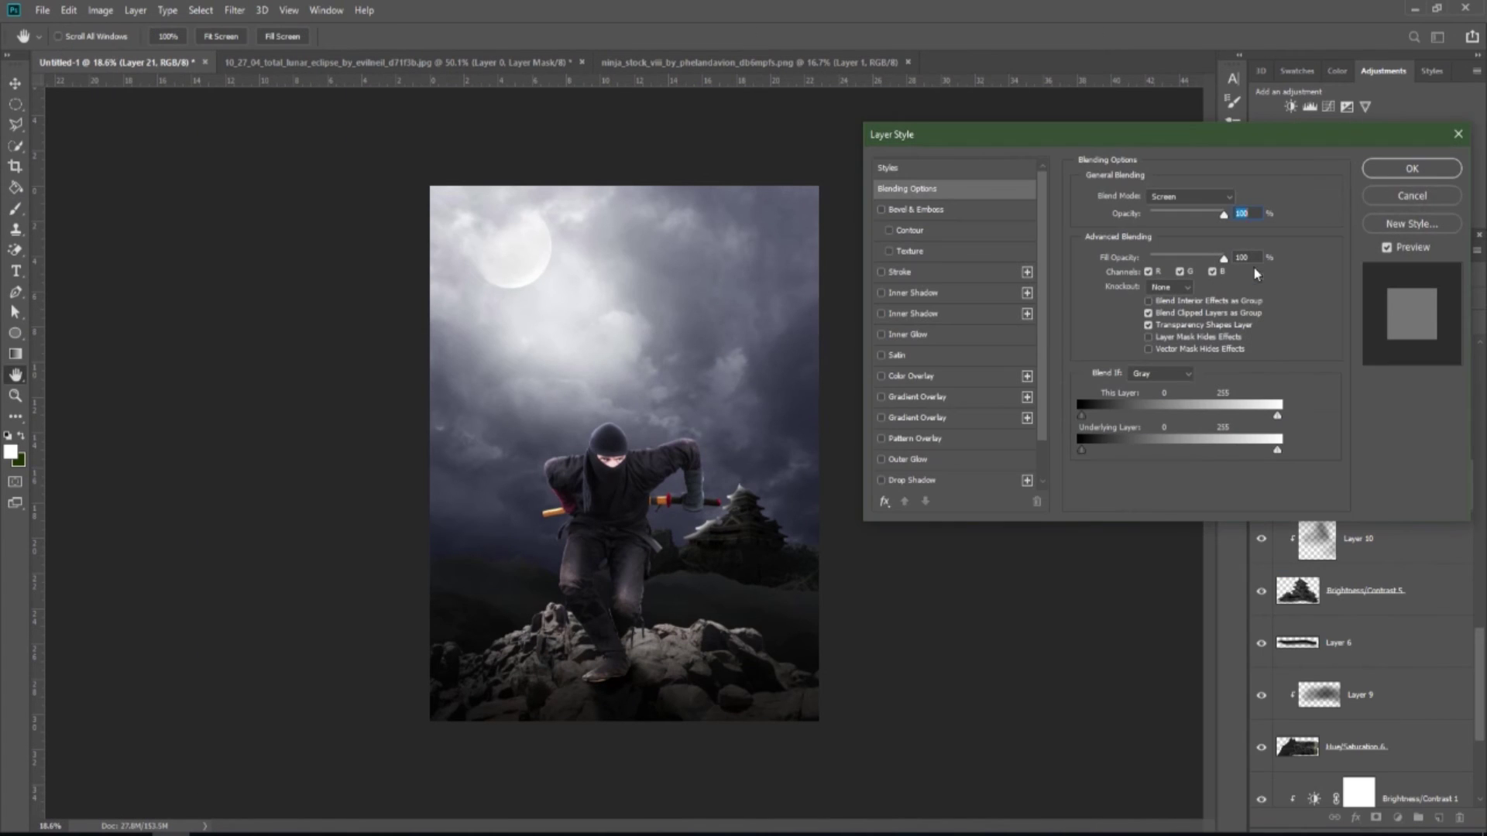
left_click(1412, 169)
scroll(728, 550, "up", 4)
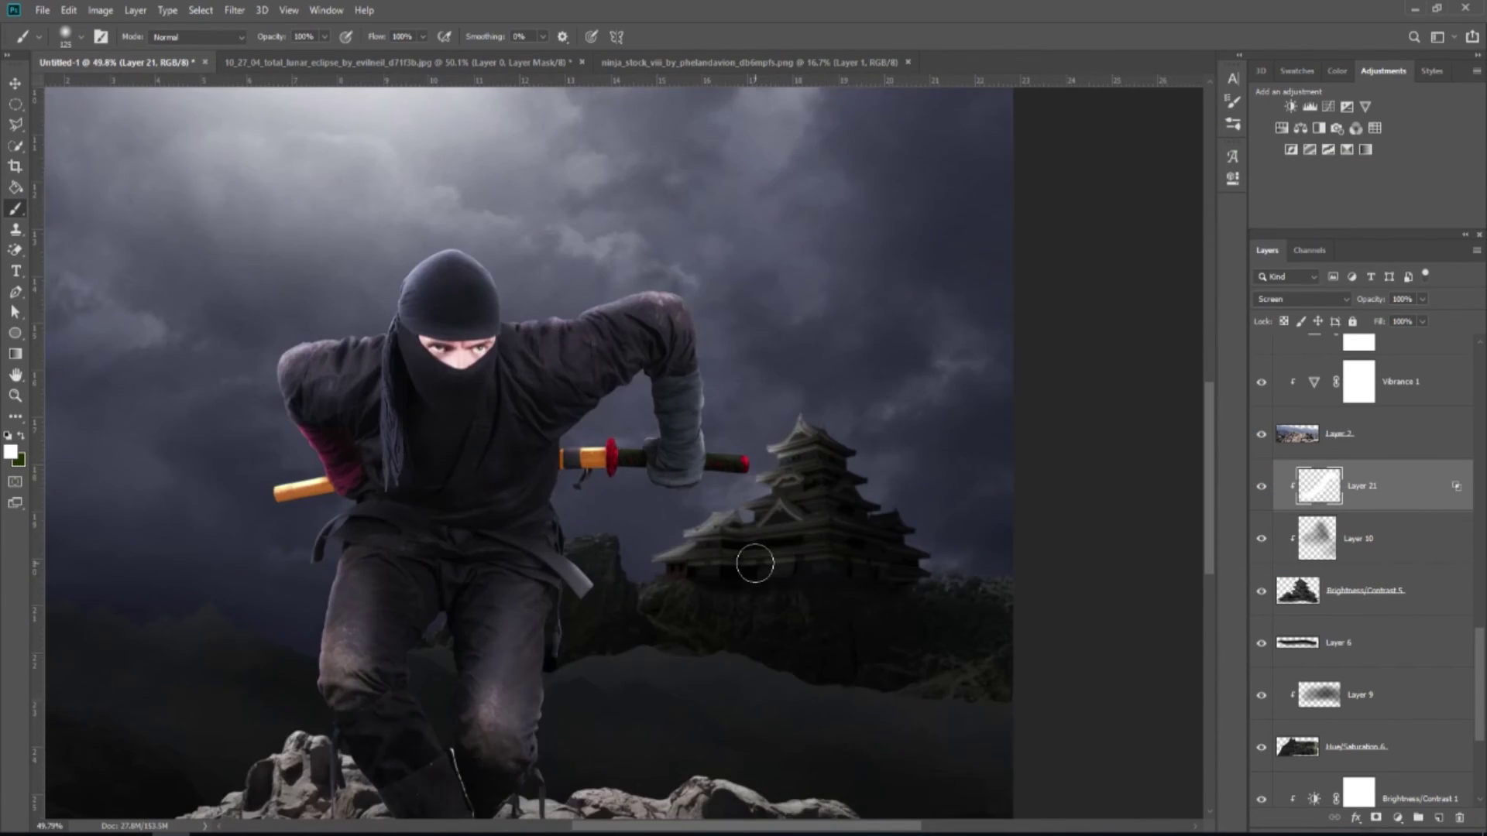
scroll(728, 550, "down", 3)
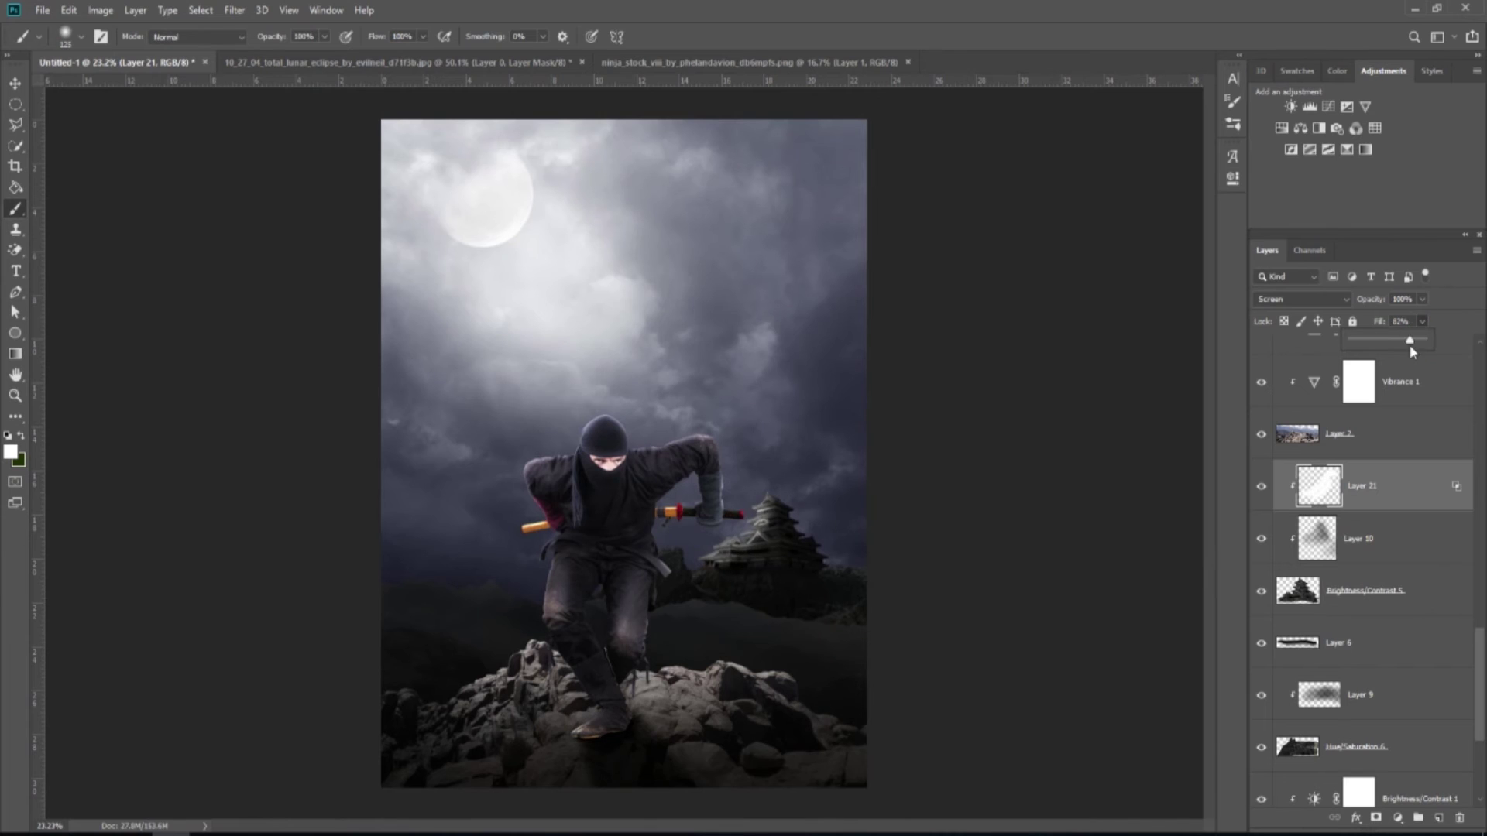
- Add a layer above Layer 9 clipped to the castle's rocky hill and paint white highlights along the hill's top edges
scroll(679, 581, "down", 3)
scroll(679, 589, "up", 1)
left_click(1394, 695)
left_click(1438, 819)
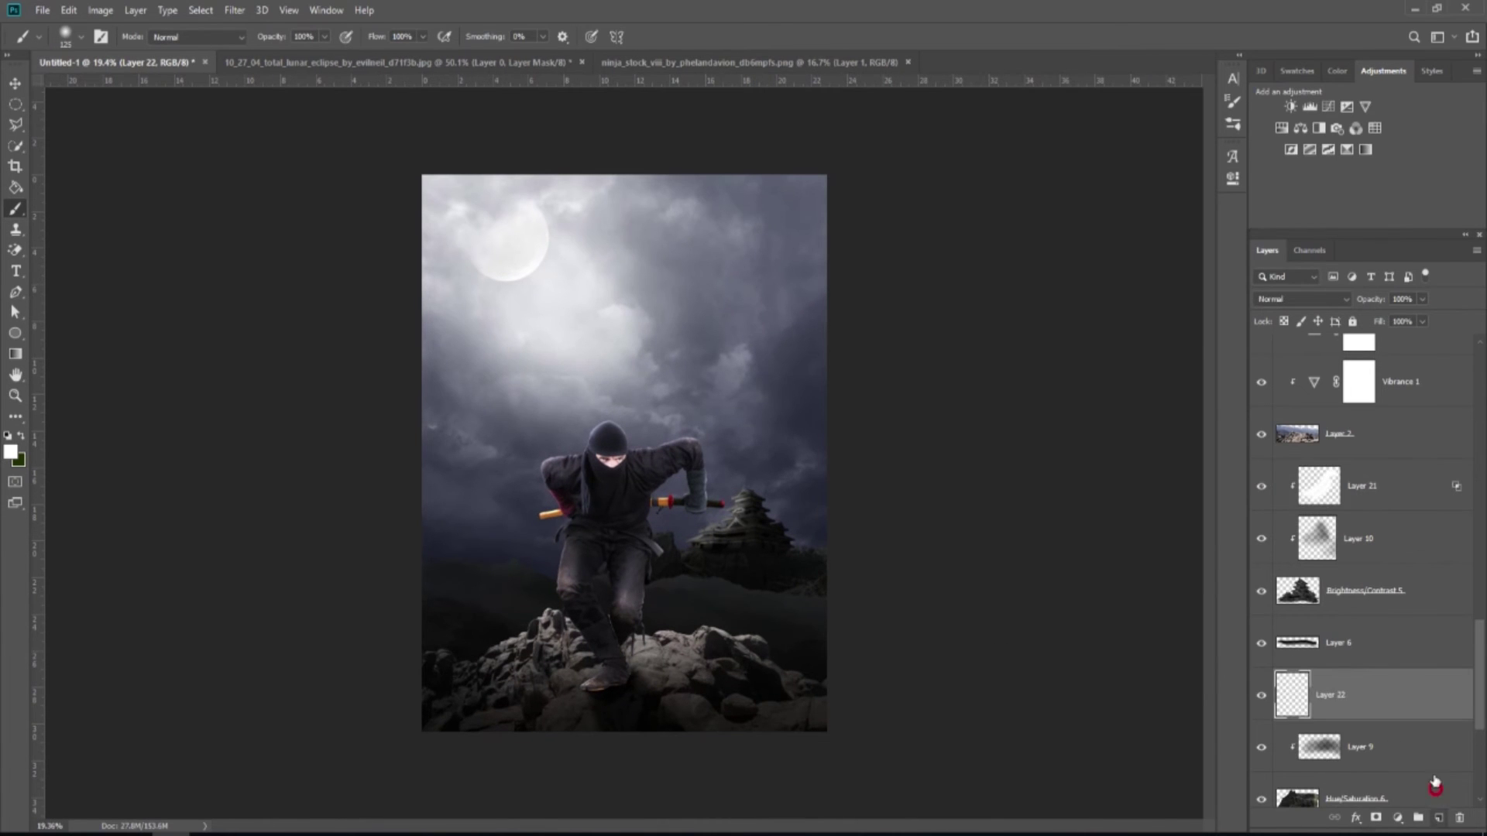
scroll(676, 613, "up", 4)
left_click_drag(532, 556, 522, 595)
scroll(511, 707, "up", 3)
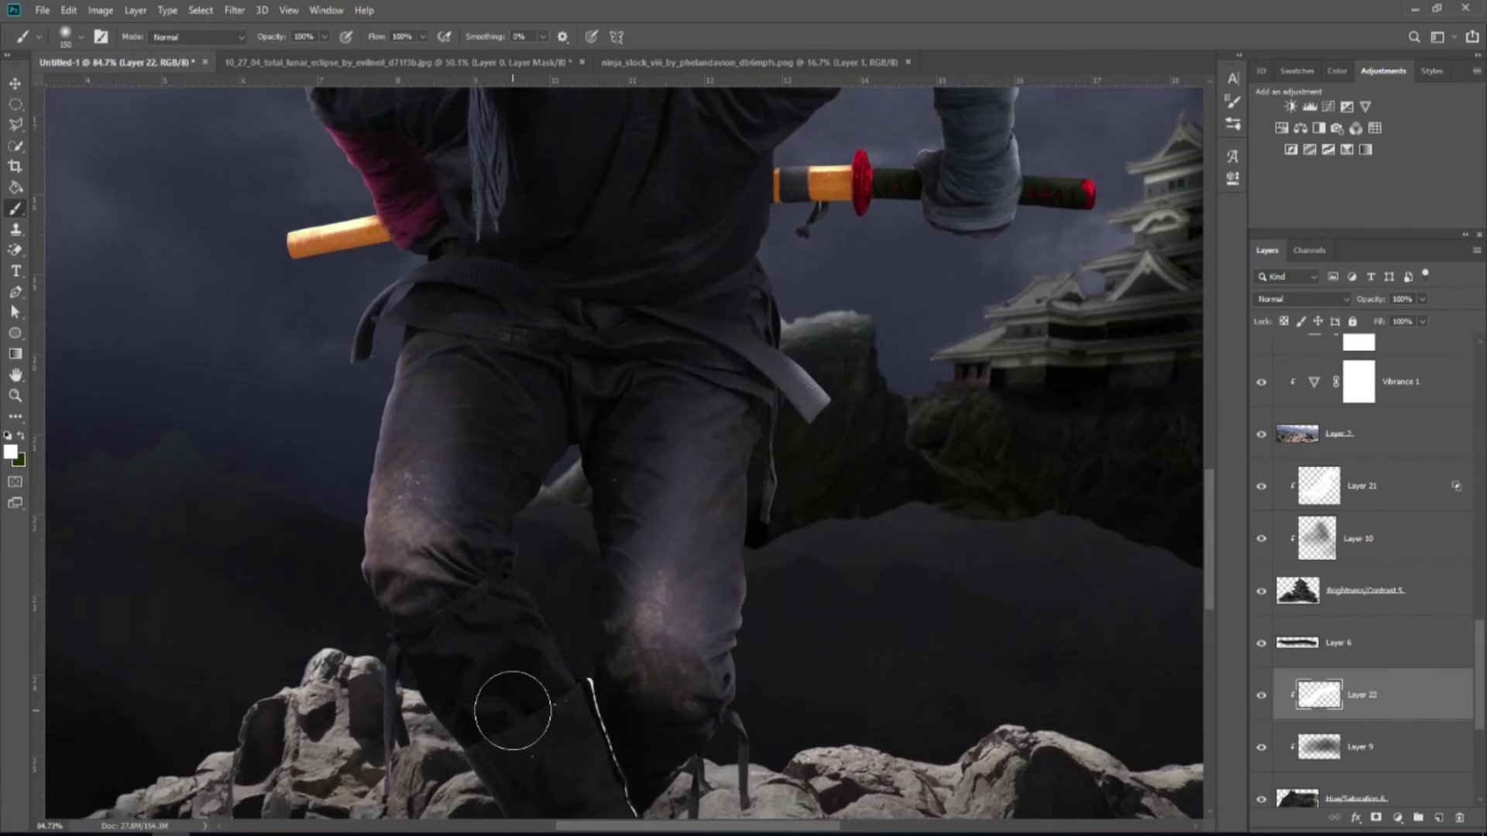
scroll(515, 689, "down", 4)
scroll(901, 485, "down", 4)
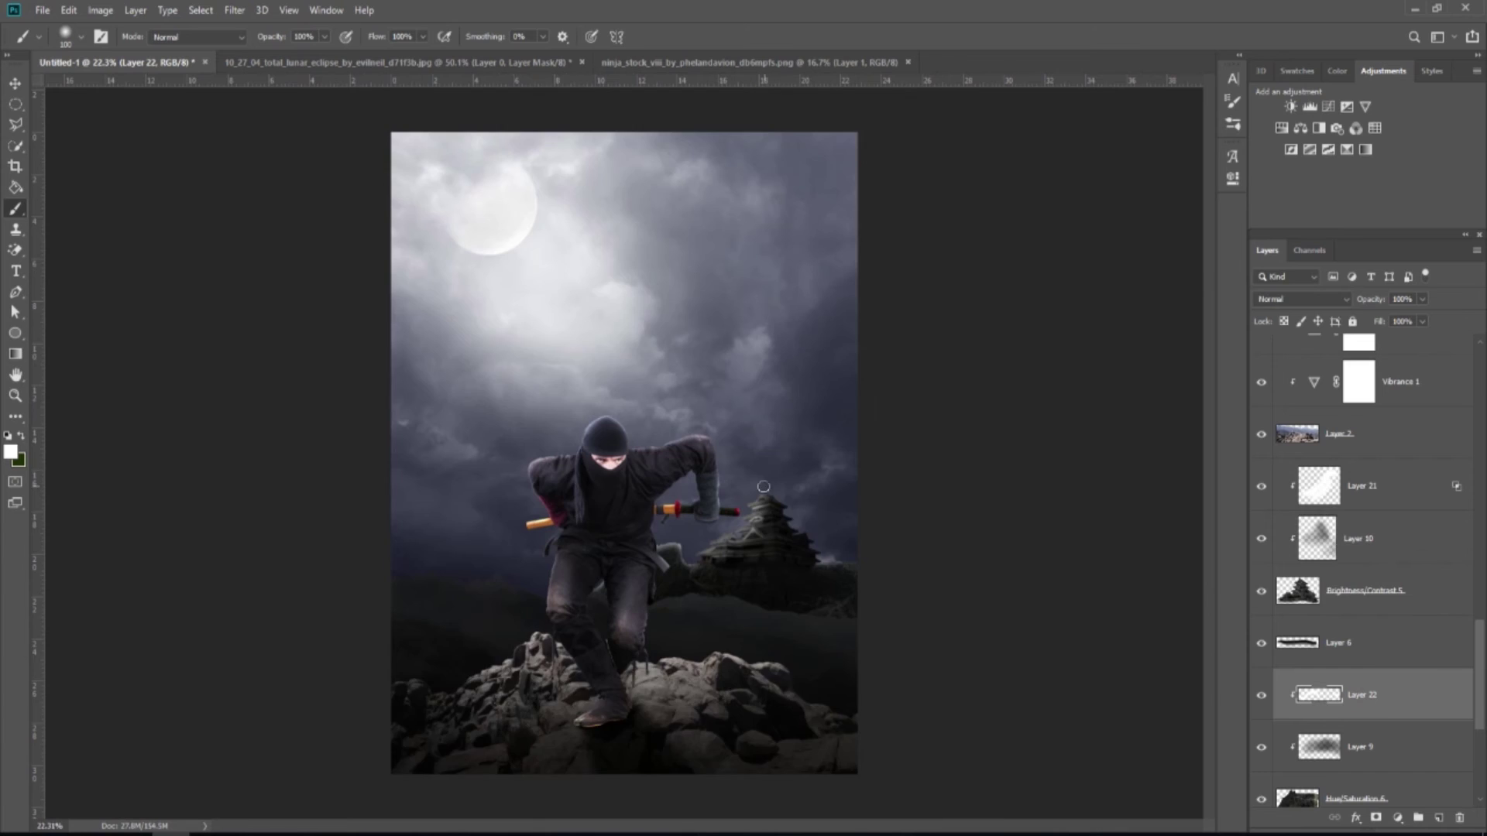
- Set the rocky hill's highlight layer to Screen and raise the dark limit of its Underlying Layer Blend If range
left_click(1301, 299)
left_click(1309, 438)
right_click(1368, 713)
left_click(1333, 35)
left_click_drag(1081, 450, 1125, 450)
key("Return")
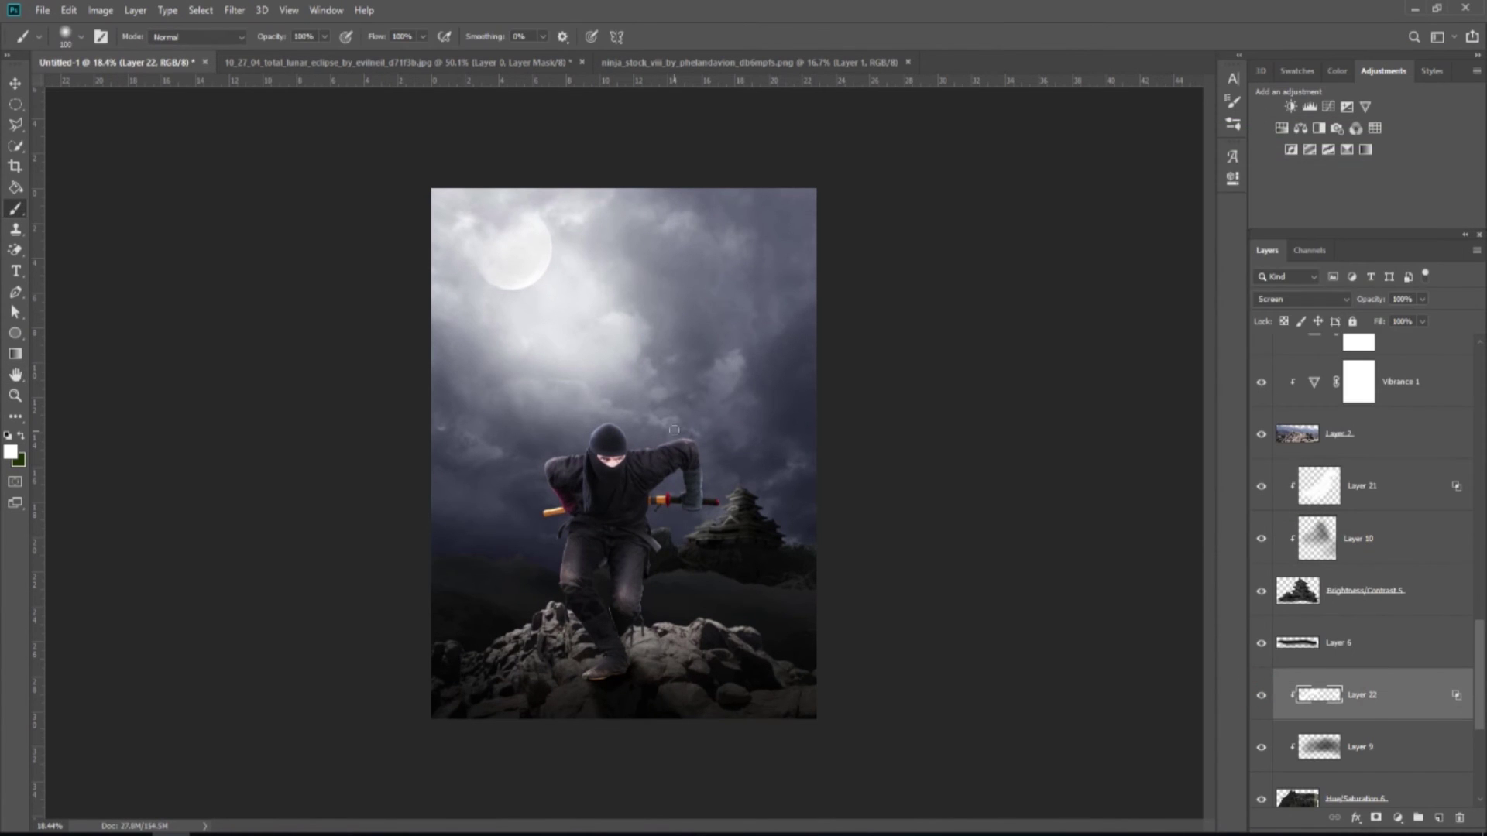
scroll(673, 430, "down", 2)
scroll(674, 430, "up", 1)
scroll(1485, 691, "down", 3)
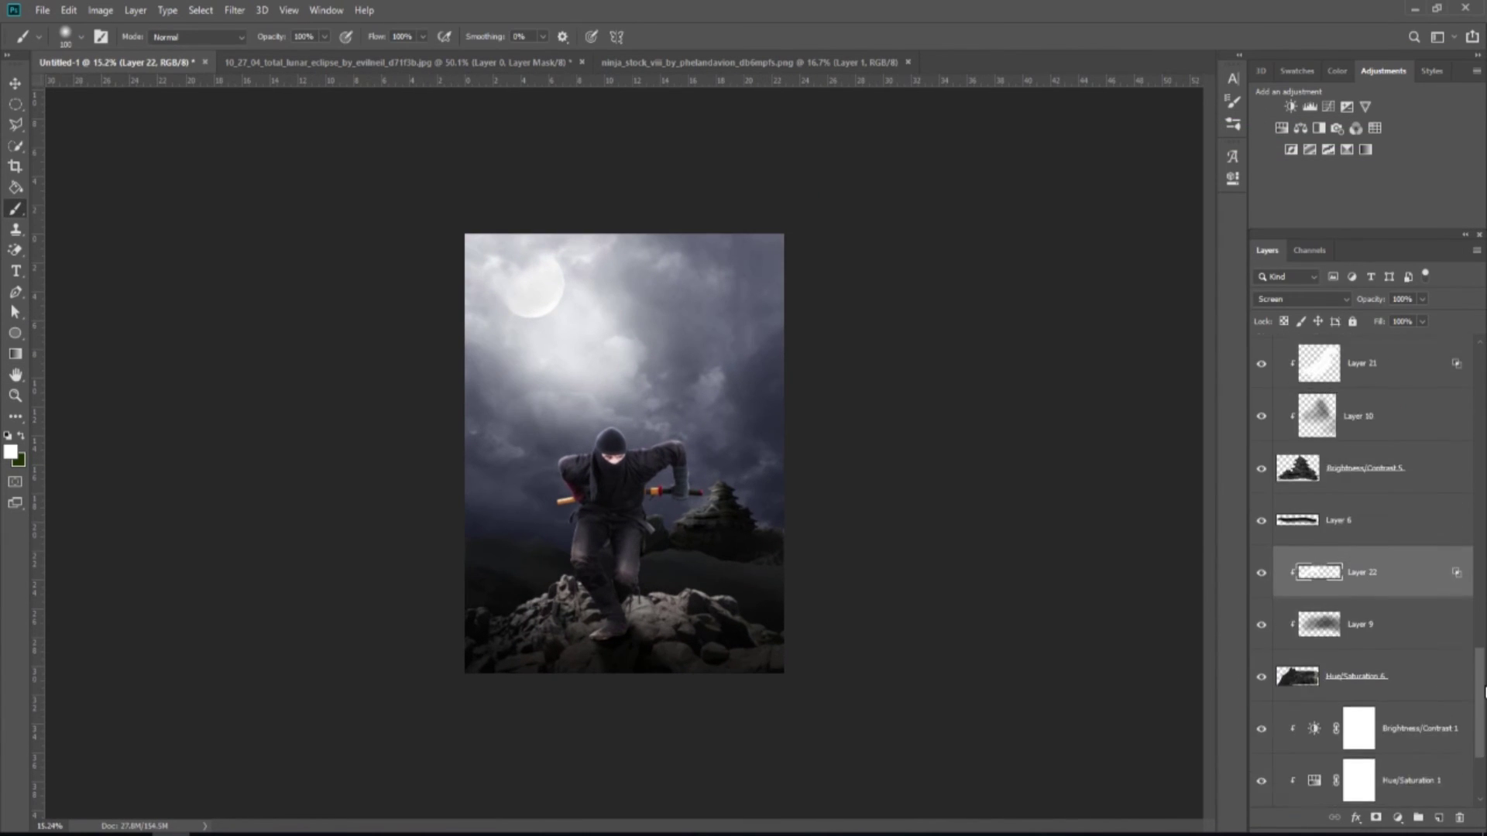
- Add a layer above Layer 11 and clip it to the mountain image in Layer 2
left_click_drag(1485, 691, 1484, 604)
left_click(1421, 507)
left_click(1438, 818)
right_click(1374, 514)
left_click(1309, 463)
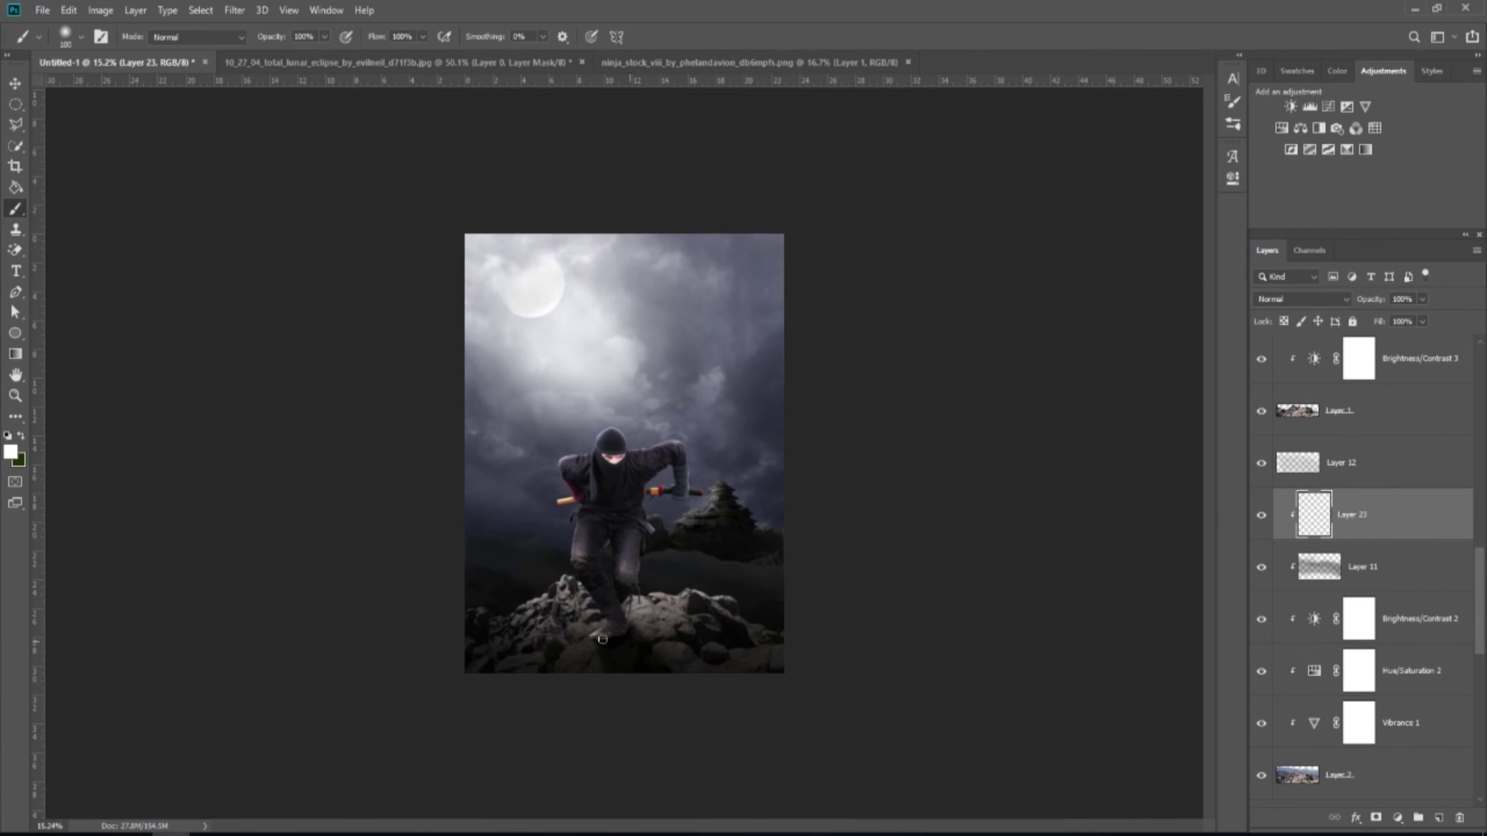
- Paint white light along the ridge line of the dark mountains on both sides of the ninja
scroll(603, 639, "up", 3)
key("bracketright")
key("bracketright")
left_click(585, 597)
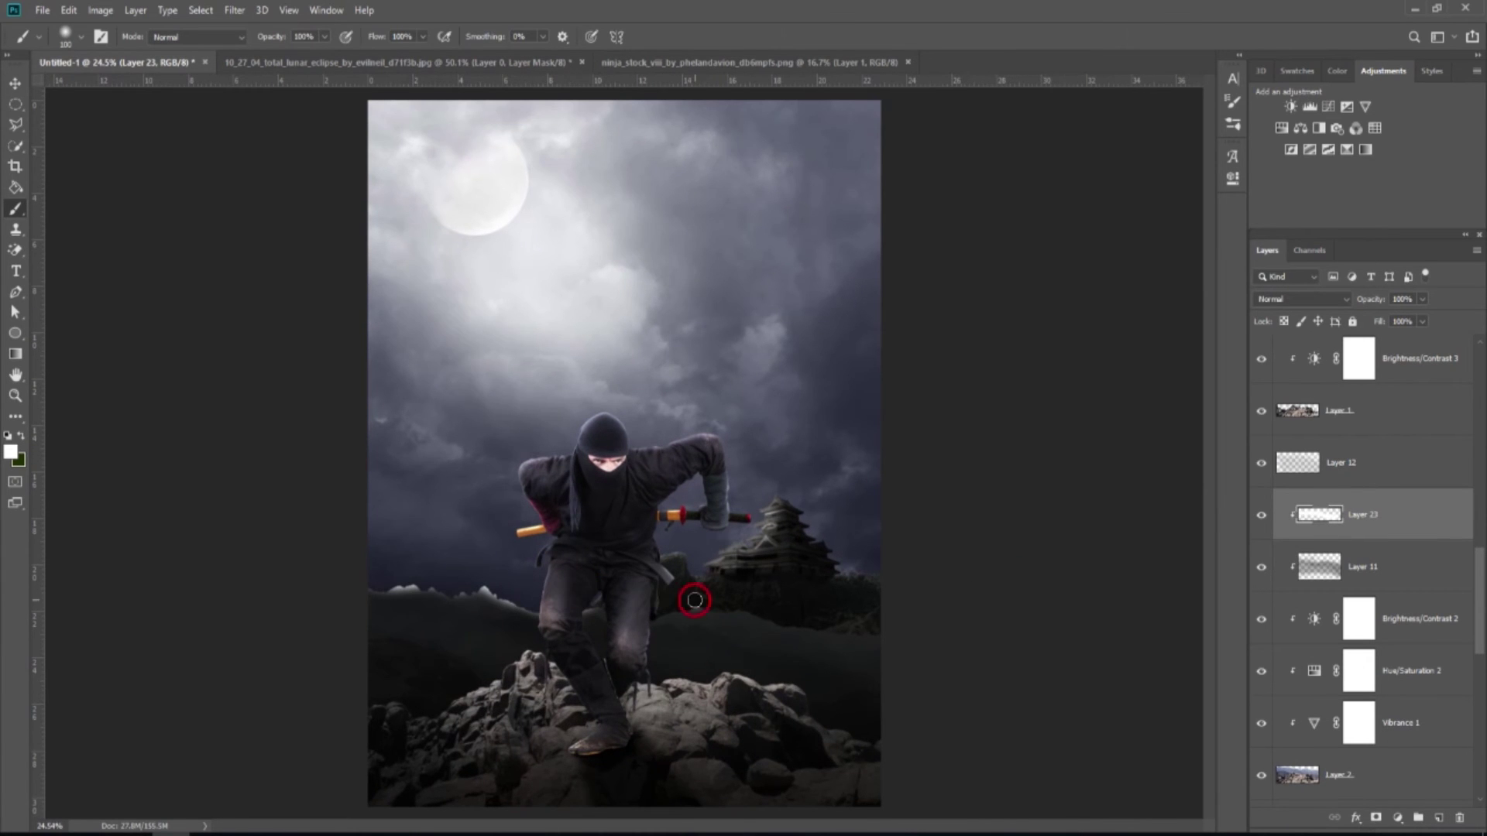
left_click_drag(695, 600, 714, 600)
- Set the ridge highlight layer to Screen and split the dark end of its Underlying Layer Blend If range
scroll(713, 601, "down", 3)
left_click(1312, 301)
left_click(1318, 421)
right_click(1382, 517)
left_click(1240, 178)
left_click_drag(1082, 450, 1149, 449)
left_click(1077, 450)
key("Return")
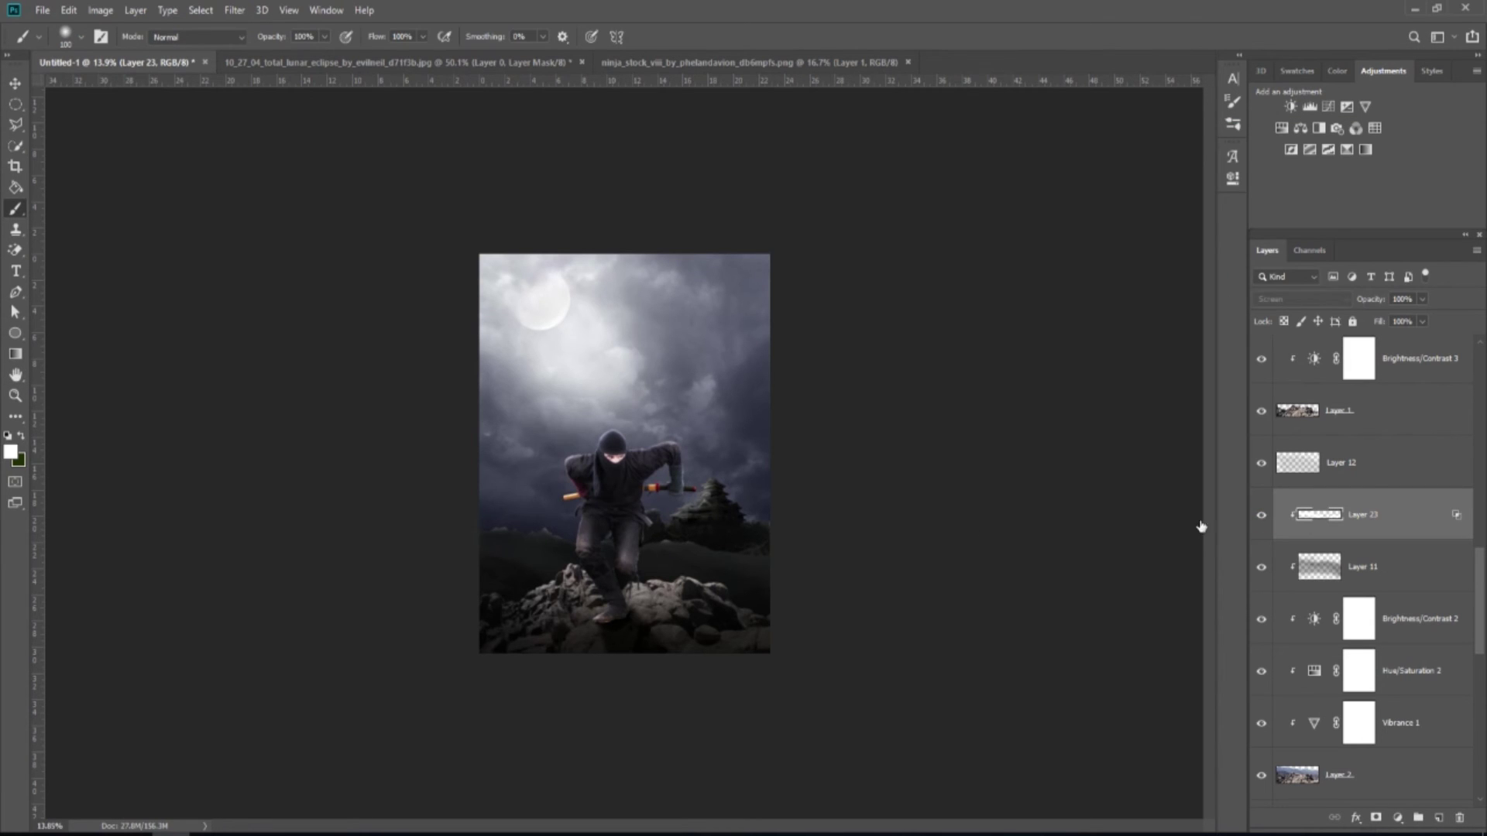
scroll(661, 611, "up", 3)
scroll(600, 568, "down", 4)
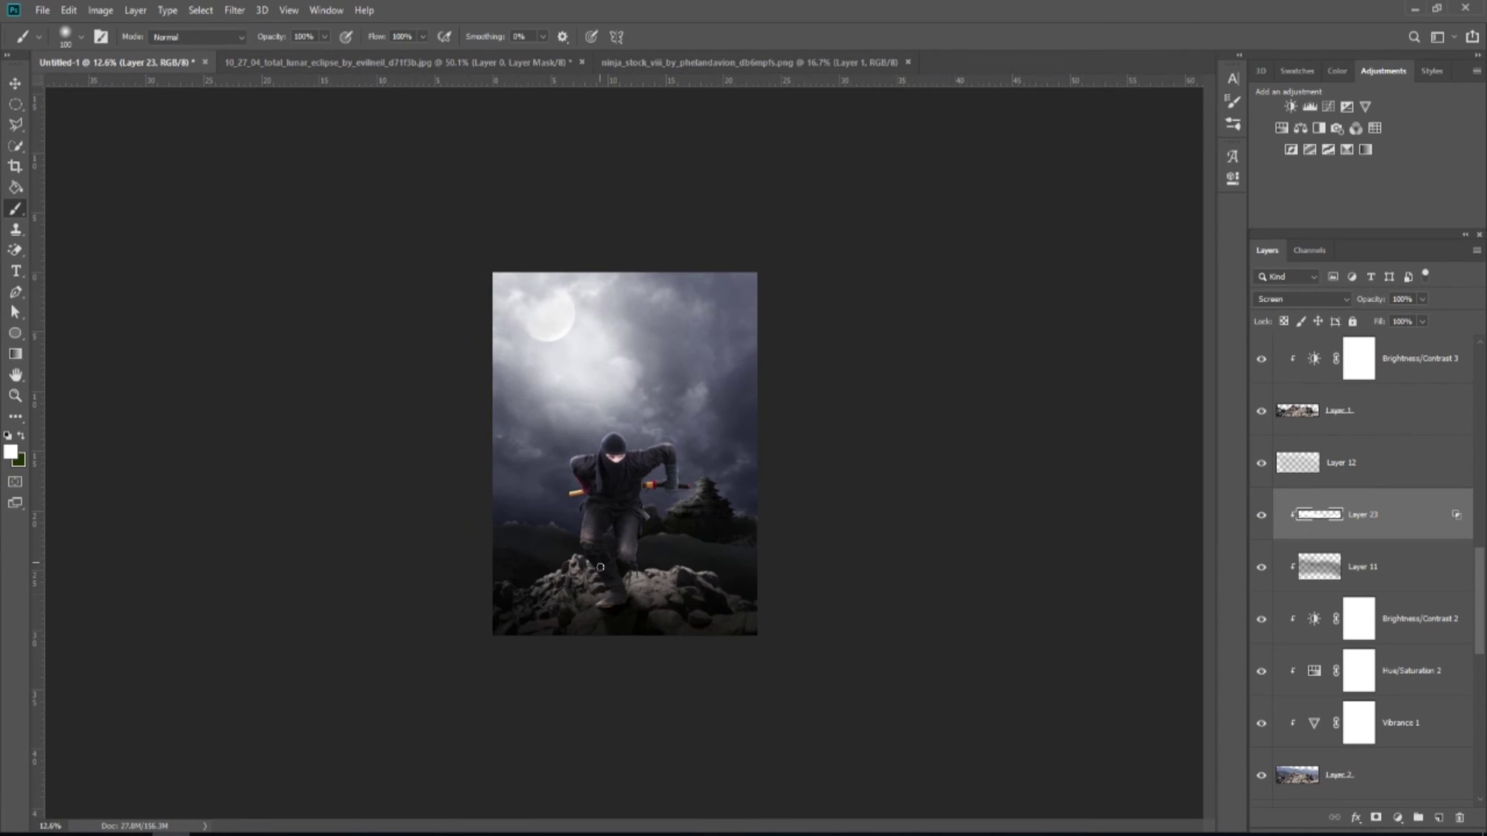
- Add a layer above Layer 12, lower the brush opacity to 31% and choose a cloud-shaped brush
left_click(1439, 470)
left_click(1439, 818)
left_click(324, 37)
left_click_drag(330, 54, 273, 147)
right_click(651, 417)
double_click(723, 528)
- Stamp white fog over the mountains behind the rocks on both sides of the ninja, reducing the brush size to 1200
scroll(597, 585, "up", 2)
left_click(493, 583)
left_click(634, 637)
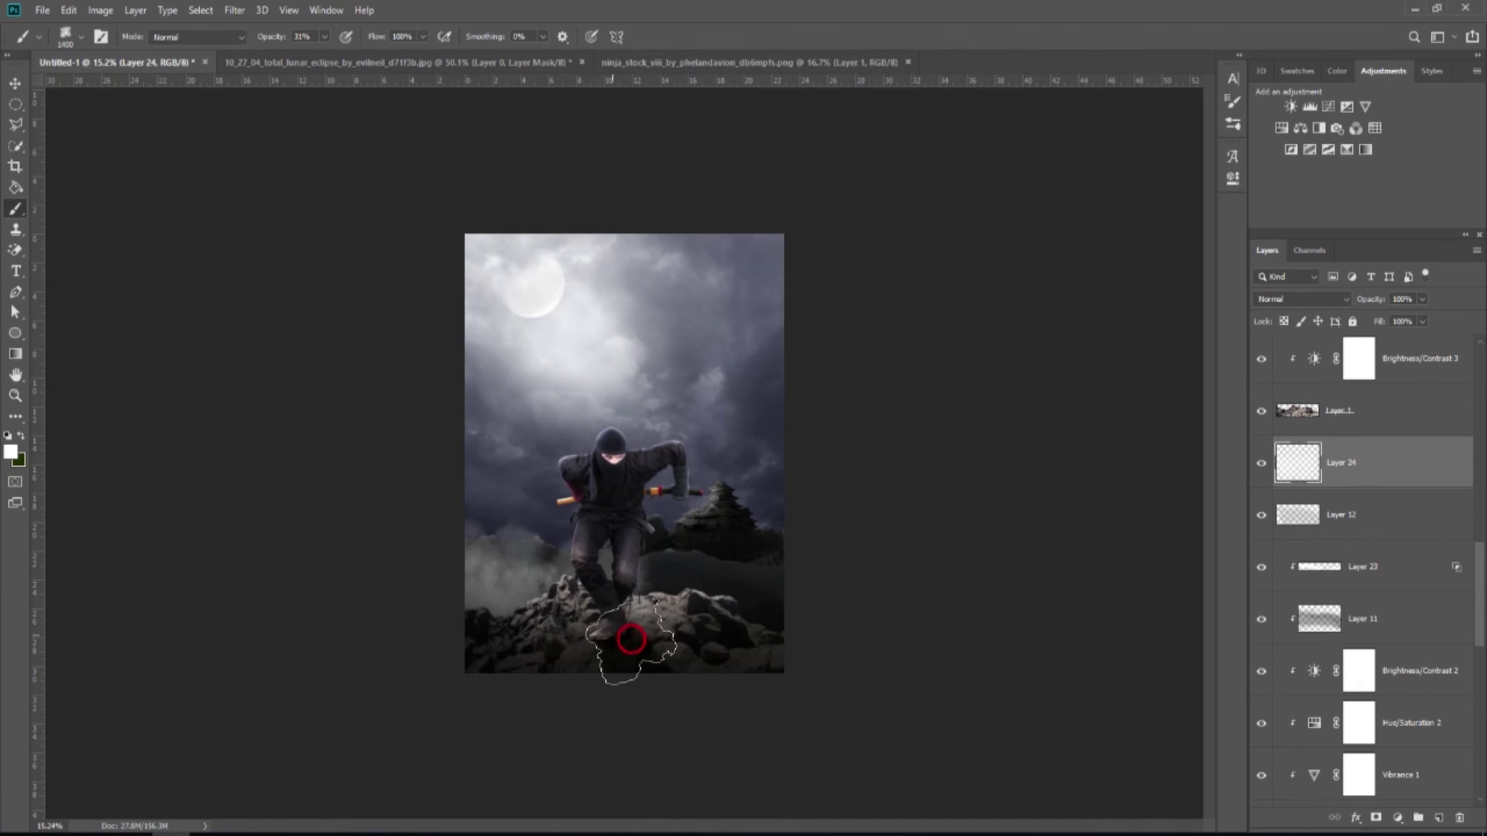
left_click(760, 602)
scroll(722, 590, "down", 2)
scroll(732, 600, "up", 4)
key("bracketleft")
key("bracketleft")
left_click(773, 615)
left_click(740, 598)
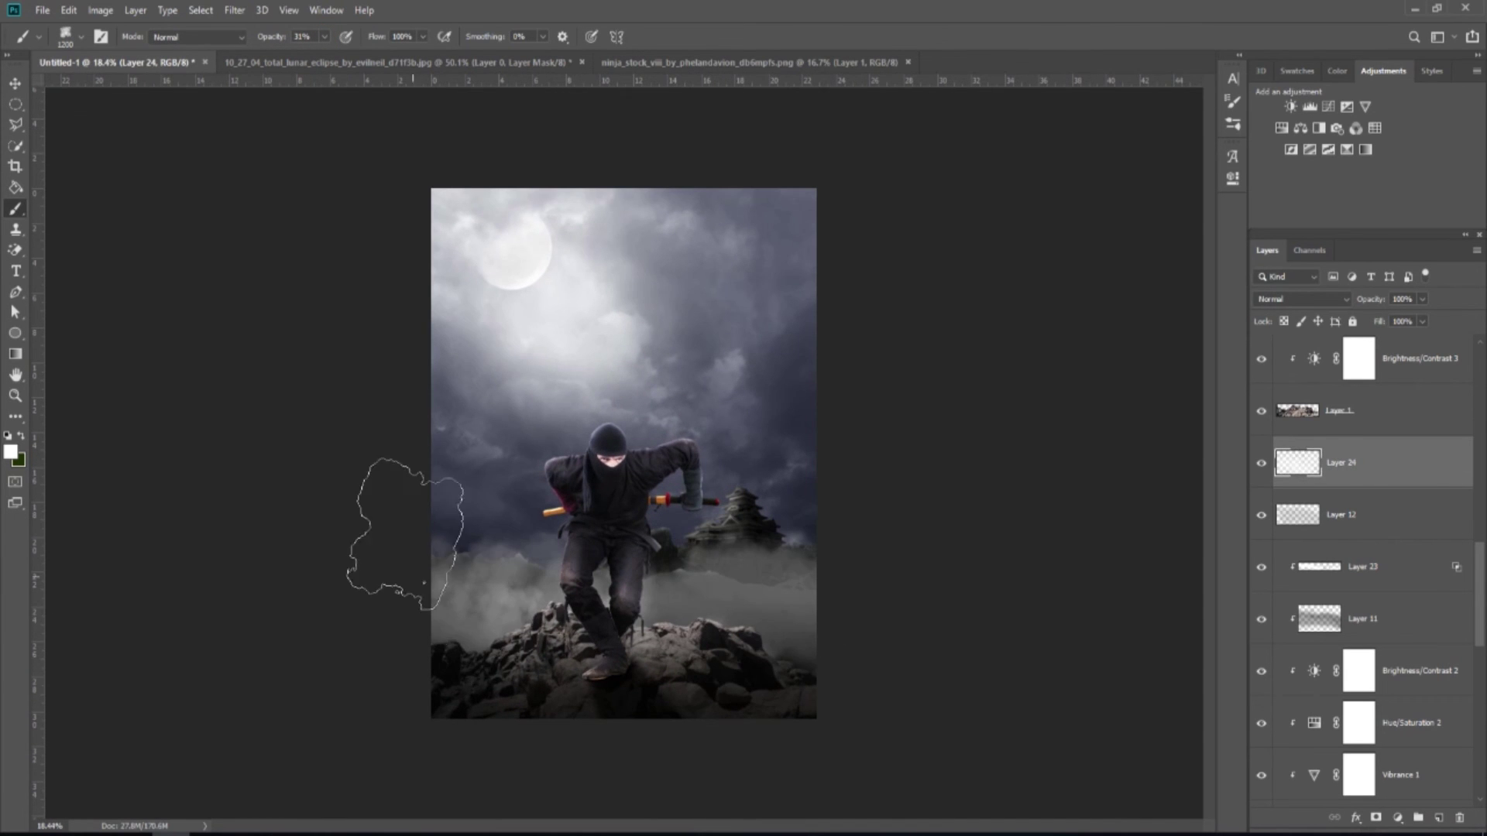
- Lower the fog layer's fill to 73%, stamp more fog around the castle and sky, and compare with the layer hidden
scroll(581, 604, "down", 1)
mouse_move(1413, 350)
left_mouse_down()
mouse_move(1392, 368)
mouse_move(1404, 364)
left_mouse_up()
left_click(762, 511)
left_click(705, 464)
left_click(511, 476)
left_click(769, 529)
left_click(701, 552)
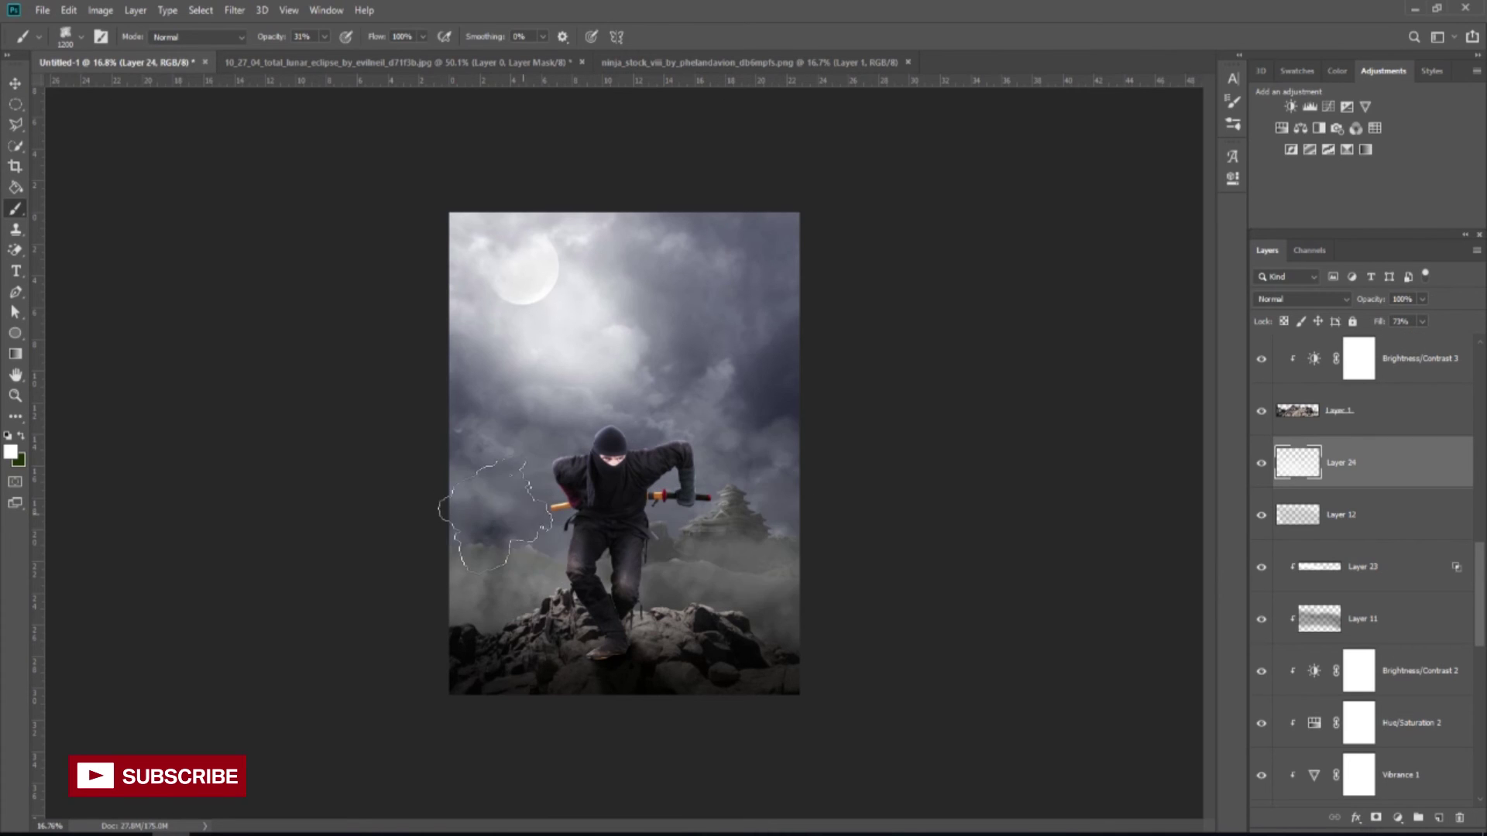
left_click(1261, 463)
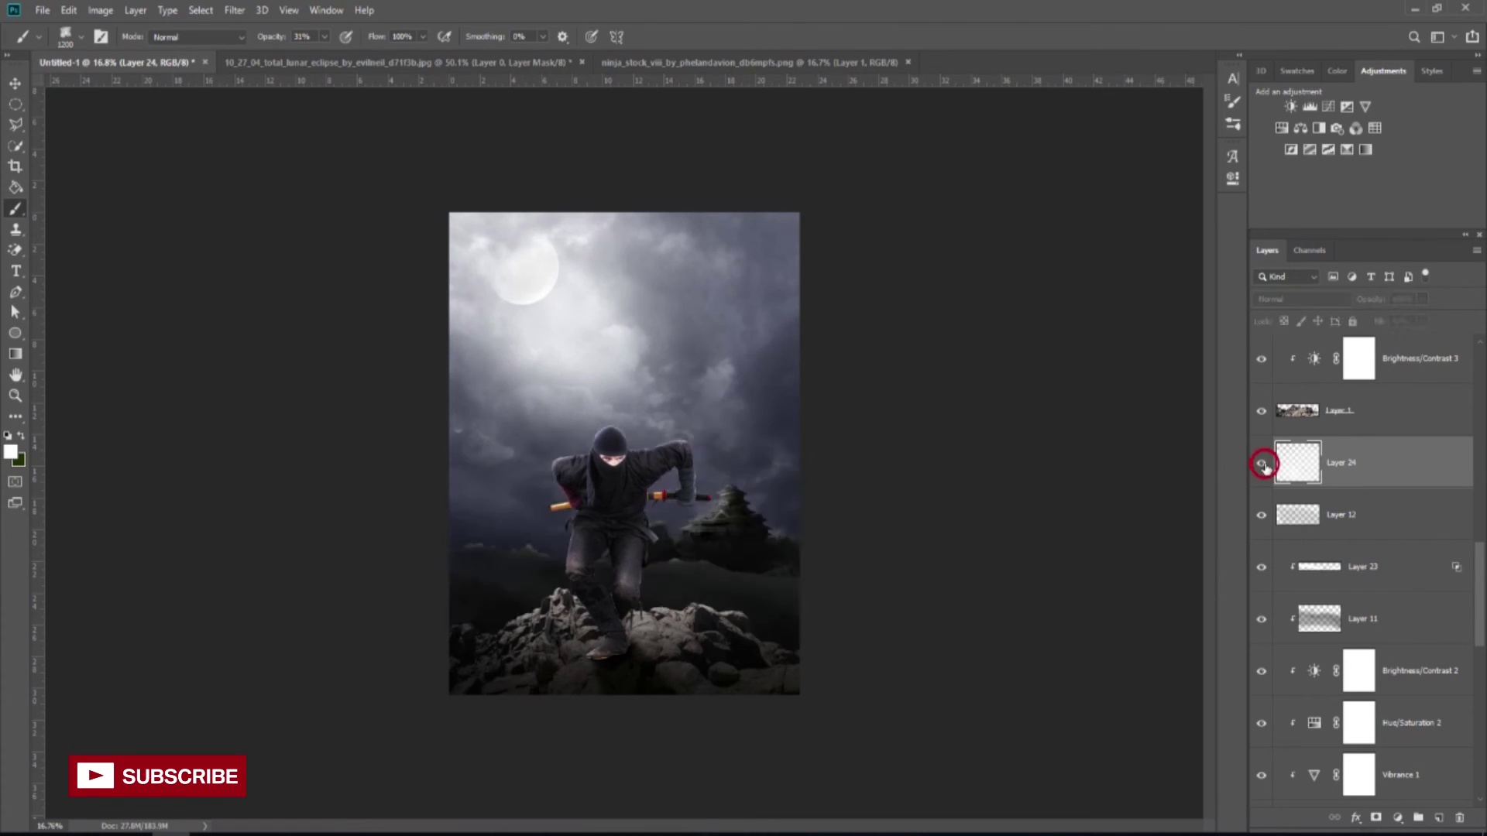
left_click(1262, 463)
- Add another layer and place it directly below the fog layer
scroll(675, 542, "up", 1)
left_click(1439, 817)
left_click_drag(1394, 467, 1383, 541)
scroll(238, 511, "up", 2)
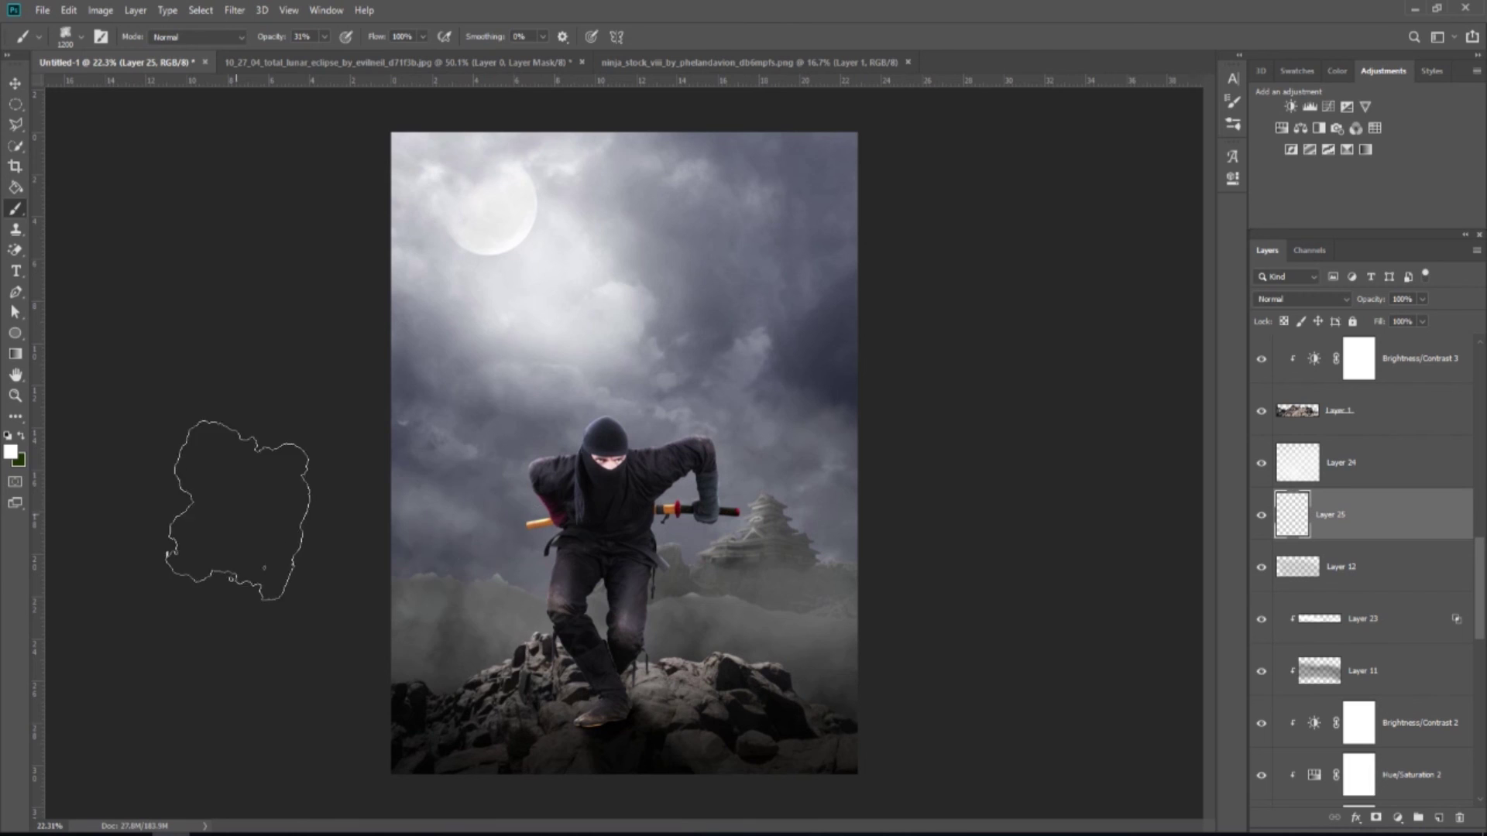
- Stamp finer fog clumps around the castle base and mountains with the cloud brush at size 500 and 17% opacity
key("bracketleft")
key("bracketleft")
key("bracketleft")
key("bracketleft")
key("bracketleft")
key("bracketleft")
key("bracketleft")
left_click(639, 584)
left_click(701, 577)
left_click(802, 585)
left_click(809, 538)
left_click(484, 582)
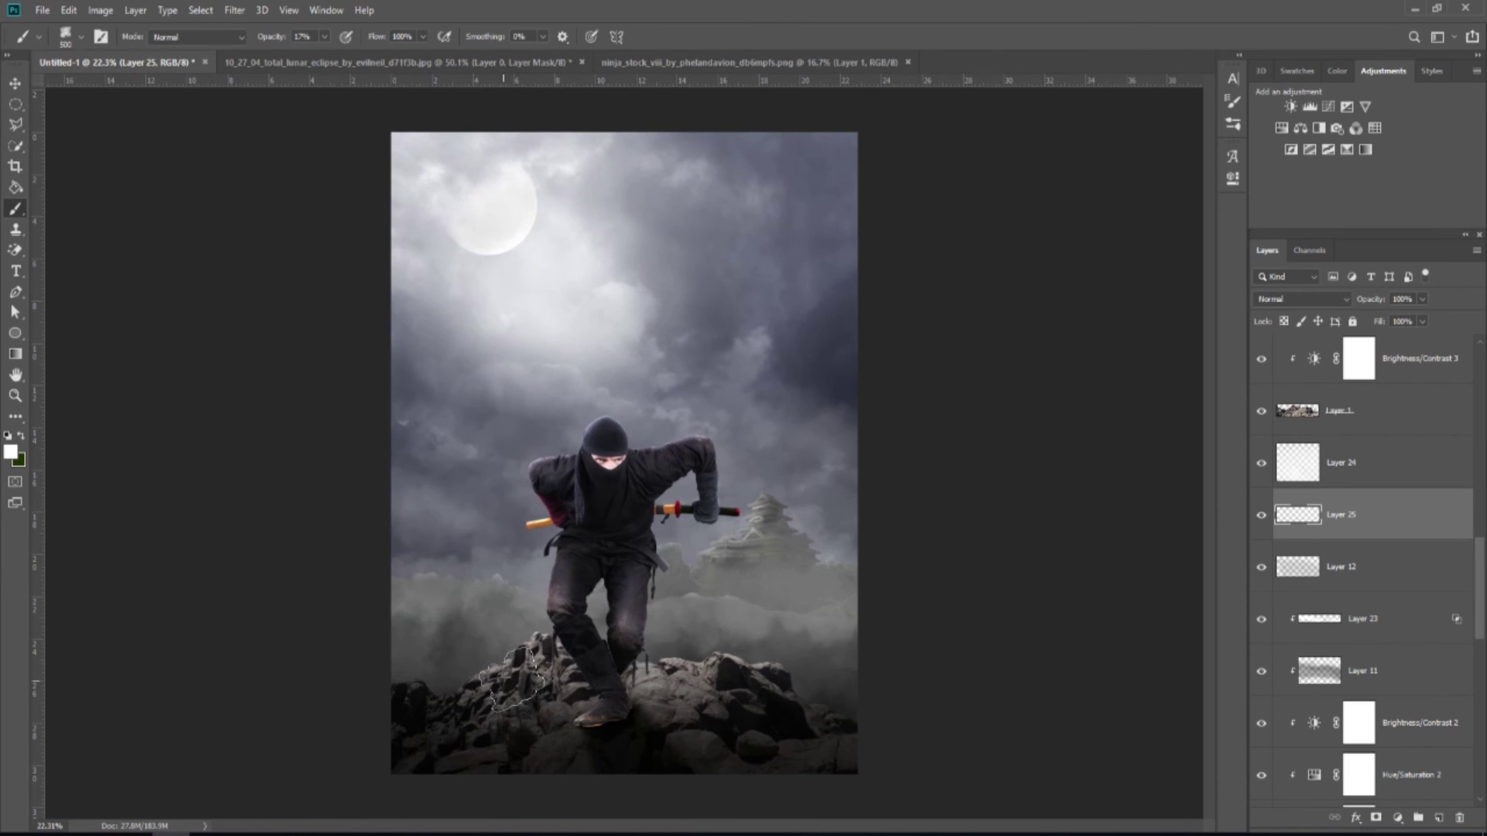
- Reduce the finer fog layer's fill to 33%
scroll(625, 496, "down", 2)
left_click_drag(1420, 350, 1373, 341)
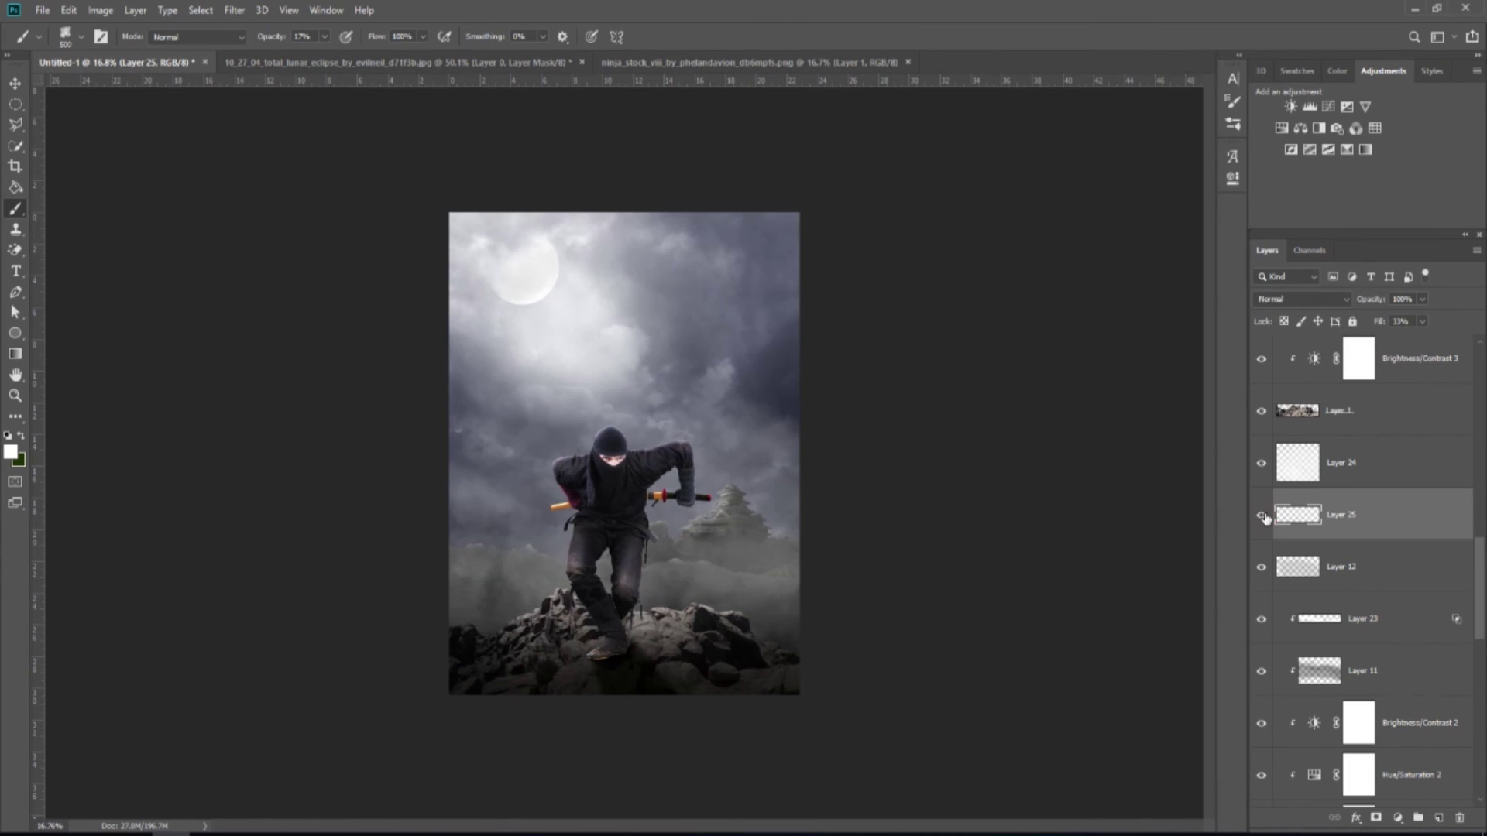
scroll(738, 634, "down", 1)
- Add a layer above the sky's Brightness/Contrast 1 adjustment and set the foreground color to black
left_click(15, 83)
scroll(711, 688, "up", 1)
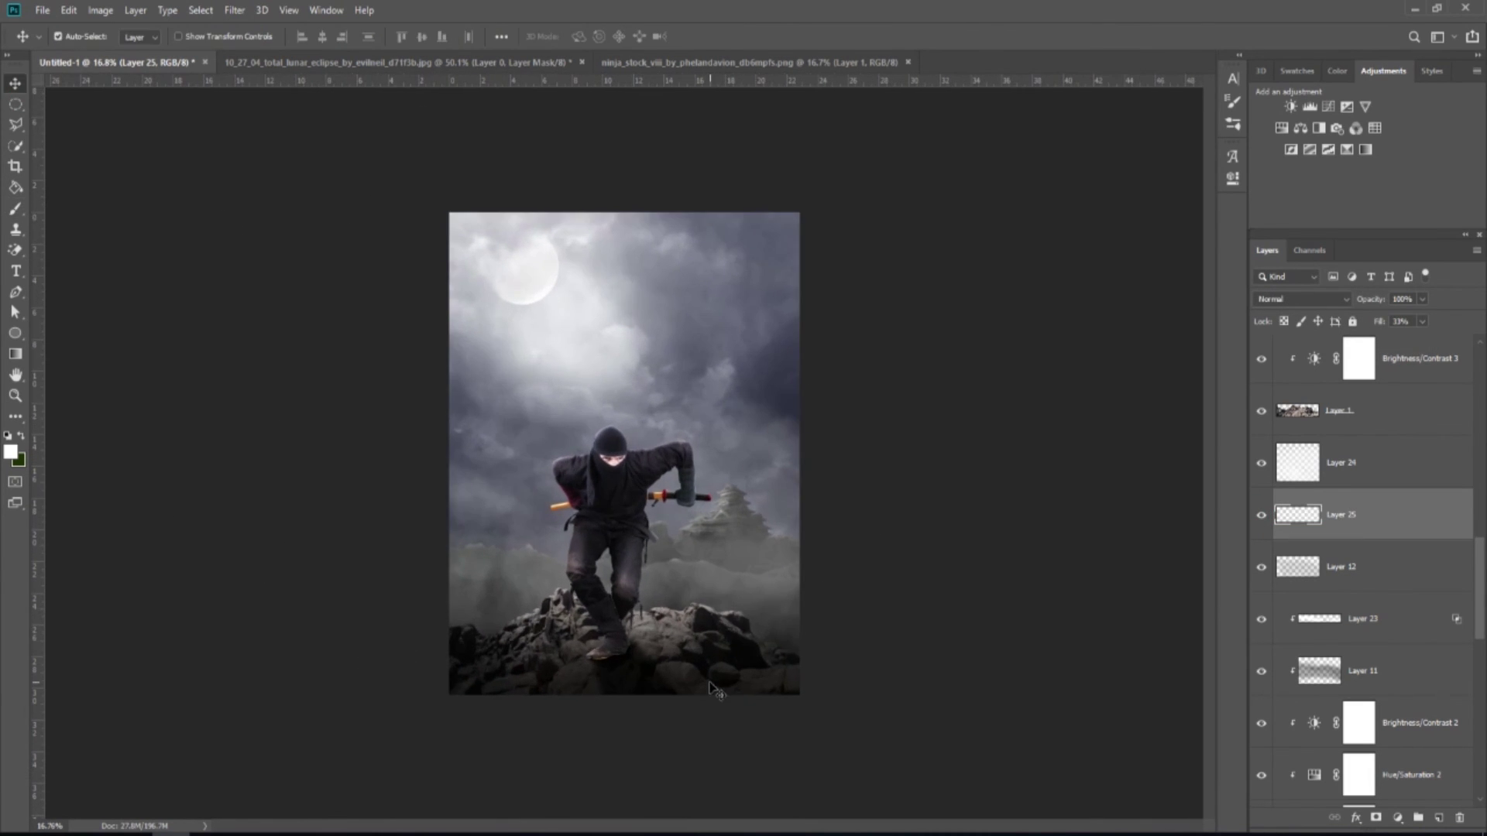
scroll(1334, 700, "down", 10)
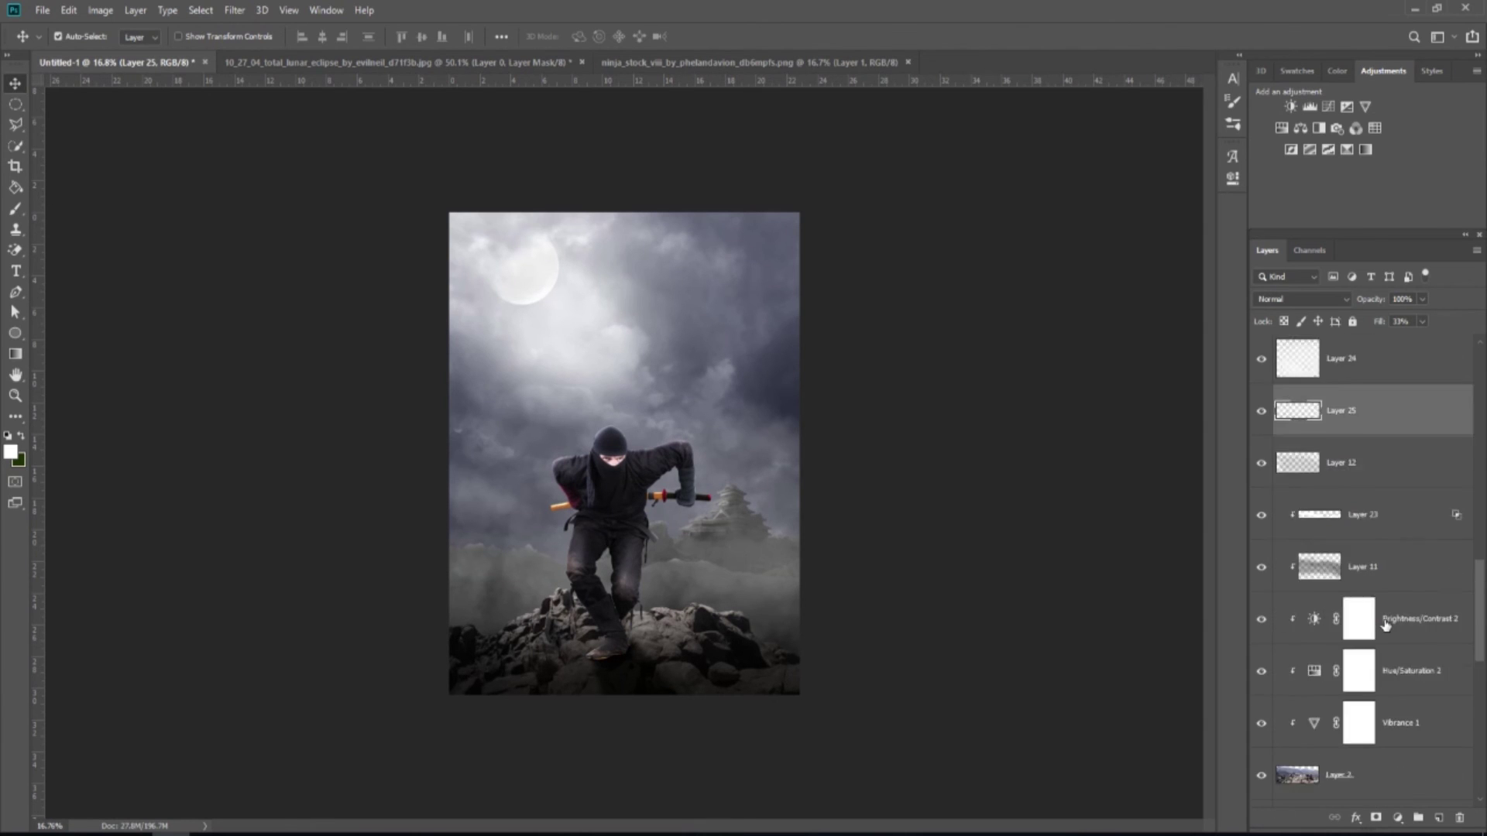
left_click(1433, 586)
key("ctrl+shift+alt+n")
left_click(20, 437)
left_click(10, 452)
left_click(1058, 357)
left_click(1405, 145)
- Darken the outer areas of the sky by painting black with a large soft round brush at 17% opacity
left_click(15, 209)
right_click(879, 195)
right_click(788, 277)
left_click(766, 37)
mouse_move(848, 240)
left_mouse_down()
mouse_move(421, 183)
mouse_move(481, 189)
mouse_move(414, 593)
mouse_move(483, 573)
left_mouse_up()
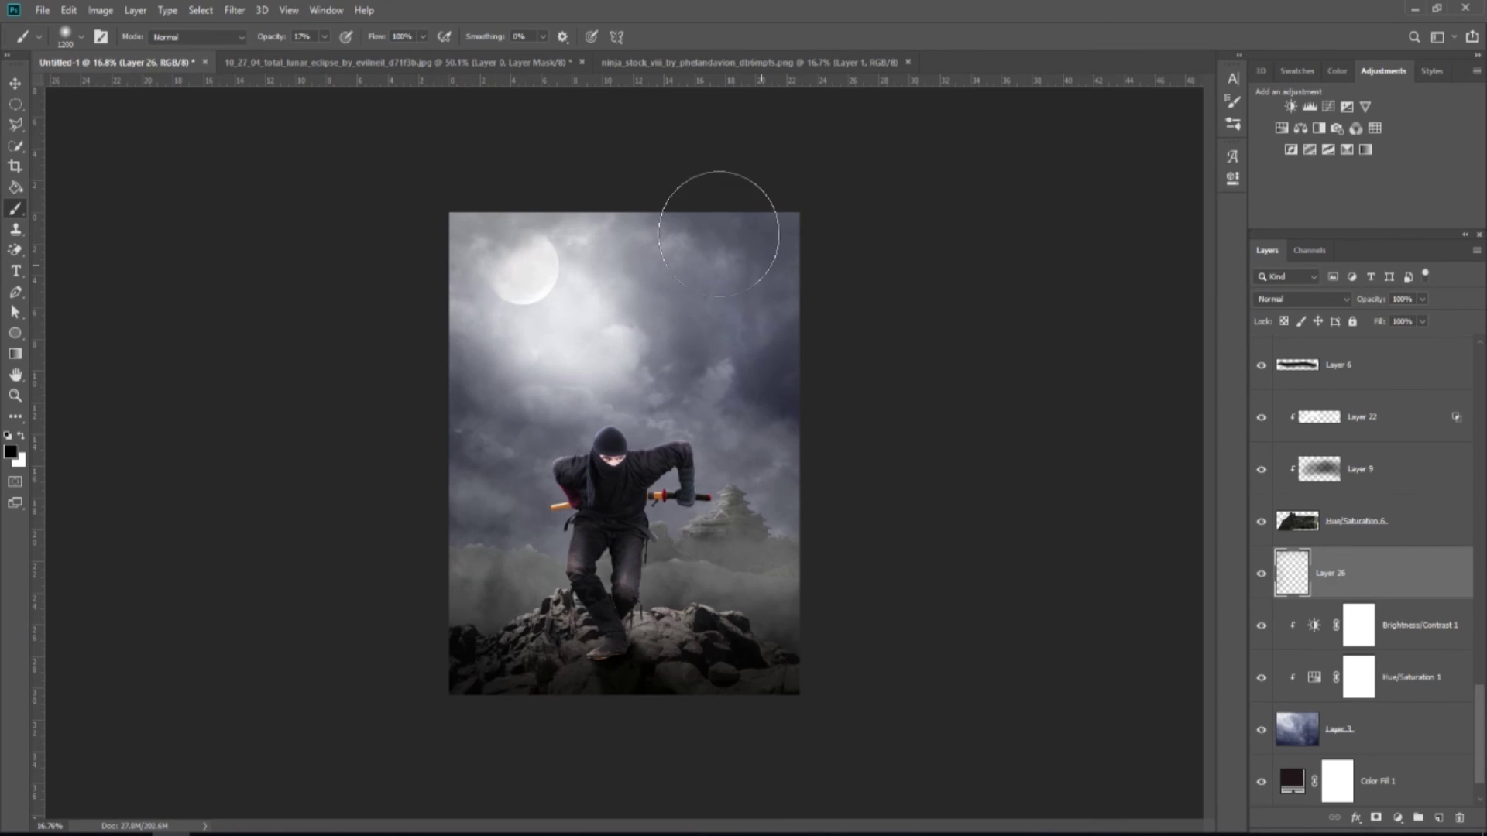
left_click_drag(719, 234, 721, 318)
key("bracketright")
left_click_drag(688, 643, 647, 633)
mouse_move(581, 247)
left_mouse_down()
mouse_move(717, 239)
mouse_move(449, 441)
mouse_move(553, 153)
left_mouse_up()
- Set the sky shadow layer's blend mode to Multiply and its fill to 64%
left_click(1315, 299)
left_click(1268, 361)
left_click_drag(1426, 322, 1401, 364)
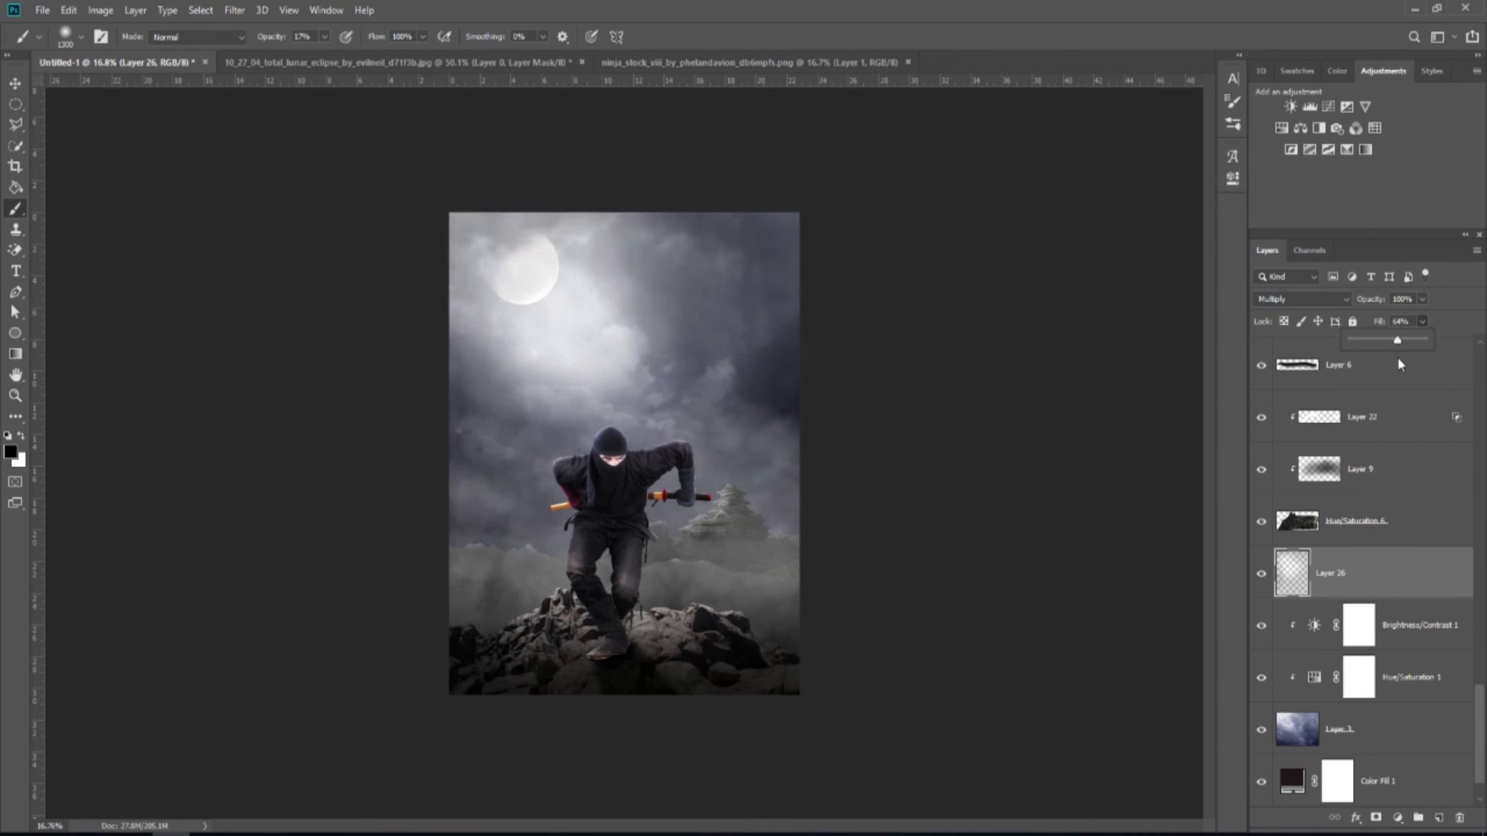
- Add a layer above Layer 15 and darken the base of the rocks by painting with a soft black brush
left_click(13, 85)
scroll(1394, 558, "up", 10)
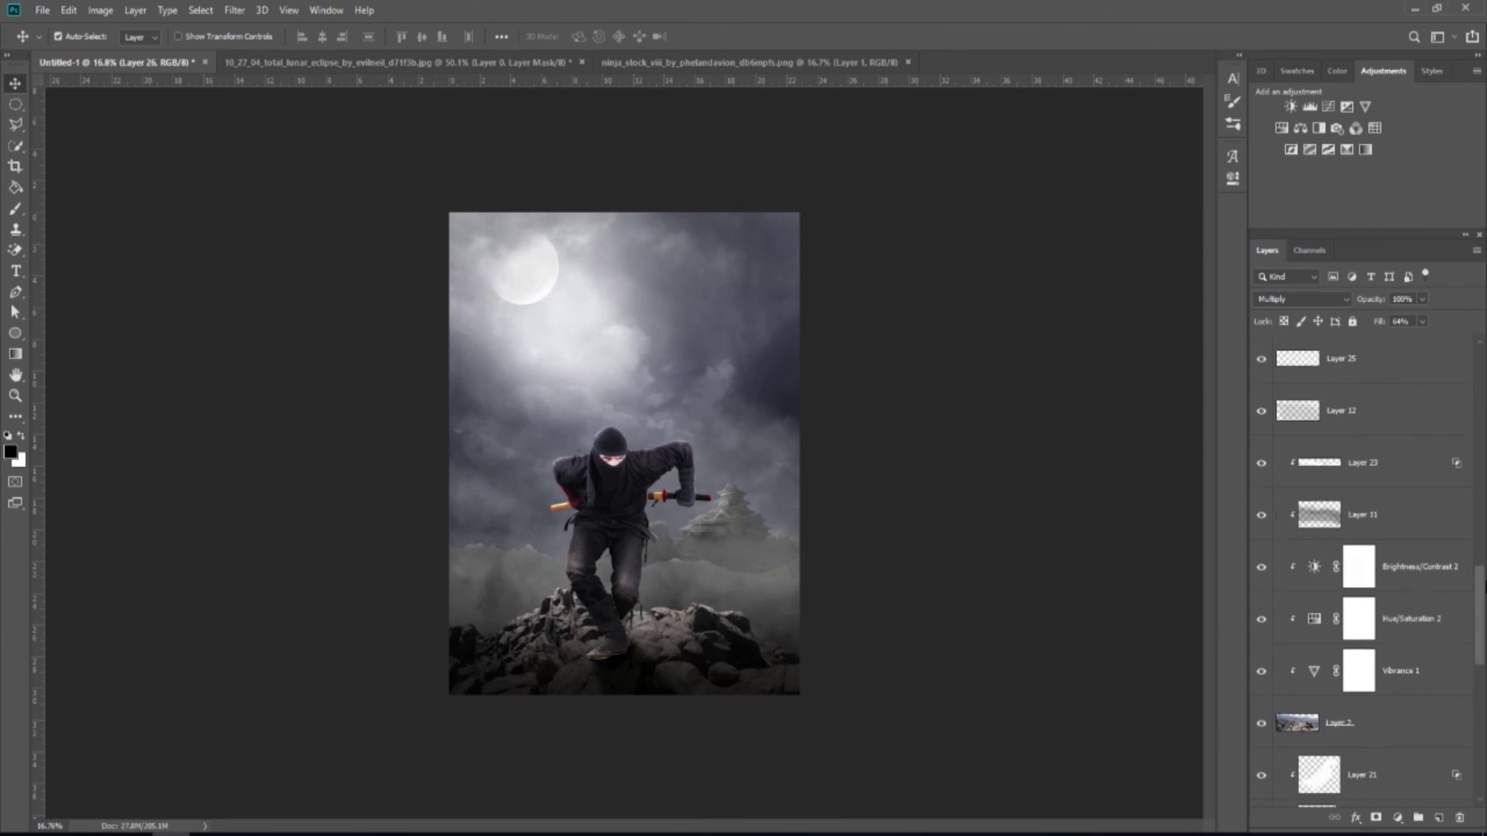
left_click(1449, 527)
left_click(1438, 818)
key("b")
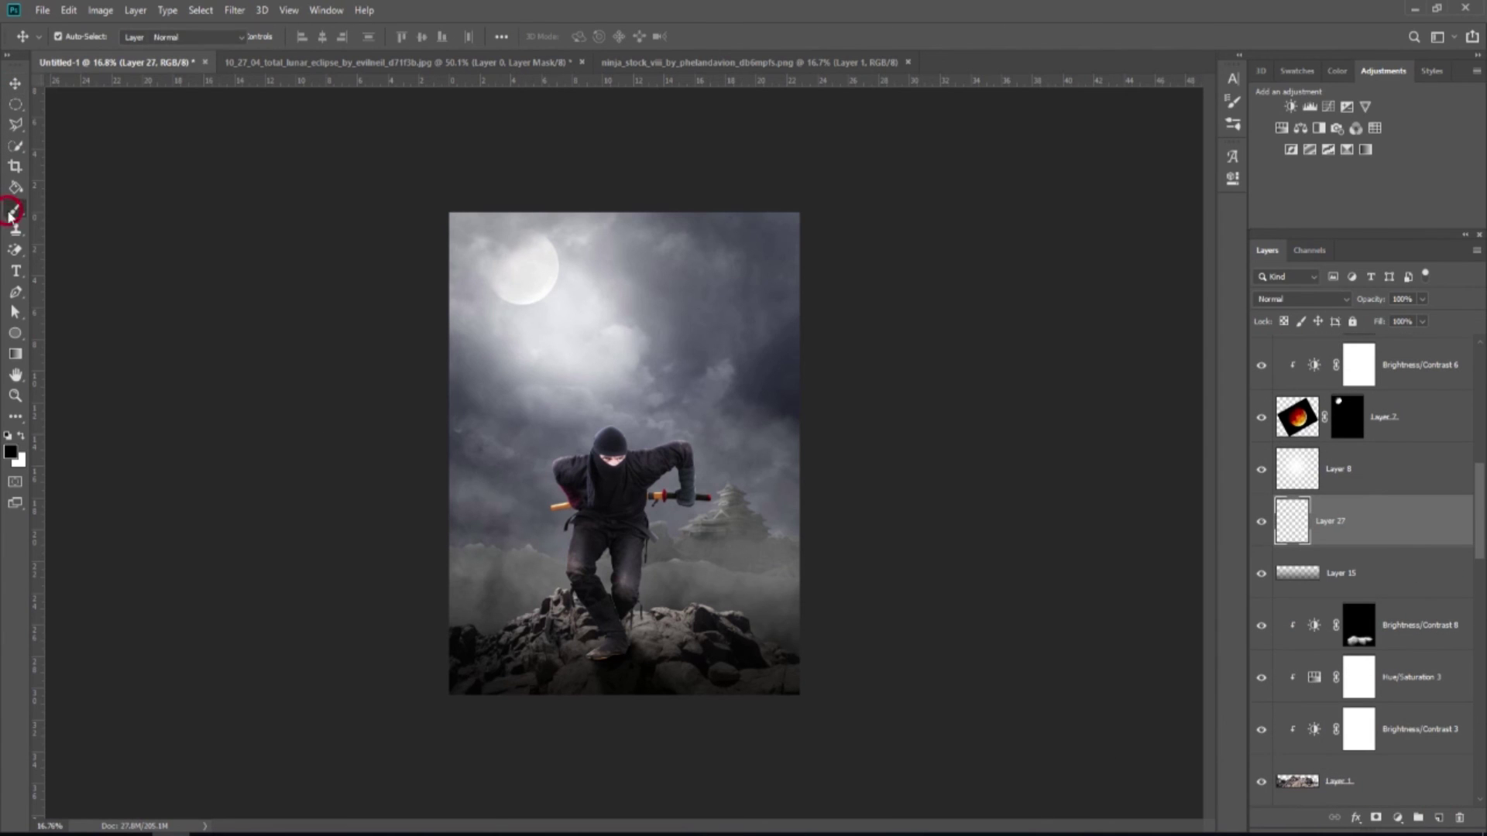
key("bracketleft")
key("bracketleft")
key("bracketleft")
key("bracketleft")
key("bracketleft")
mouse_move(523, 738)
left_mouse_down()
mouse_move(828, 730)
mouse_move(800, 711)
mouse_move(558, 711)
left_mouse_up()
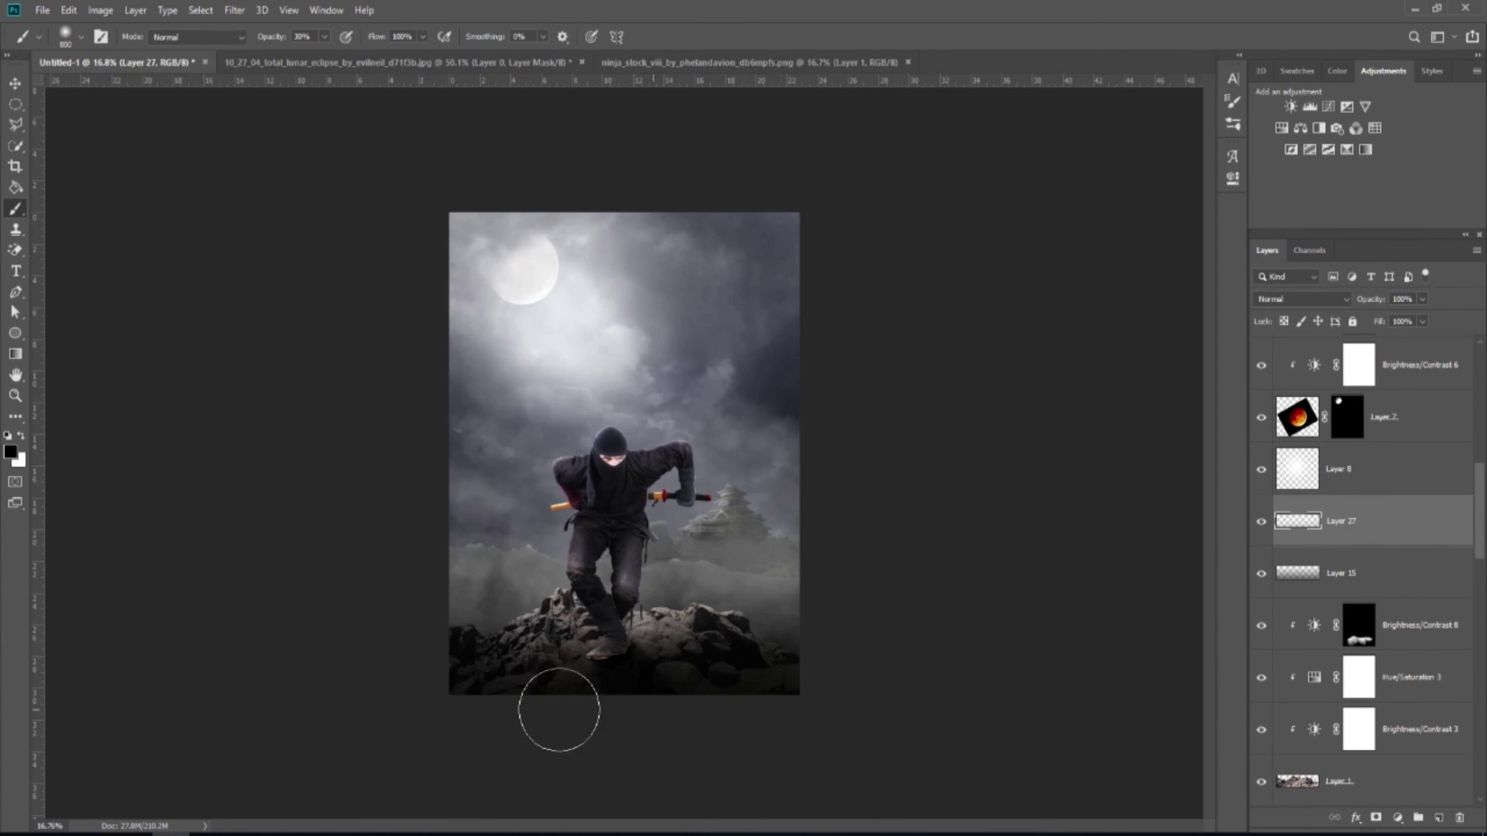
- Extend the darkening across the lower rocks with a larger soft black brush at 11% opacity
key("bracketright")
key("bracketright")
key("bracketright")
left_click_drag(325, 37, 310, 77)
left_click_drag(486, 652, 800, 672)
- Set the lower rock shadow layer to Multiply, reduce its fill slightly, and compare the image without it
left_click(1309, 301)
left_click(1294, 362)
left_click_drag(1413, 350, 1408, 351)
left_click(1262, 523)
left_click(1262, 523)
- Add a layer clipped to the ninja directly above the Brightness/Contrast 7 adjustment
scroll(774, 650, "down", 2)
scroll(697, 643, "up", 6)
scroll(720, 636, "down", 6)
left_click_drag(1480, 542, 1481, 433)
left_click(1430, 527)
left_click(1439, 818)
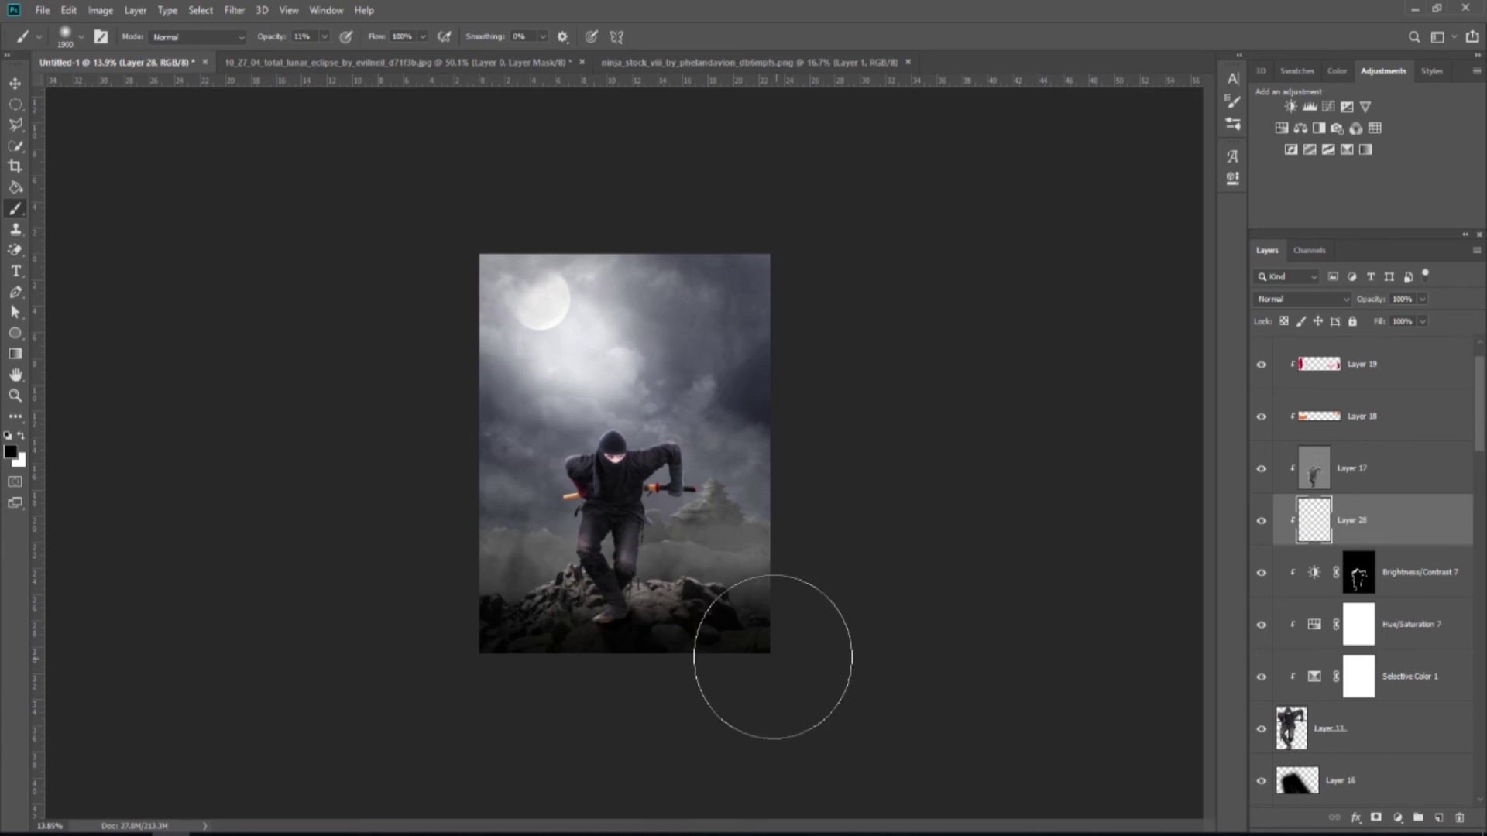
- Darken the ninja's boots and lower legs by painting black with a small soft brush at 50% opacity
scroll(773, 657, "up", 1)
left_click(324, 37)
scroll(619, 491, "up", 5)
left_click(628, 774)
key("bracketleft")
key("bracketleft")
key("bracketleft")
key("bracketleft")
key("bracketleft")
key("bracketleft")
key("bracketleft")
key("bracketleft")
key("bracketleft")
key("bracketleft")
key("bracketleft")
key("bracketleft")
key("bracketleft")
key("bracketleft")
key("bracketleft")
key("bracketleft")
key("bracketleft")
scroll(630, 778, "up", 4)
mouse_move(634, 739)
left_mouse_down()
mouse_move(600, 745)
mouse_move(587, 772)
mouse_move(632, 747)
mouse_move(564, 750)
left_mouse_up()
mouse_move(631, 748)
left_mouse_down()
mouse_move(592, 755)
mouse_move(593, 680)
left_mouse_up()
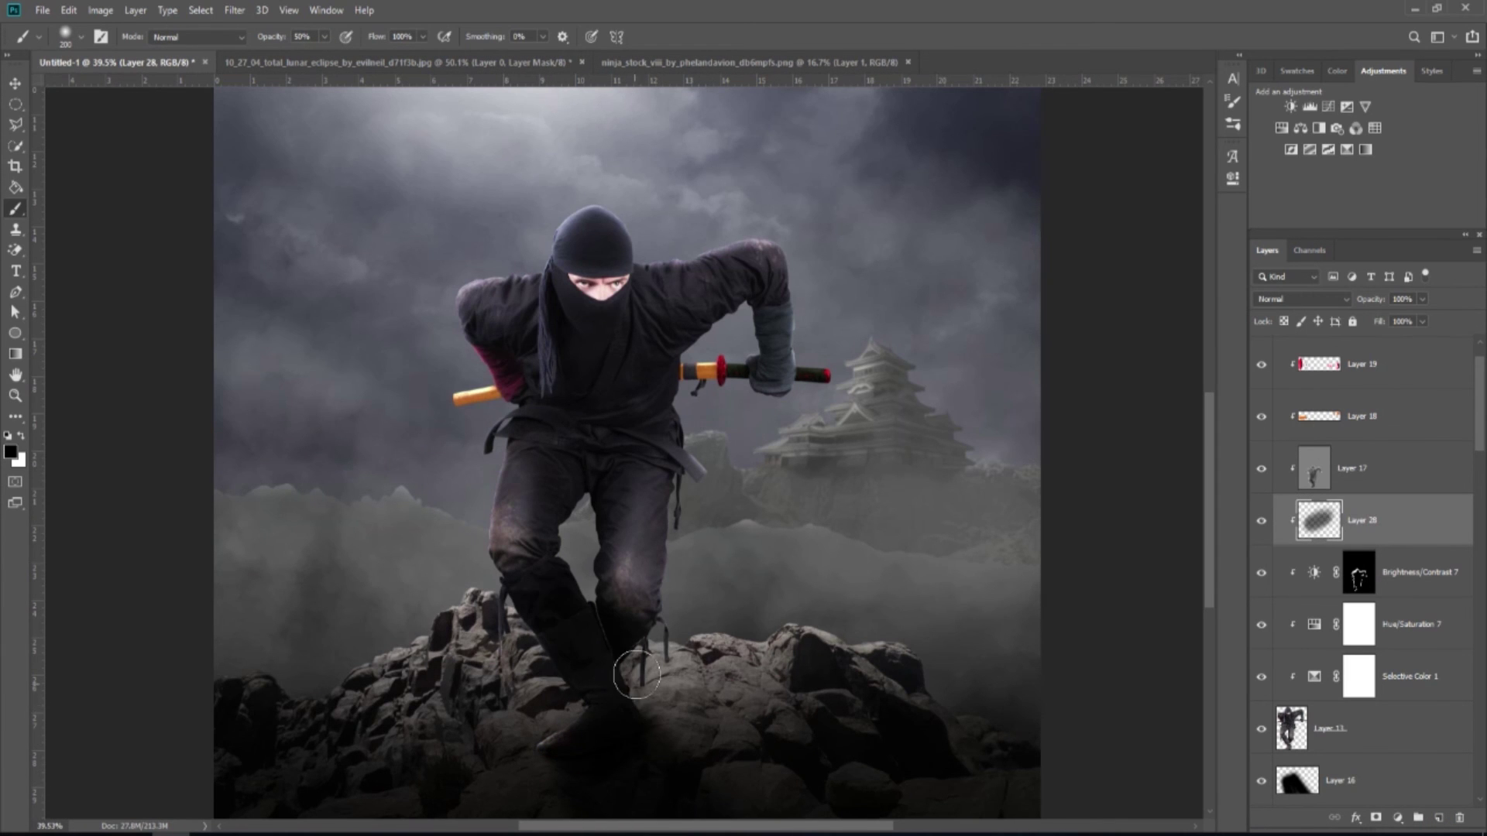
- Blend the shading around the ninja's feet with a larger soft black brush at 50% opacity
scroll(630, 780, "down", 5)
key("bracketright")
key("bracketright")
key("bracketright")
left_click(648, 771)
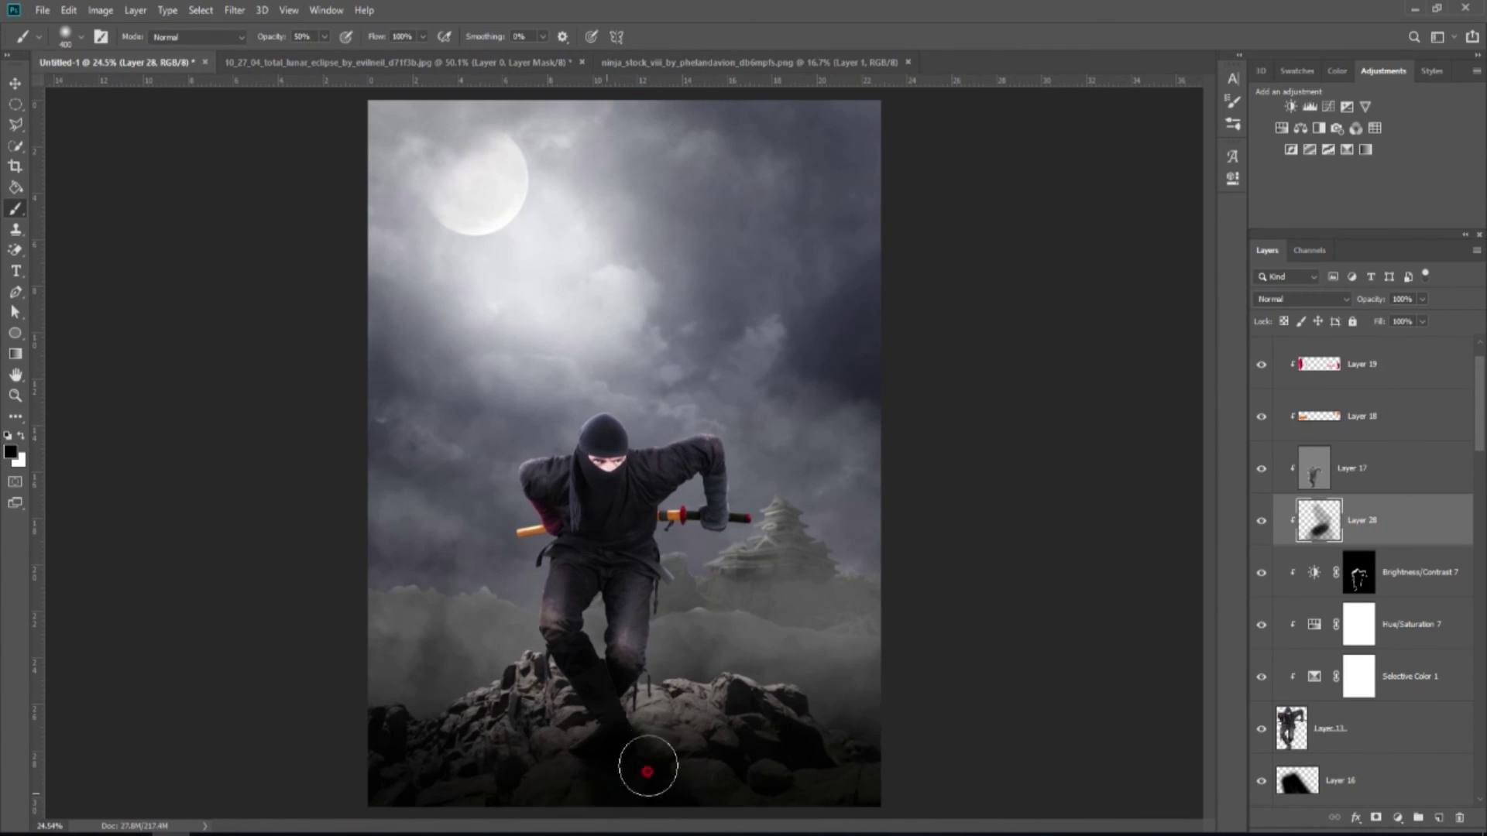
scroll(648, 763, "down", 3)
key("bracketright")
key("bracketright")
left_click(649, 699)
left_click(581, 725)
- Set the ninja's leg shadow layer to Multiply with an 89% fill
scroll(697, 721, "down", 1)
left_click(1304, 299)
left_click(1302, 359)
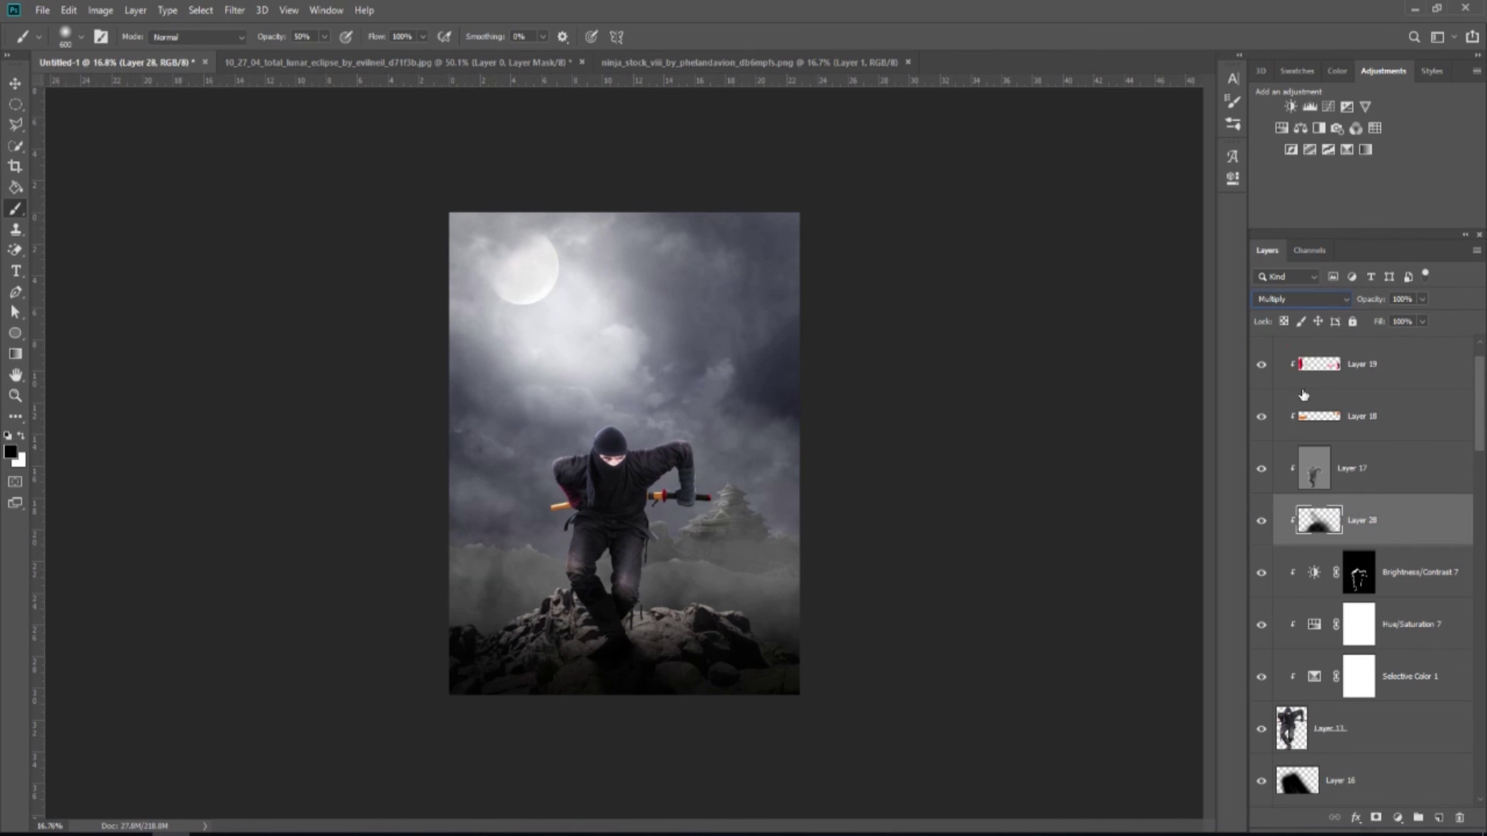
left_click_drag(1417, 342, 1412, 347)
scroll(642, 714, "down", 1)
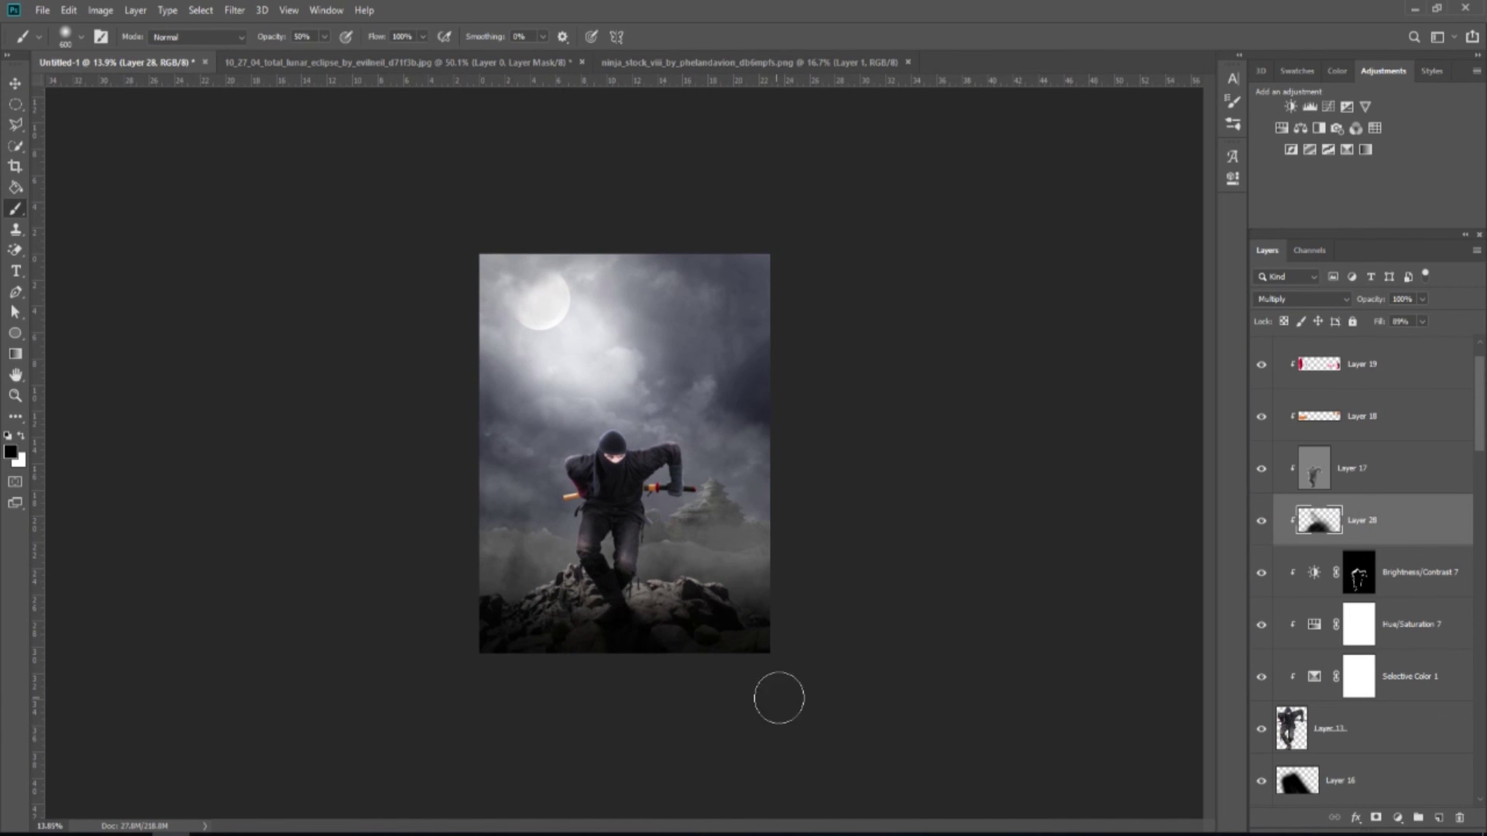
- Darken the rocks beneath and around the ninja by painting black on the shadow layer directly below the figure
scroll(1363, 658, "down", 2)
left_click(1363, 677)
scroll(587, 743, "up", 3)
left_click(587, 792)
left_click(661, 739)
left_click(747, 788)
left_click(744, 643)
scroll(697, 557, "down", 3)
key("v")
scroll(721, 619, "up", 1)
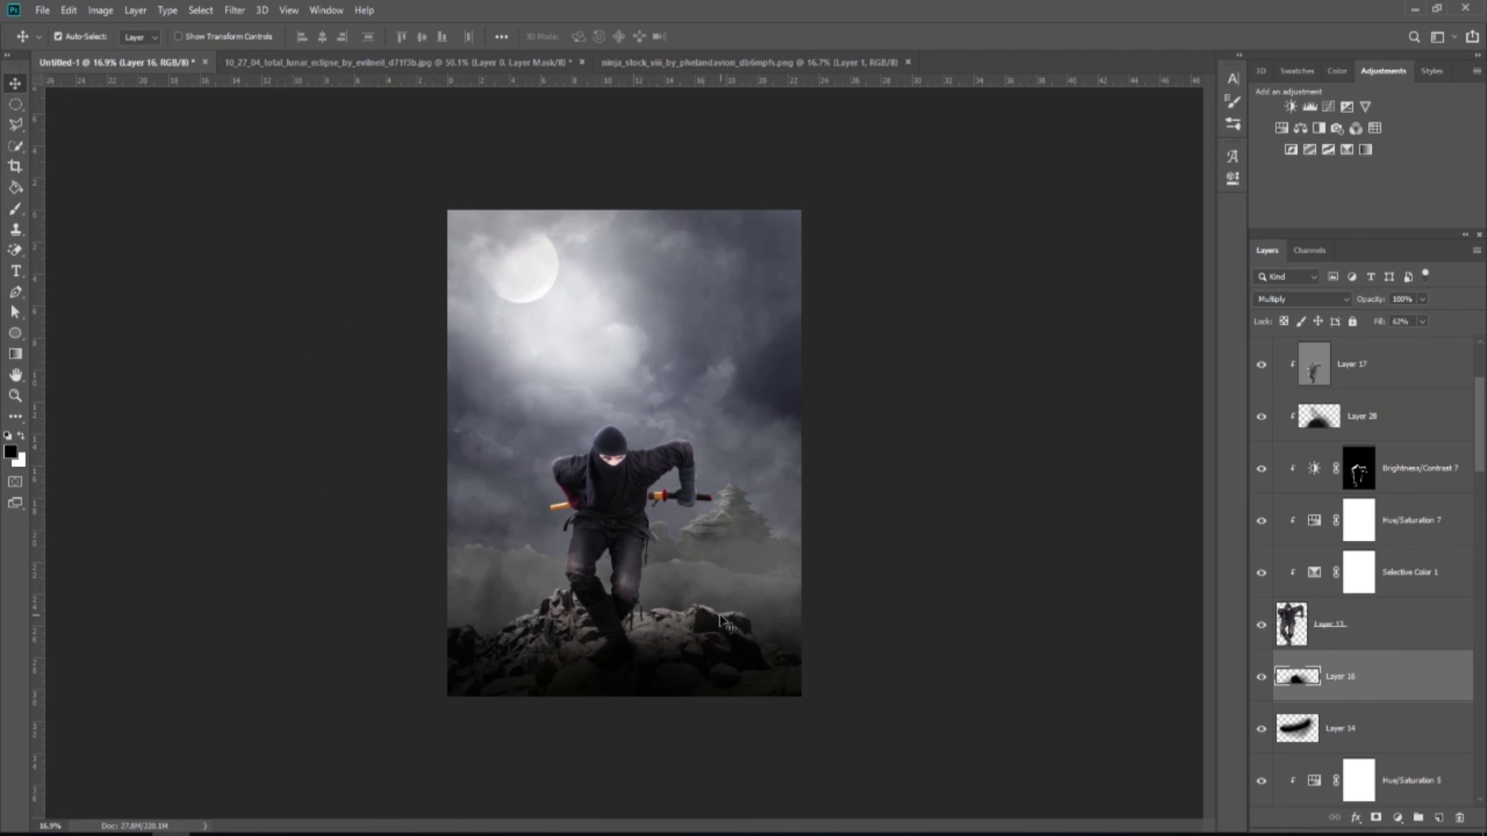
- Duplicate the moon glow layer, Layer 8, and reduce the copy's fill to 33%
scroll(1479, 531, "up", 3)
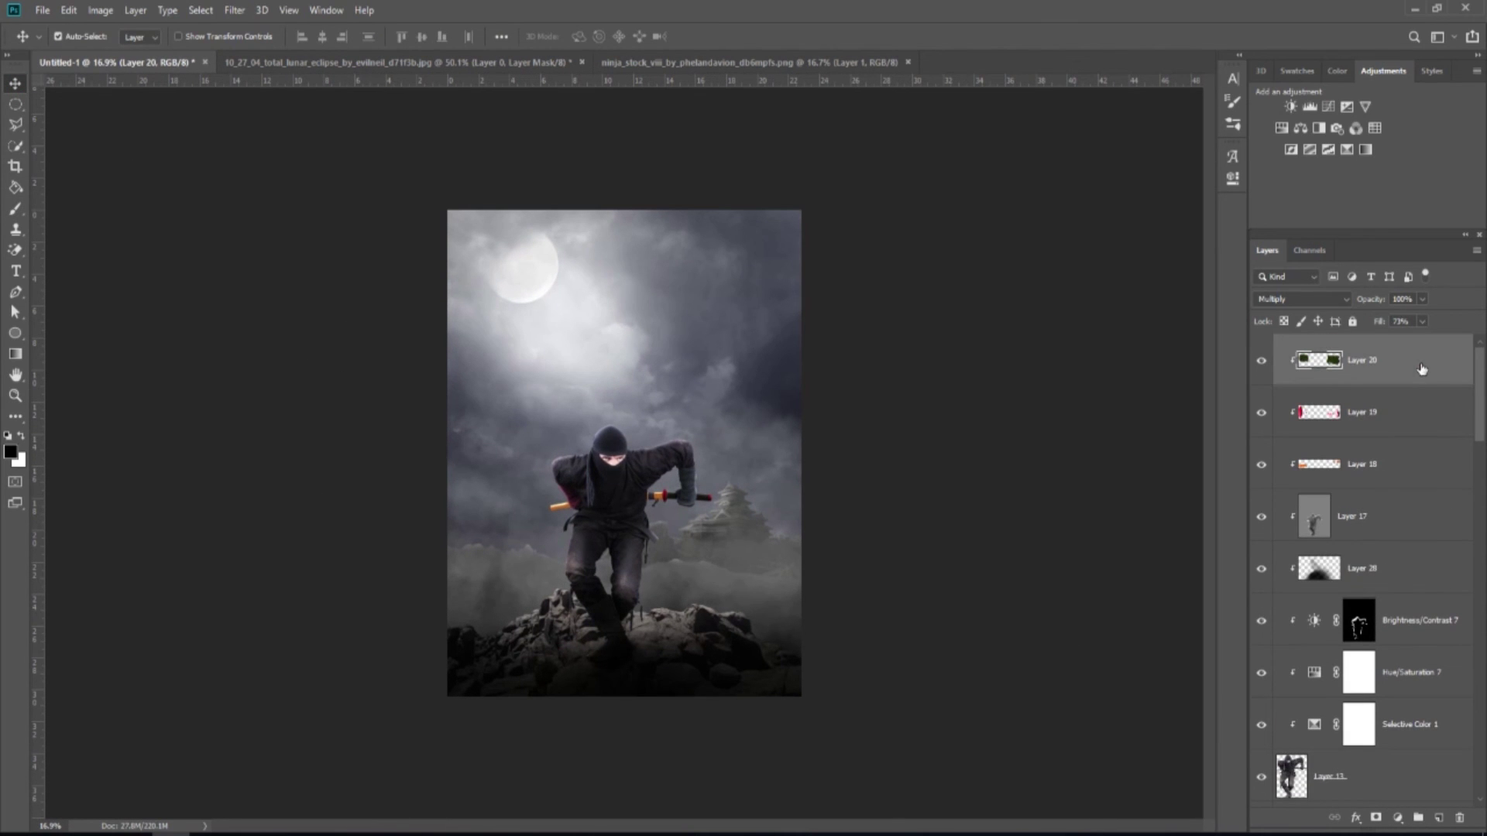
scroll(1386, 542, "down", 5)
left_click(1357, 559)
left_click_drag(1357, 559, 1439, 819)
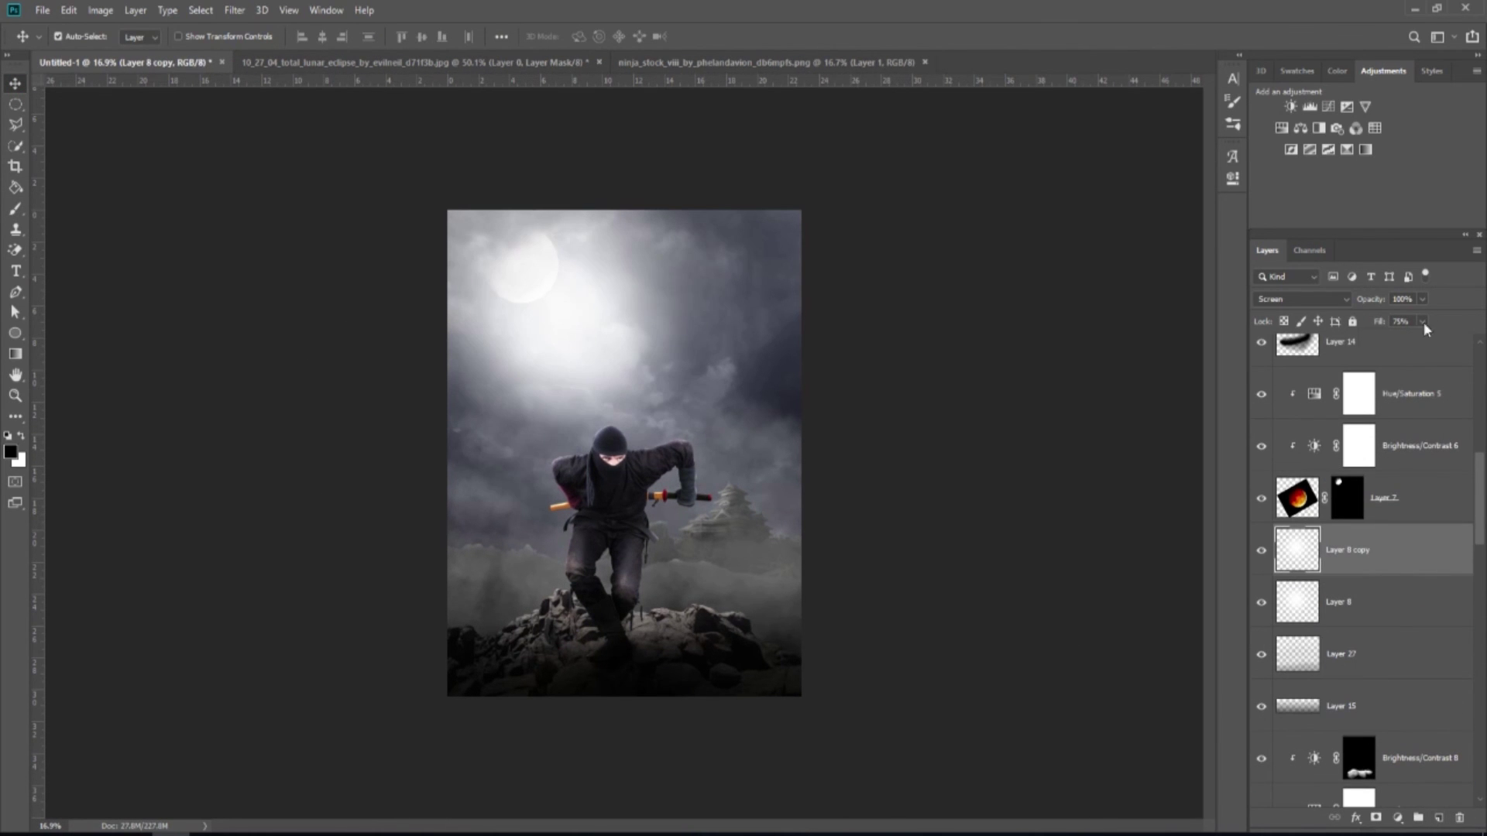
left_click_drag(1399, 364, 1395, 399)
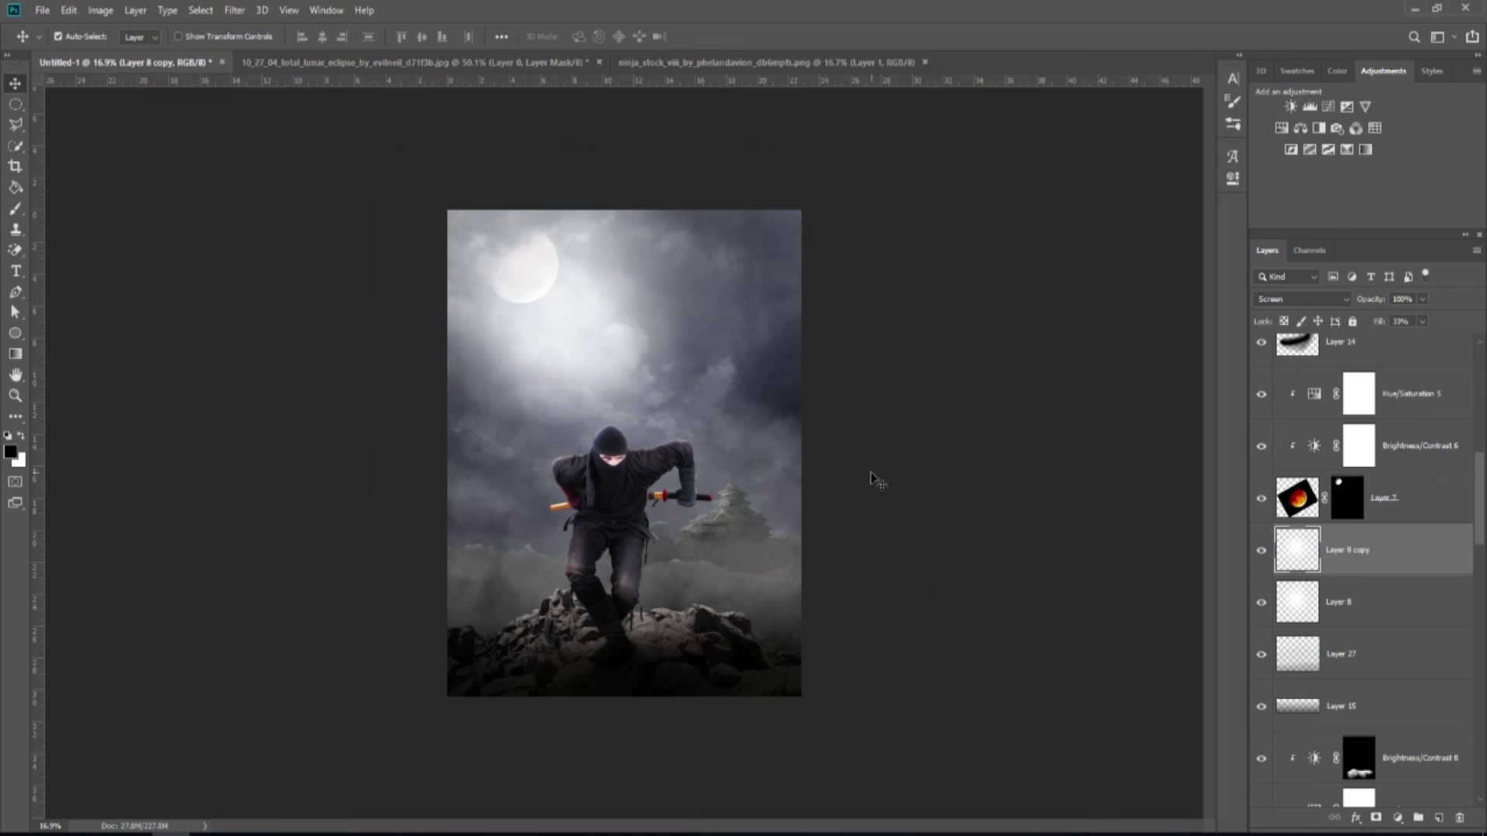
- Enlarge the duplicated moon glow with Free Transform
key("ctrl+t")
left_click_drag(770, 523, 870, 612)
key("Return")
- Add a Gradient Map adjustment above all layers, using the violet-to-orange preset
scroll(737, 480, "up", 1)
scroll(748, 500, "down", 1)
left_click_drag(1480, 505, 1480, 402)
left_click(1408, 373)
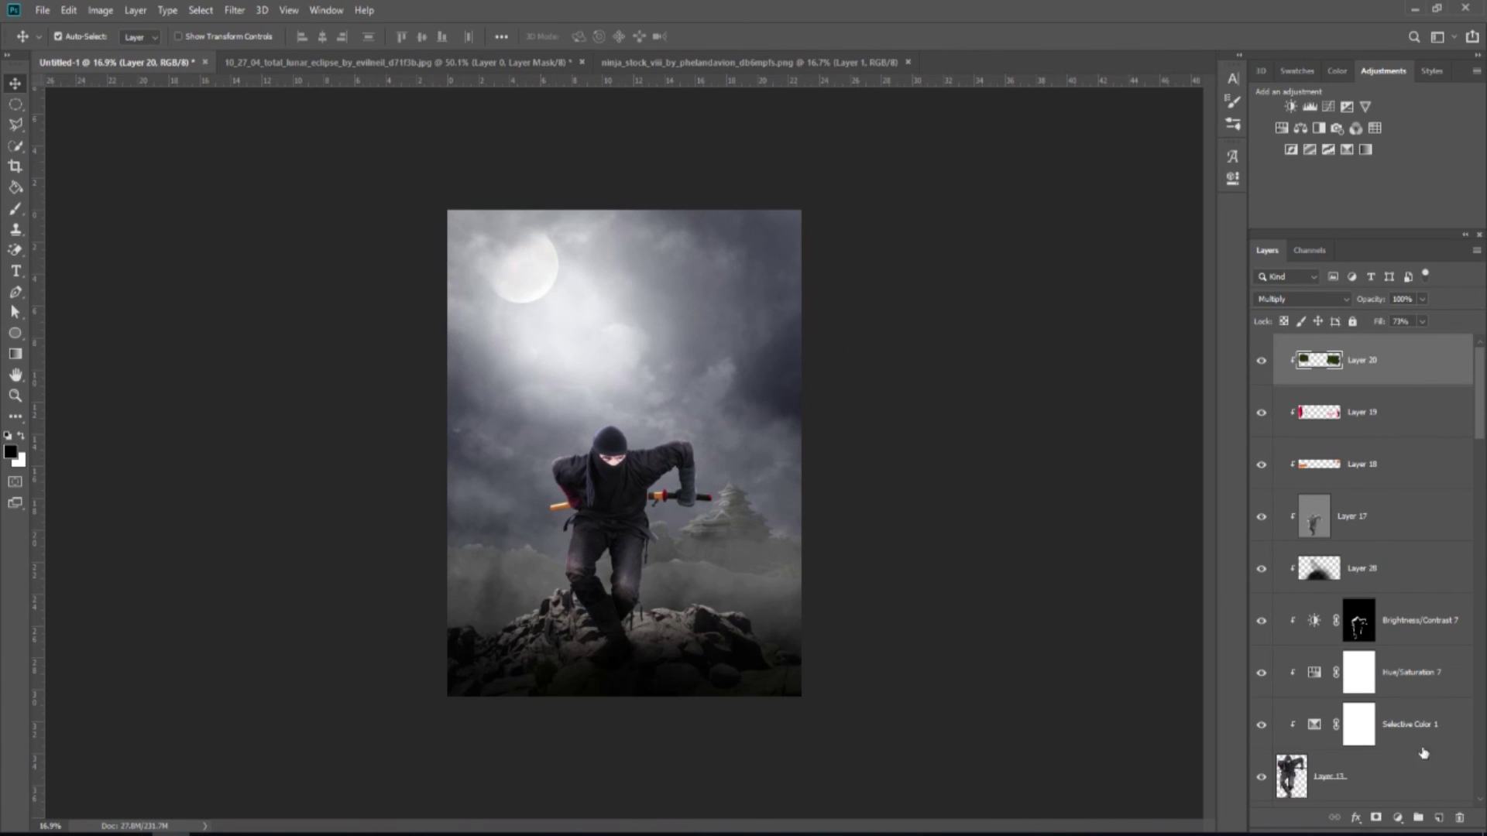
left_click(1397, 820)
left_click(1154, 791)
left_click(1045, 206)
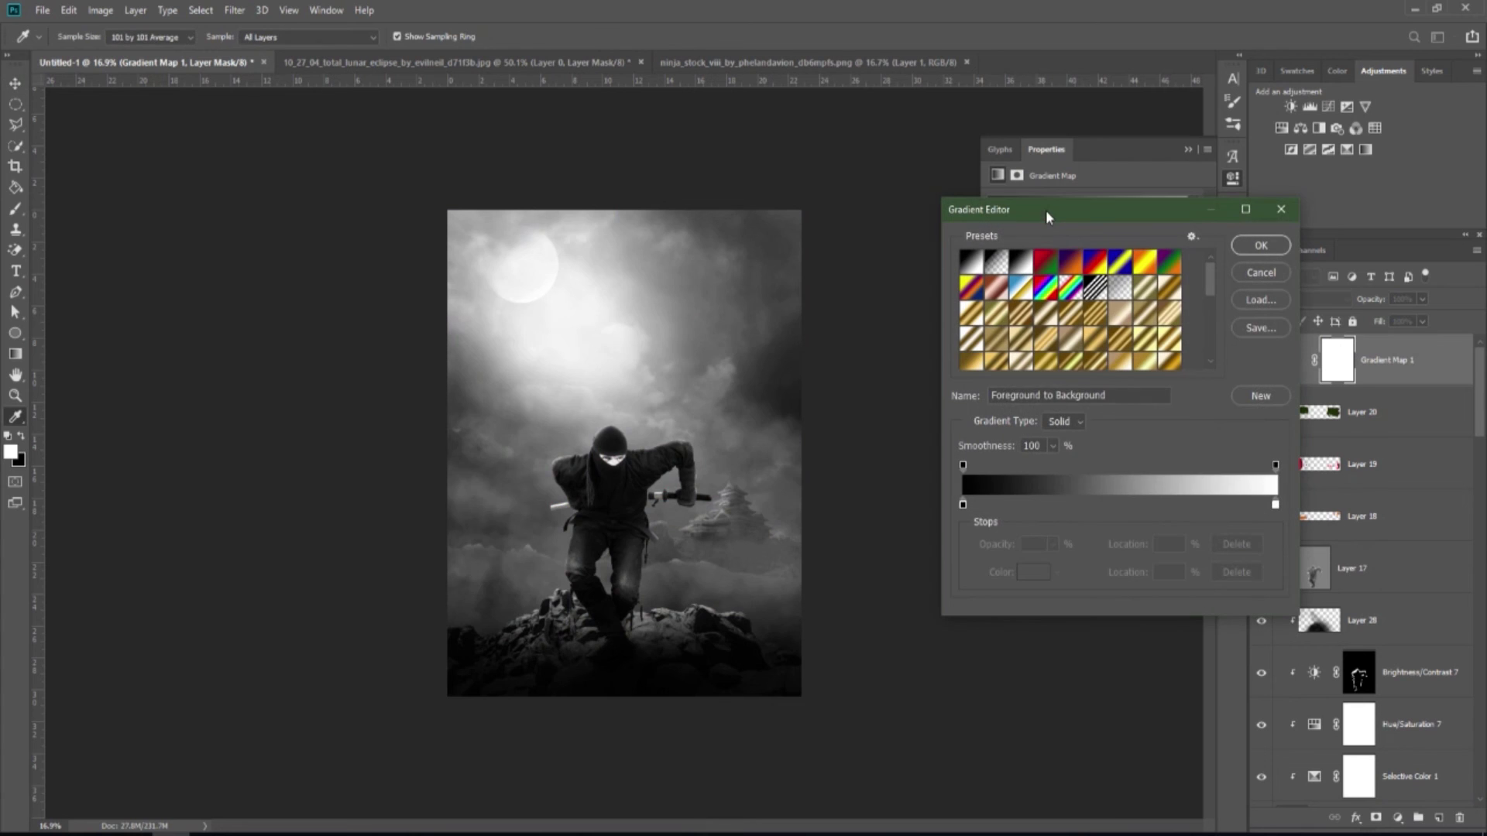
left_click(1070, 263)
- Set the gradient's dark stop to 1b043f and make its light stop a slightly deeper orange
left_click(962, 505)
left_click(1027, 573)
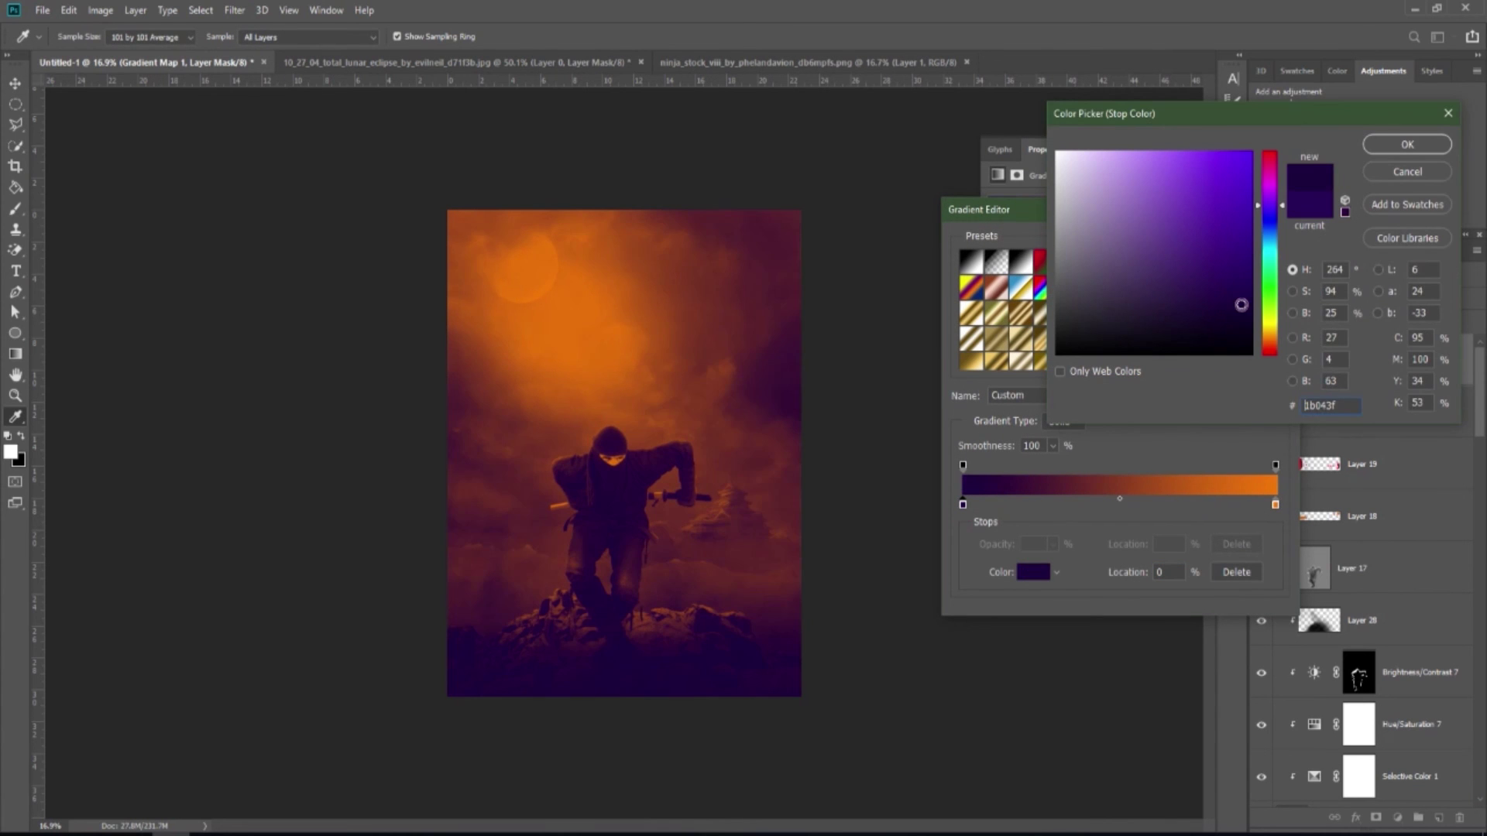
left_click(1406, 144)
left_click(1276, 505)
left_click(1035, 573)
left_click(1251, 166)
left_click(1374, 150)
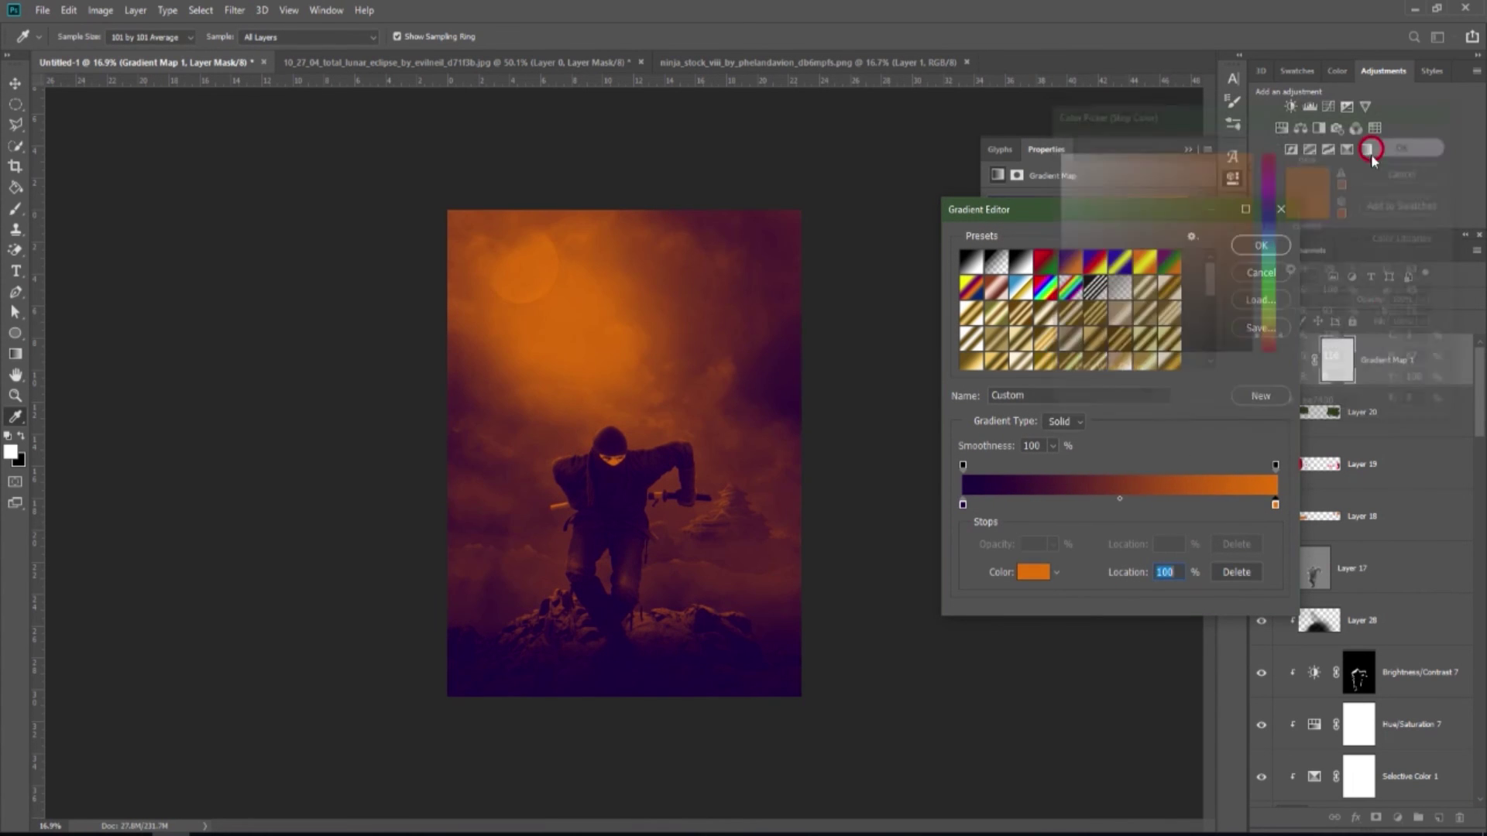
left_click(1259, 240)
left_click(1189, 150)
- Set the Gradient Map to Soft Light with a 67% fill and compare the image with and without it
scroll(803, 515, "up", 2)
left_click(1332, 301)
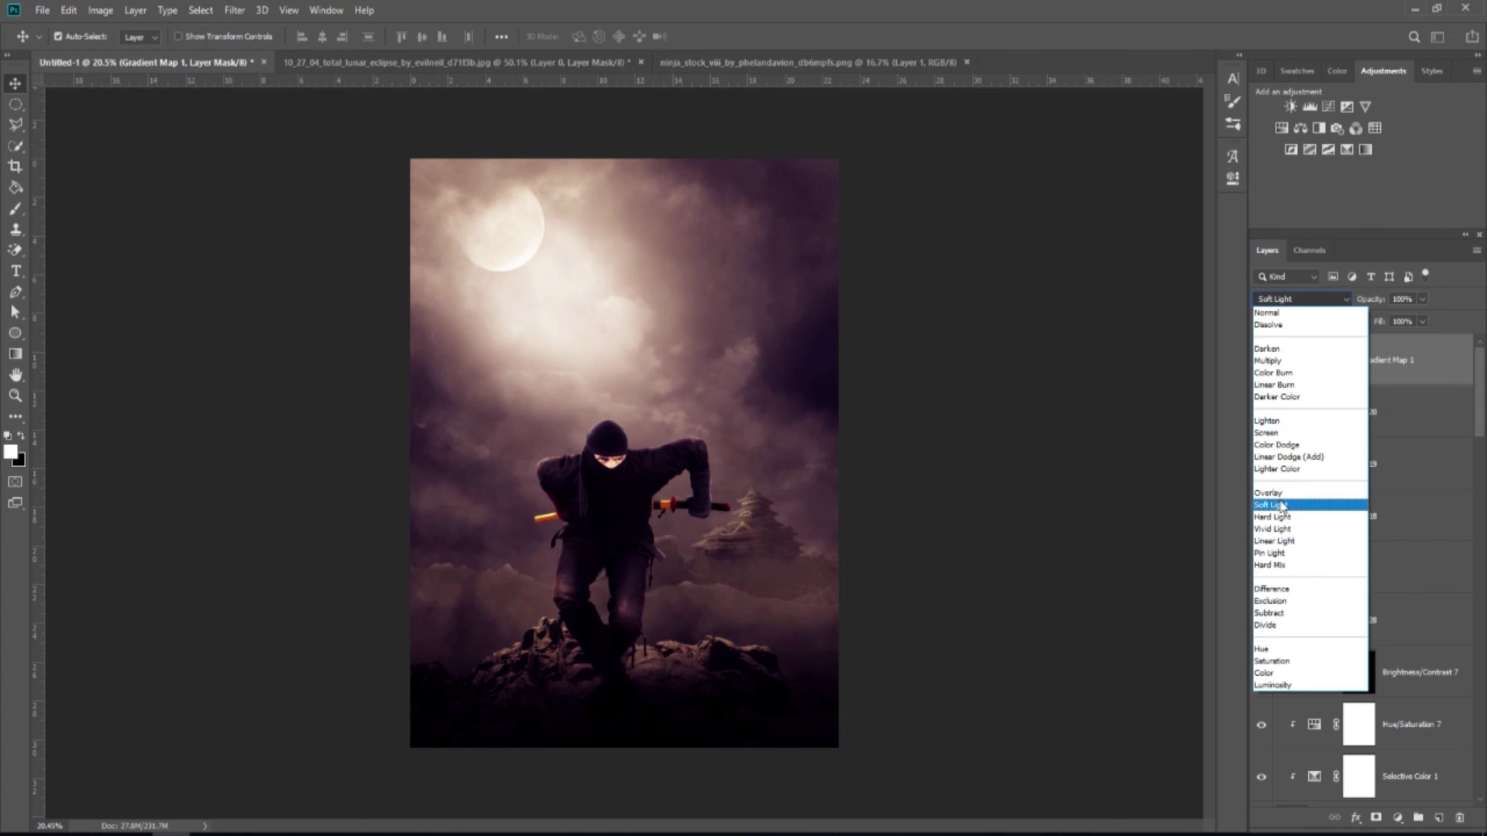
left_click(1280, 505)
left_click(1423, 321)
left_click_drag(1425, 340, 1400, 364)
left_click(1260, 360)
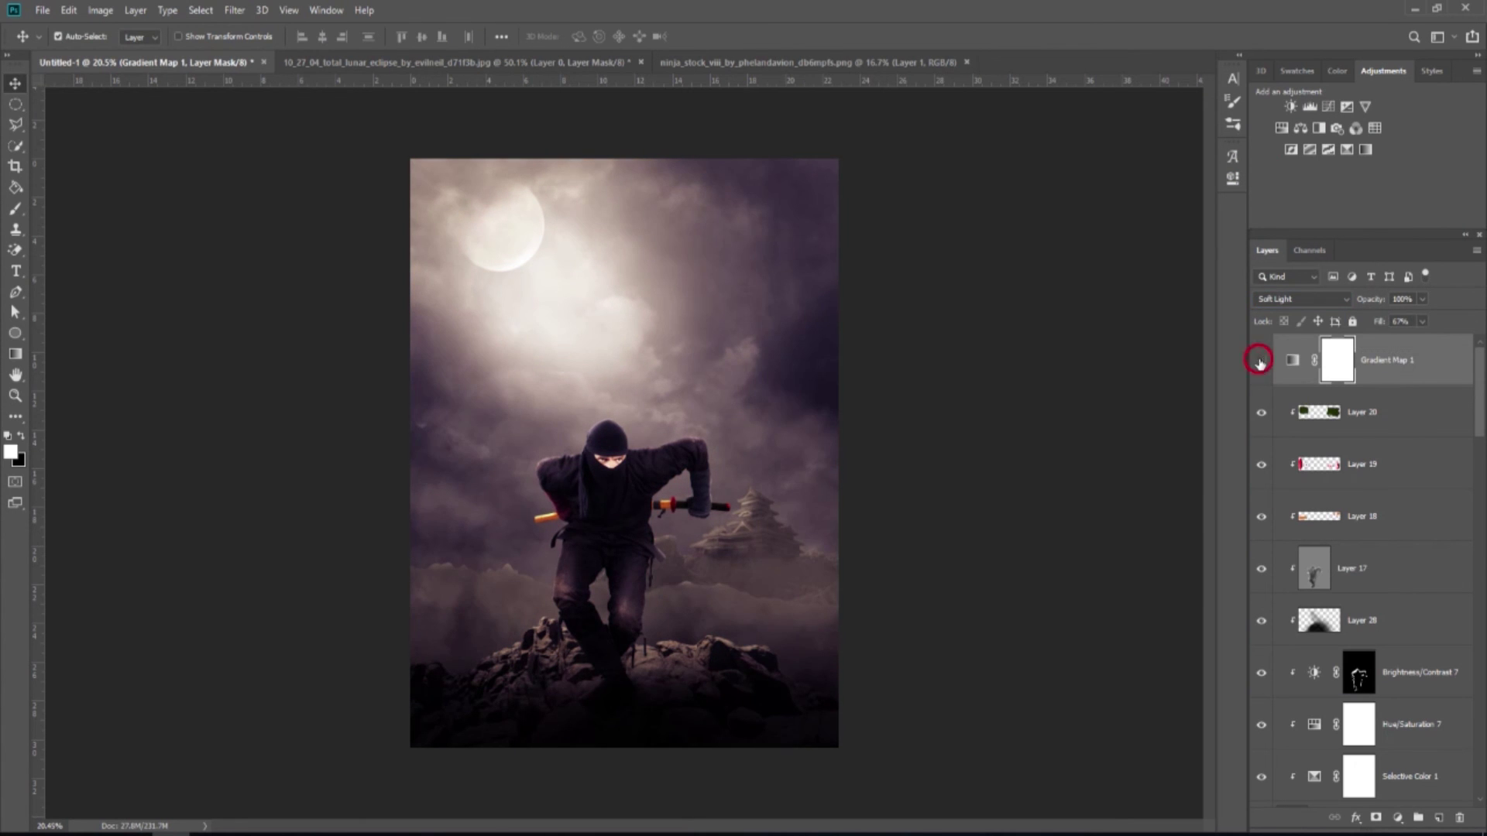
left_click(1261, 360)
scroll(782, 428, "down", 2)
- Stamp all visible layers onto a new top layer and duplicate it
left_click(1438, 821)
key("ctrl+shift+alt+e")
key("ctrl+j")
key("d")
- Sharpen the poster by applying High Pass to the duplicated merged layer and blending it with Soft Light
left_click(235, 10)
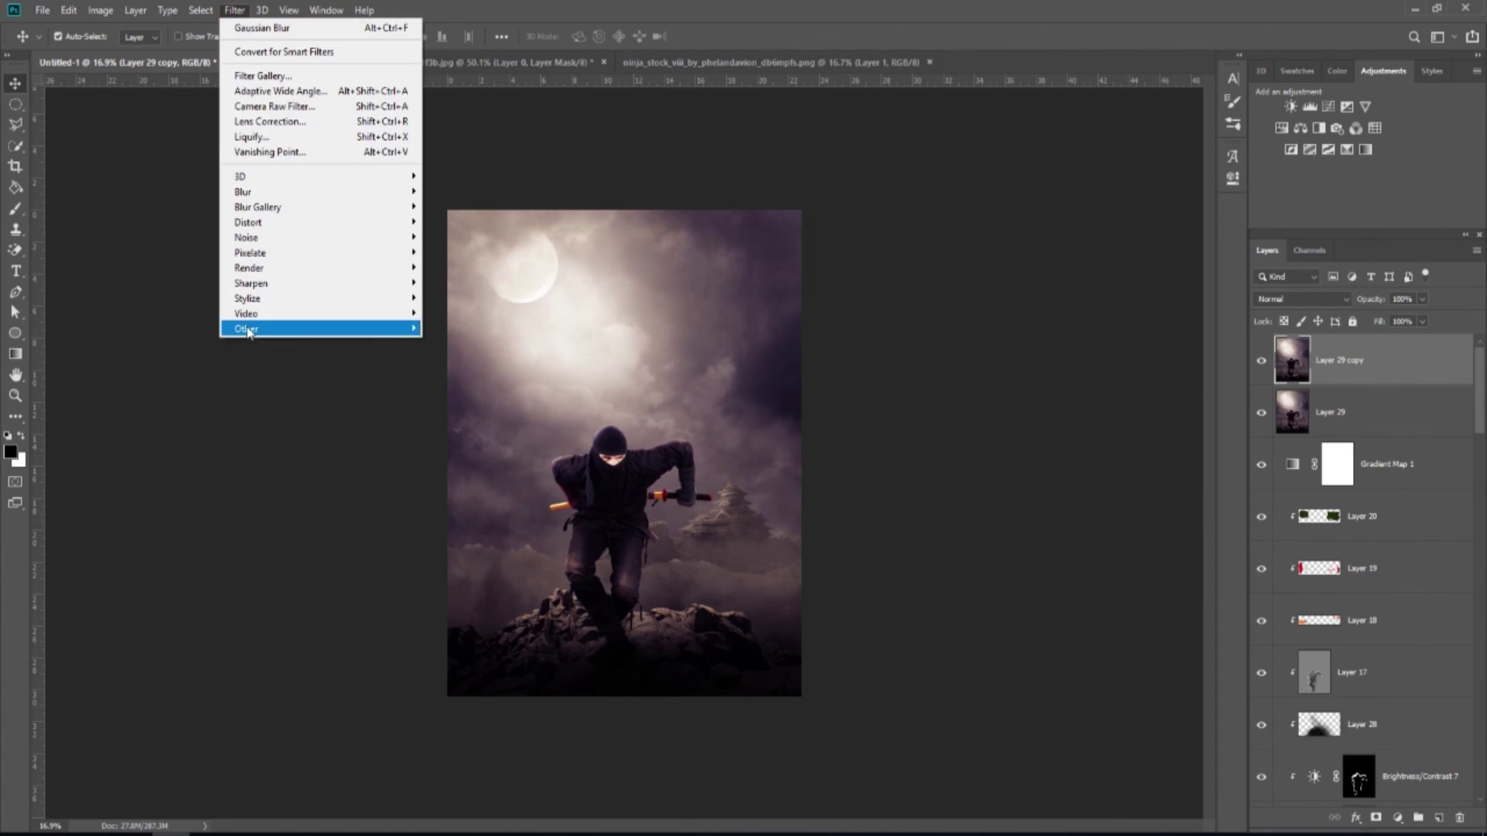
left_click(457, 342)
left_click(823, 203)
left_click(1301, 299)
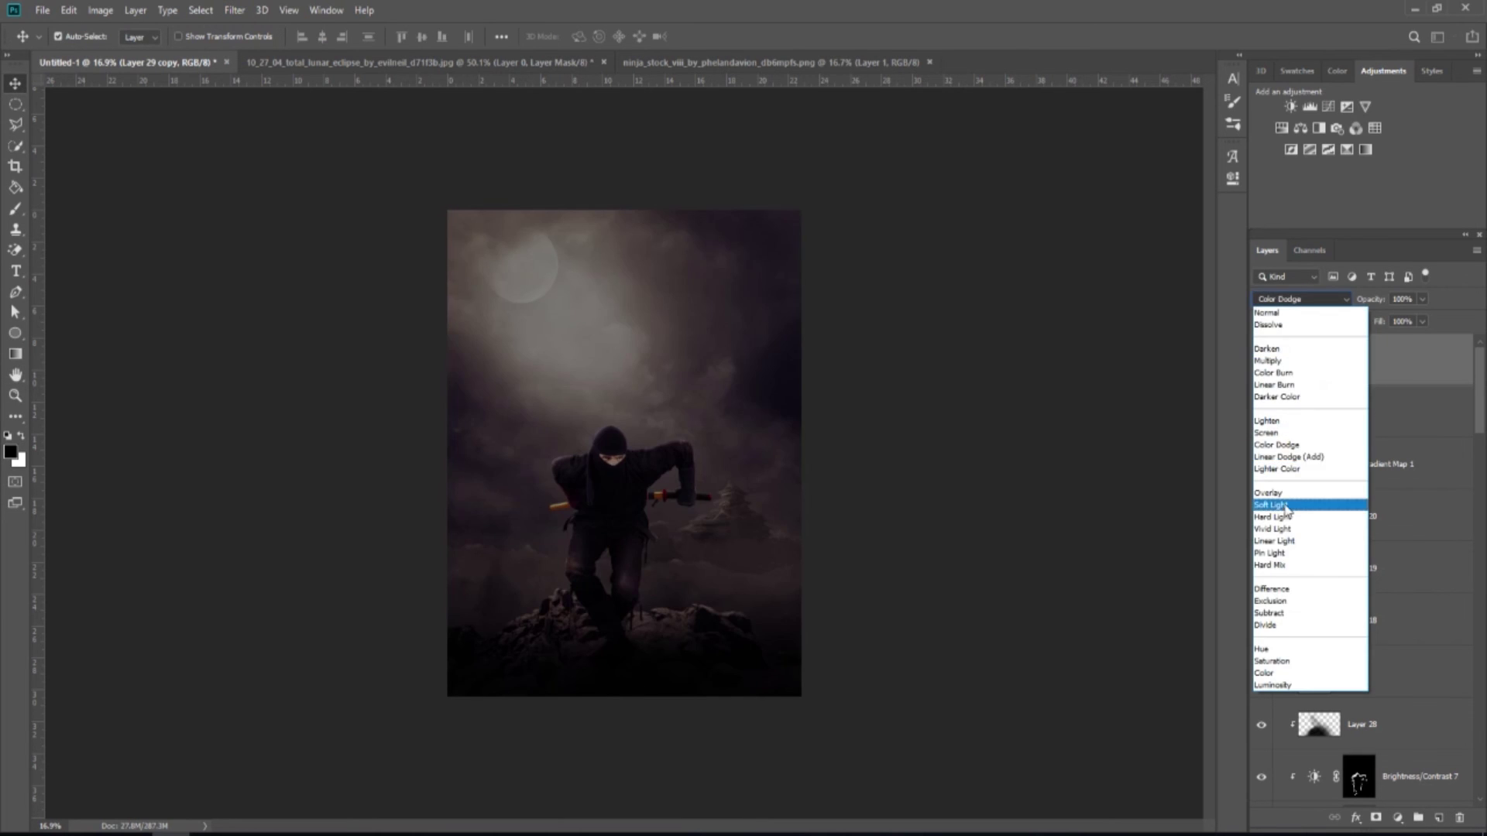
left_click(1309, 509)
key("v")
scroll(720, 585, "up", 1)
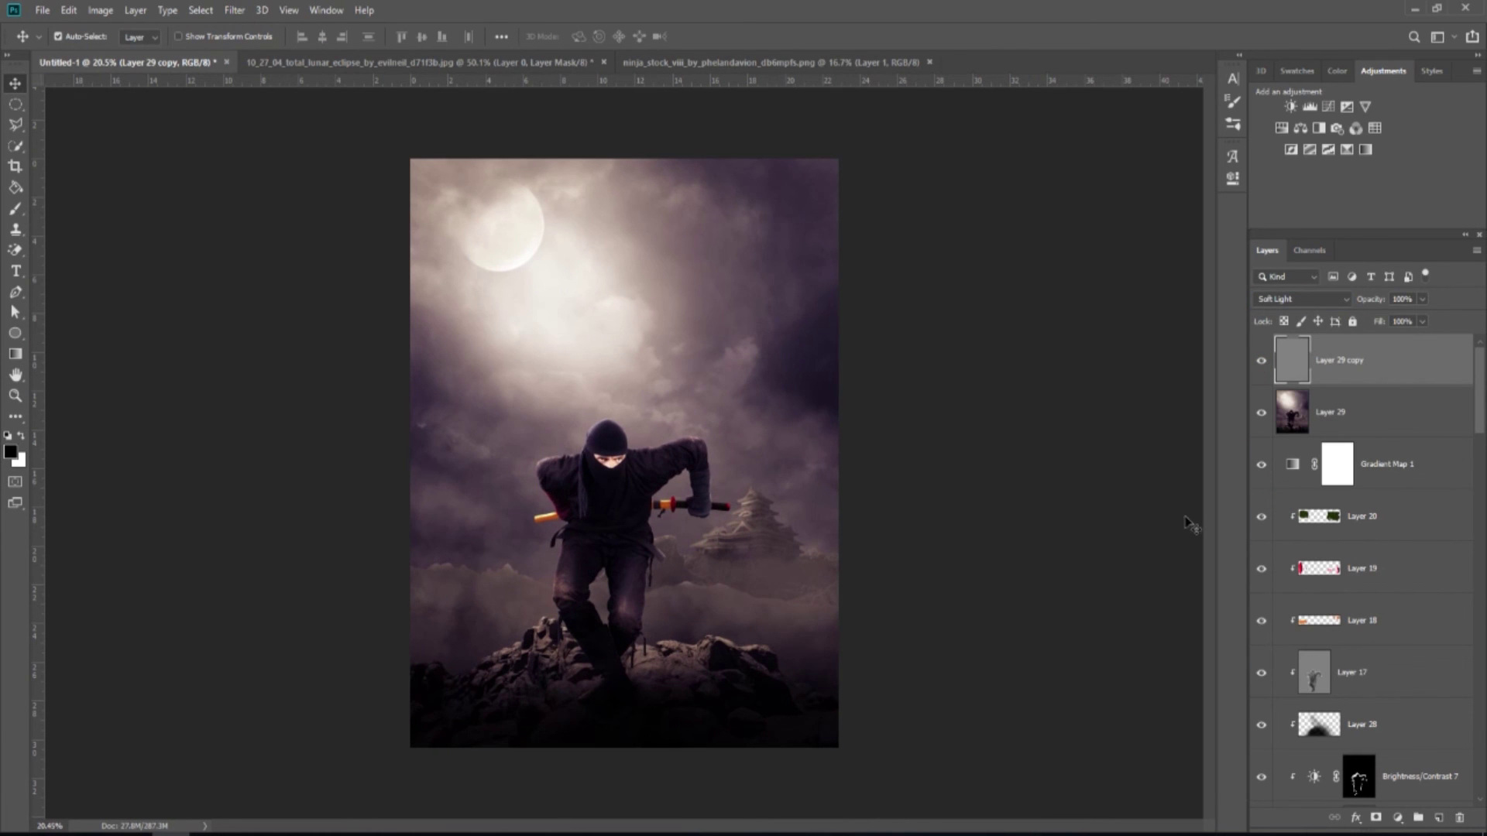
- Stamp all visible layers onto another top layer and open it in the Camera Raw Filter
key("ctrl+shift+alt+e")
left_click(235, 10)
left_click(275, 100)
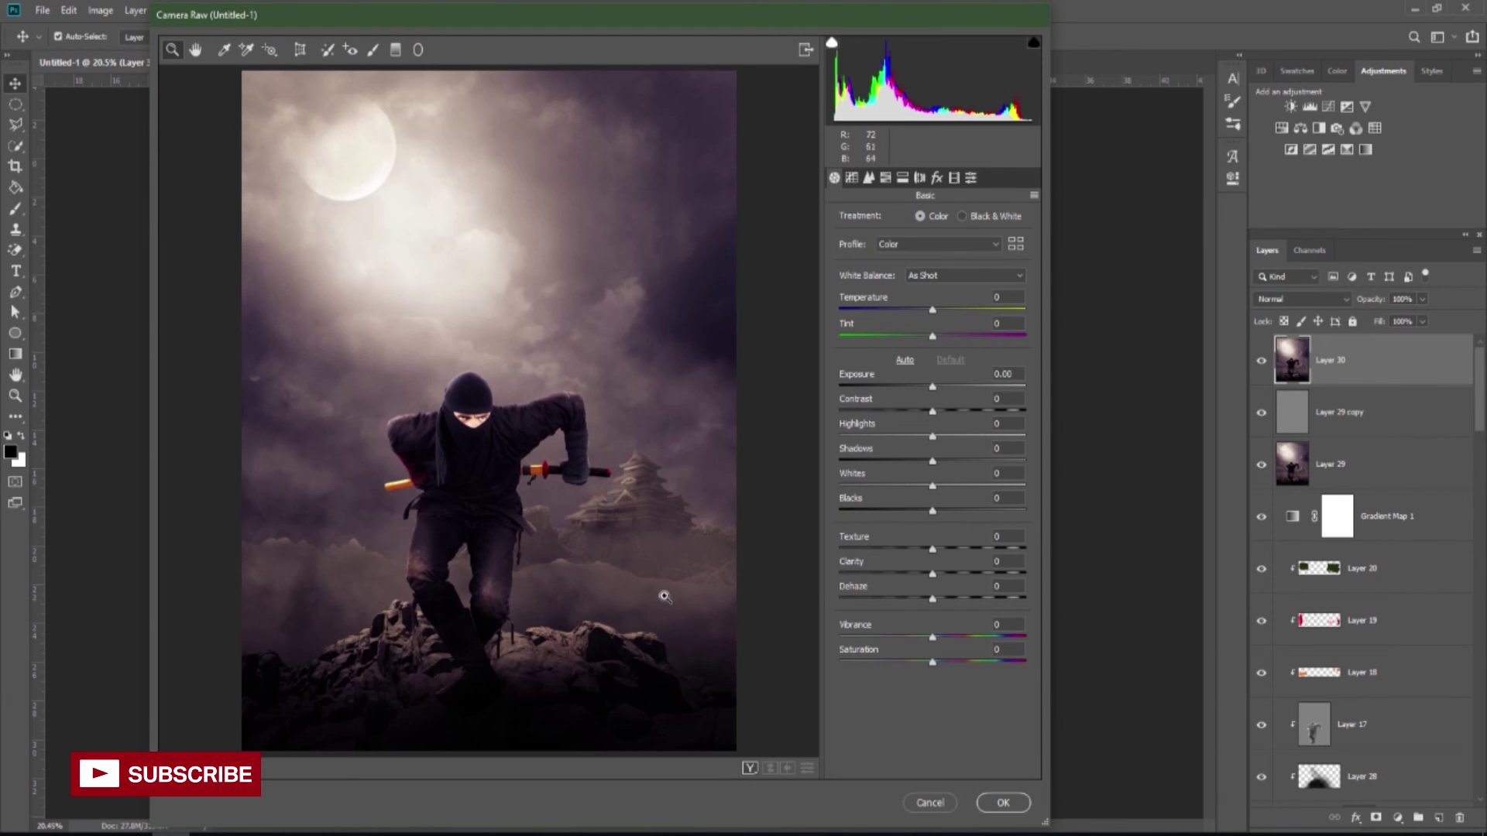
- Set Exposure to +0.10, Contrast +5, Highlights +4, Shadows -4, Whites +3 and Blacks -9
left_click_drag(933, 387, 934, 387)
left_click(933, 409)
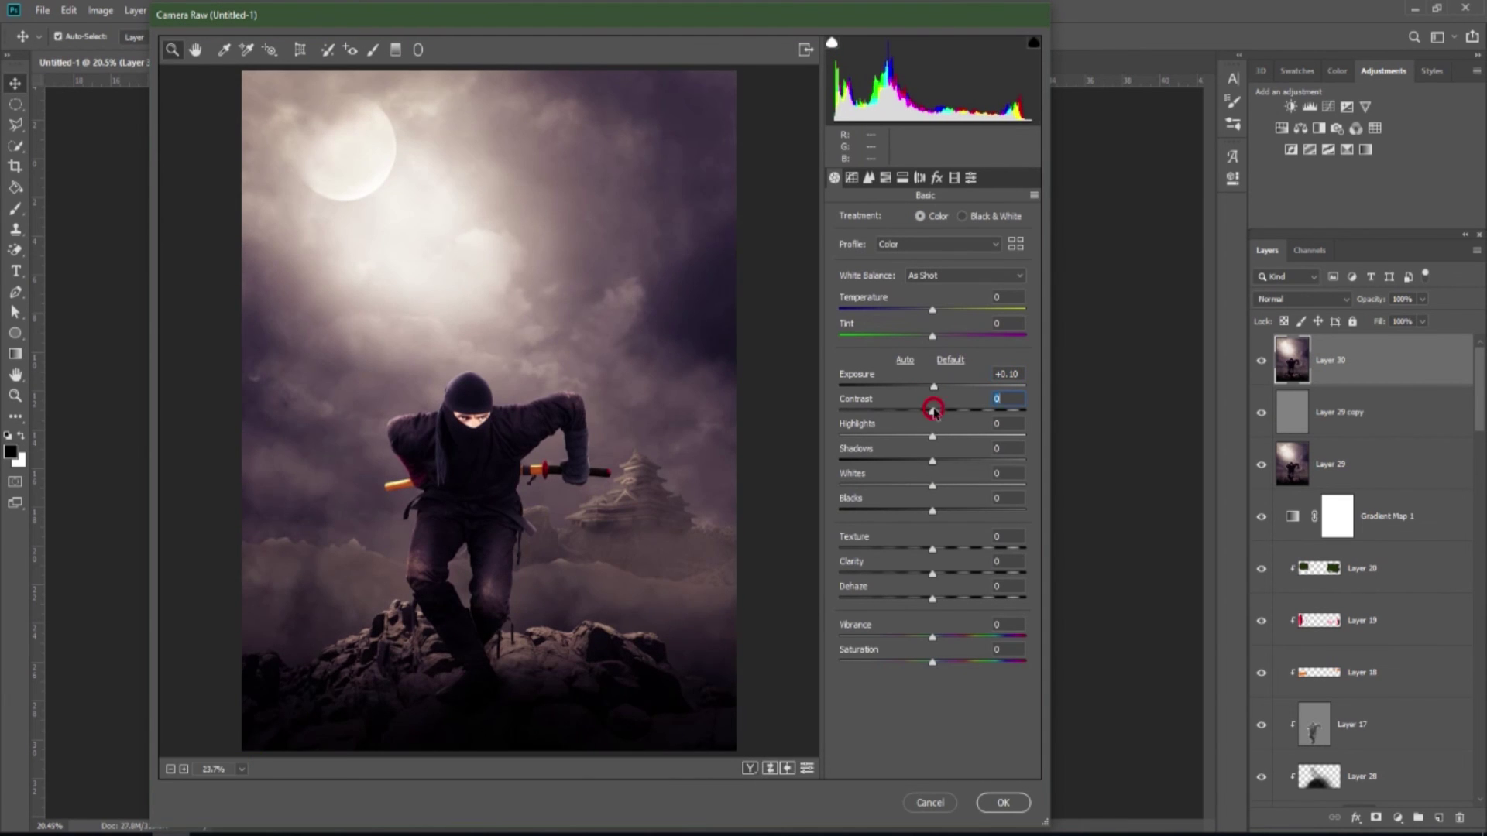
left_click_drag(933, 461, 923, 471)
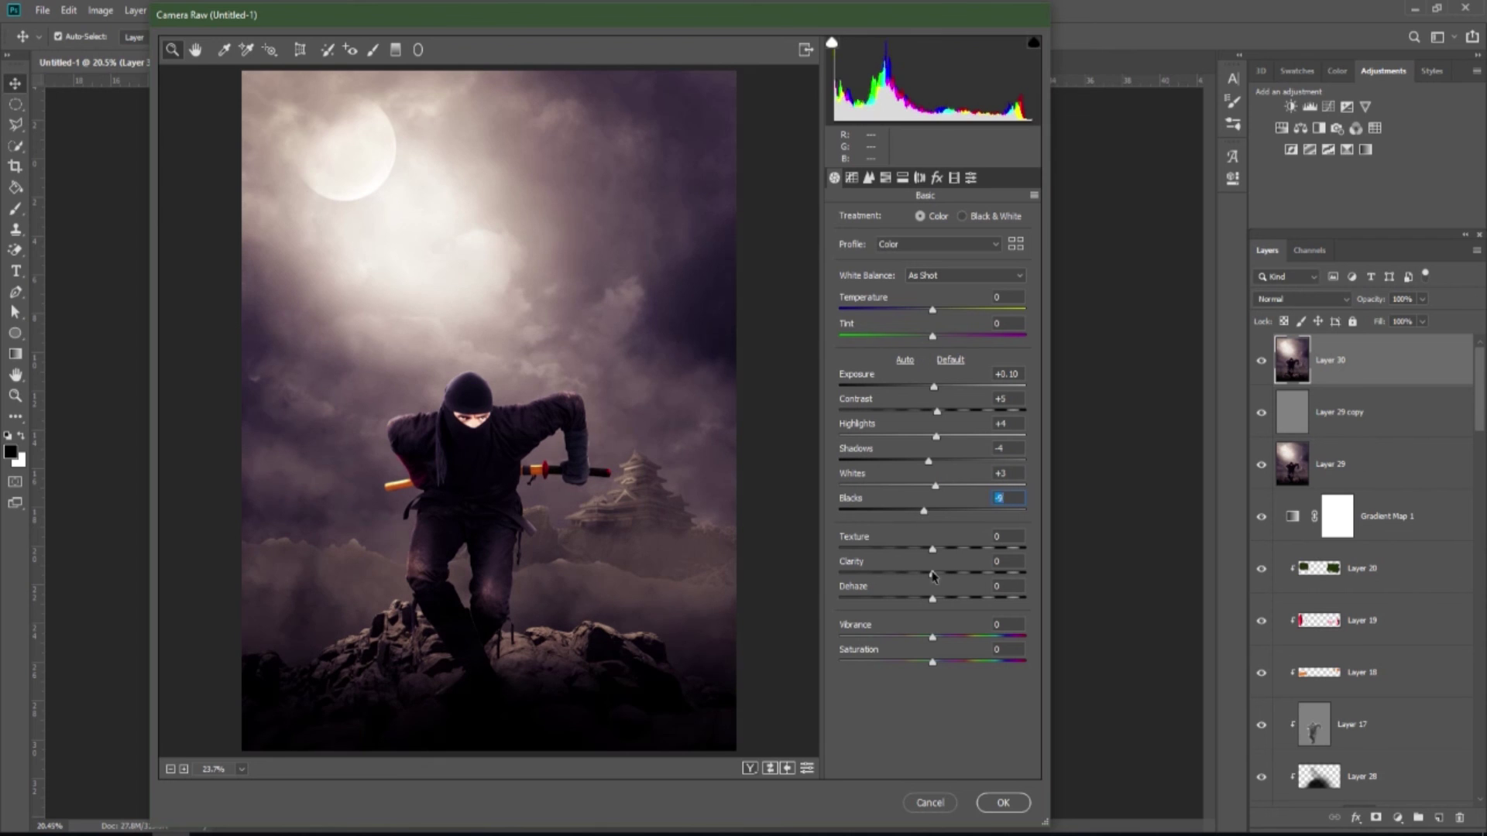
- Calibrate the colors with Blue Primary hue -5 and saturation +6, and Red Primary saturation -7
left_click(954, 179)
left_click(933, 480)
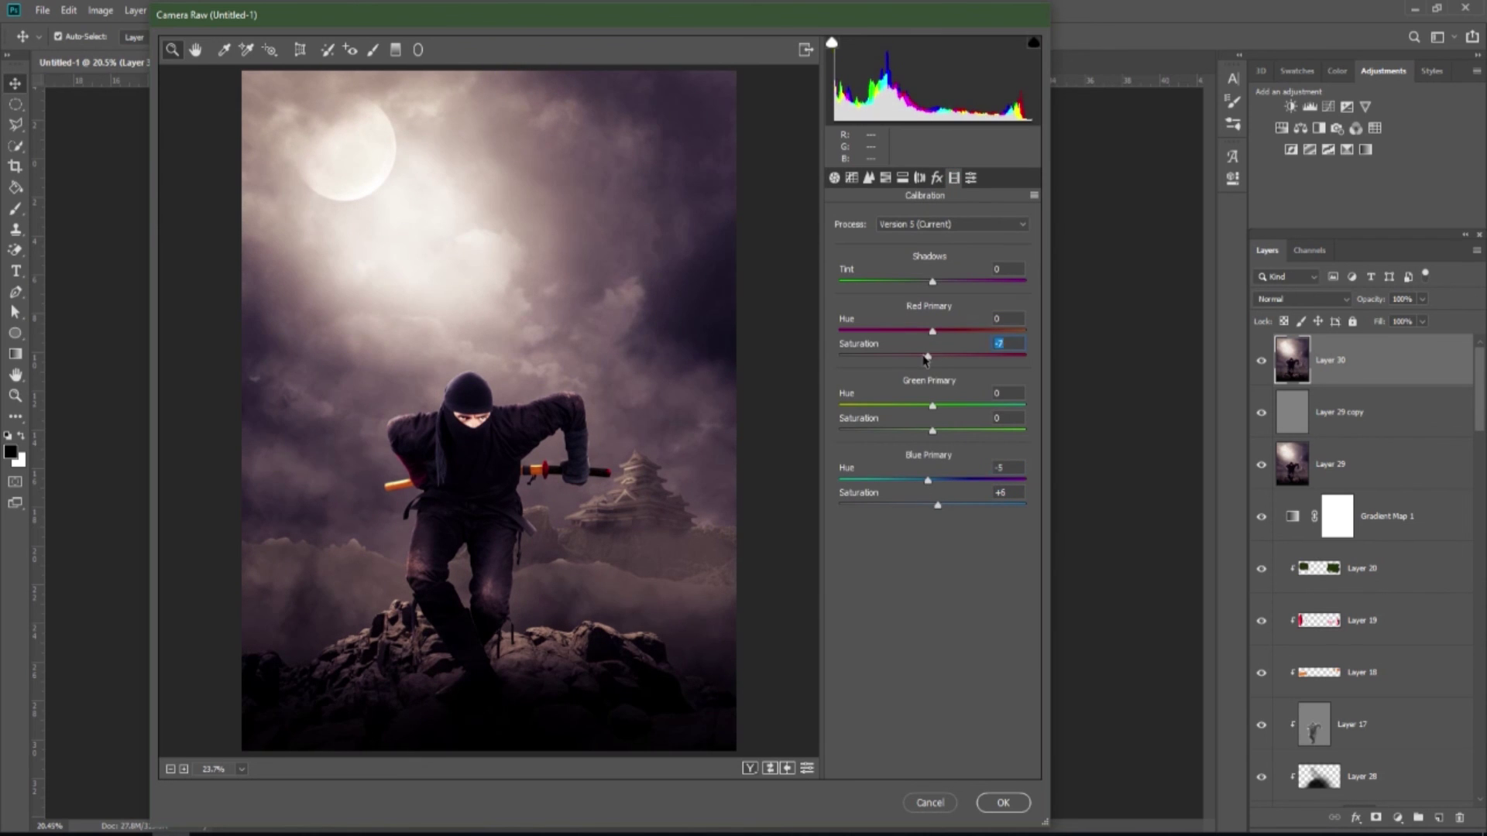
- Set the luminance of Oranges to -7, Yellows +3, Aquas +3 and Blues +1, and apply the Camera Raw adjustments
left_click(885, 182)
left_click_drag(901, 341, 954, 351)
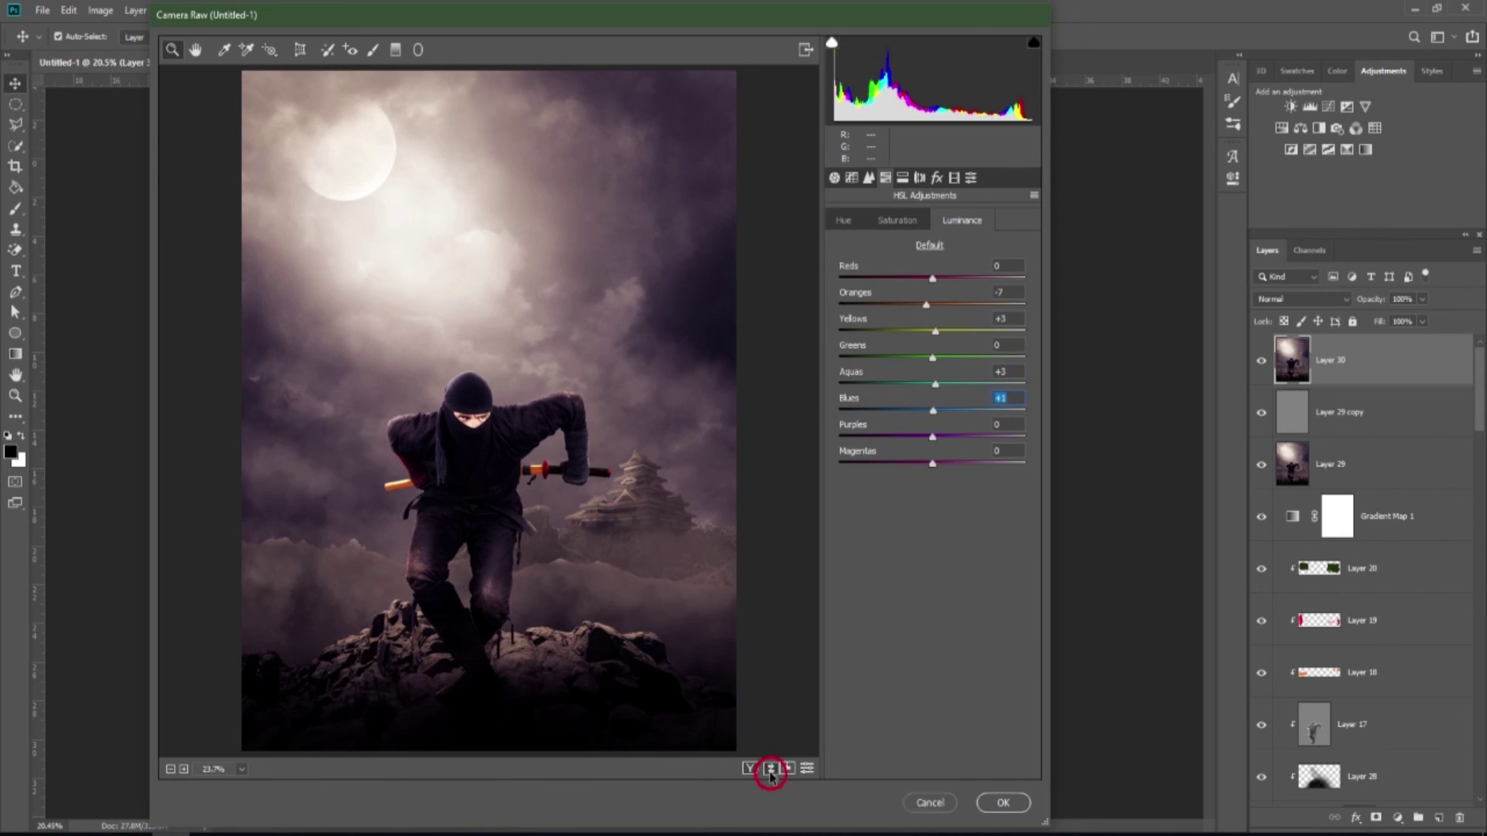
left_click(1003, 803)
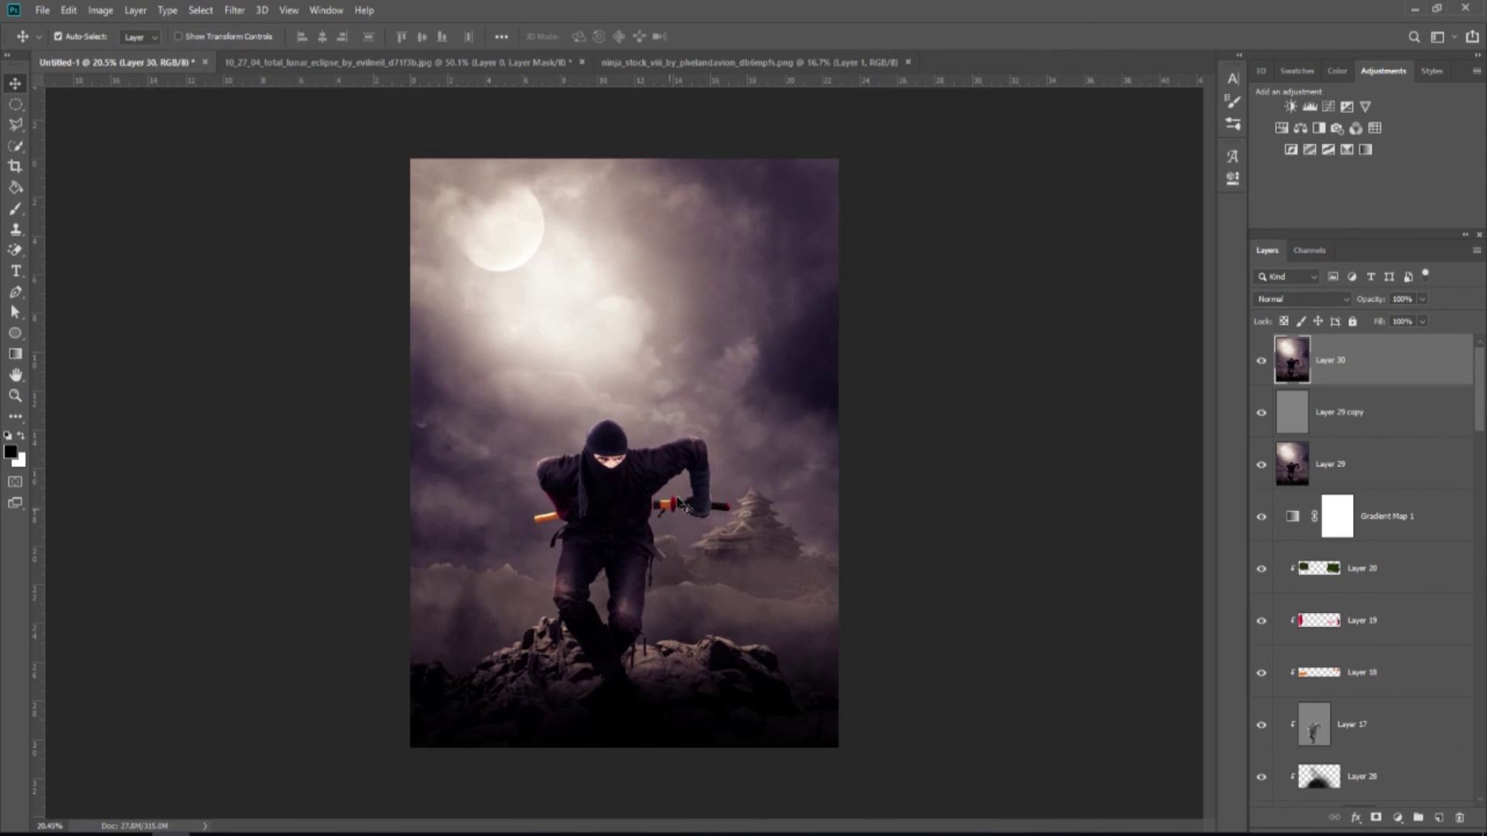
scroll(765, 660, "up", 3)
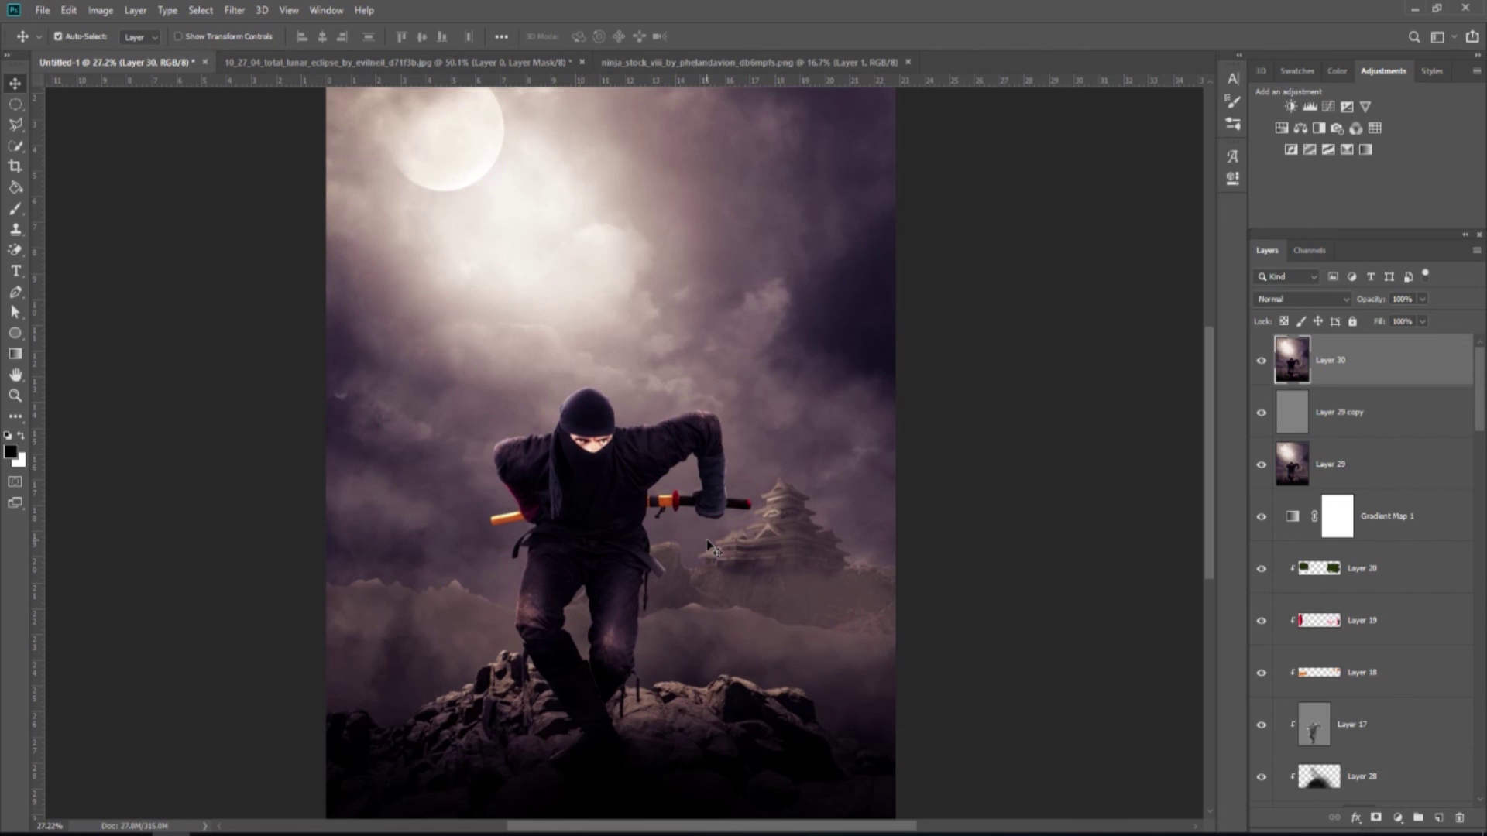